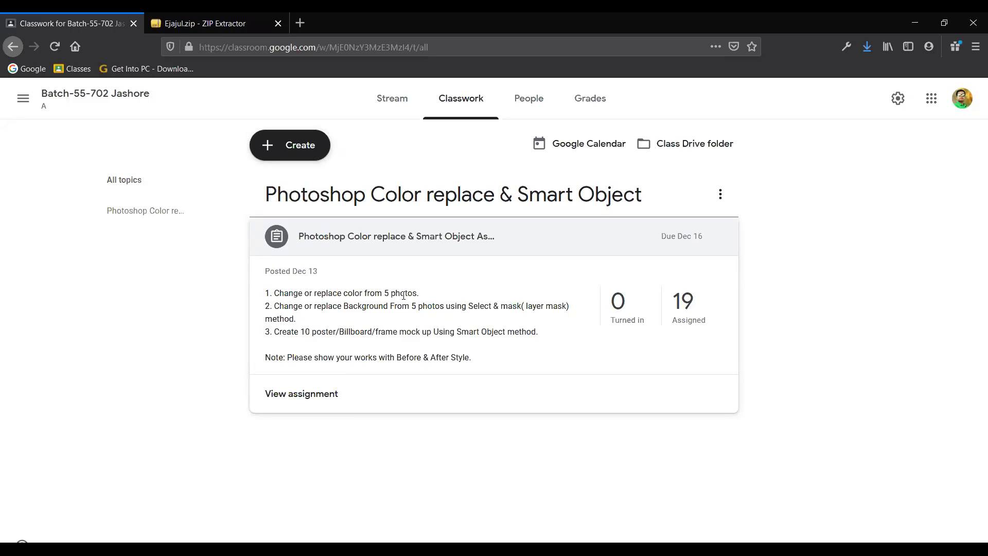
left_click(263, 549)
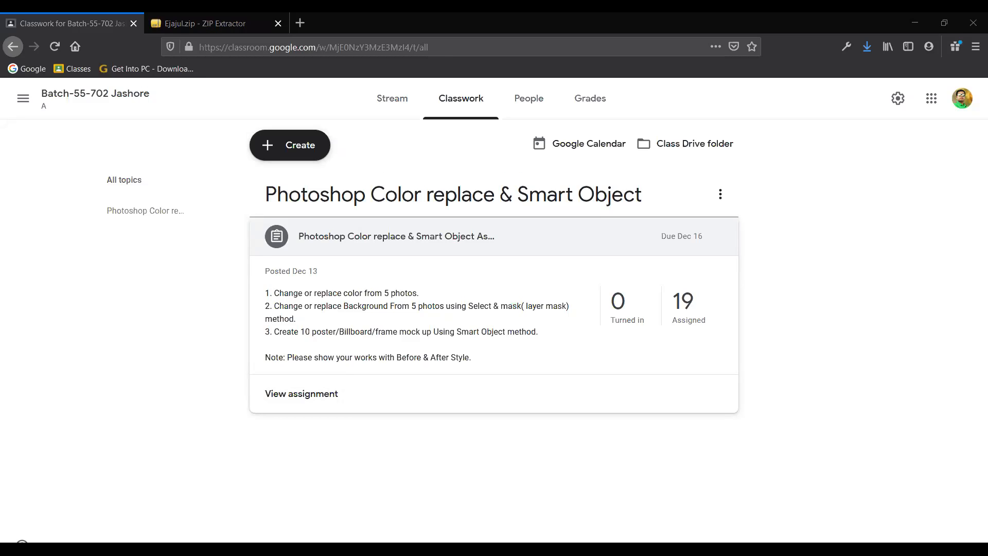
left_click(368, 497)
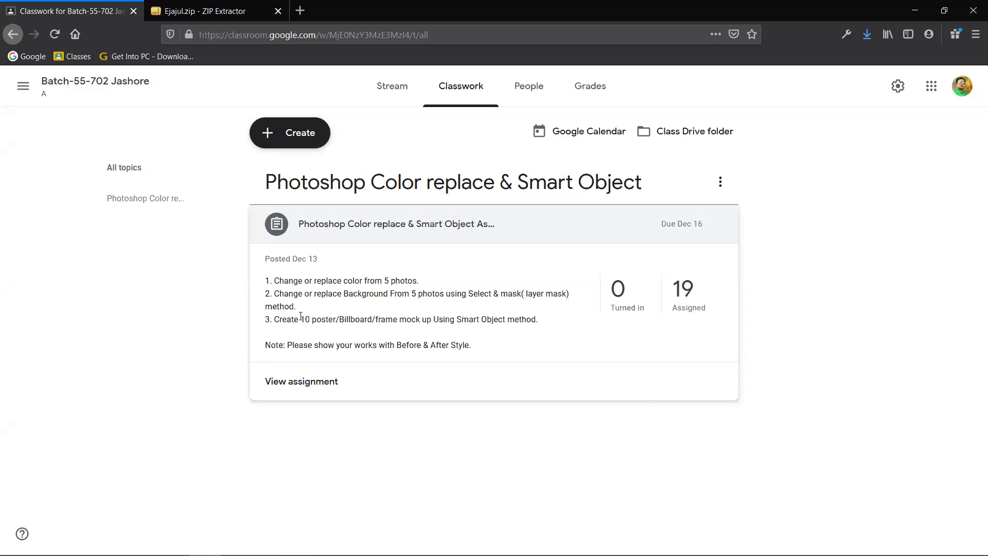
Go through the third assignment instruction about creating 10 poster/billboard/frame mock ups with the Smart Object method, highlighting its key words.
left_click_drag(312, 319, 399, 317)
left_click(456, 316)
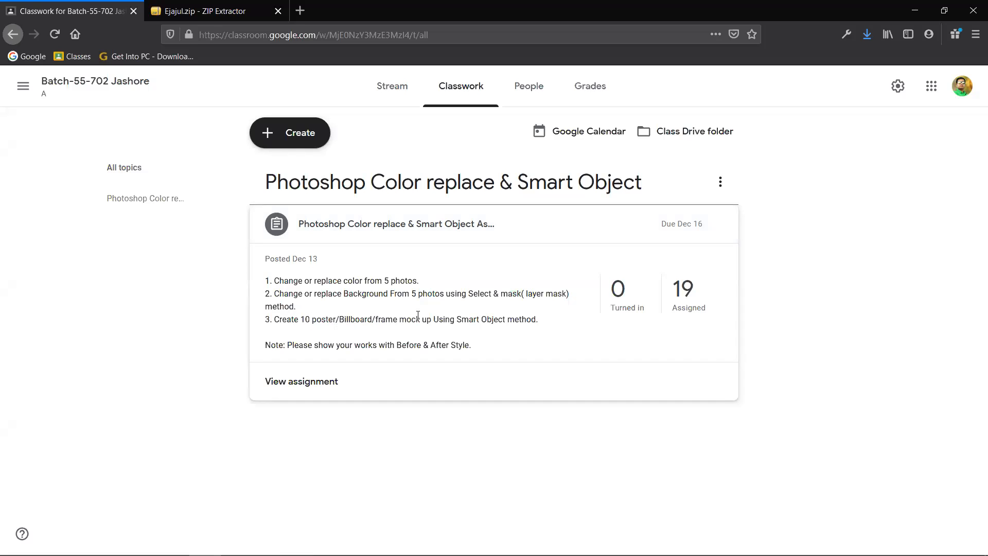
left_click_drag(455, 321, 500, 320)
left_click(528, 321)
left_click_drag(301, 320, 316, 319)
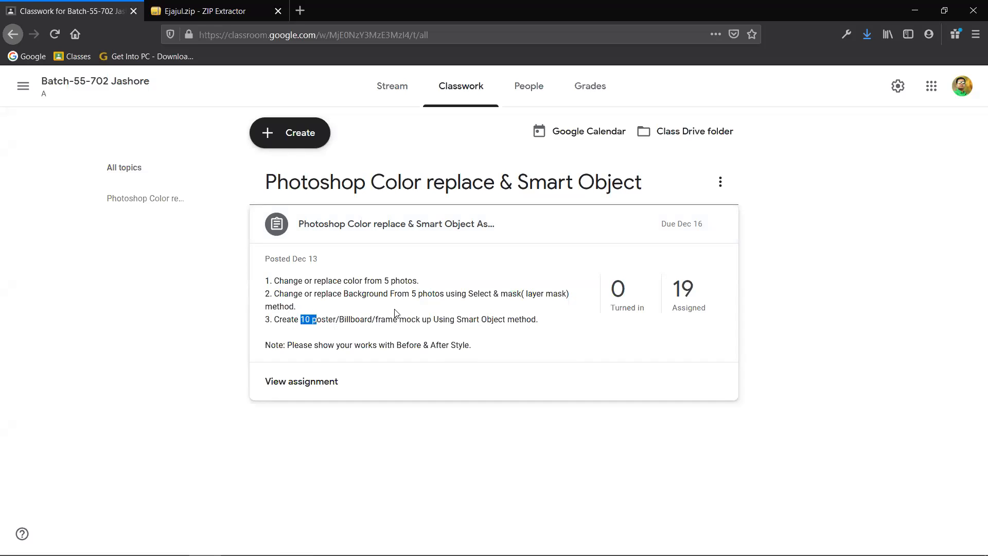
Check the student work overview of the Photoshop Color replace & Smart Object assignment and return to the classwork list.
left_click(313, 384)
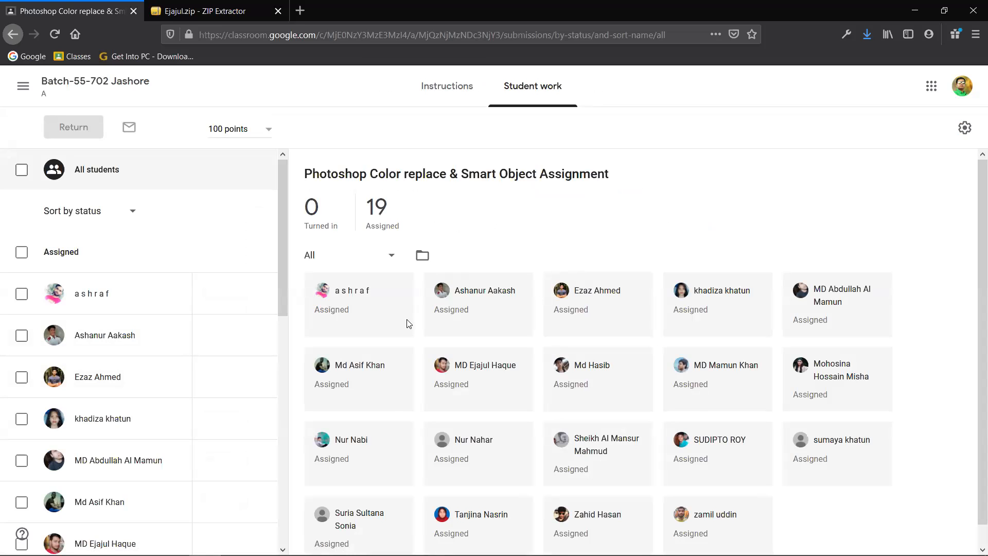
left_click(10, 40)
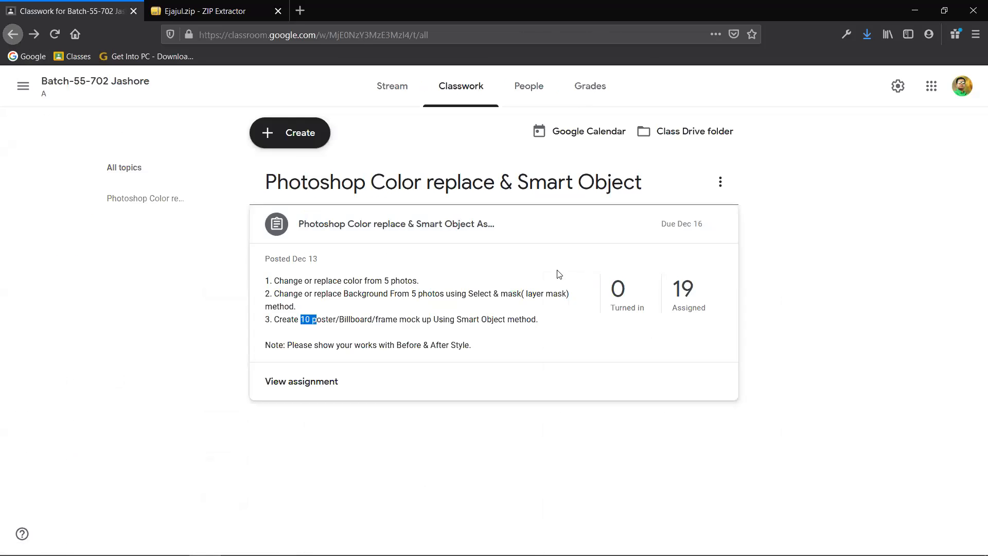
Open the Photoshop Color replace & Smart Object assignment for editing and set its due date to Dec 18, 2020.
left_click(722, 185)
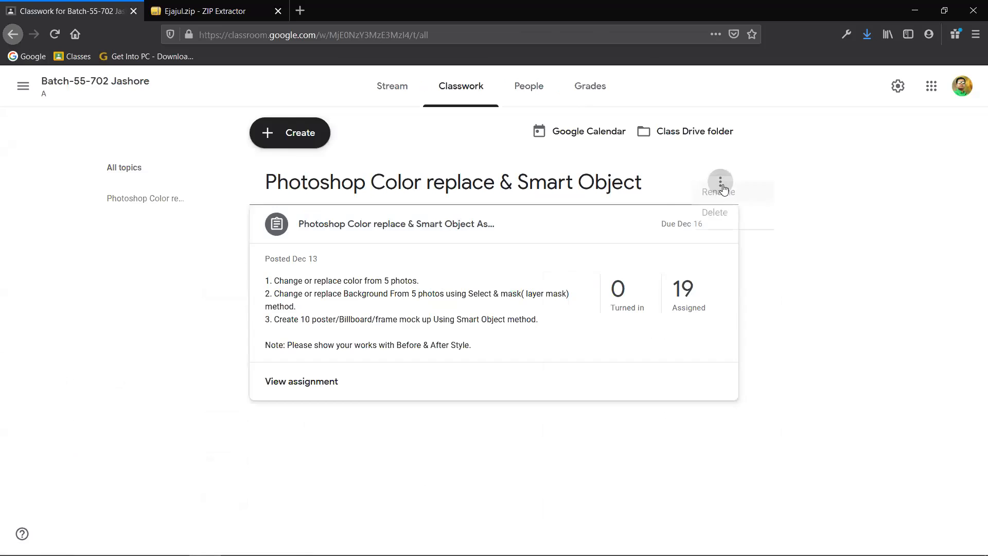
left_click(833, 231)
left_click(720, 223)
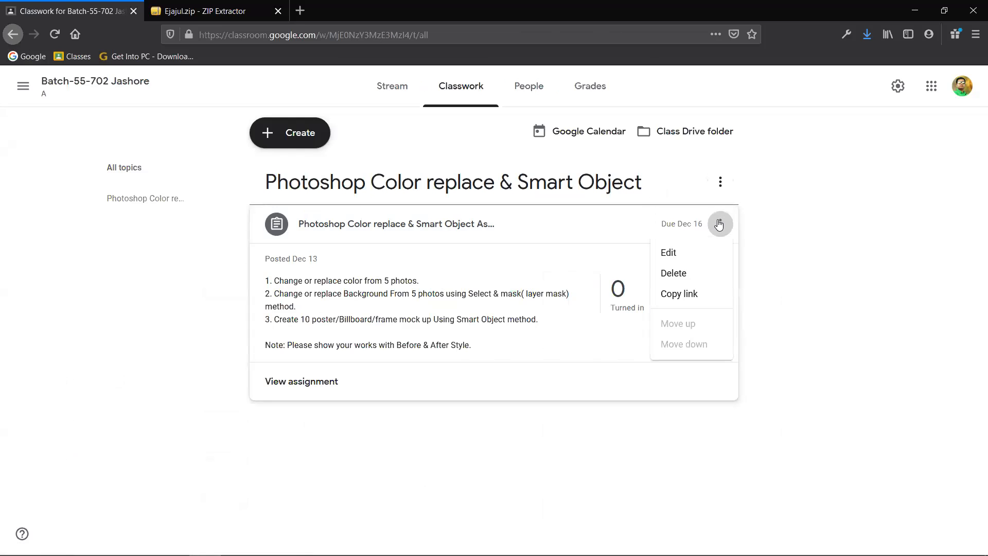
left_click(688, 258)
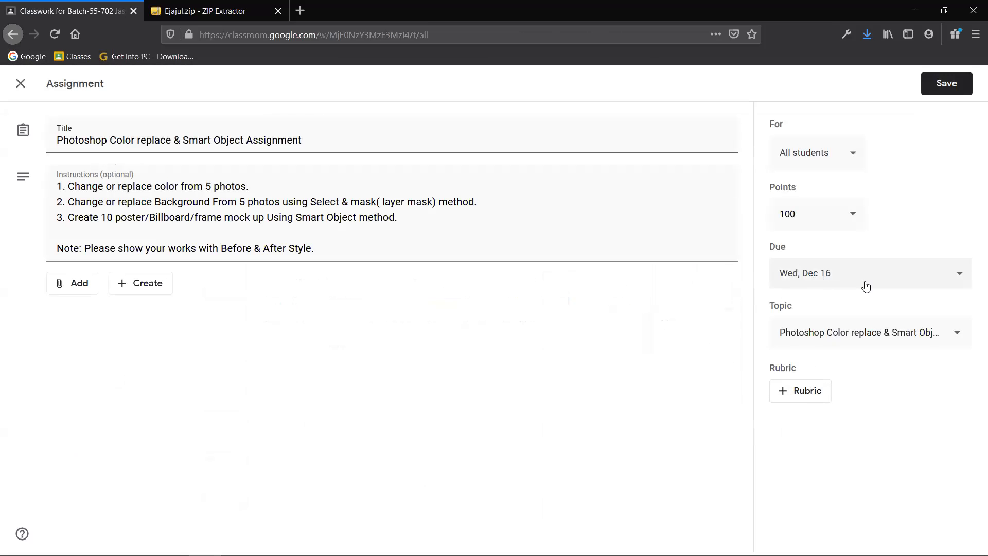
left_click(896, 282)
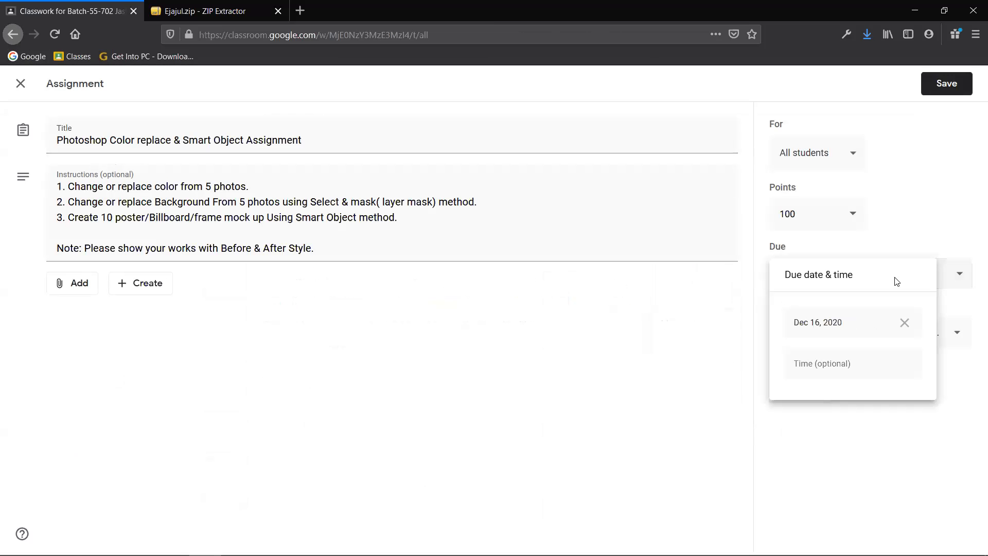
left_click(870, 323)
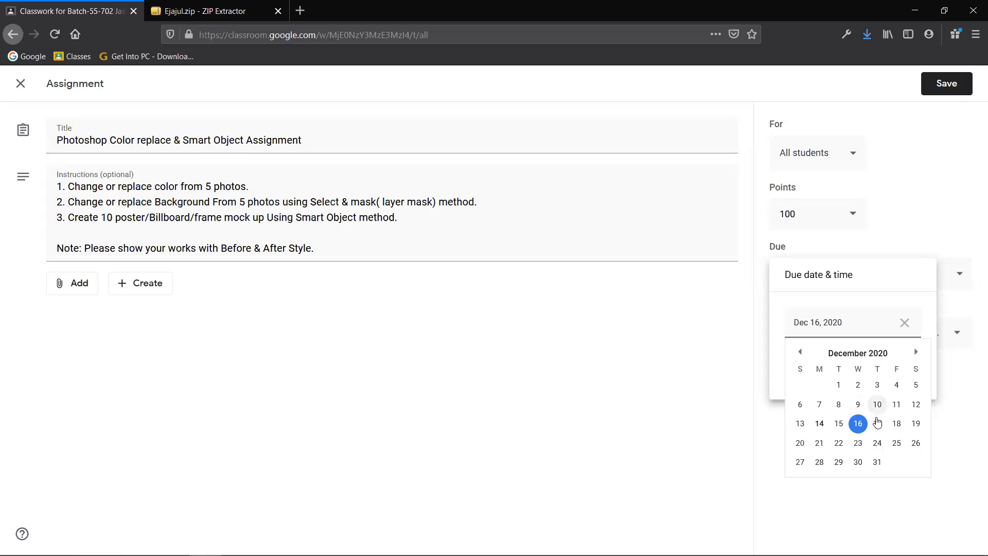
left_click(898, 424)
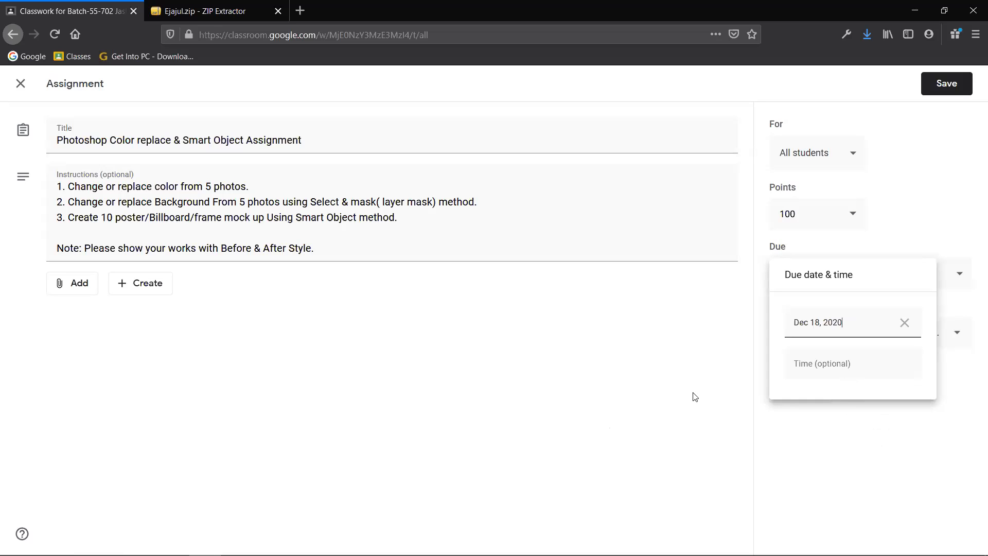
Set the assignment's due date to Dec 20, 2020 and save the assignment.
left_click(859, 324)
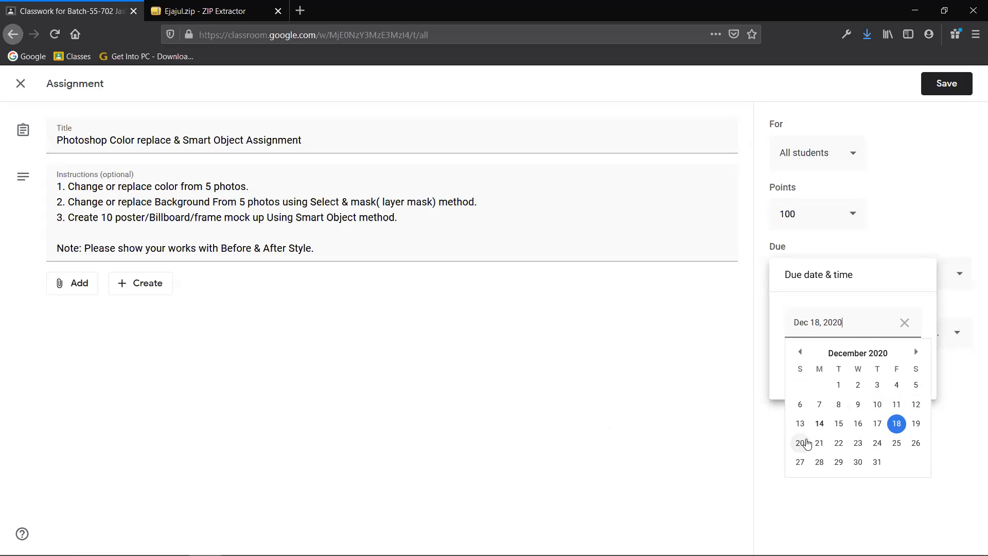
left_click(800, 443)
left_click(874, 327)
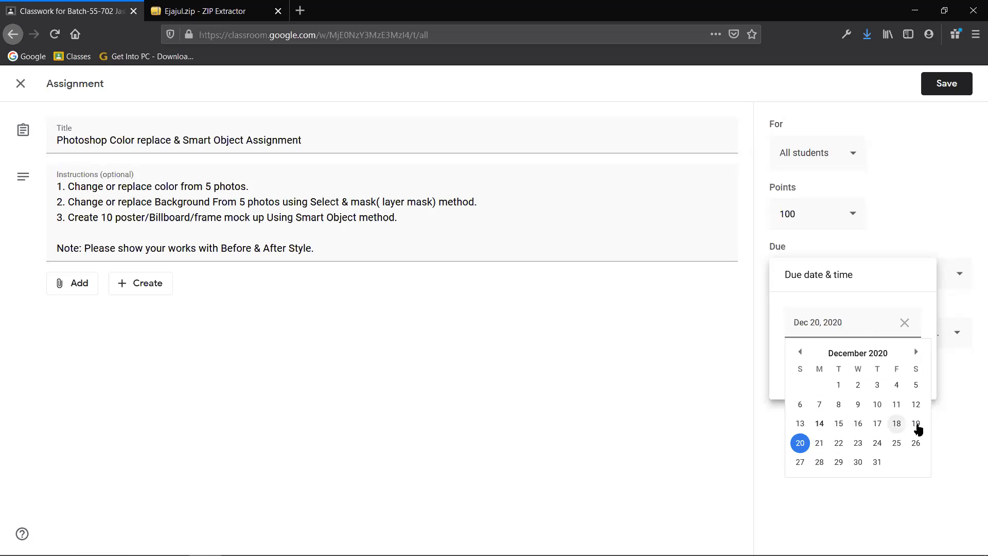
left_click(672, 390)
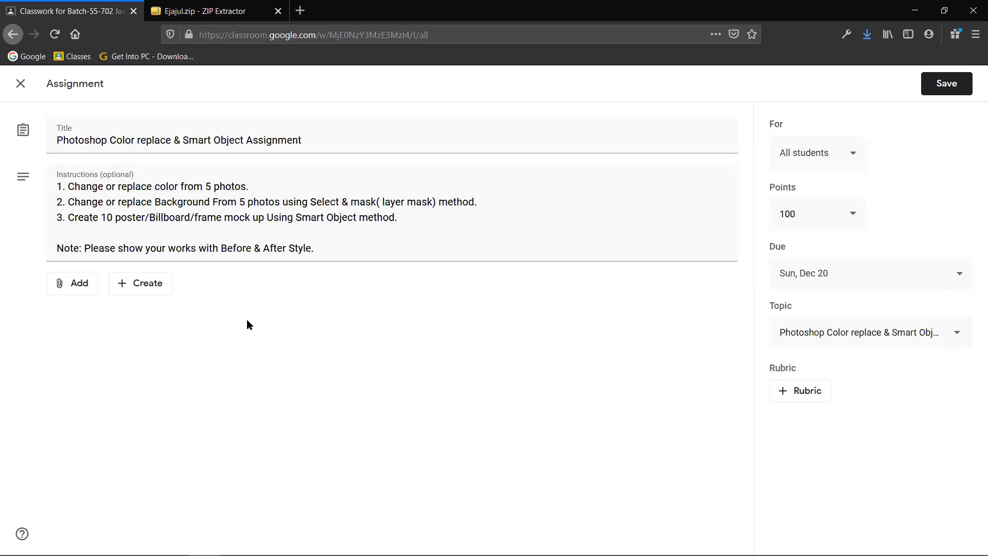
left_click(963, 85)
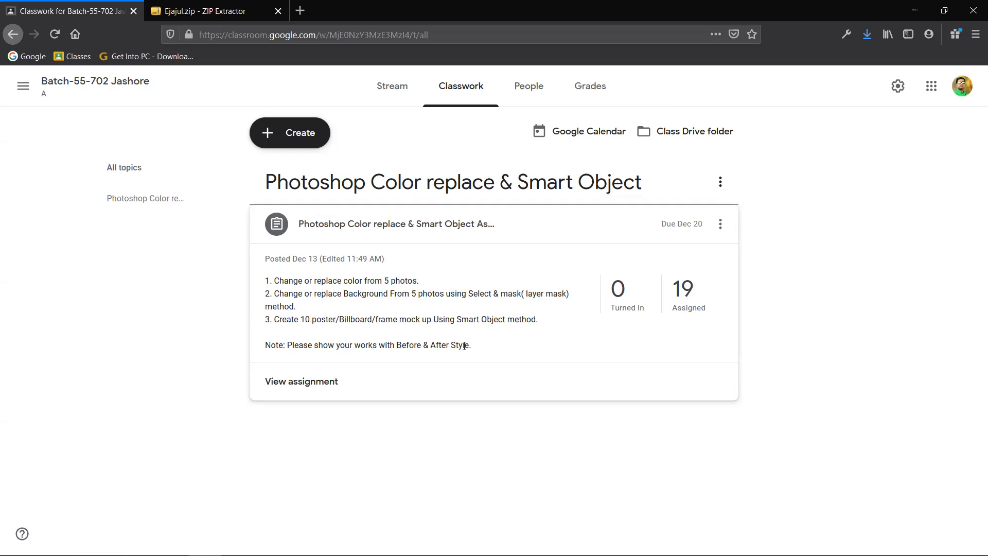
Show the class stream and close the ZIP Extractor page.
left_click(392, 86)
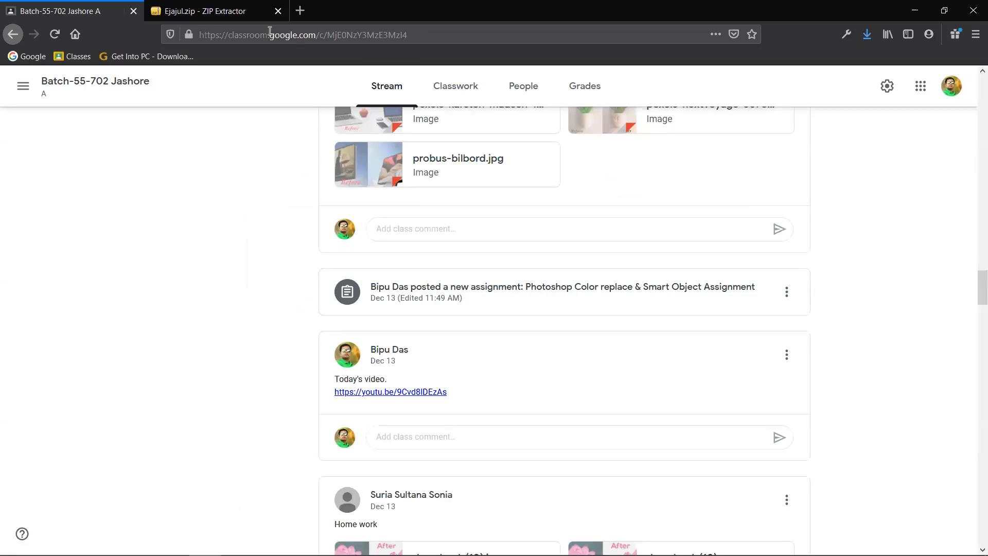
left_click(251, 18)
left_click(278, 11)
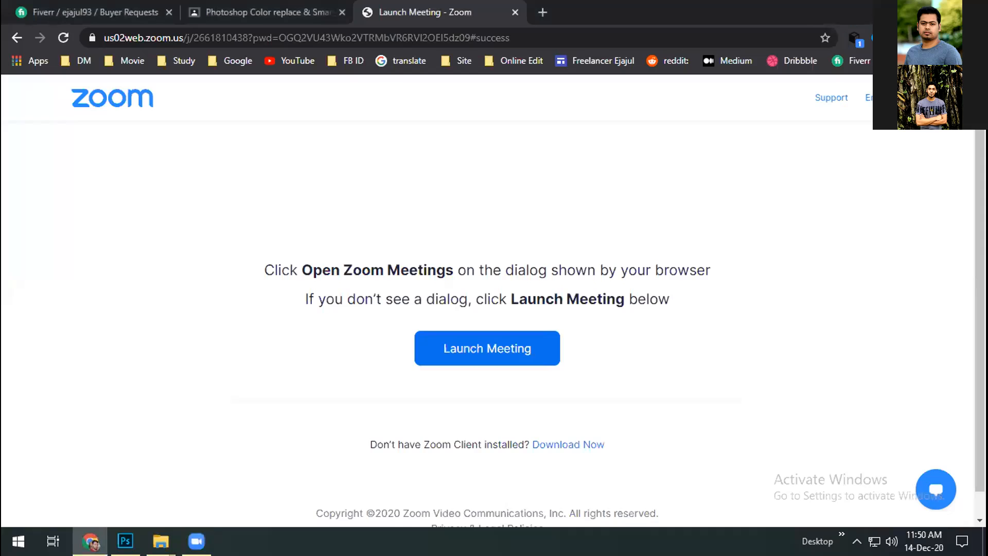
On the student's shared screen, close the Zoom Launch Meeting page and maximize the browser on the assignment details.
double_click(806, 14)
left_click(554, 121)
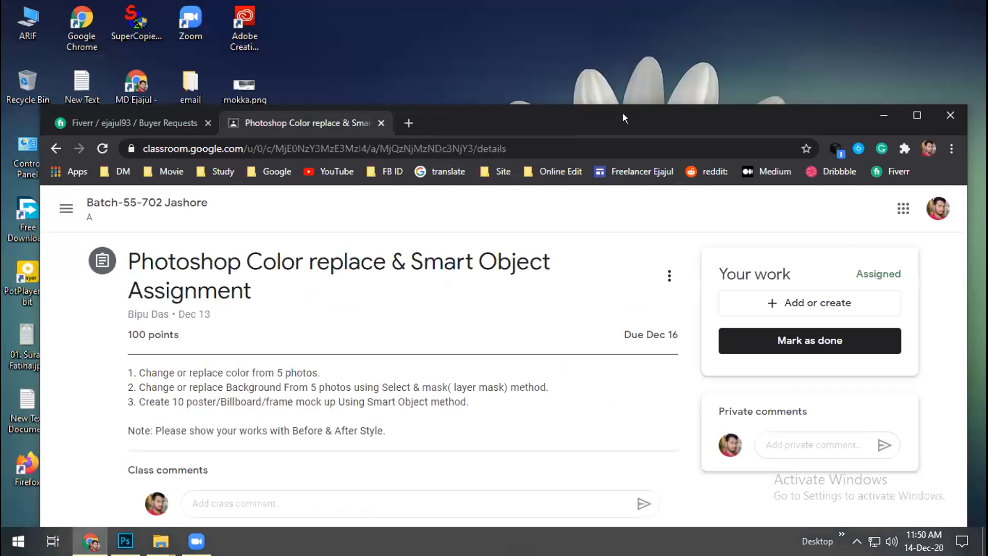
double_click(632, 109)
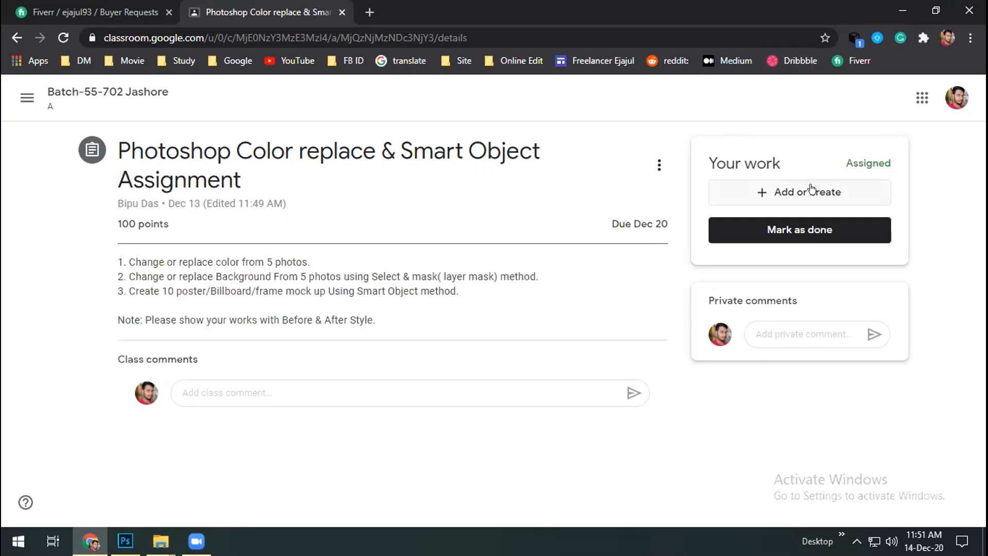
left_click(788, 195)
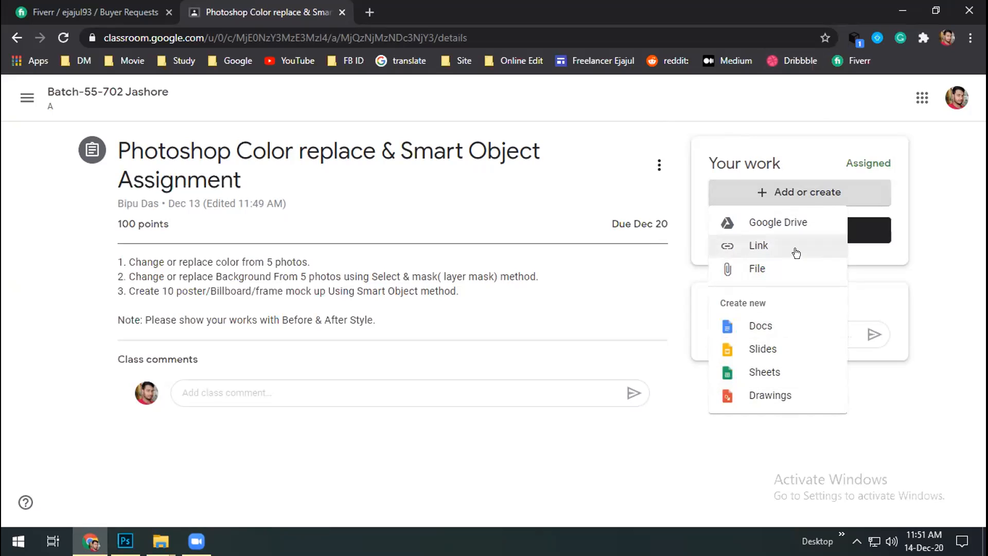
left_click(763, 268)
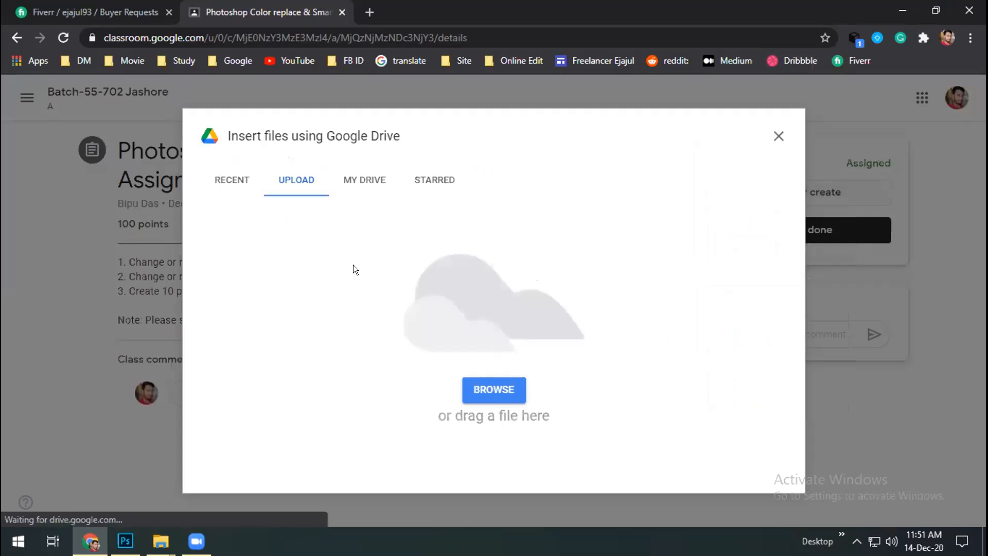
left_click(489, 391)
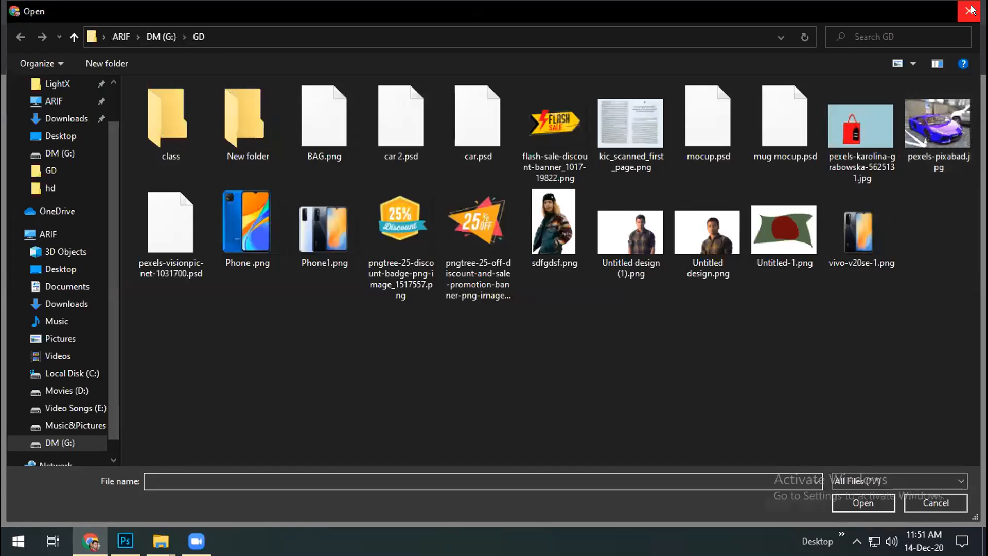
left_click(972, 10)
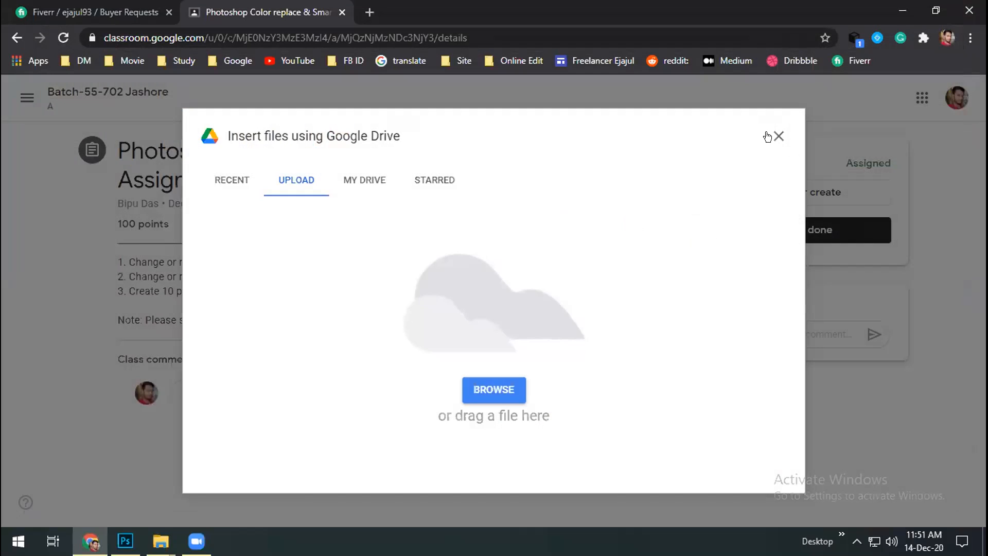
left_click(778, 136)
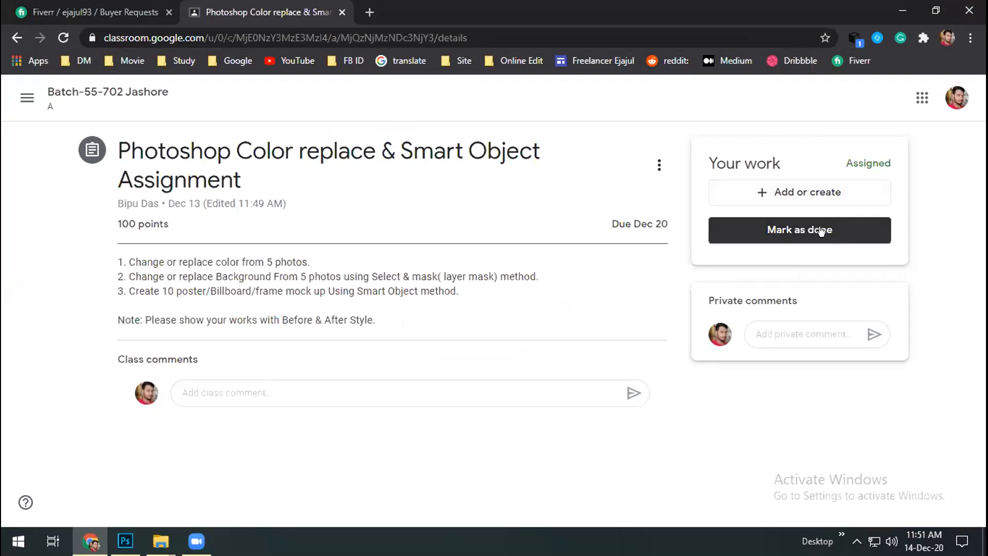
left_click(812, 189)
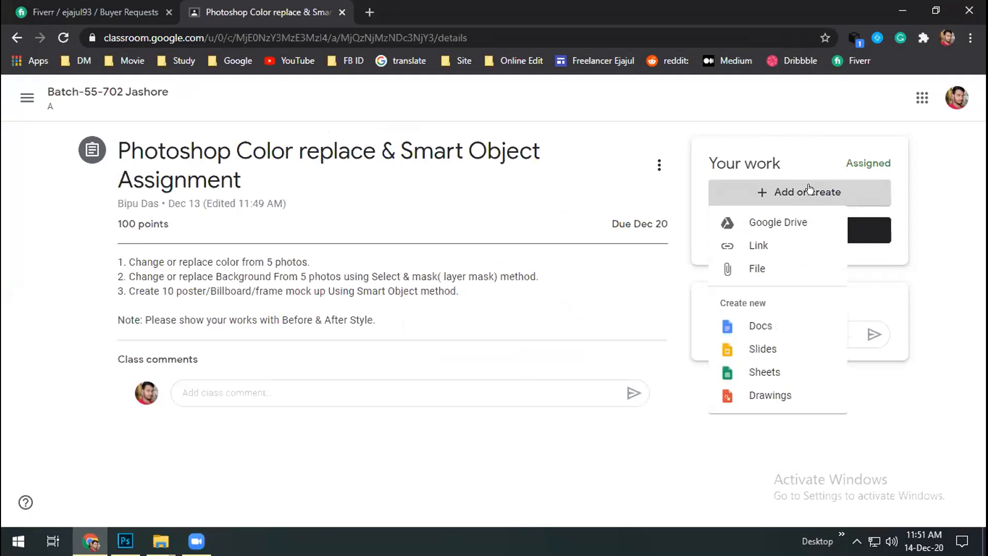
left_click(823, 192)
left_click(842, 195)
left_click(844, 195)
left_click(880, 190)
left_click(940, 178)
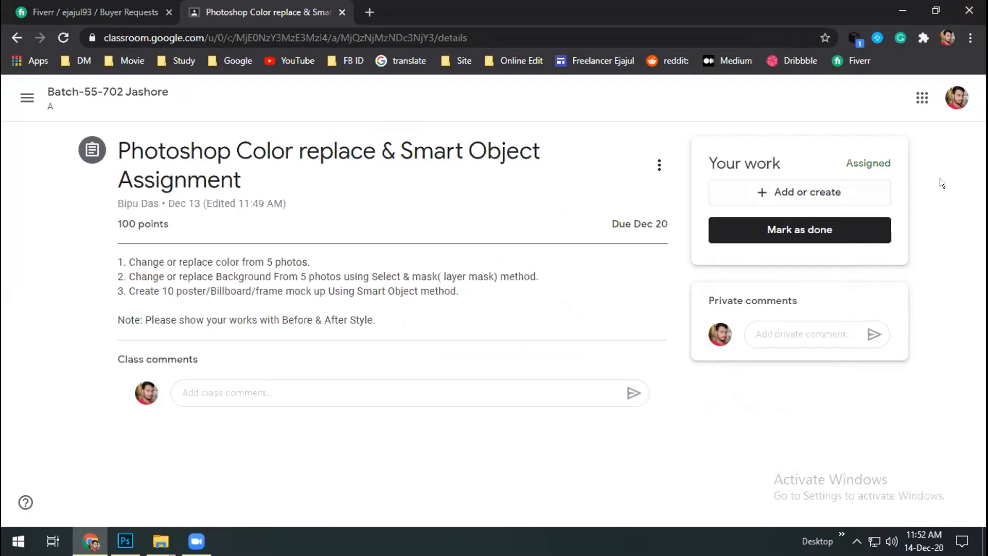
Try to upload e9831.jpg from New folder as the student's work for the assignment, and cancel the upload.
left_click(827, 192)
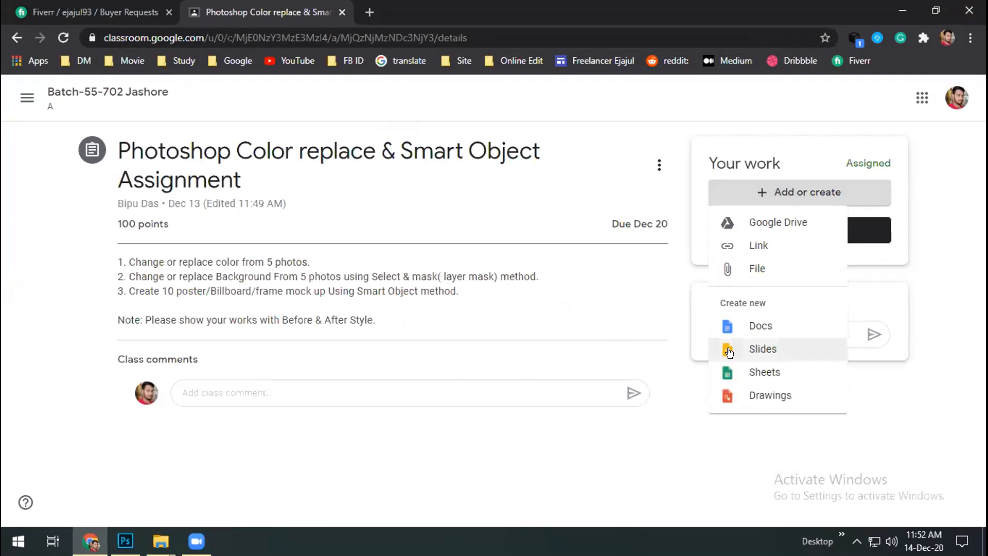
left_click(755, 267)
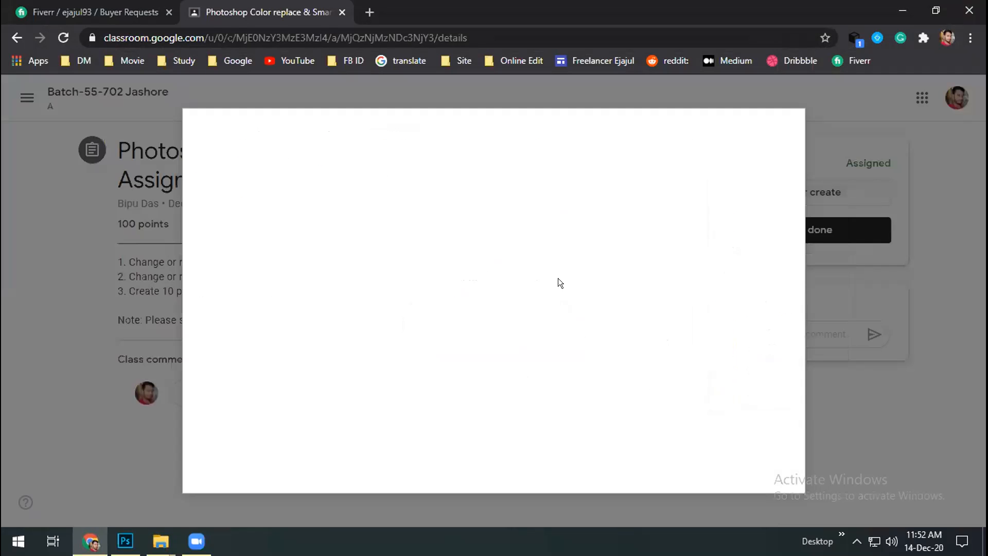
left_click(485, 391)
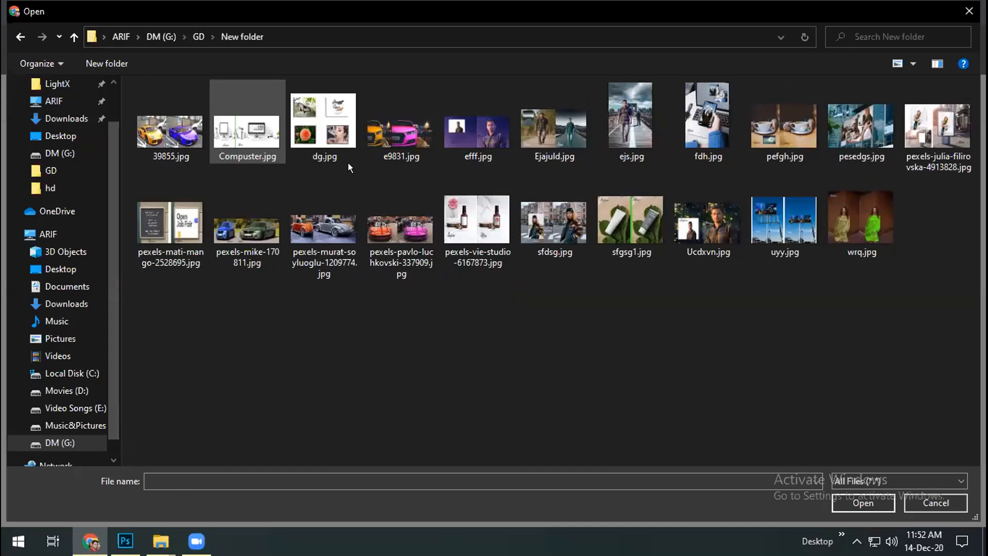
double_click(381, 145)
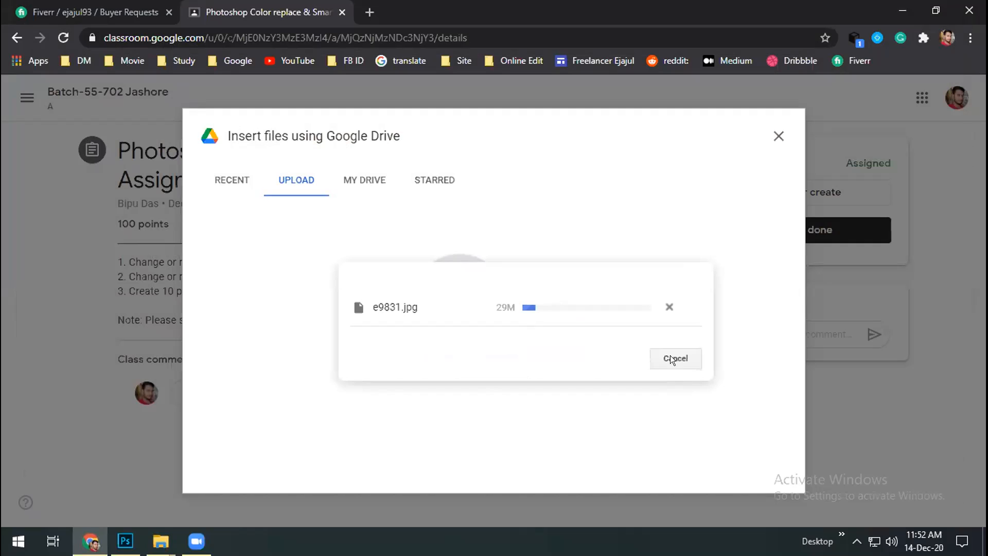
left_click(671, 357)
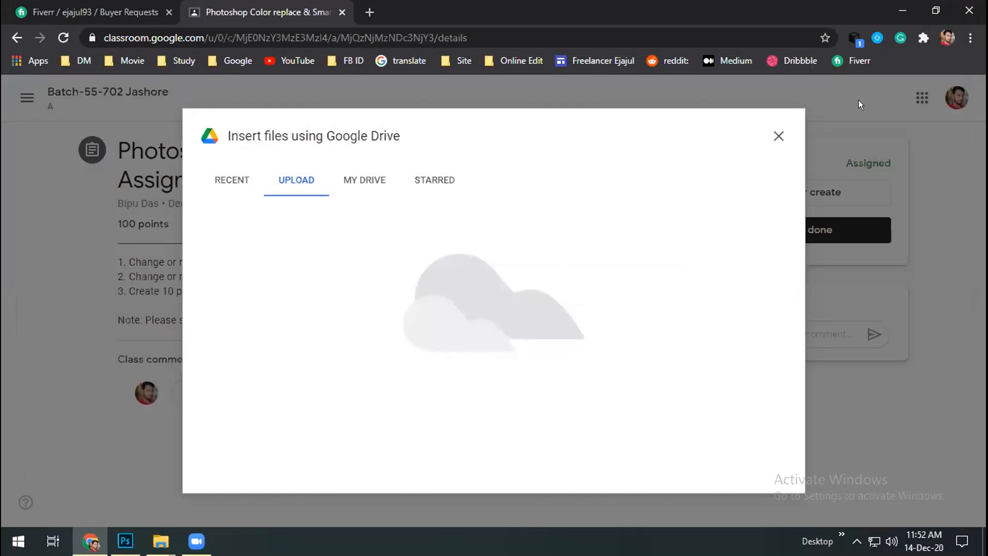
left_click(779, 135)
Start a file upload for the student's work and inspect the properties of the car image ending in 337909.jpg in New folder.
left_click(775, 195)
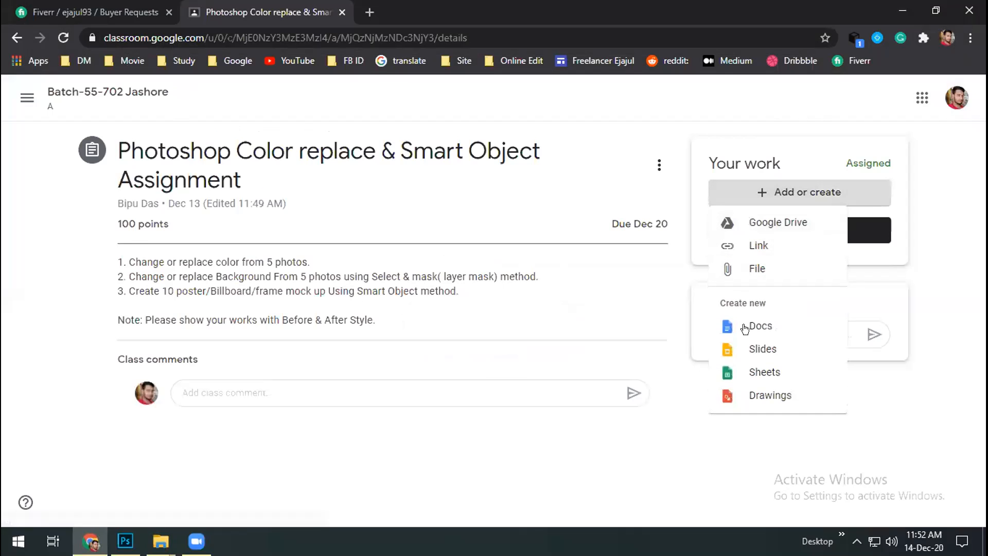
left_click(742, 268)
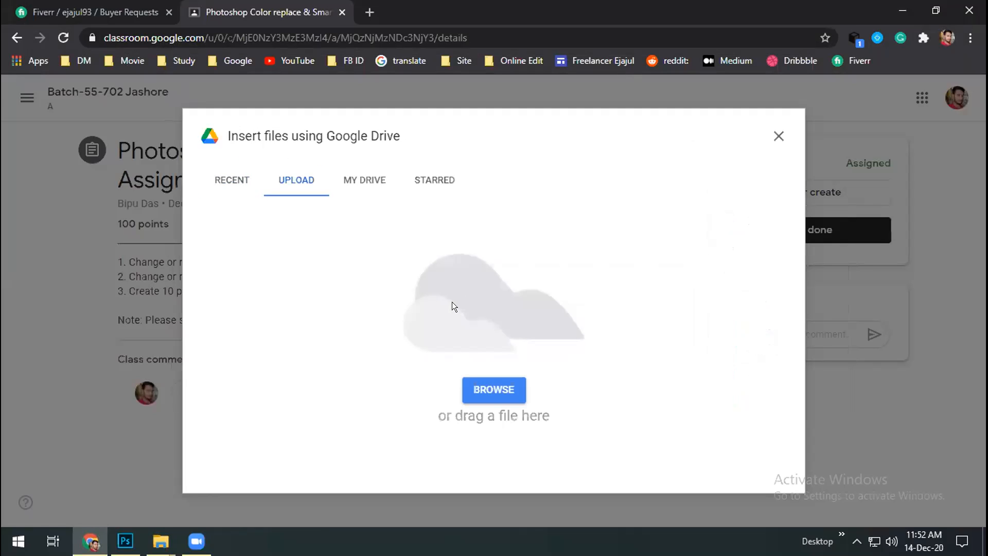
left_click(479, 387)
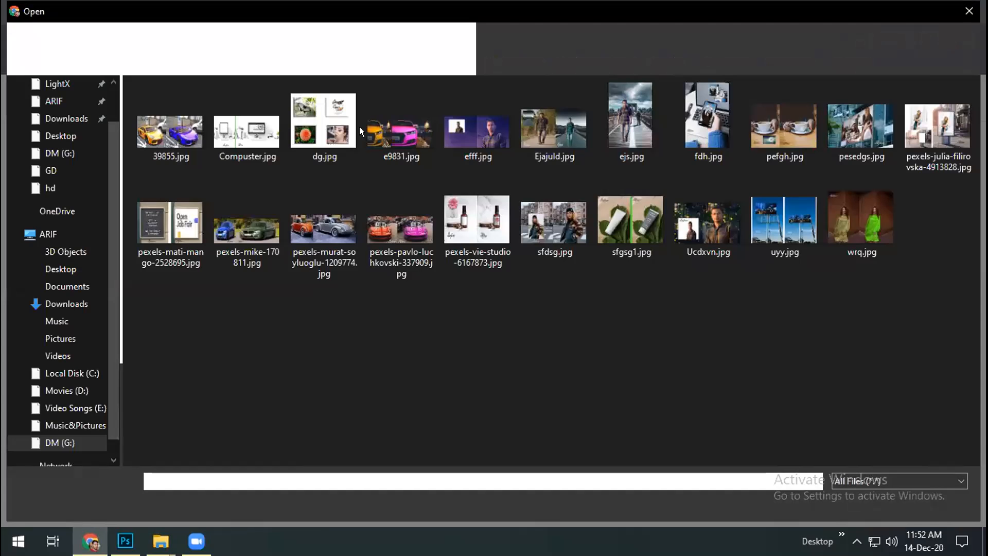
right_click(349, 302)
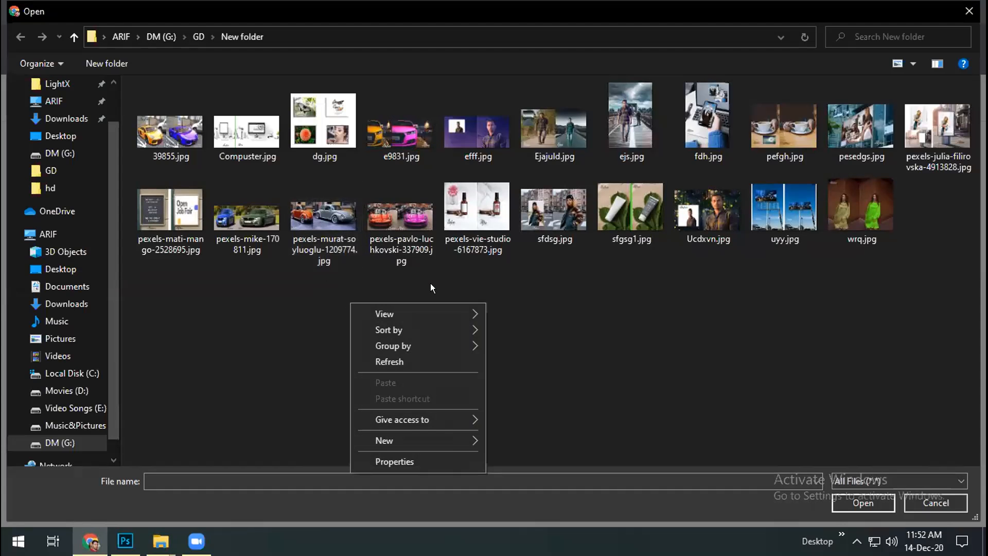
left_click(395, 240)
double_click(394, 241)
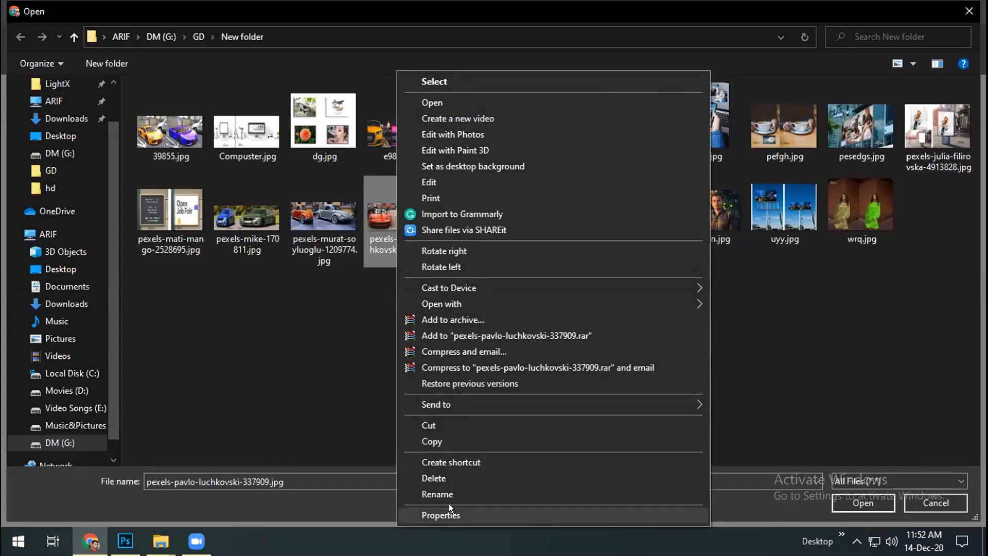
left_click(449, 509)
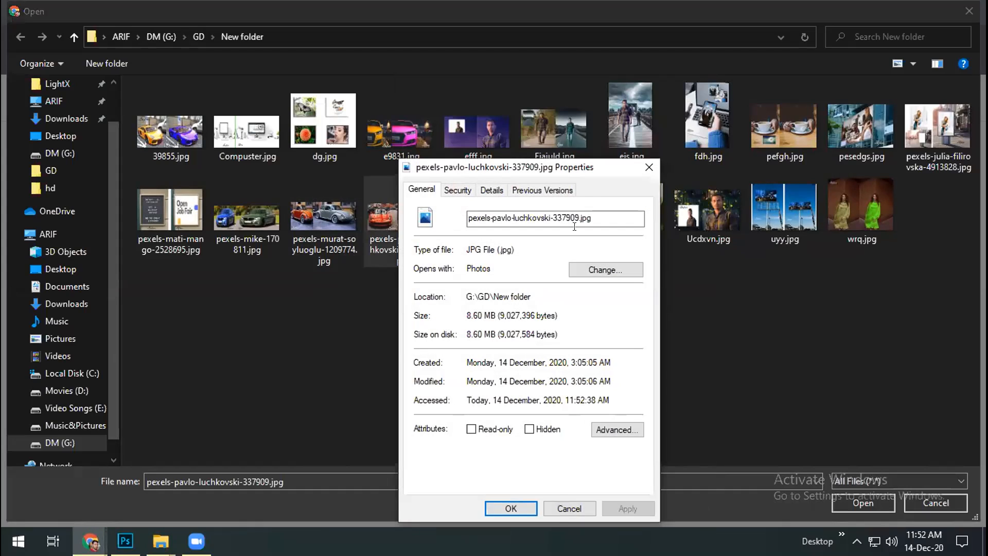
left_click(645, 167)
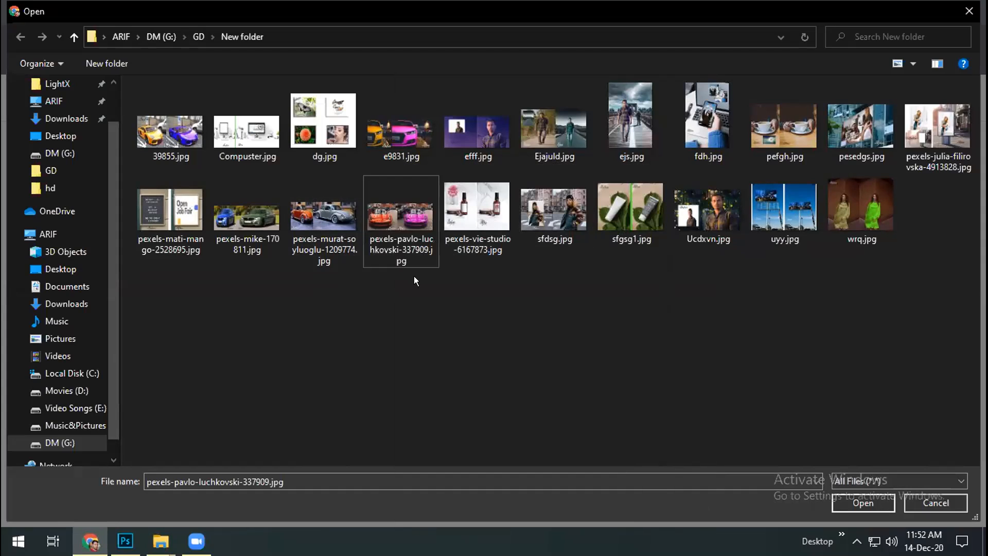
Upload the selected car image to the assignment, dismiss the turn-in tip, and turn in the work.
left_click(865, 496)
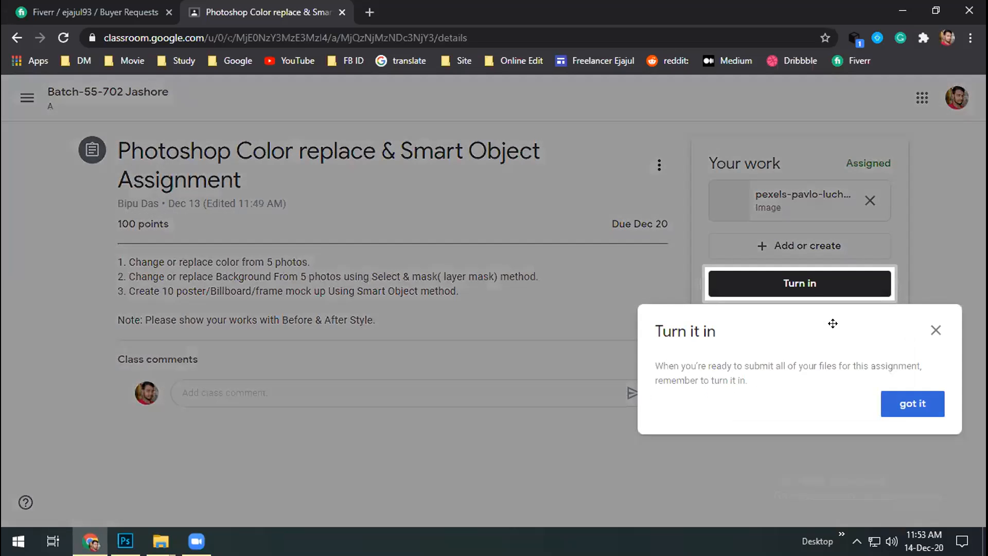
left_click(906, 405)
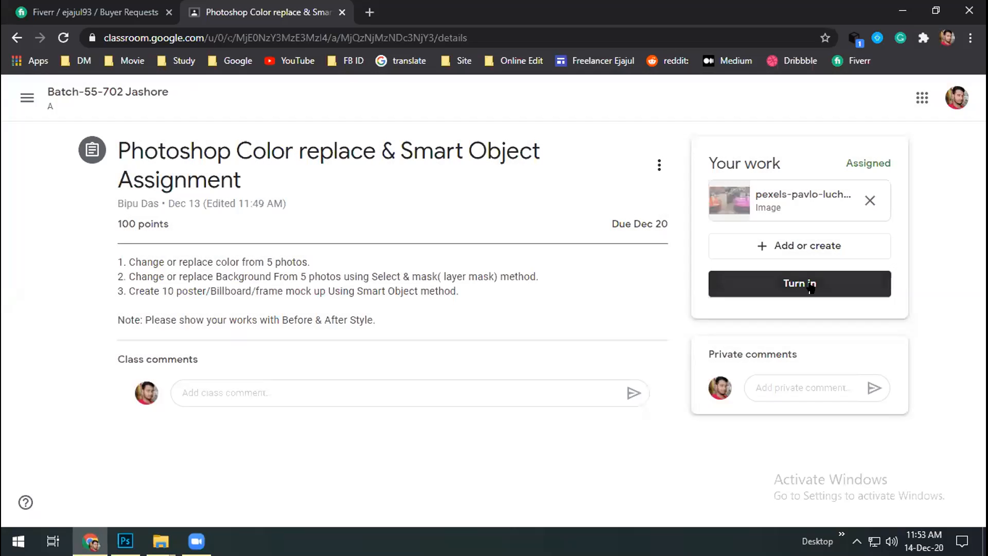
left_click(811, 287)
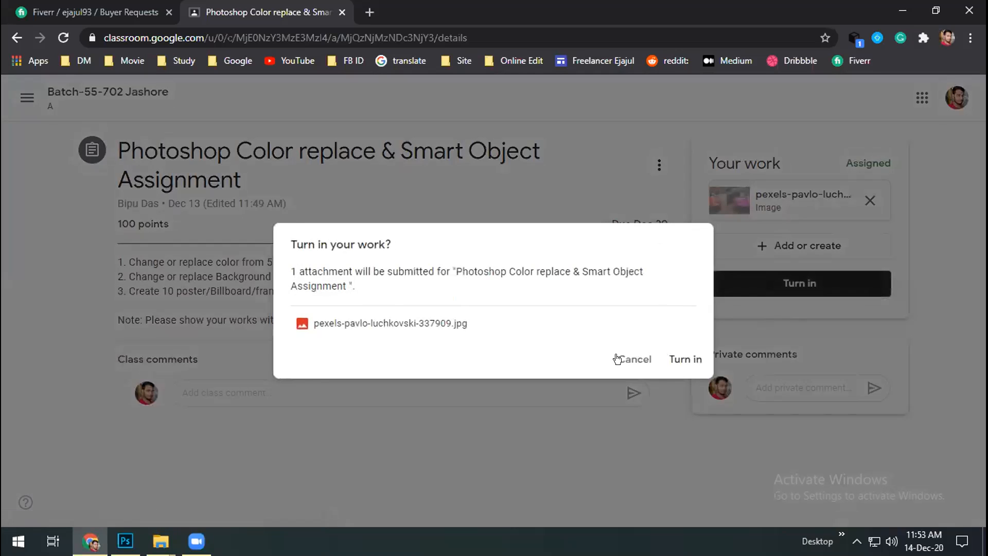
left_click(685, 359)
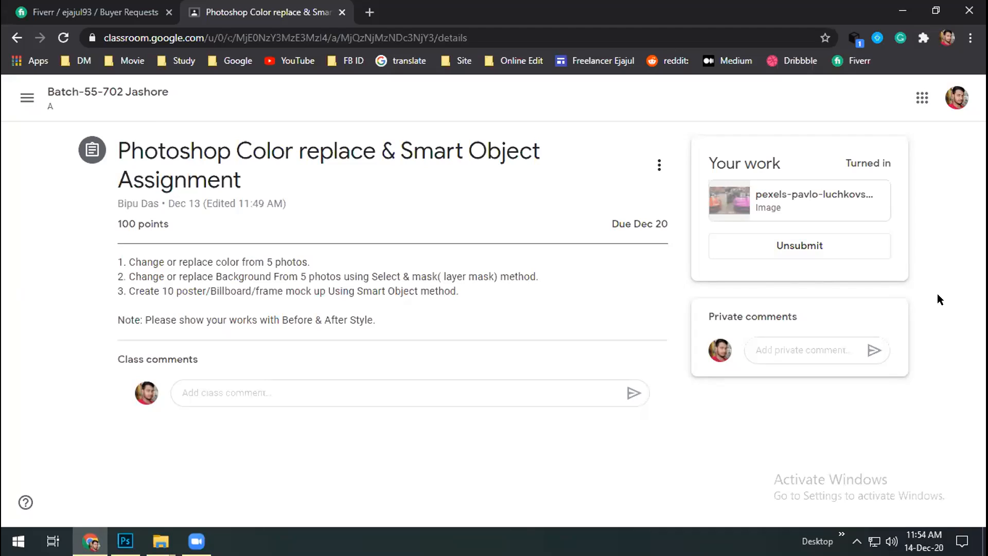
Reload the assignment page and unsubmit the turned-in work.
right_click(972, 293)
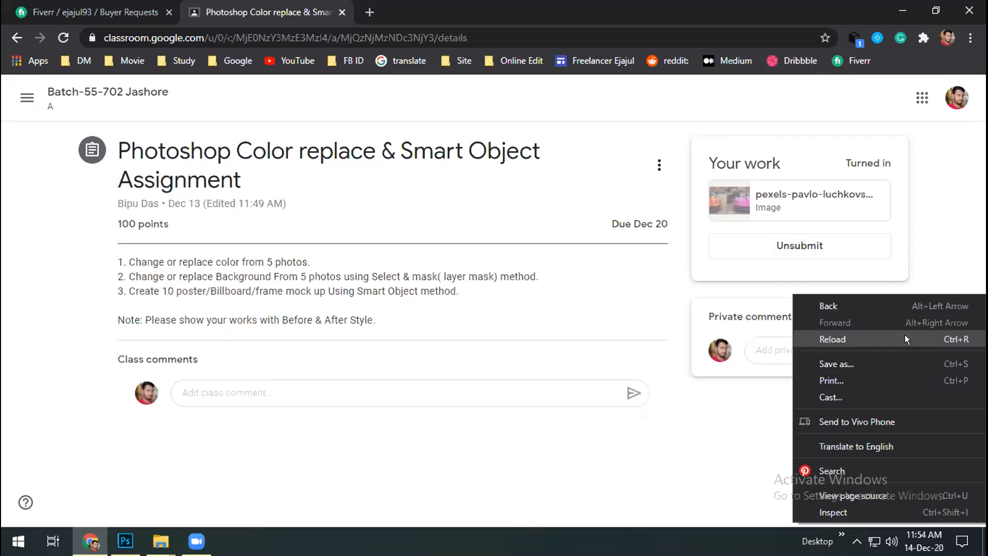
left_click(905, 339)
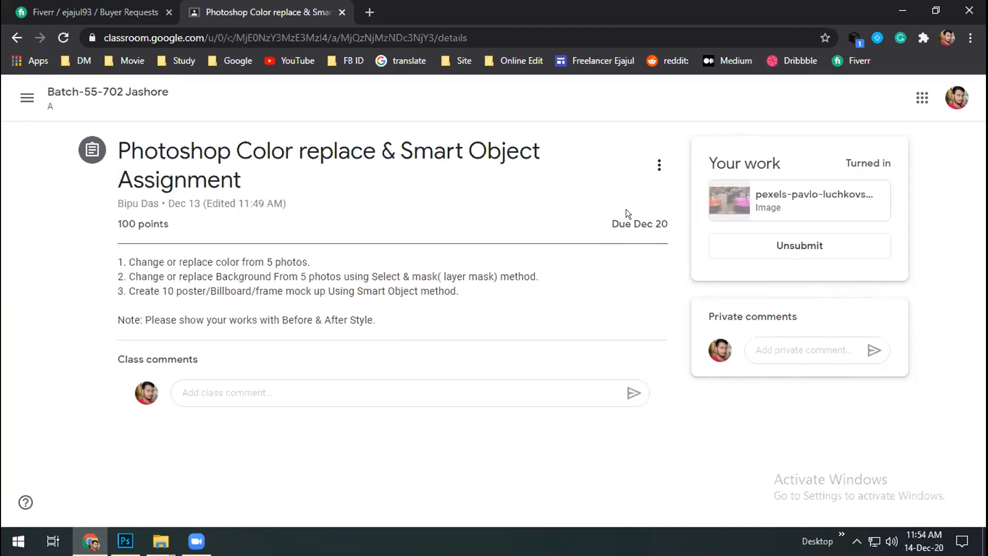
left_click(658, 165)
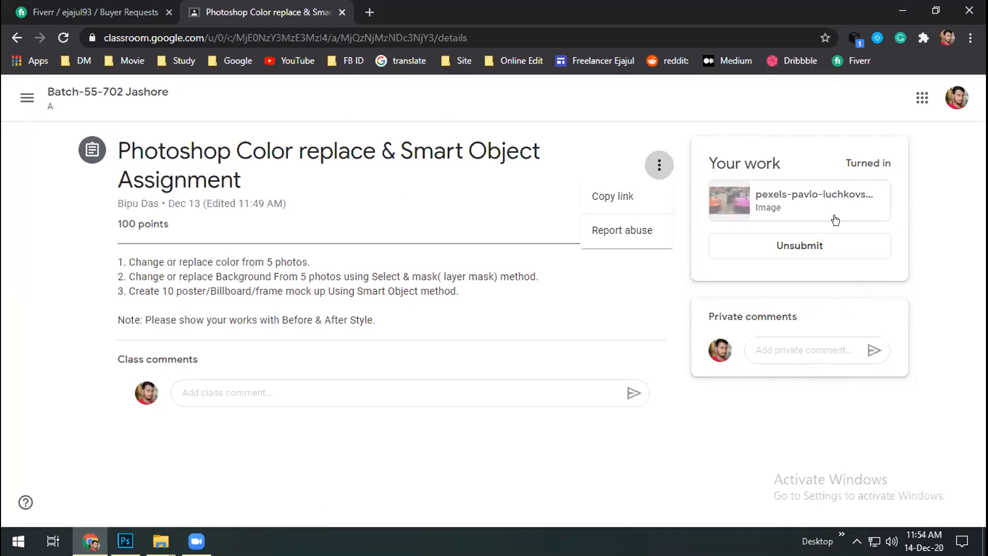
left_click(944, 228)
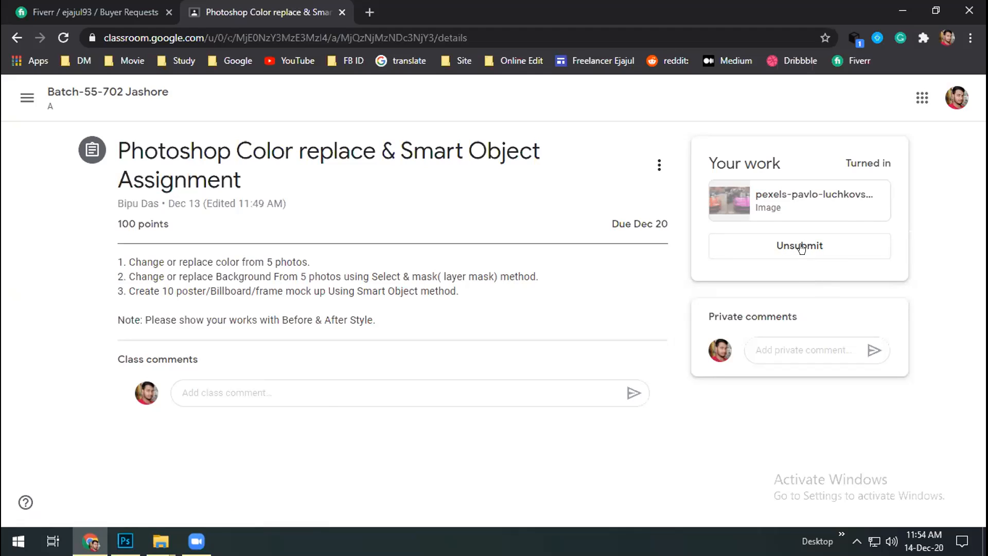
left_click(836, 257)
left_click(572, 346)
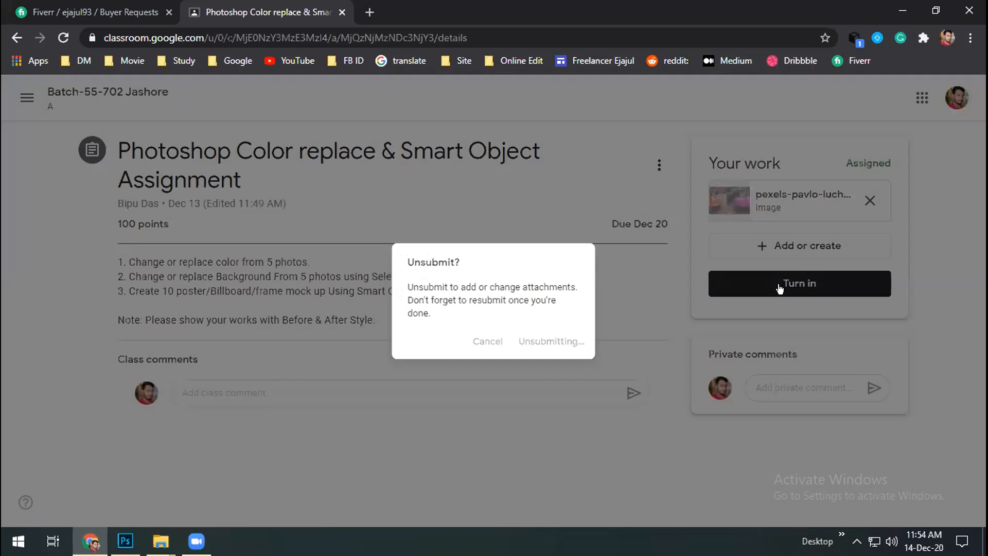
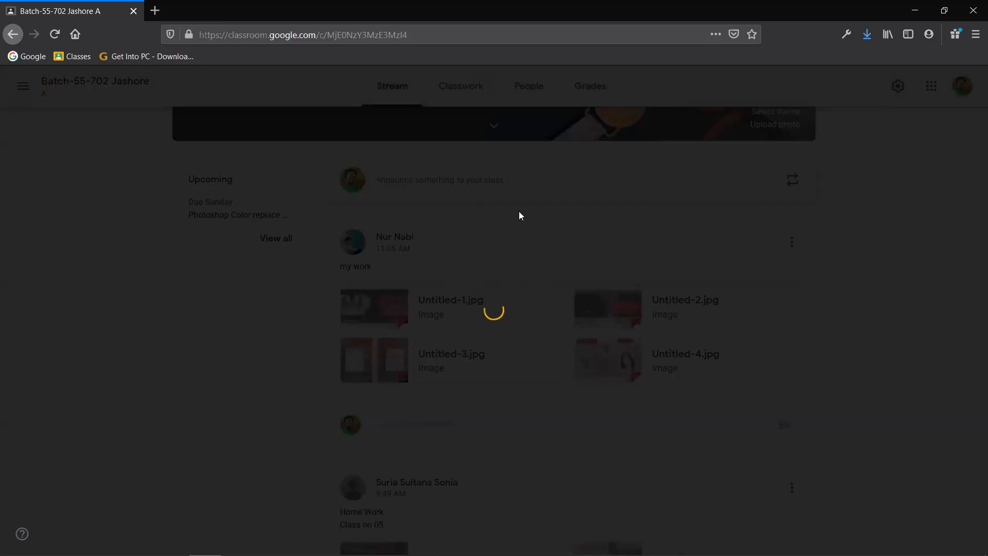
In the teacher's class stream, page through the images attached to the "my work" post and close the preview.
left_click(962, 311)
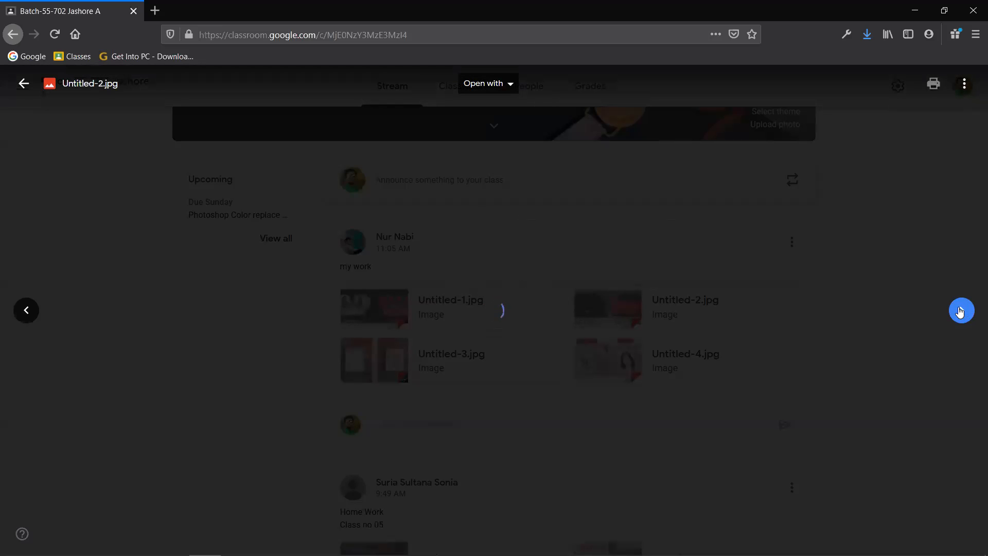
left_click(960, 311)
left_click(20, 86)
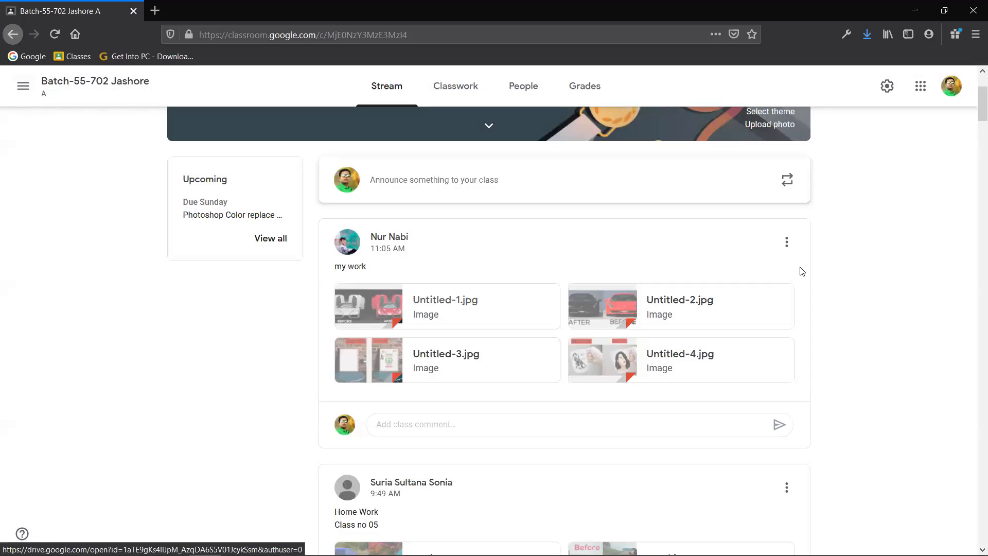
View the Home Work Class no 05 post's images from car.jpg through smart-object-2.jpg, return to photo-edit.jpg, and close the preview.
scroll(800, 272, "down", 4)
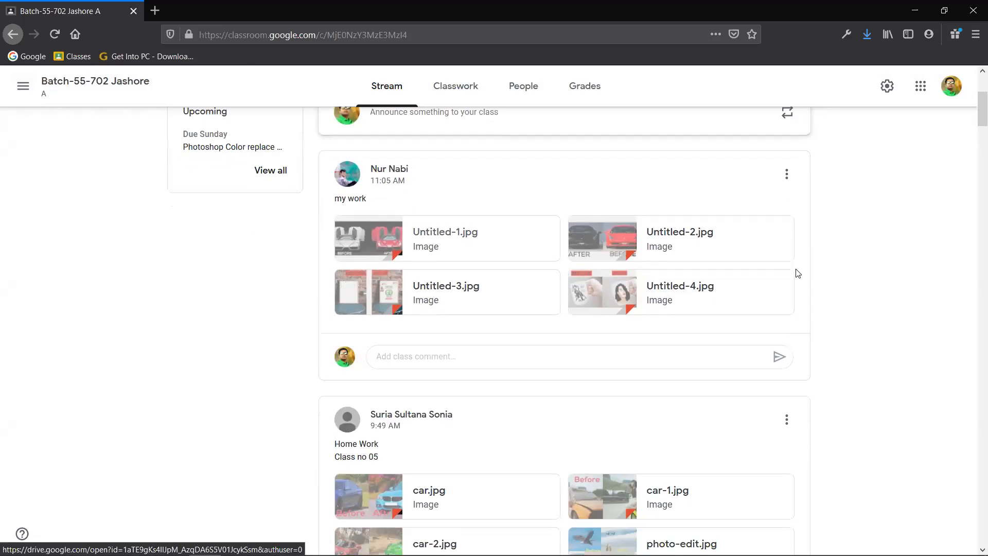
left_click(364, 353)
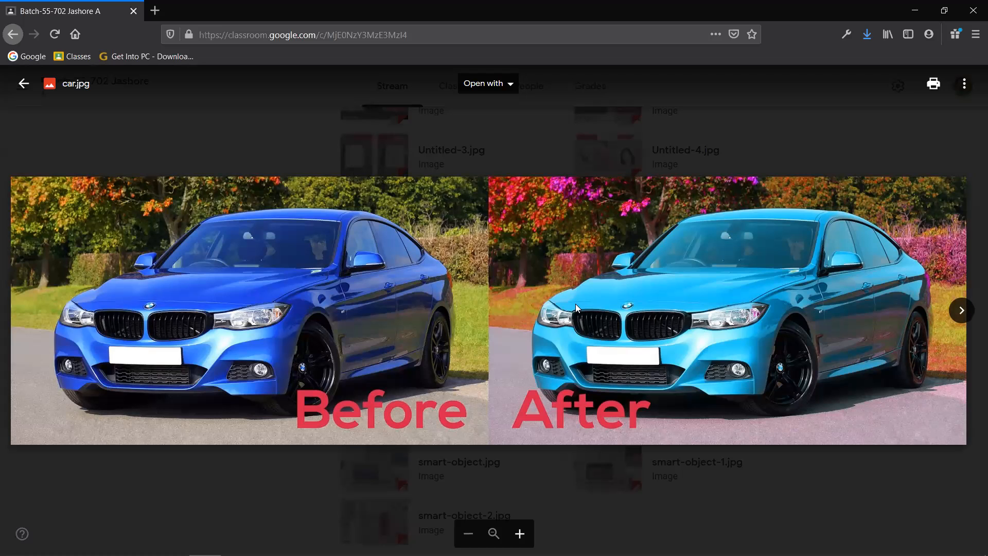
left_click(967, 308)
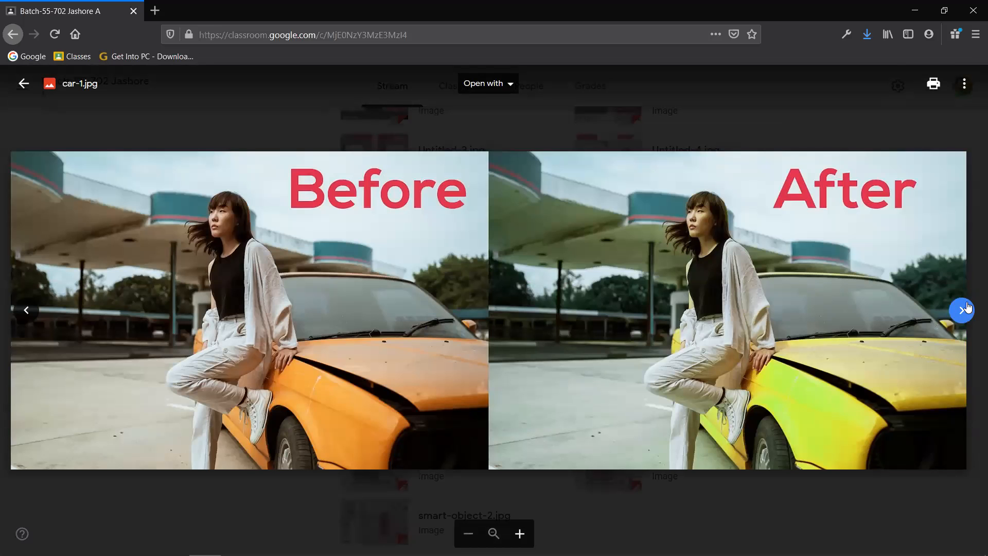
left_click(967, 308)
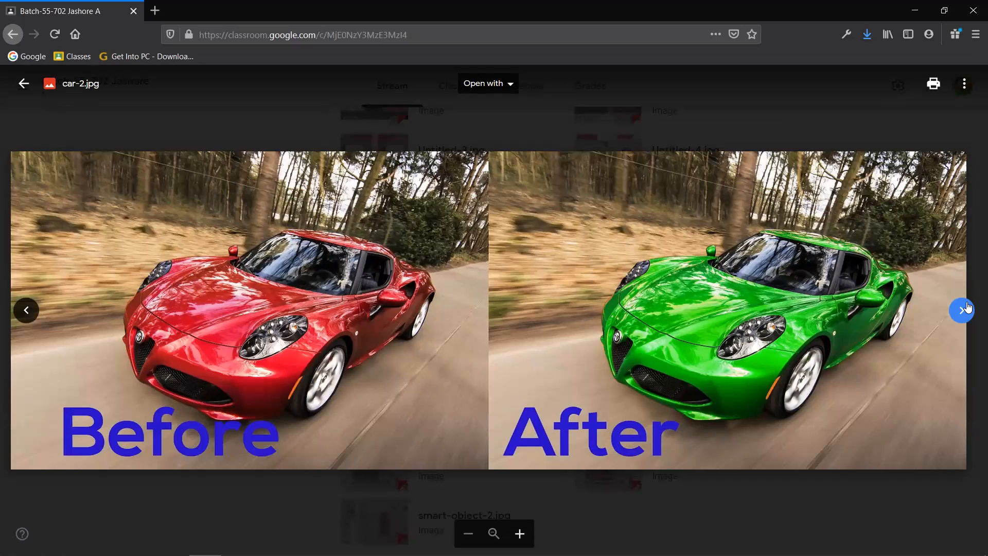
left_click(967, 308)
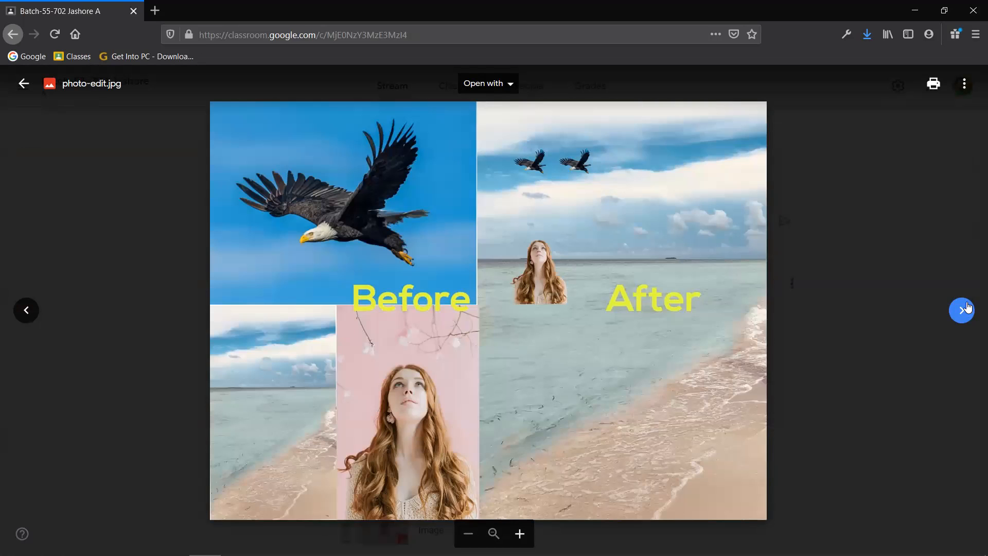
left_click(967, 309)
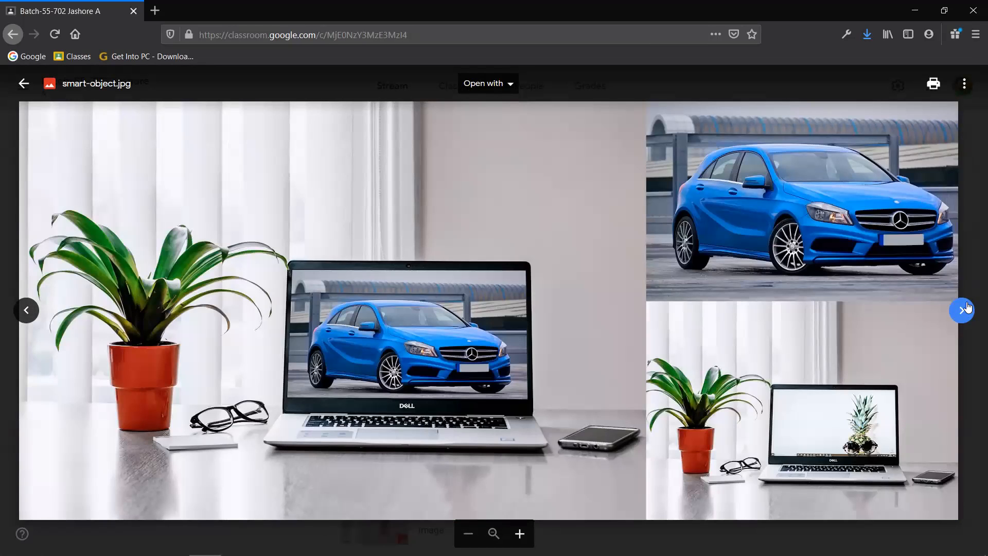
left_click(967, 309)
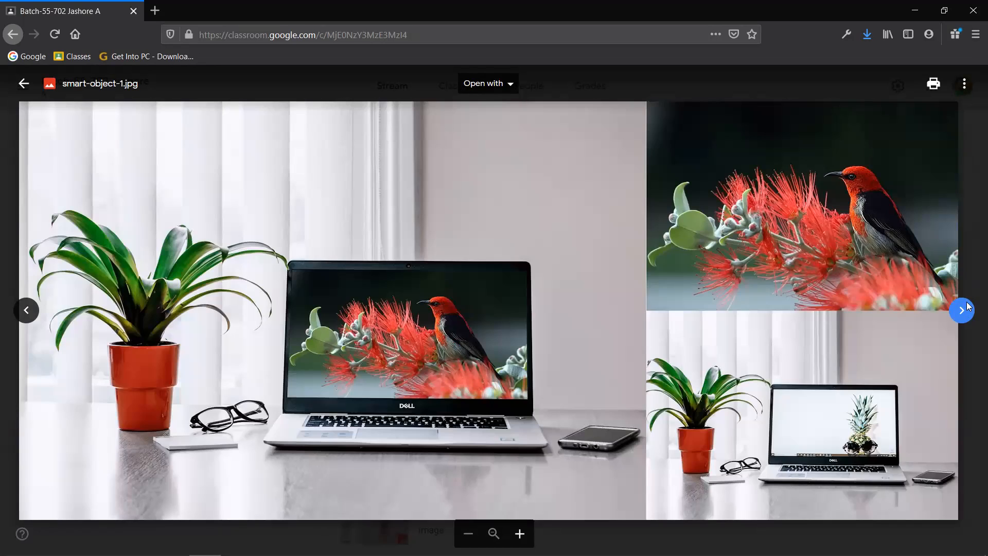
left_click(967, 308)
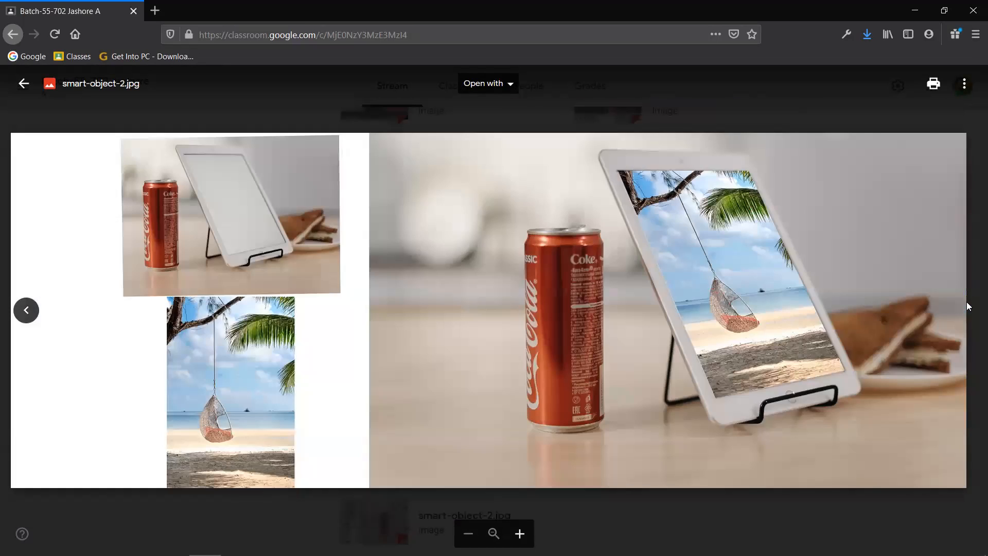
left_click(33, 311)
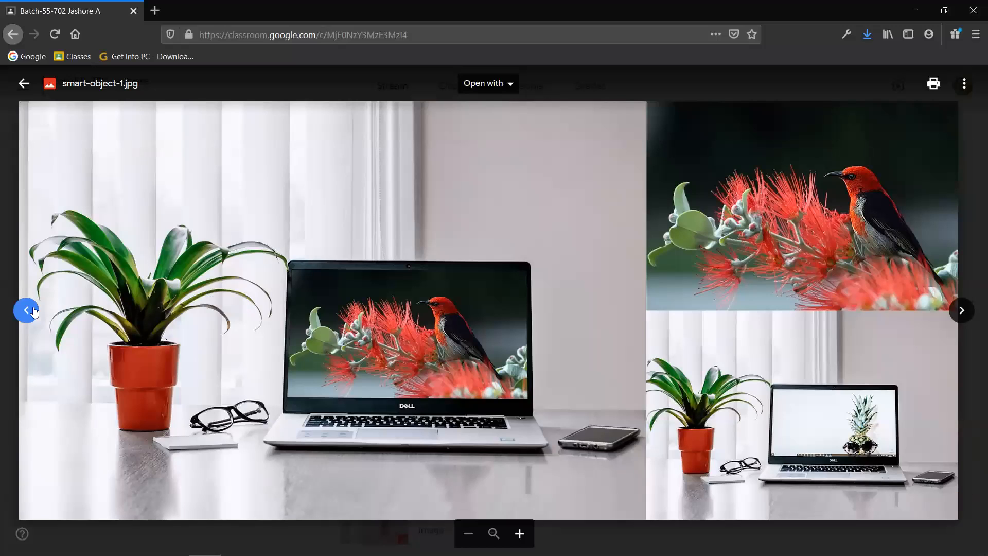
left_click(33, 311)
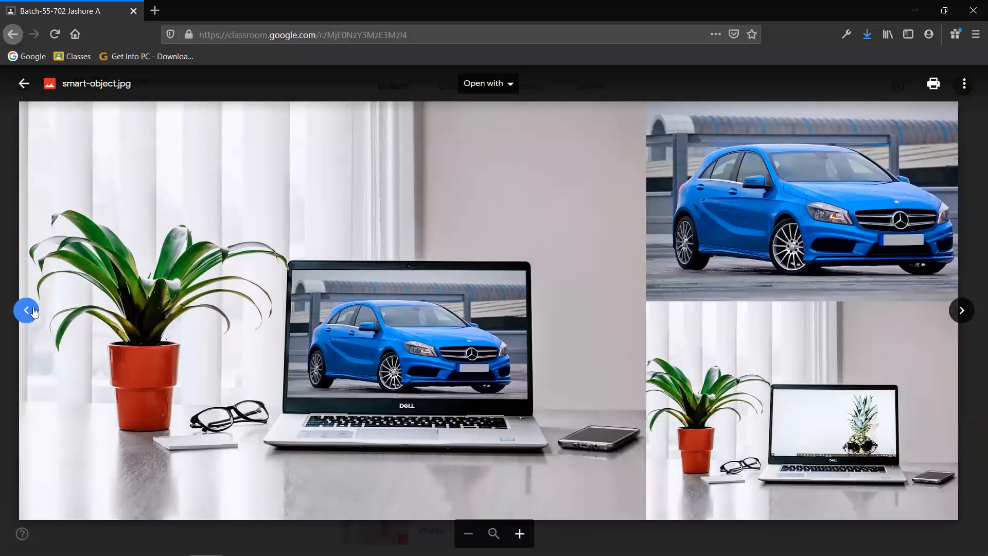
left_click(34, 311)
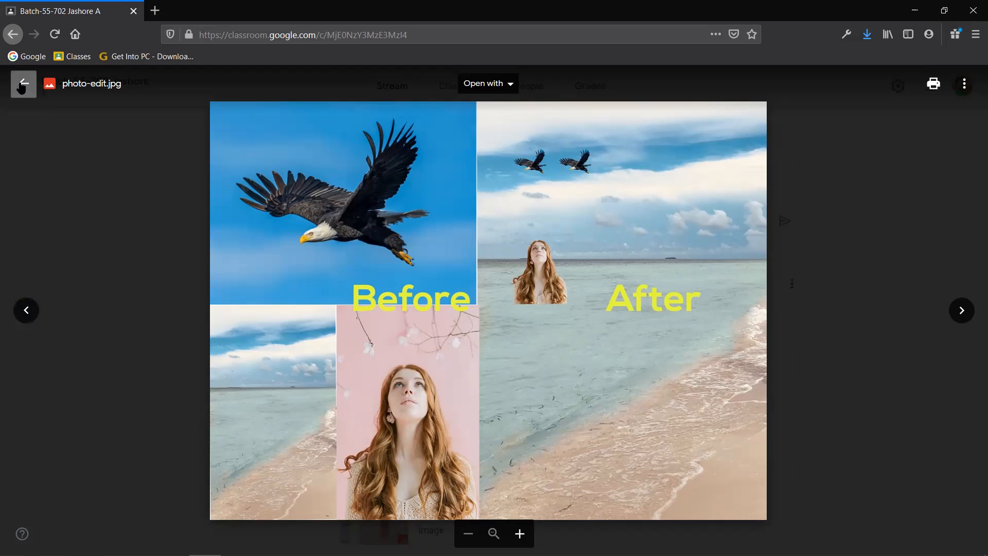
left_click(21, 87)
Preview car.jpg from the Home Work Class no 05 post again, close it, and browse further down the class stream.
scroll(450, 271, "down", 4)
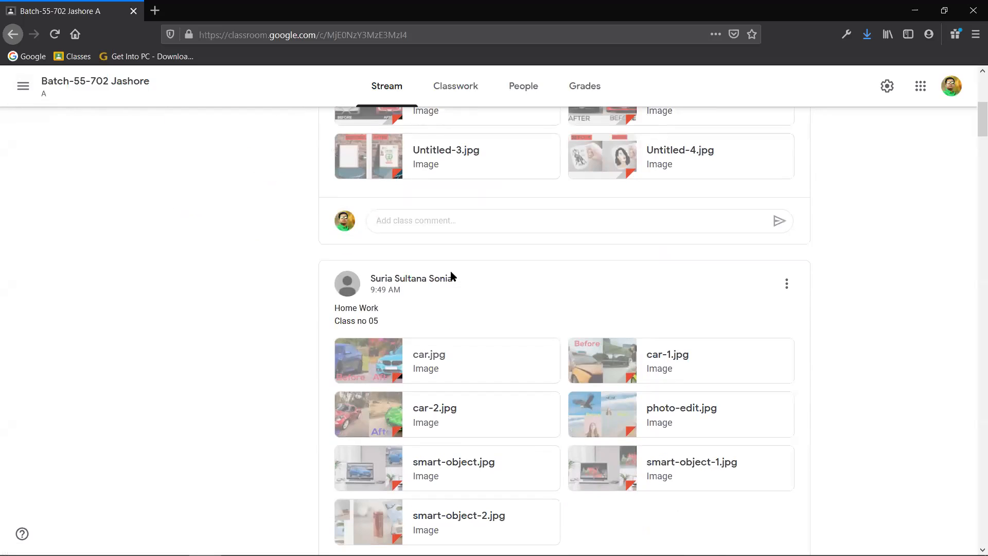
scroll(451, 277, "down", 2)
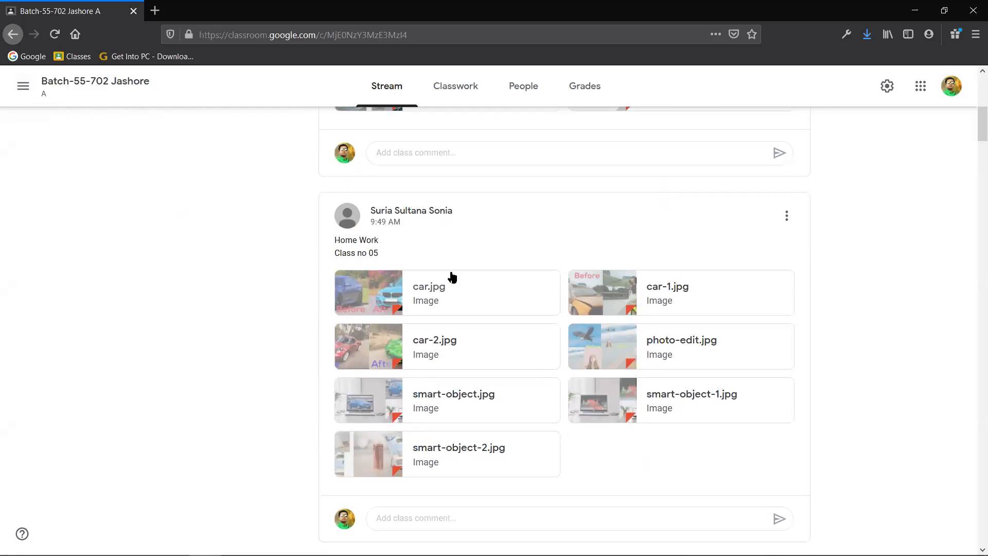
left_click(380, 289)
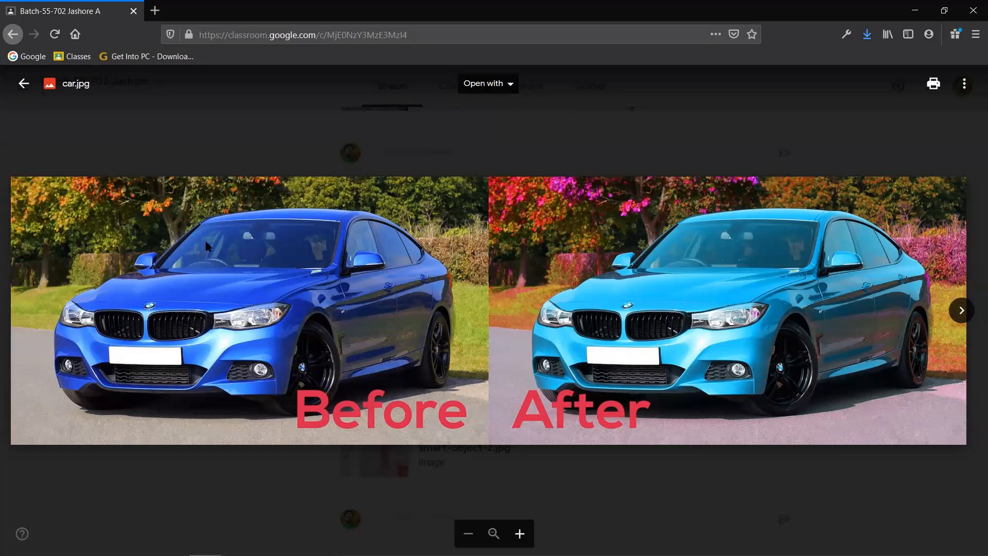
left_click(25, 83)
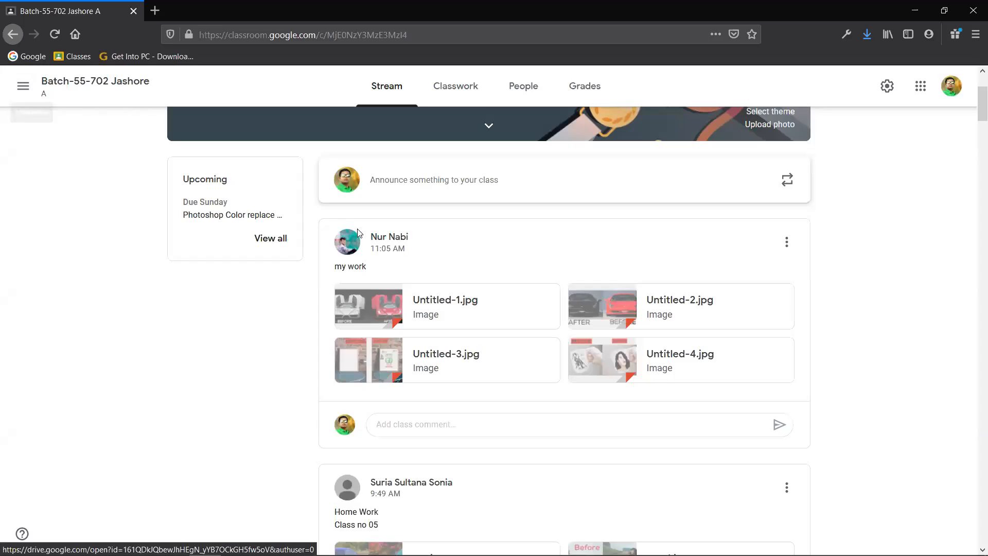
scroll(417, 362, "down", 1)
scroll(414, 360, "down", 6)
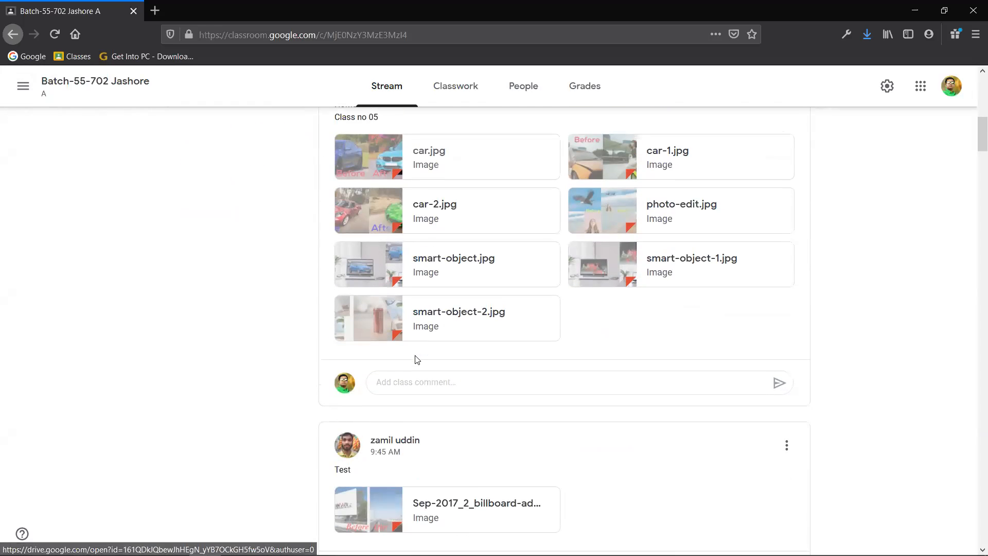
View the Home Work Class no 05 post's images in order from car.jpg to smart-object-2.jpg and close the preview.
scroll(415, 360, "up", 1)
left_click(475, 230)
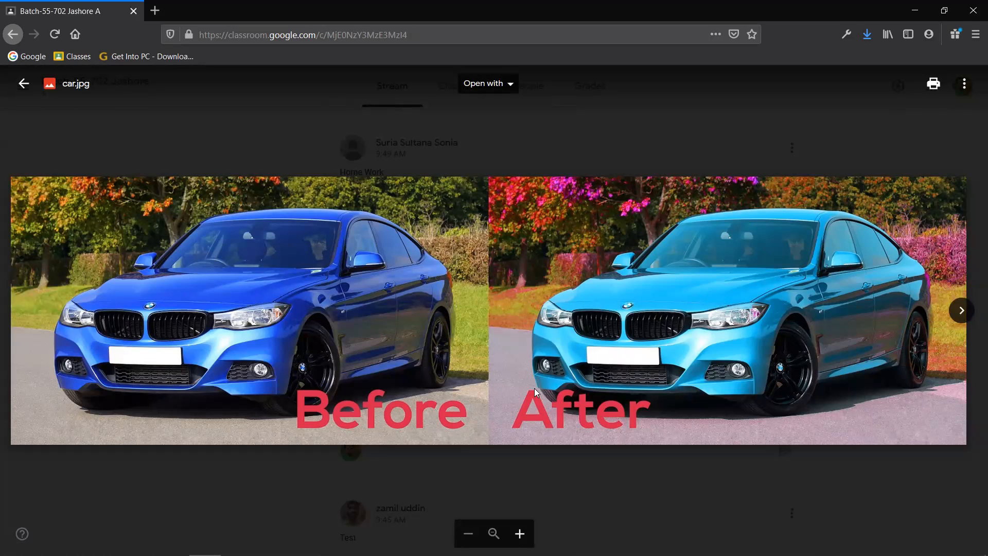
left_click(962, 311)
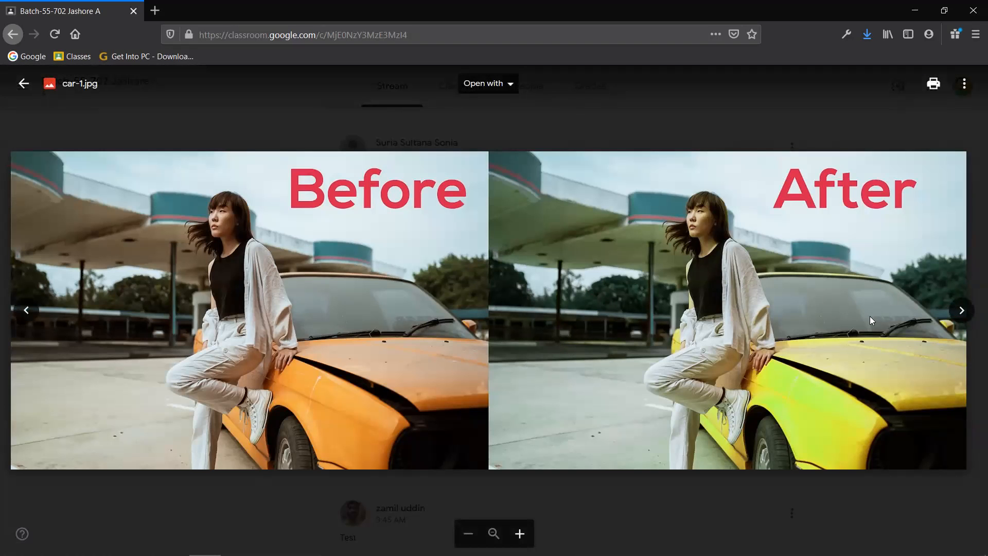
left_click(961, 316)
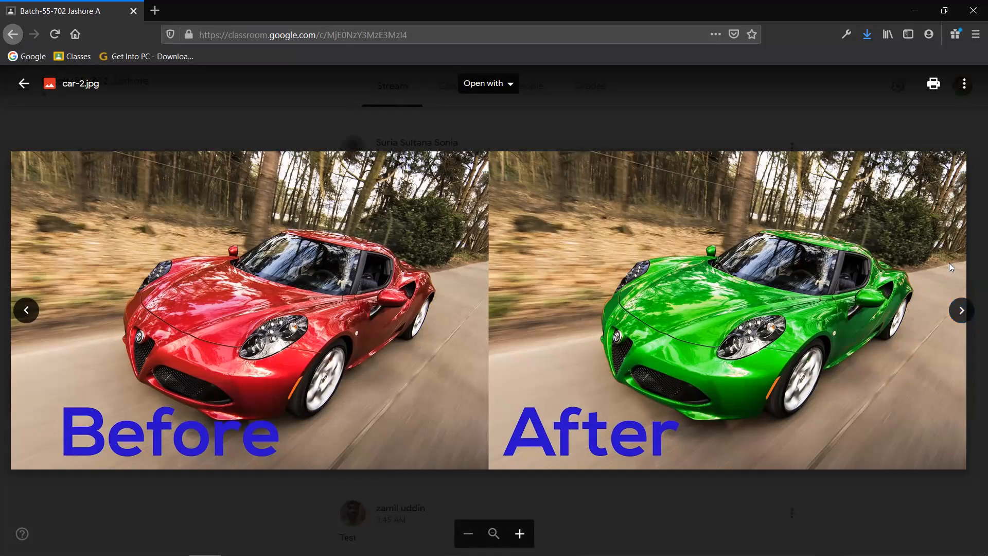
left_click(963, 311)
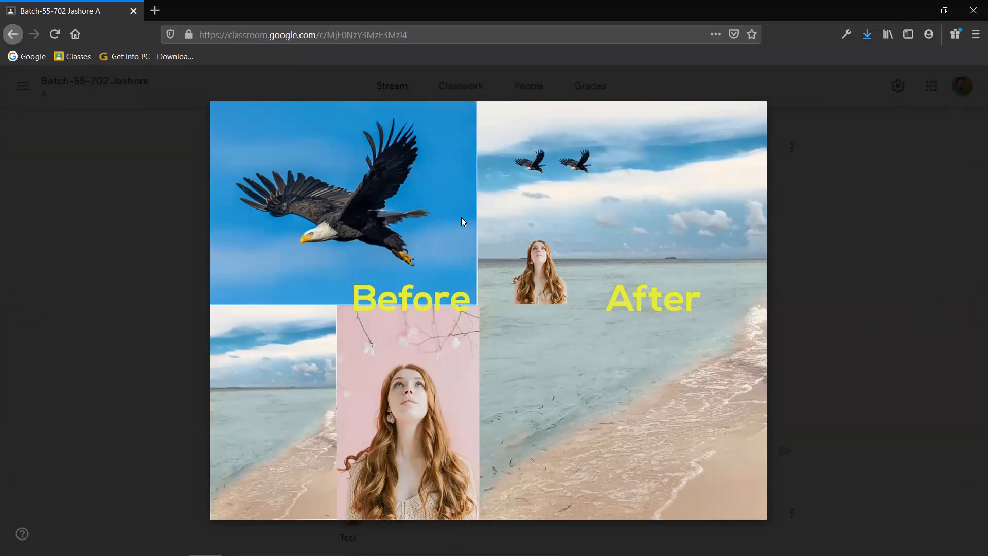
mouse_move(961, 312)
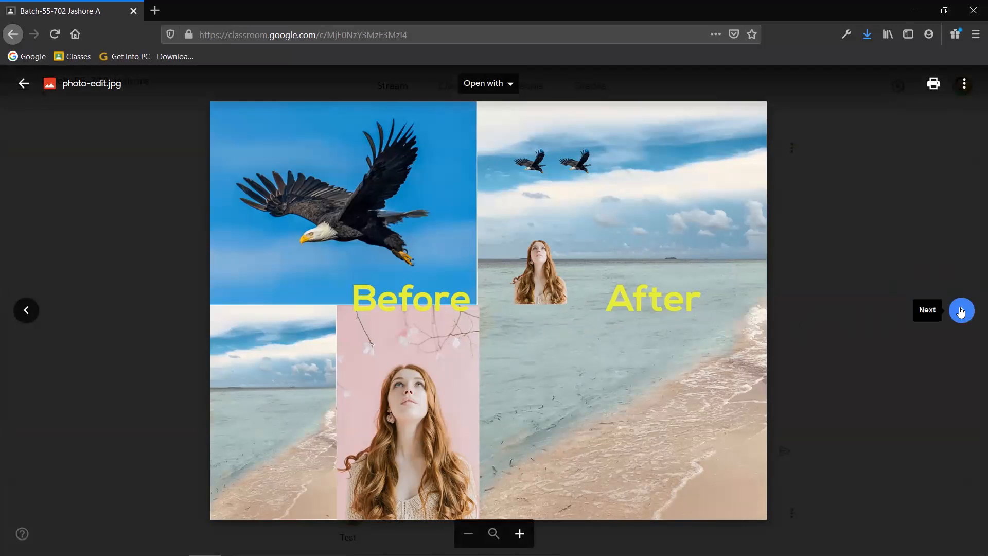
left_click(961, 312)
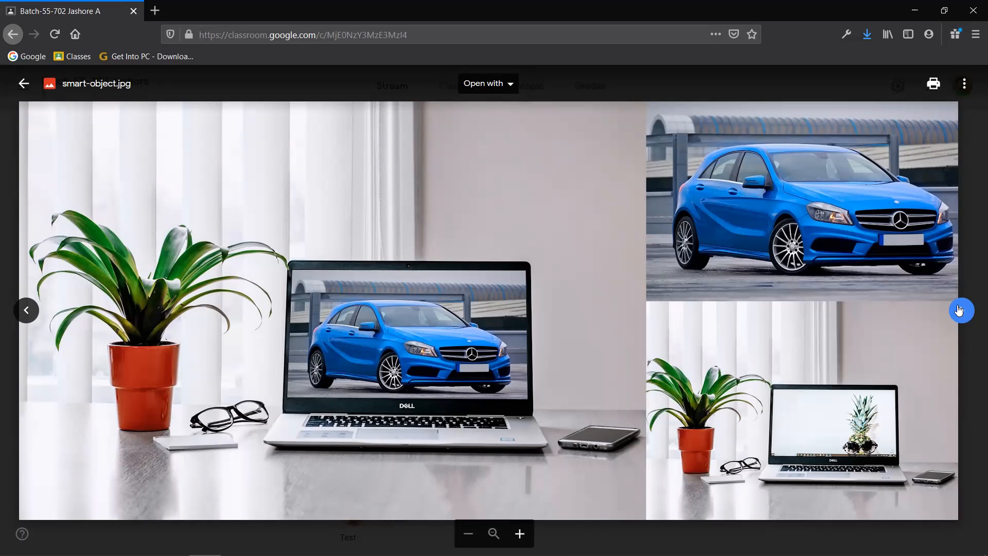
left_click(960, 311)
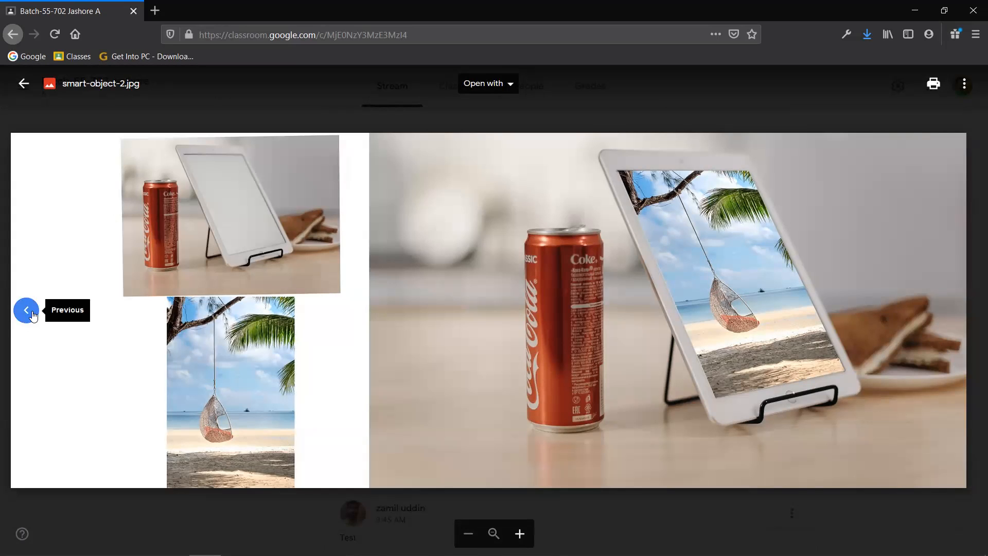
left_click(24, 85)
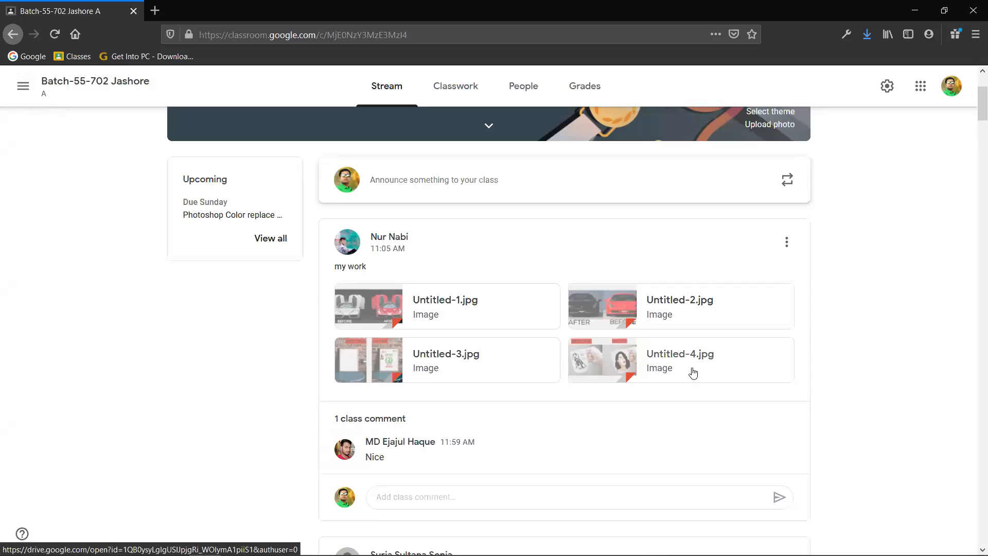
View Untitled-2.jpg through Untitled-4.jpg in the "my work" post, go back to Untitled-1.jpg, and close the preview.
left_click(675, 308)
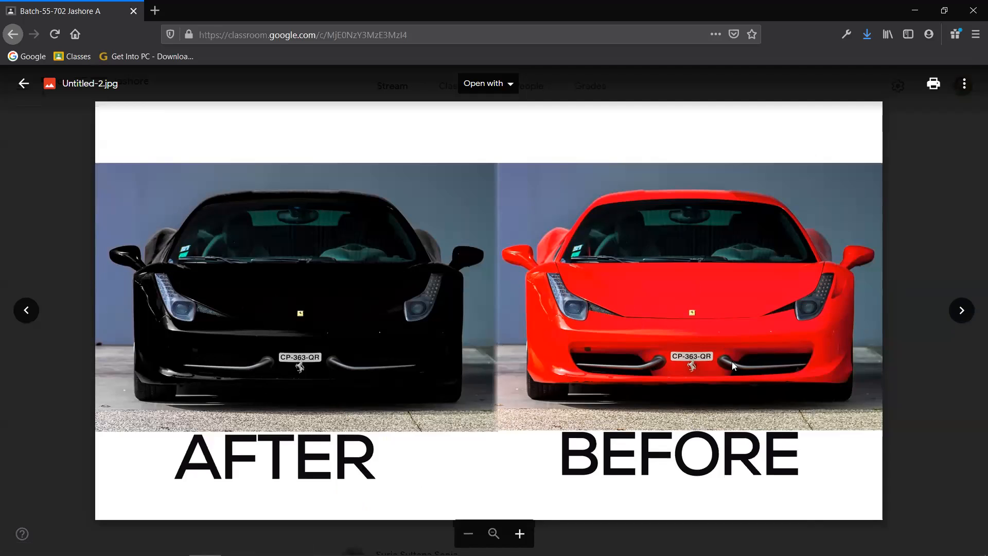
left_click(963, 311)
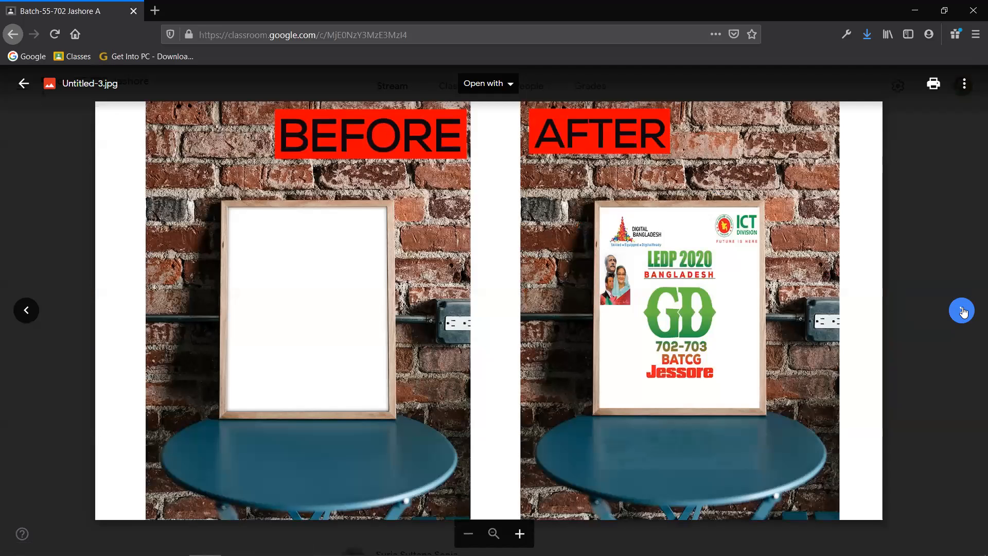
left_click(963, 311)
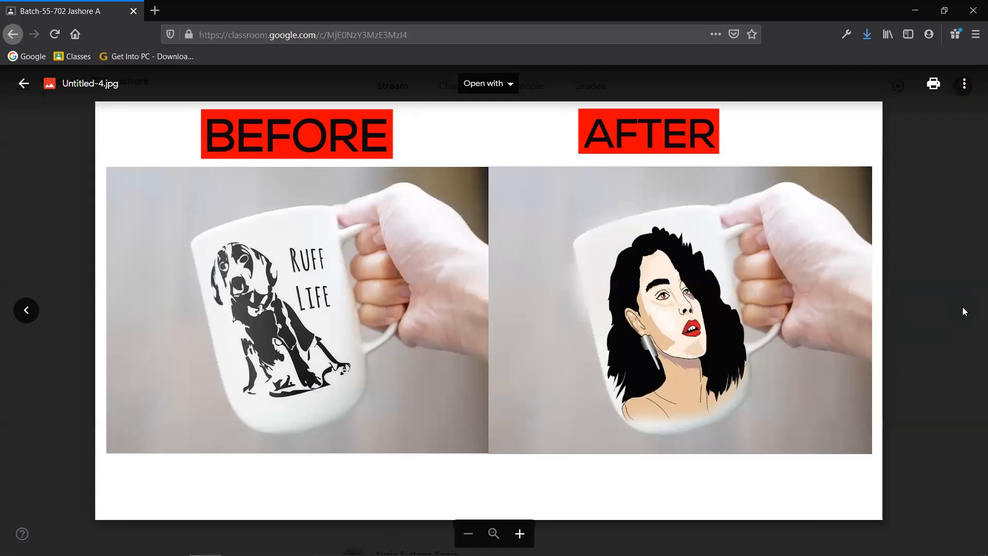
left_click(26, 310)
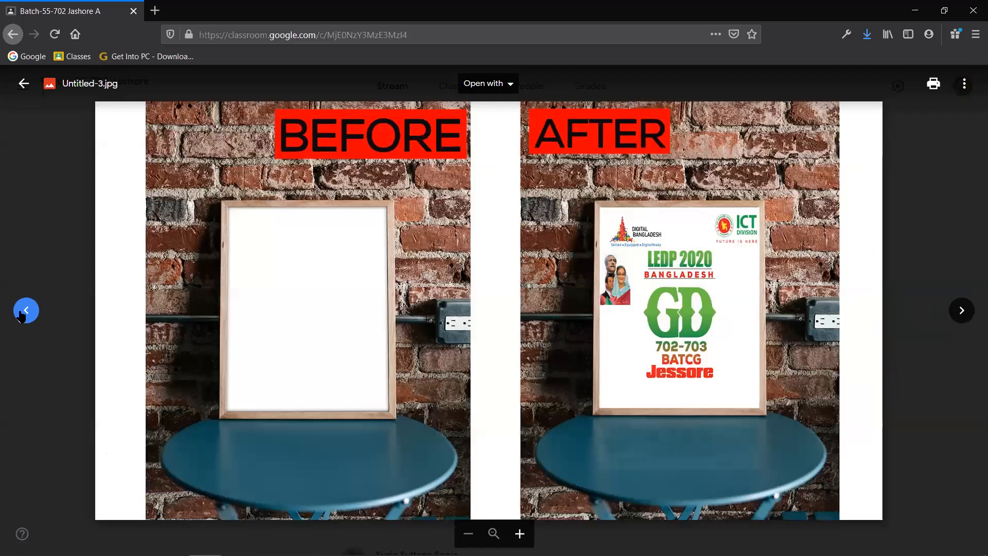
left_click(26, 309)
left_click(26, 310)
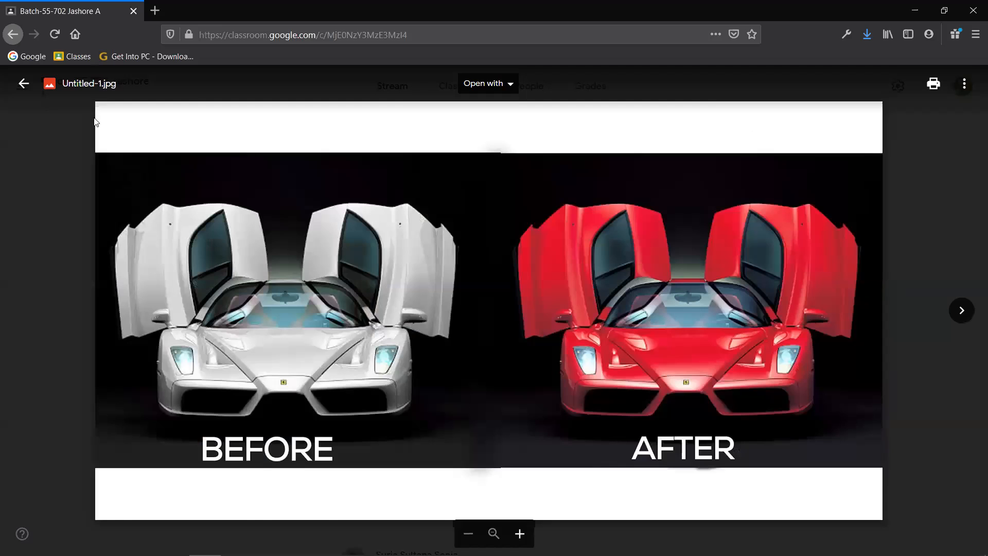
left_click(24, 83)
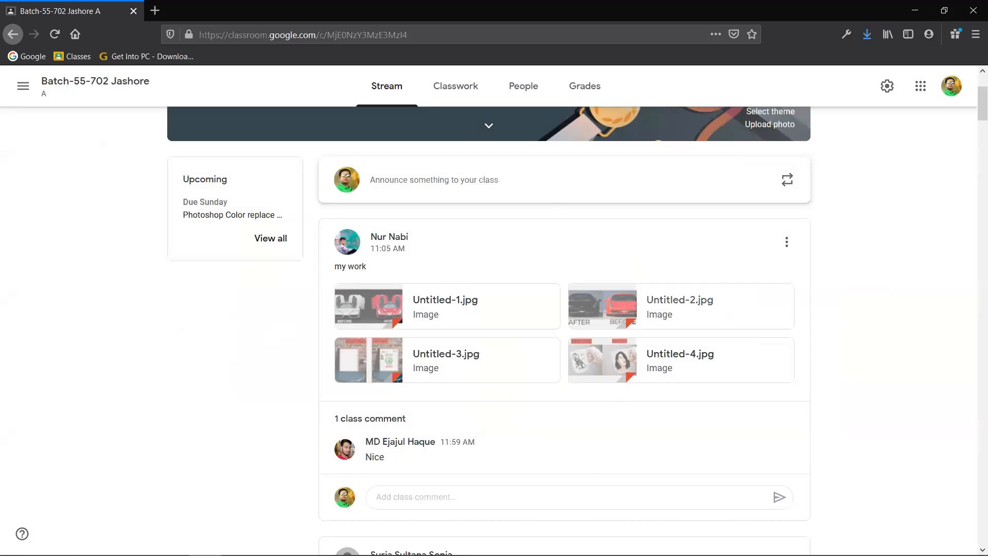
Switch to Photoshop with the red car photo, select the Move tool, and return to the Crop tool.
left_click(181, 550)
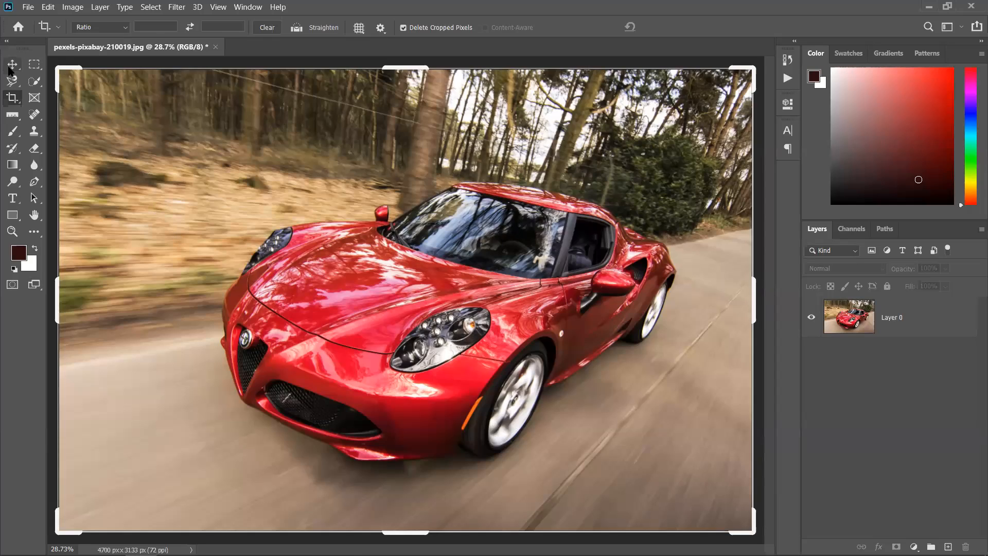
left_click(12, 65)
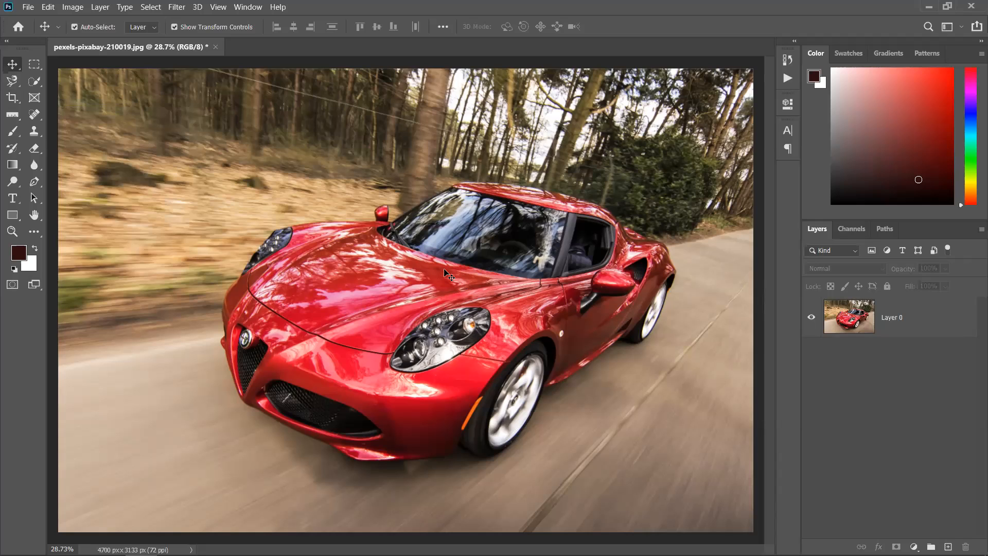
key("c")
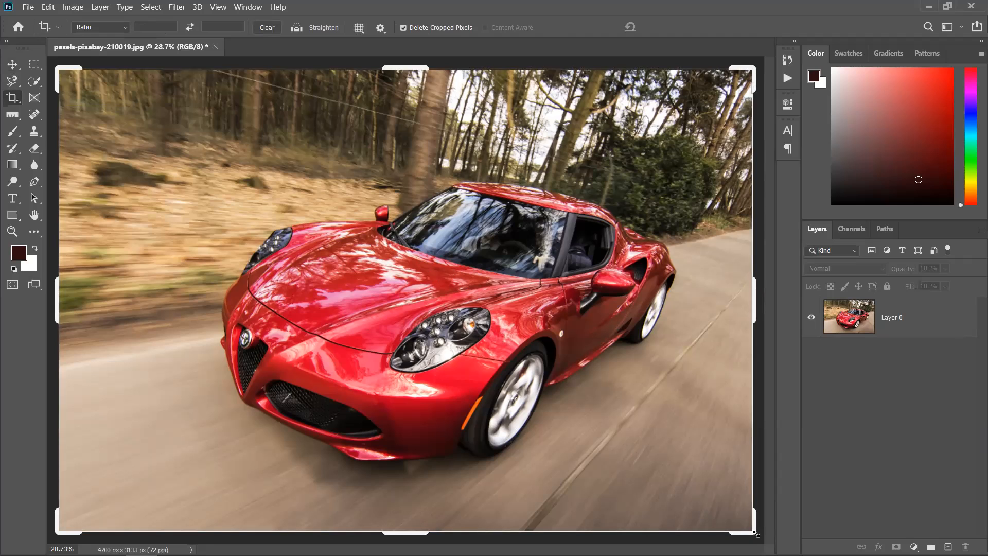
Crop the red car photo to about 3975 x 2639 px around the car and undo the crop.
left_click_drag(756, 534, 550, 394)
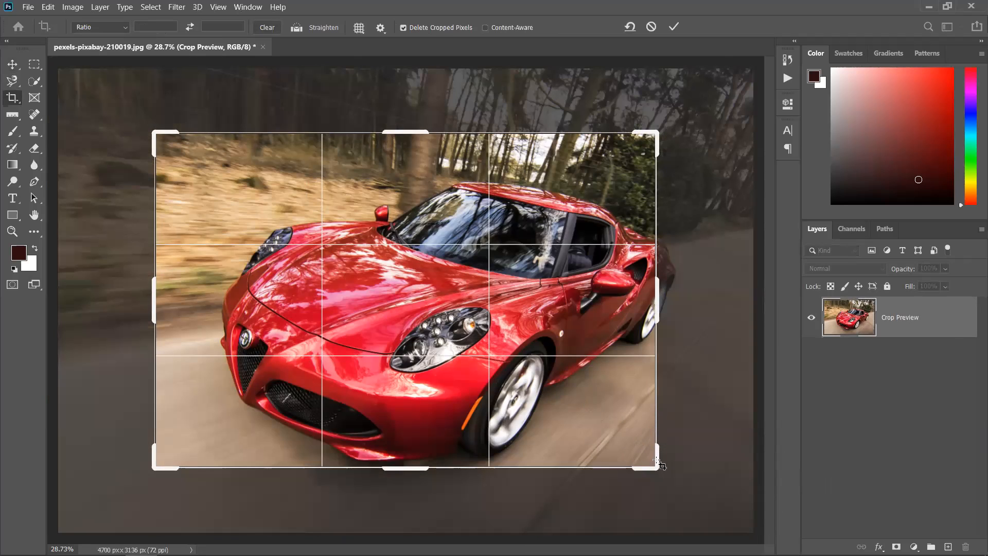
left_click_drag(654, 467, 632, 440)
left_click_drag(519, 381, 699, 494)
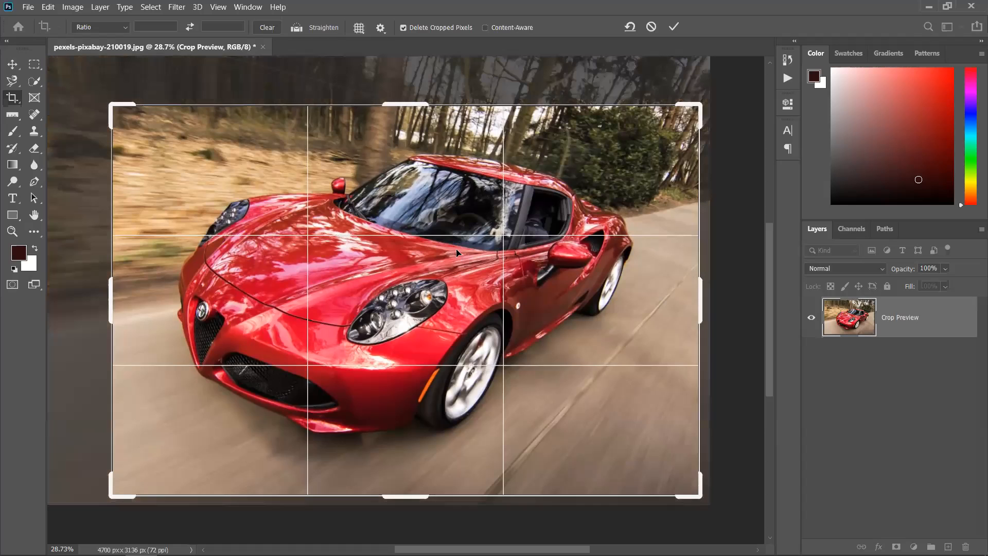
left_click(674, 27)
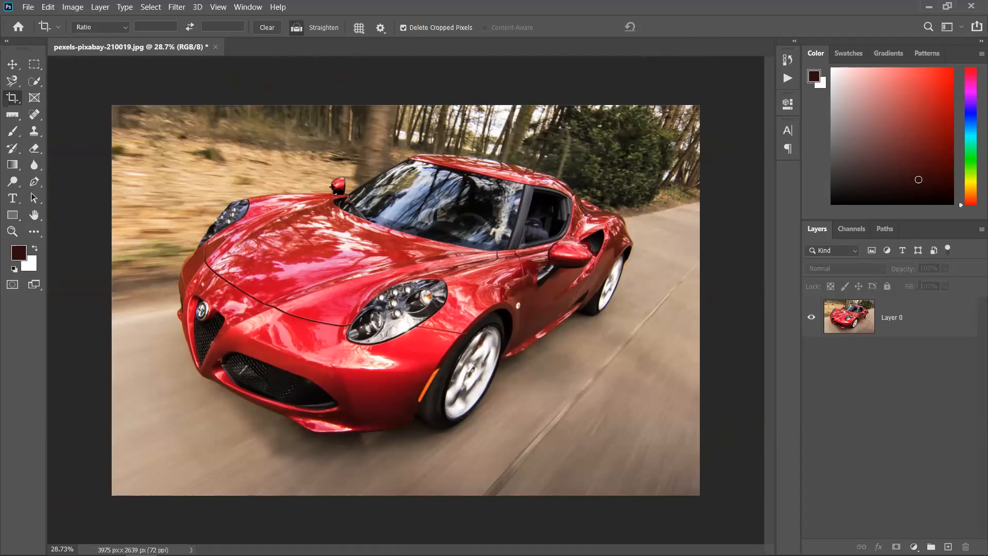
key("ctrl+z")
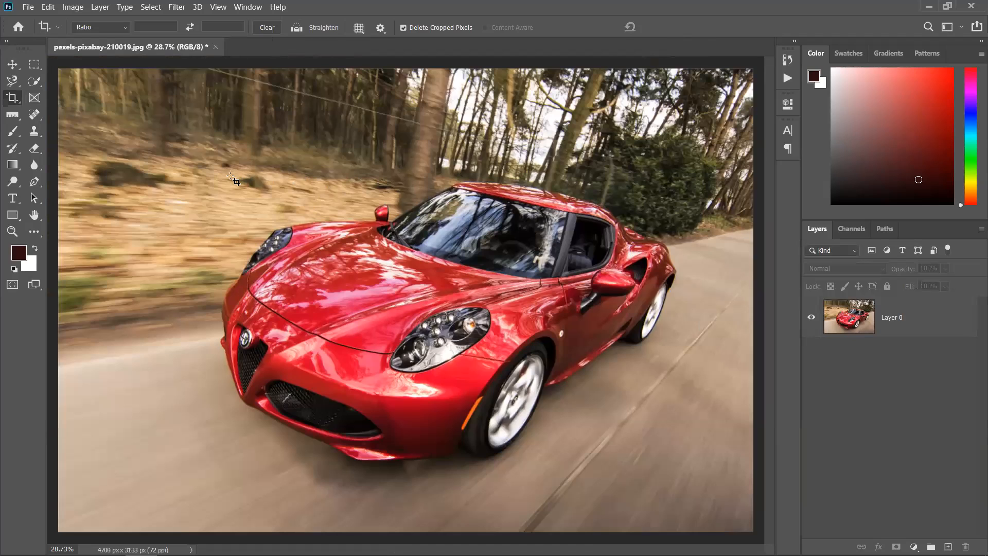
Start a crop box on the car photo and constrain it to the 1 : 1 (Square) ratio.
left_click(396, 255)
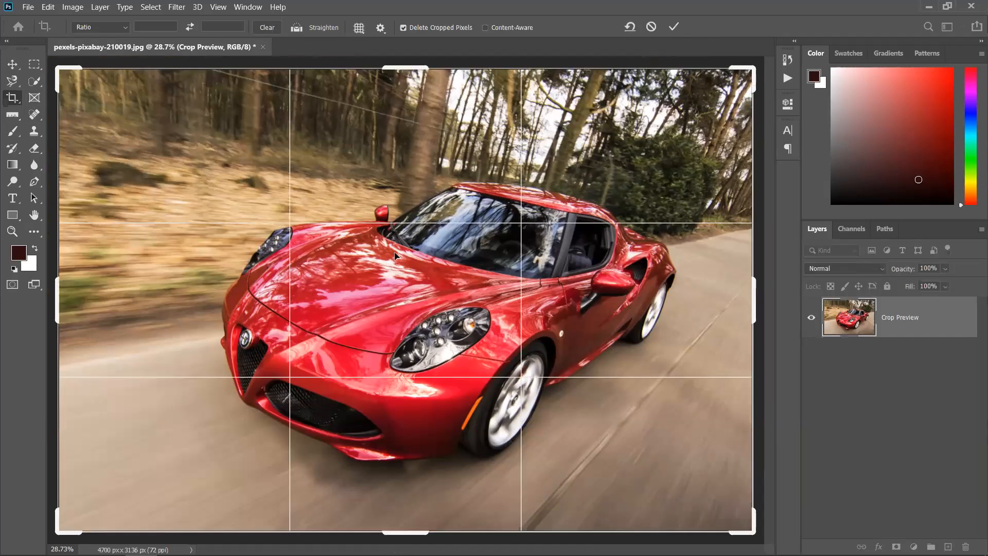
key("ctrl+minus")
key("ctrl+minus")
key("ctrl+minus")
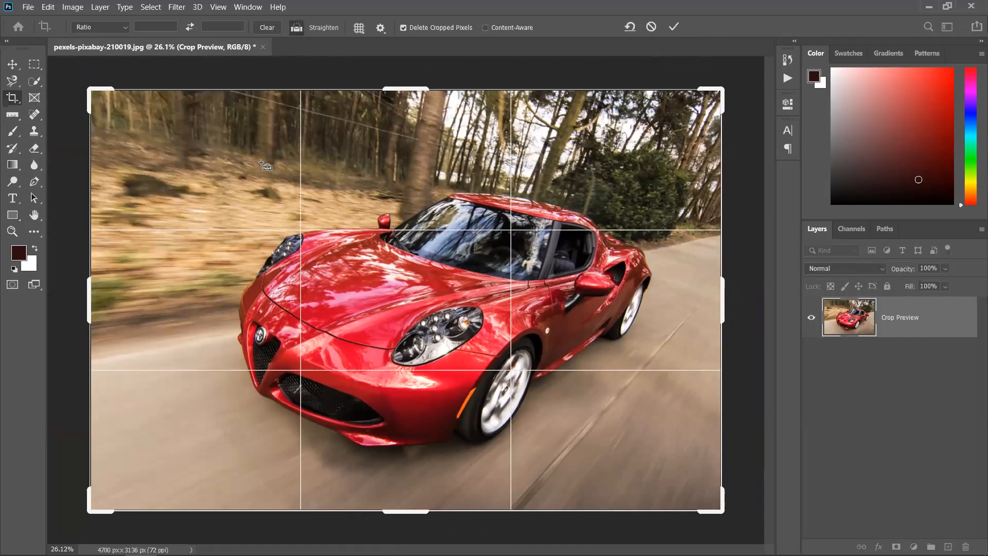
left_click(104, 28)
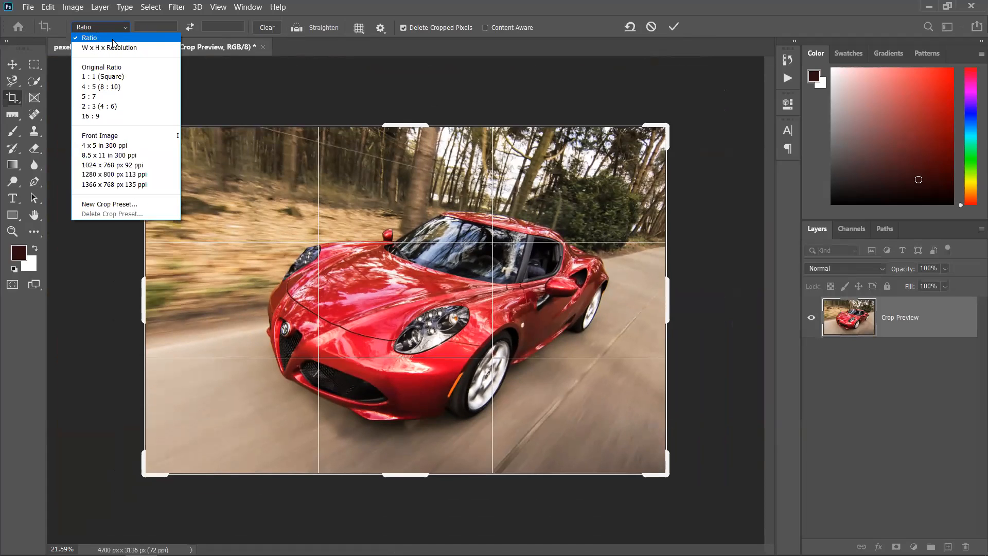
left_click(120, 78)
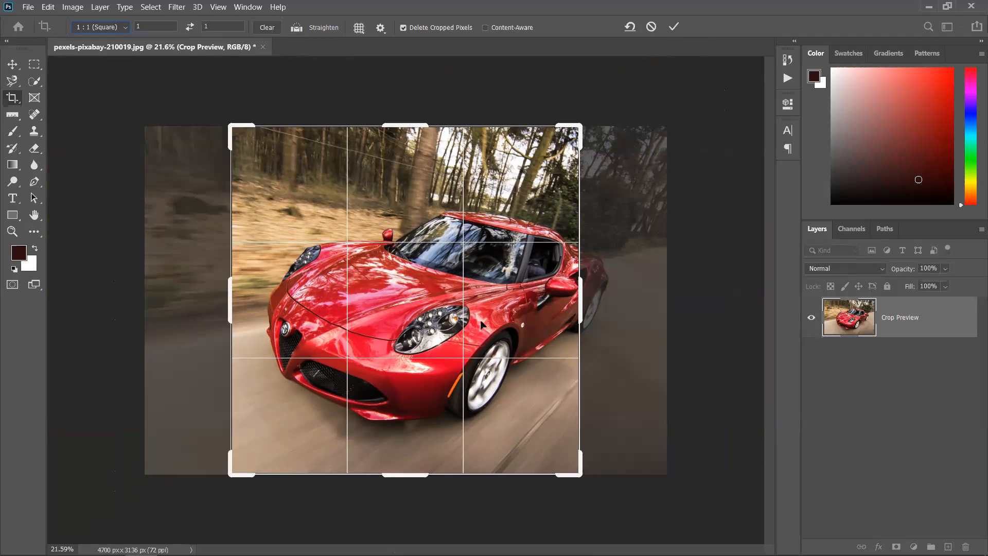
left_click_drag(578, 145, 659, 206)
Set the crop ratio to 16 : 9, resize the crop box, and reposition the car photo within it.
left_click(101, 27)
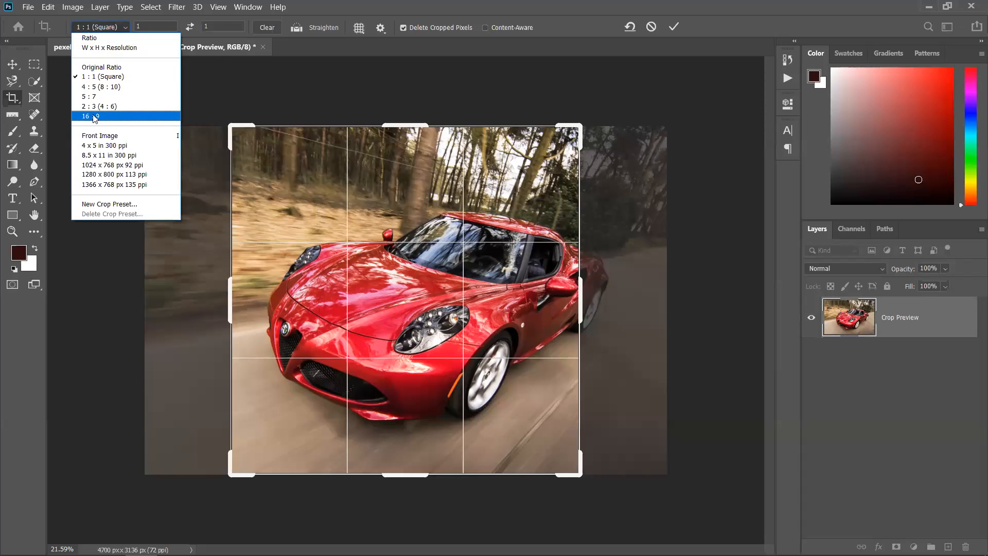
left_click(103, 114)
left_click(99, 30)
left_click(347, 235)
left_click_drag(669, 301, 617, 311)
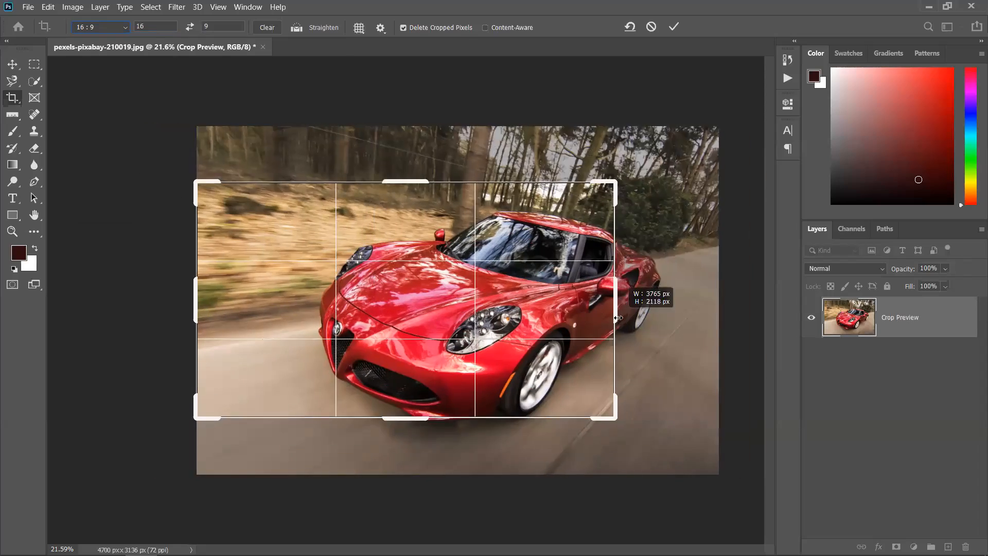
left_click_drag(405, 182, 395, 153)
left_click_drag(503, 366, 480, 351)
Clear the crop ratio values and extend the crop box's upper and lower edges to the full image height.
left_click(269, 28)
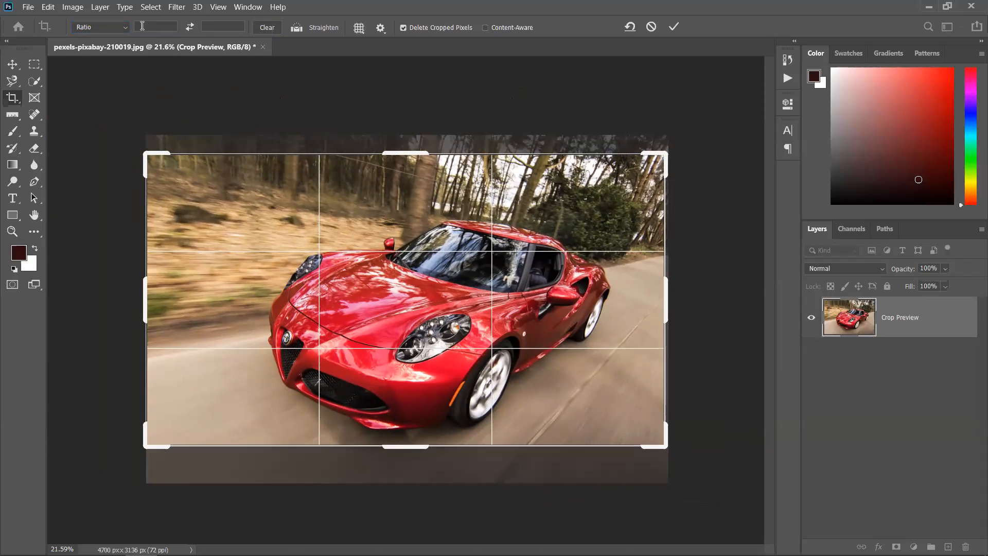
left_click_drag(406, 161, 406, 150)
left_click_drag(414, 459, 417, 475)
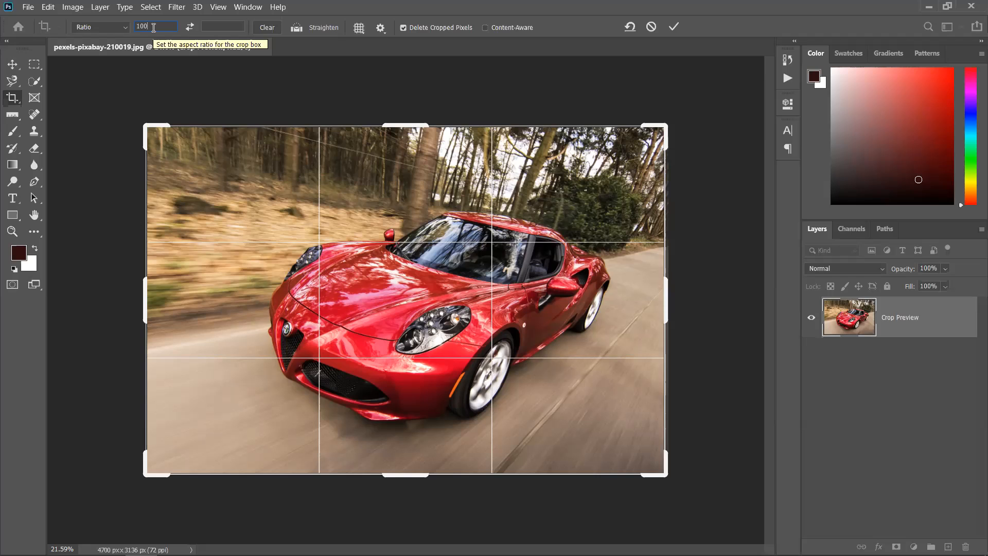
Set a custom crop ratio of 1000 by 800, clear it, and undo the clearing.
type("0")
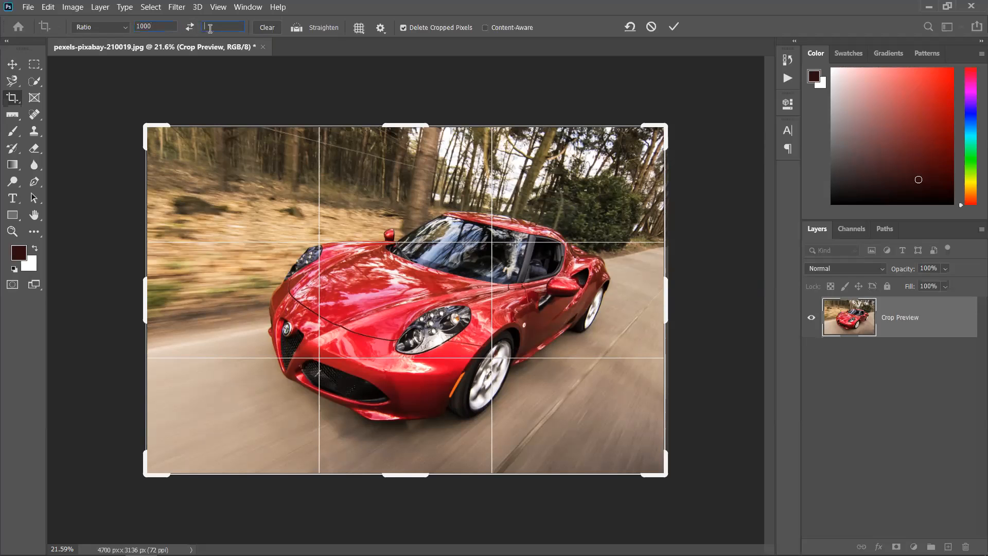
type("800")
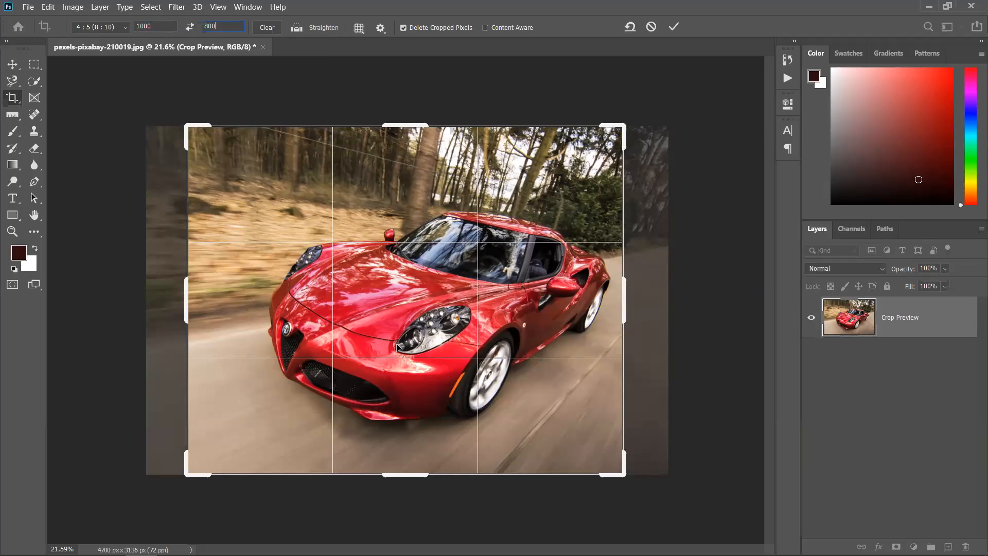
left_click(269, 28)
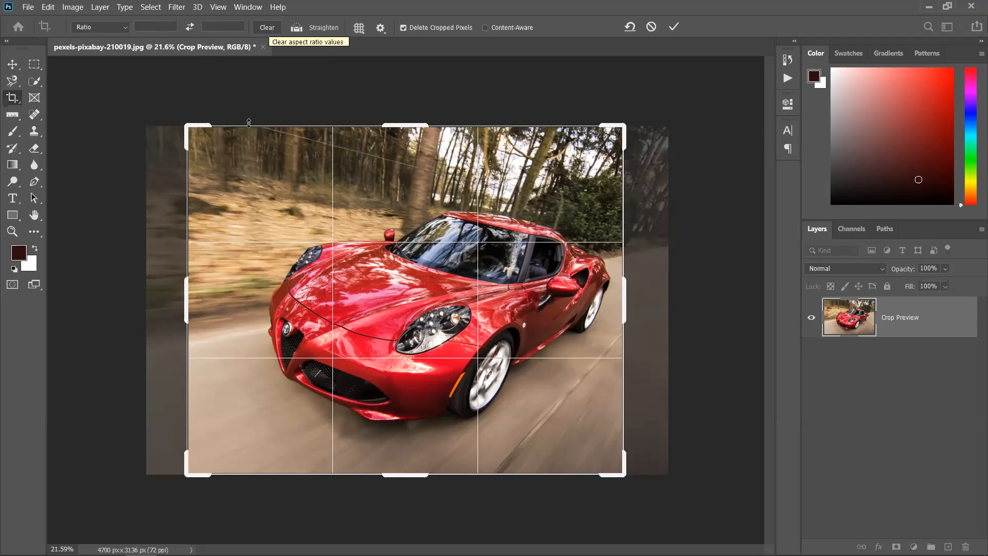
key("ctrl+z")
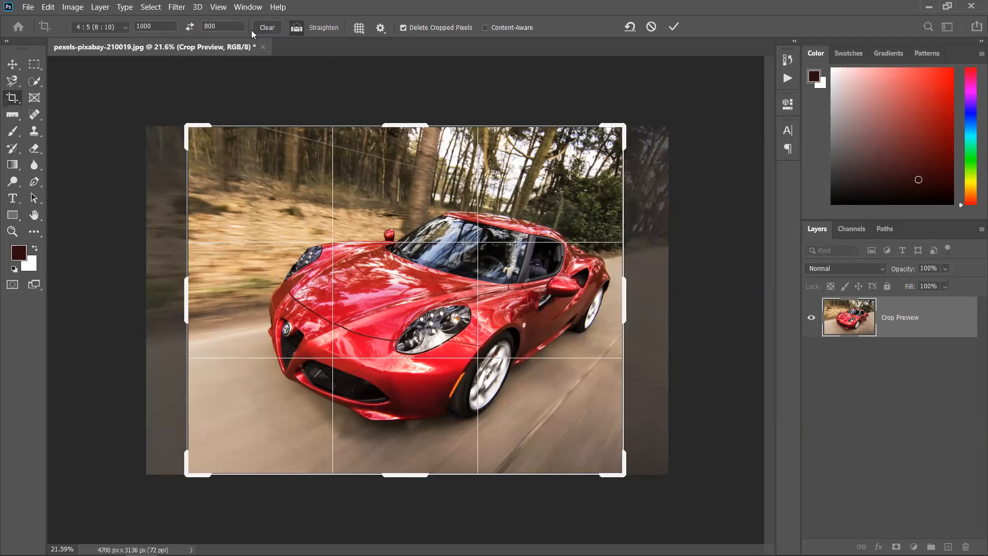
Clear the custom crop ratio and extend the crop box's side edges to the full image width.
left_click(274, 29)
left_click_drag(630, 303, 675, 292)
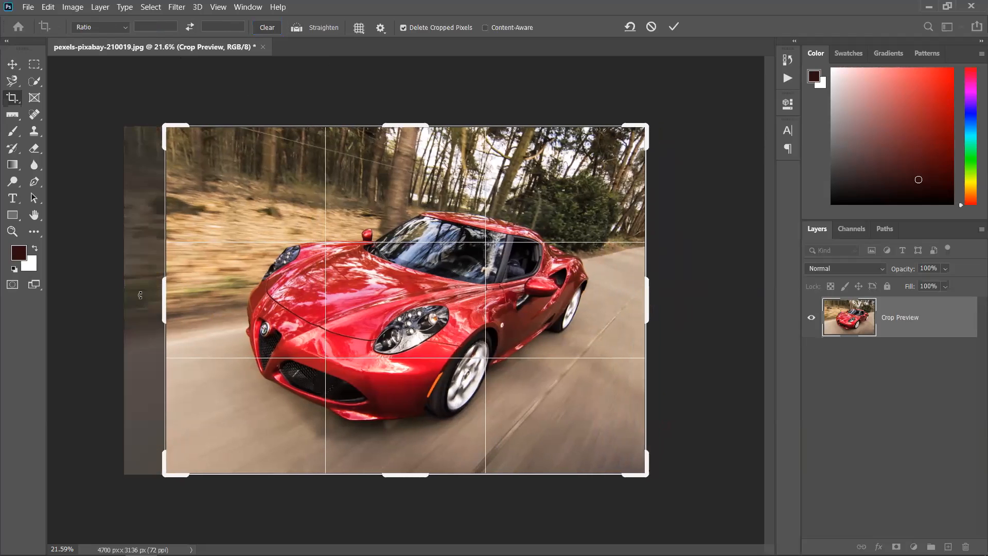
left_click_drag(165, 293, 143, 293)
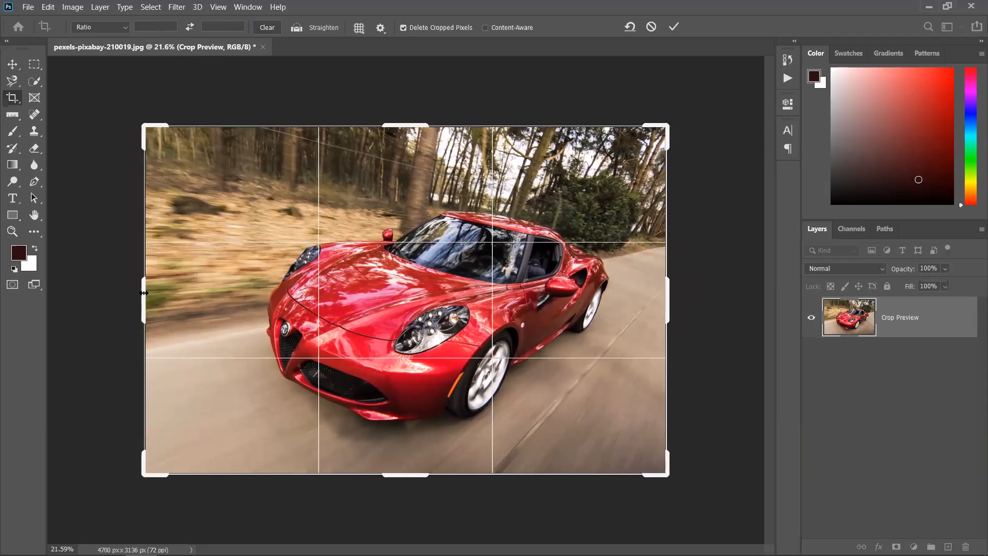
Rotate the car photo slightly counterclockwise within the crop box, apply the crop, and undo it.
mouse_move(141, 472)
left_mouse_down()
mouse_move(216, 409)
mouse_move(141, 470)
left_mouse_up()
left_click_drag(683, 117, 624, 103)
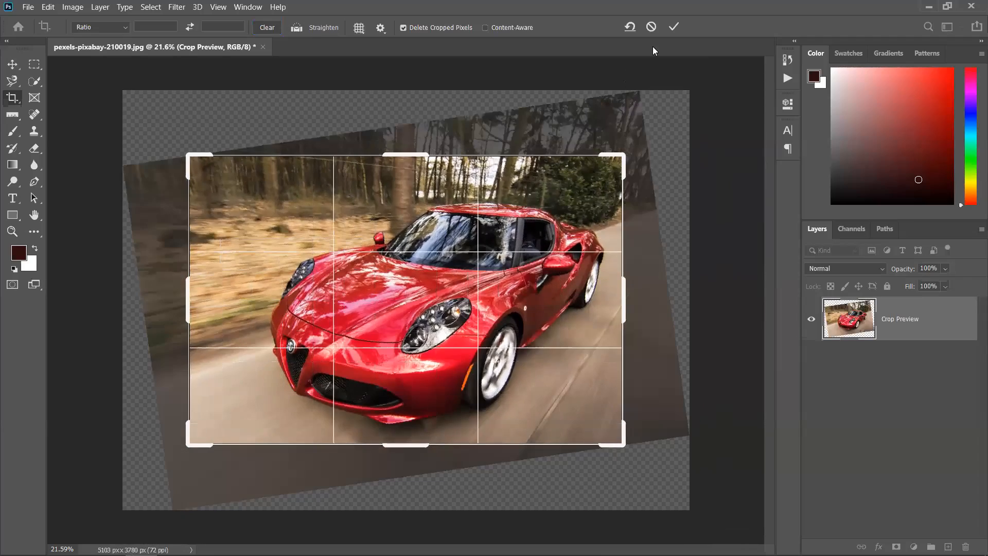
left_click(673, 28)
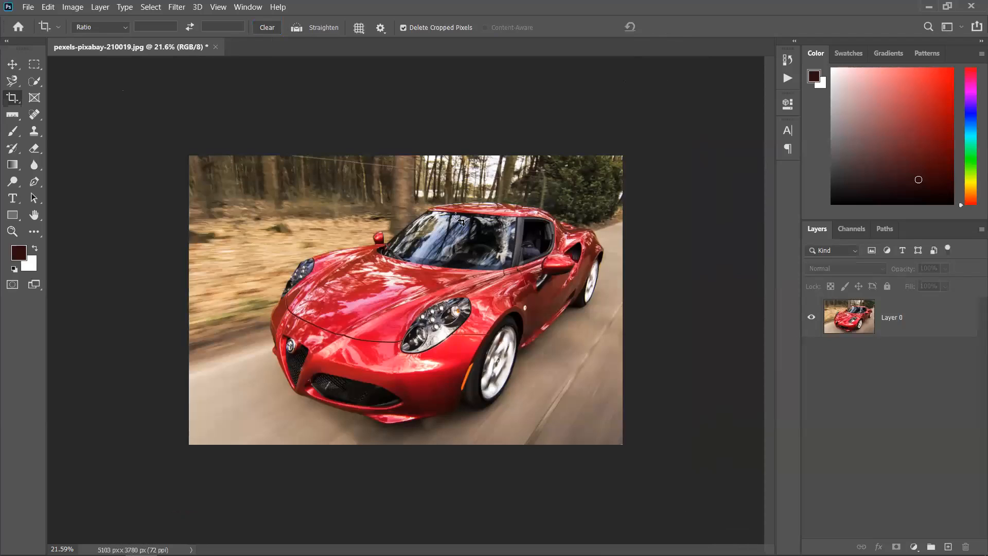
key("ctrl+0")
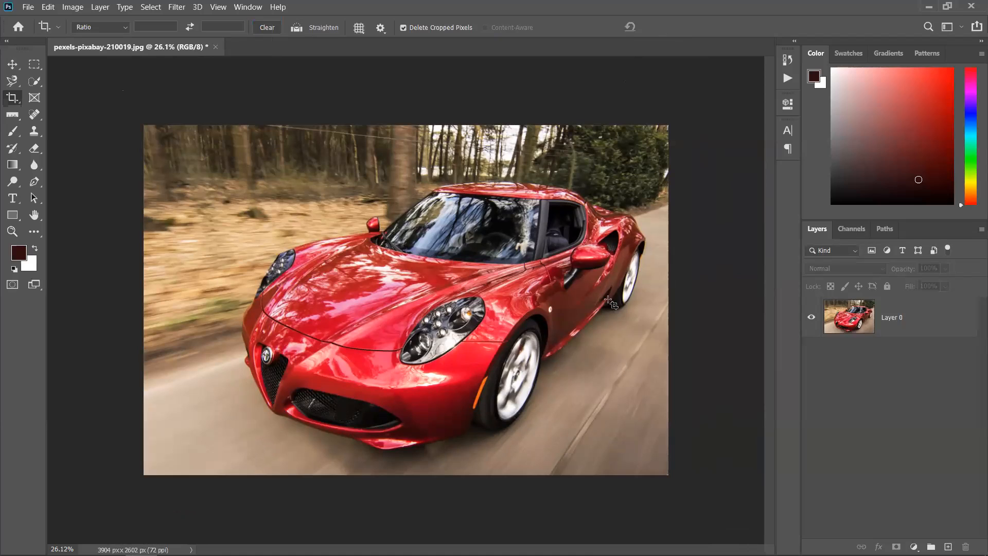
key("ctrl")
key("ctrl+z")
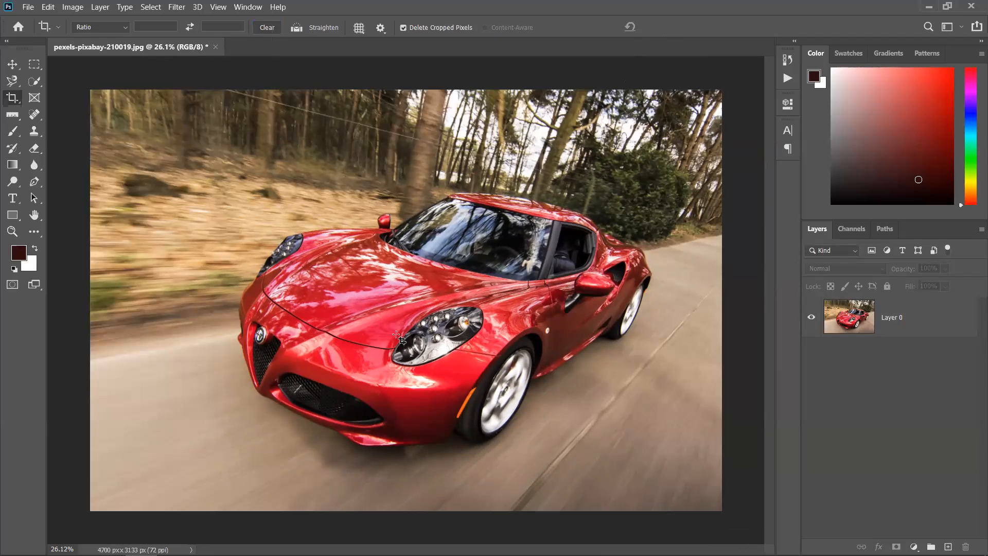
Try a steeper counterclockwise rotation of the car photo in the crop preview, apply the crop, and undo it.
left_click(408, 300)
scroll(408, 301, "down", 1)
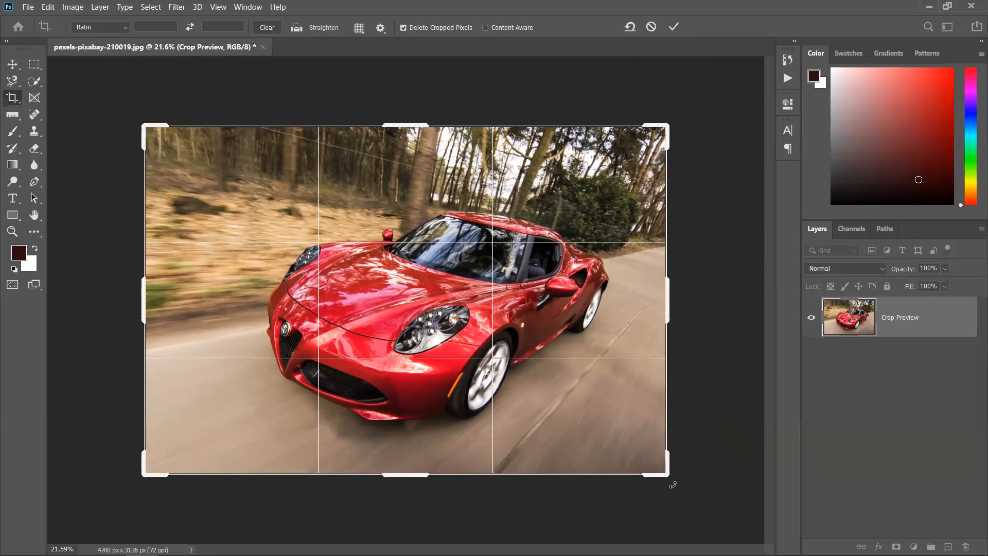
left_click_drag(673, 485, 674, 484)
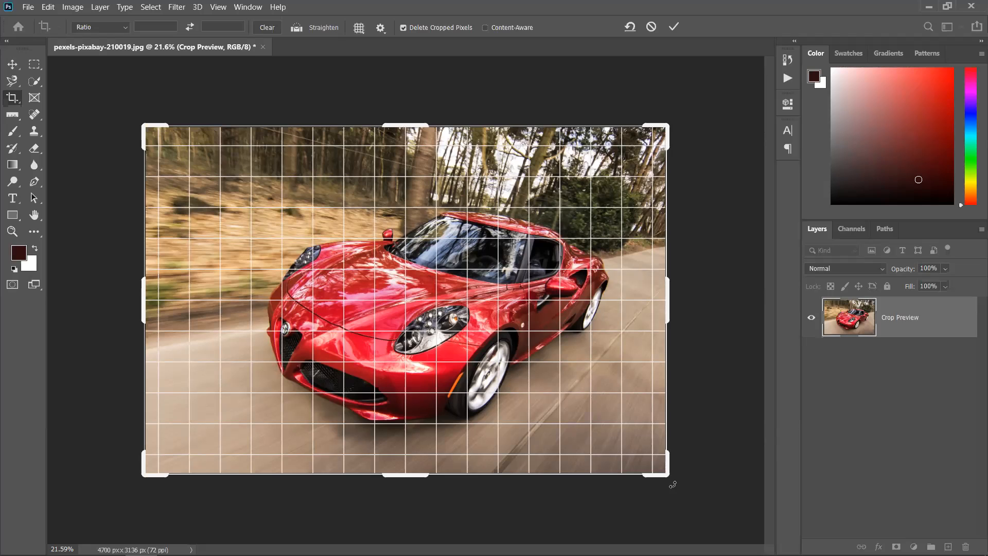
left_click_drag(675, 485, 734, 422)
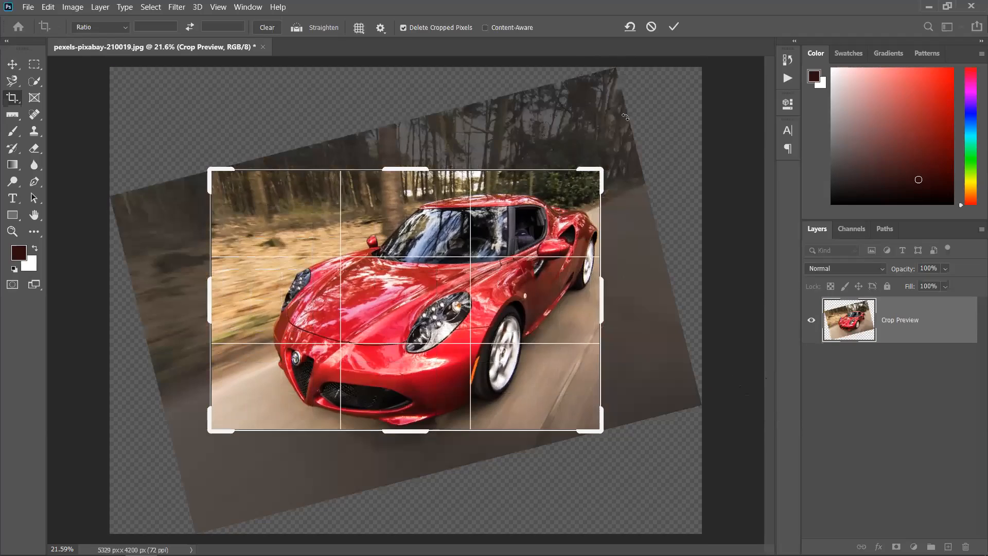
left_click(674, 27)
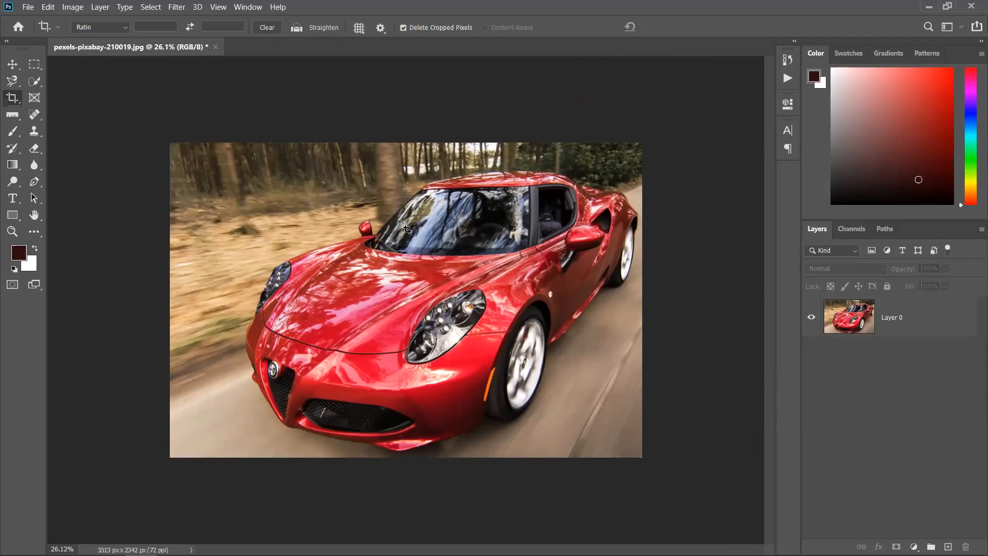
key("ctrl+z")
left_click(393, 220)
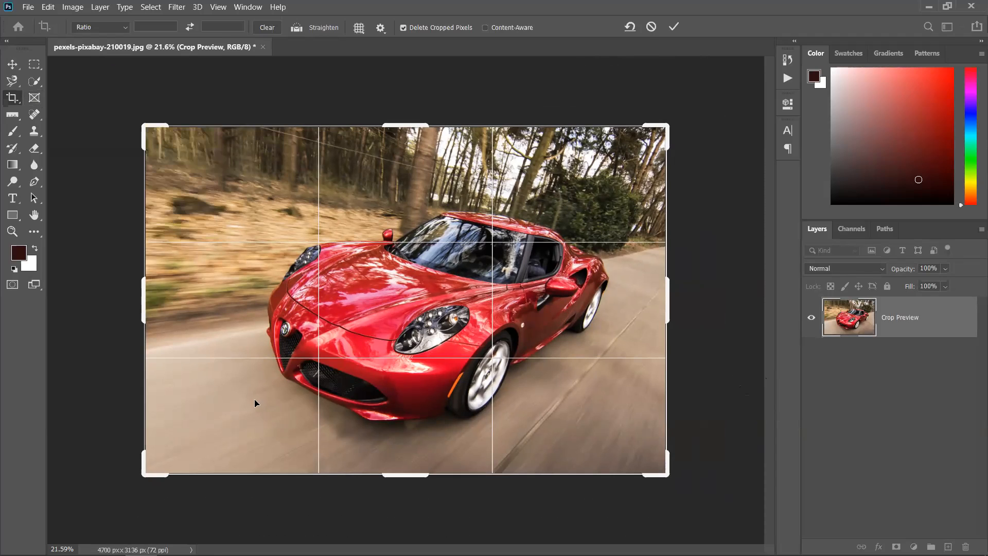
left_click(33, 100)
left_click(20, 106)
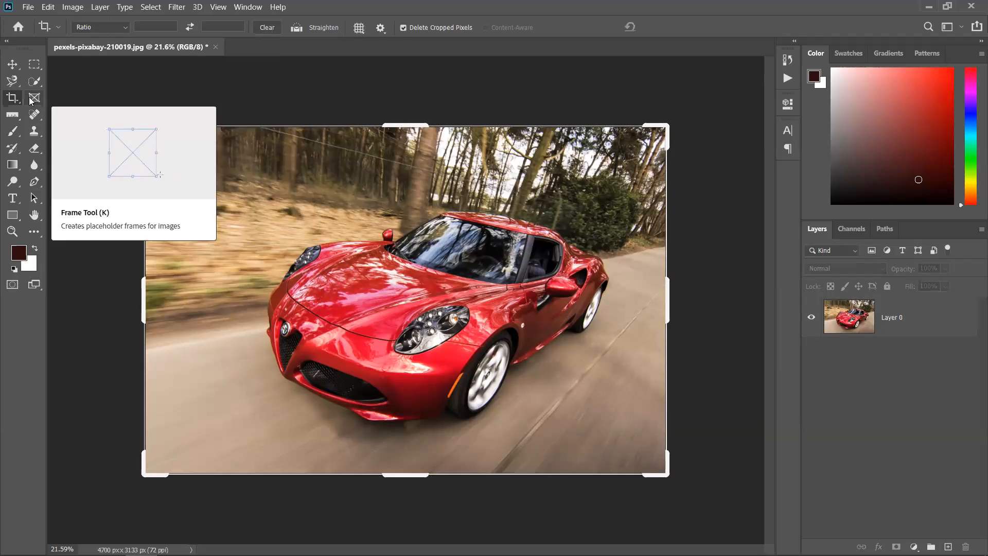
left_click(331, 178)
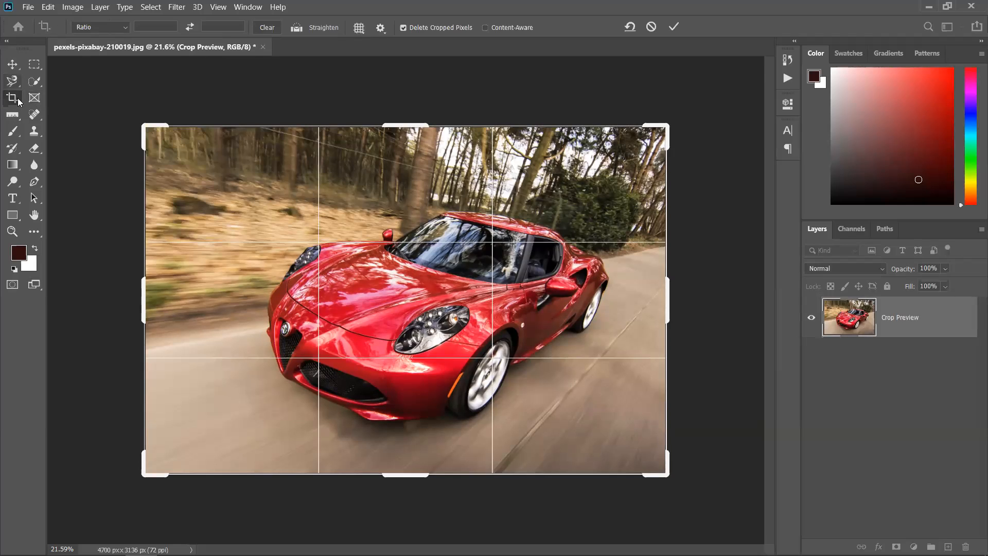
Draw a ruler line about 2795 px long diagonally down across the car's front and rotate the canvas 33.58° counterclockwise to match it.
left_click(12, 122)
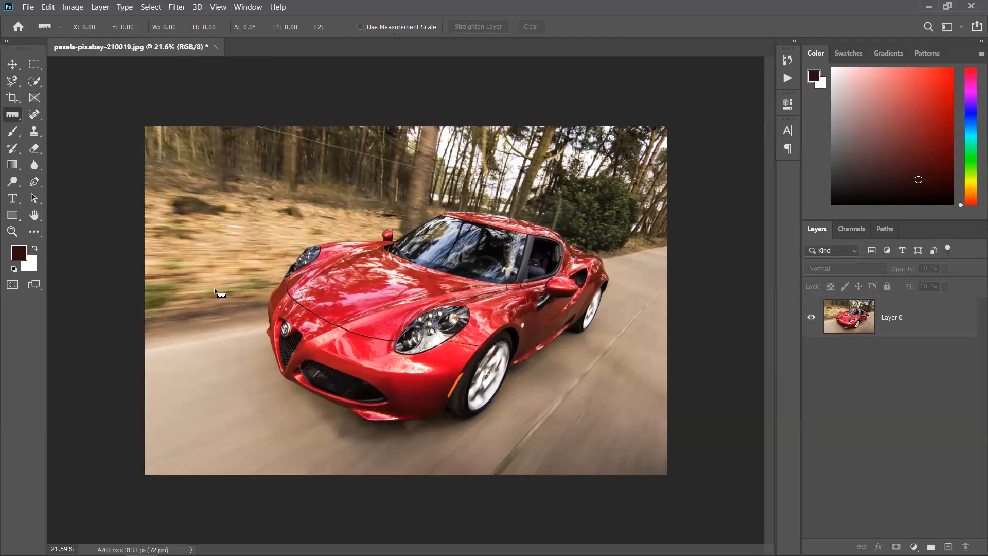
mouse_move(195, 282)
left_mouse_down()
mouse_move(394, 441)
mouse_move(404, 476)
mouse_move(371, 470)
mouse_move(448, 435)
mouse_move(453, 455)
left_mouse_up()
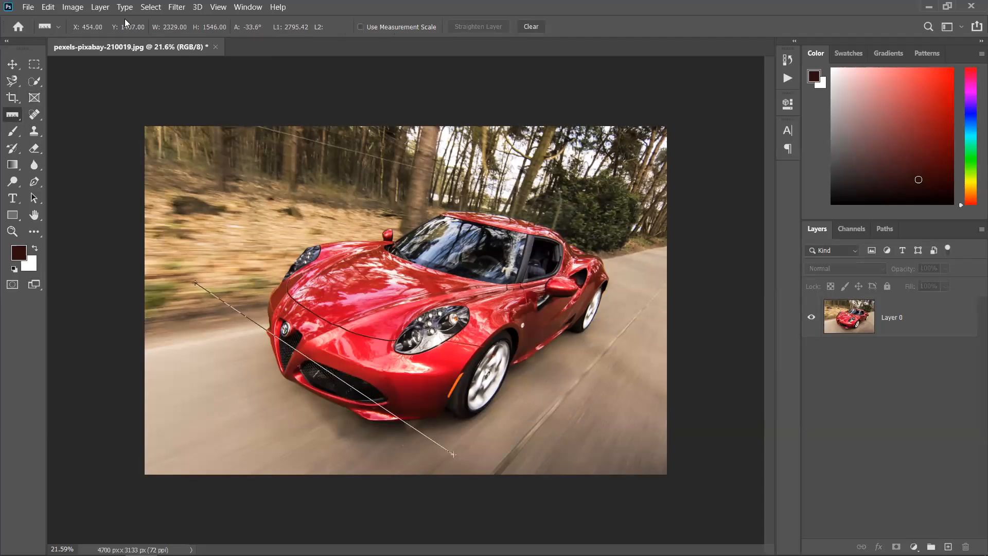
left_click(77, 10)
mouse_move(175, 120)
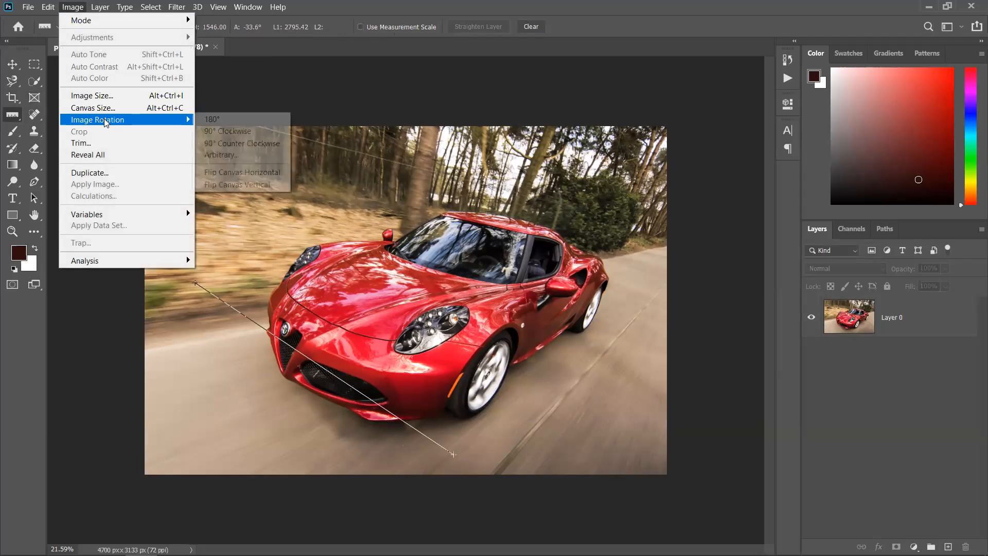
left_click(240, 154)
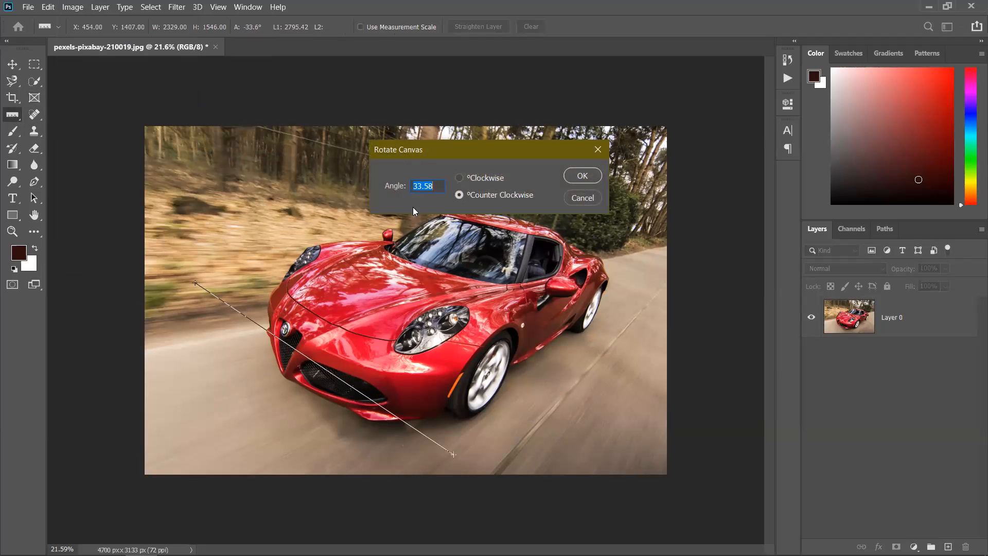
left_click(582, 177)
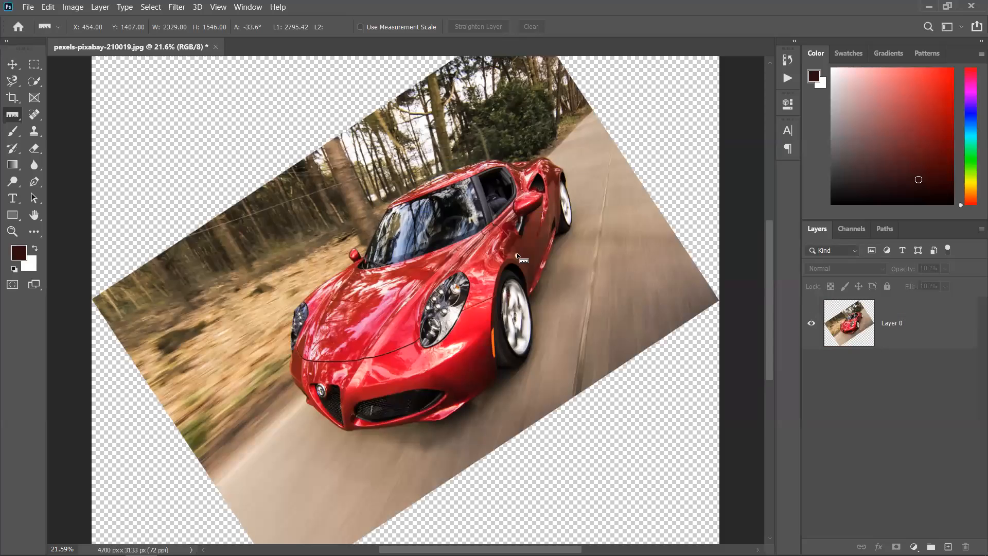
Fit the rotated car photo to the view and undo the canvas rotation.
left_click(13, 64)
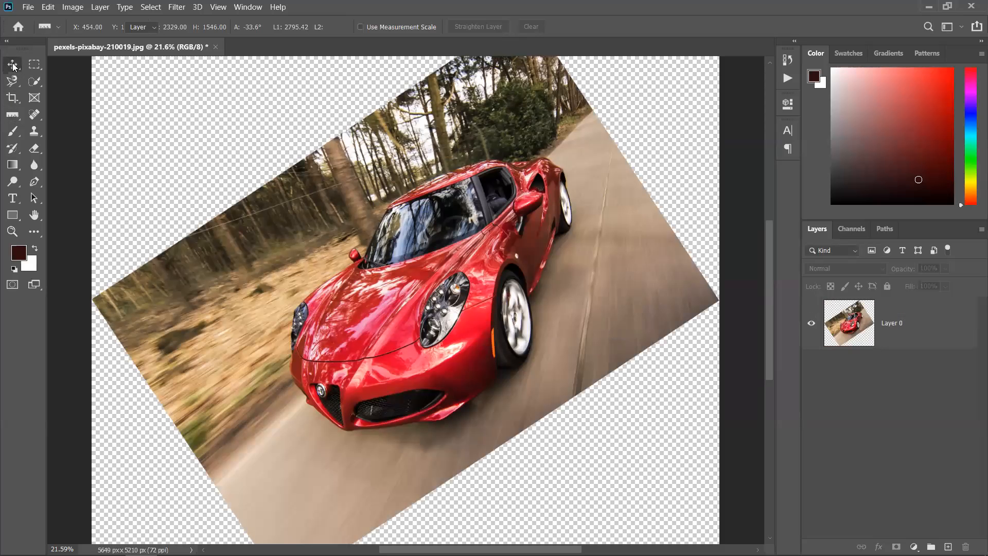
key("ctrl+0")
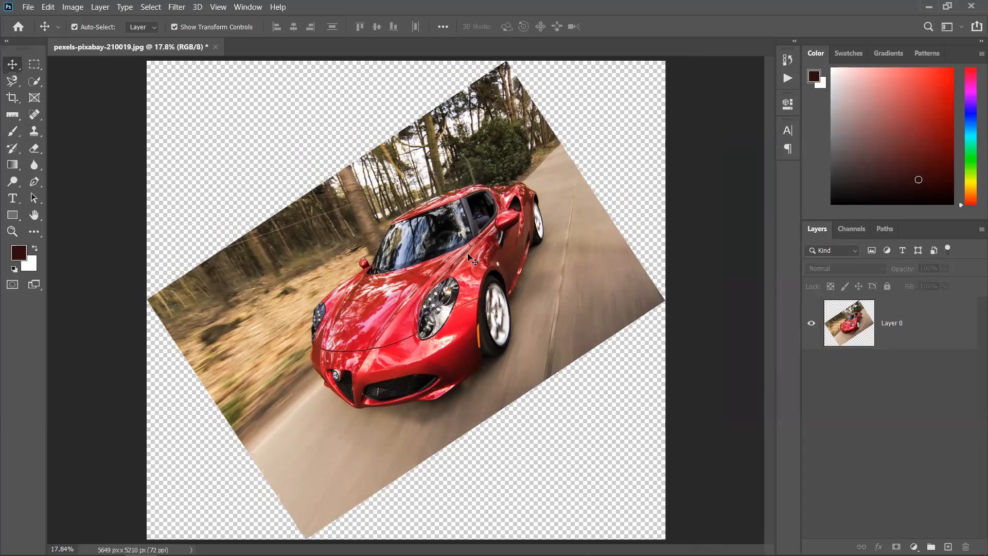
key("ctrl+z")
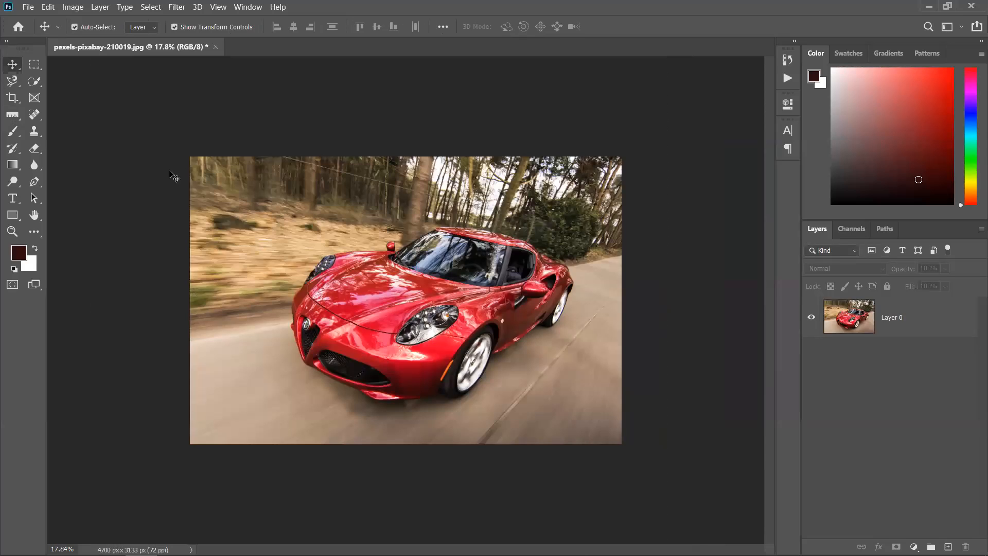
Open the scanned page image Deskew-727x1024 from the Downloads folder.
left_click(28, 7)
key("Escape")
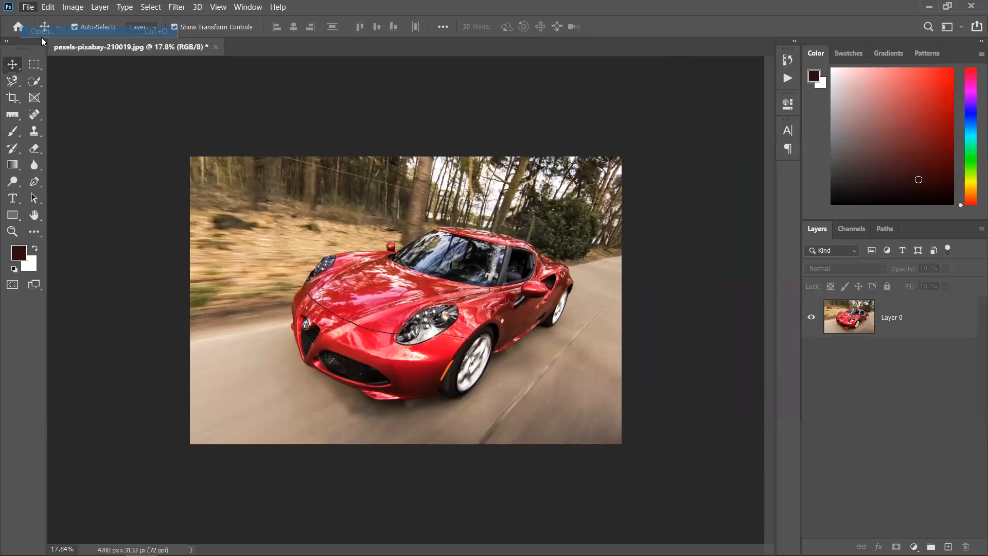
key("ctrl+o")
scroll(375, 260, "down", 3)
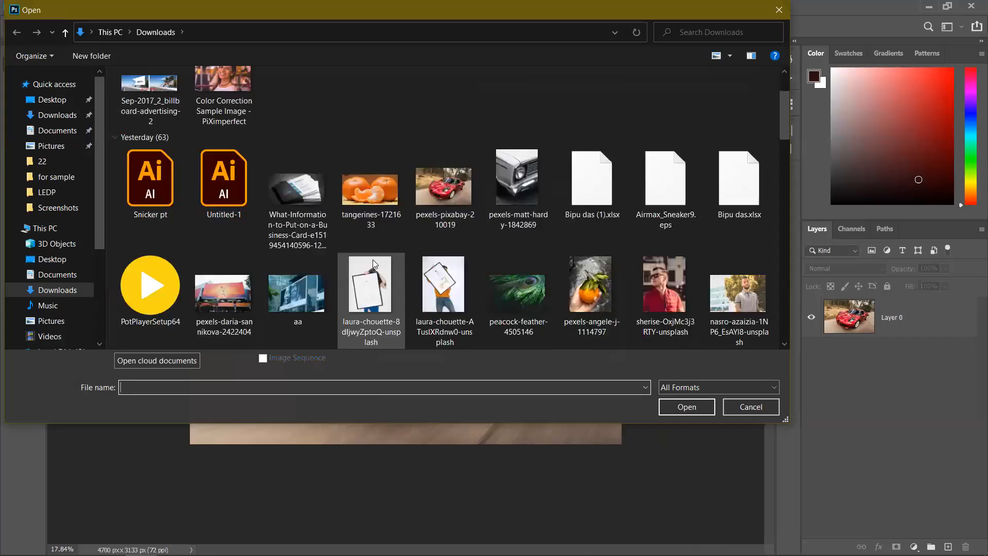
scroll(375, 260, "up", 3)
scroll(374, 263, "down", 10)
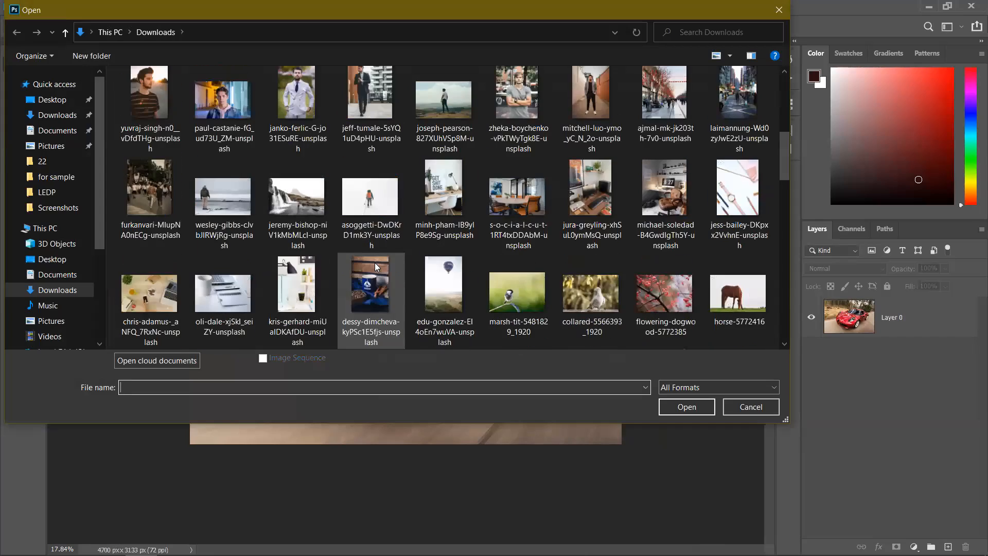
scroll(375, 263, "down", 12)
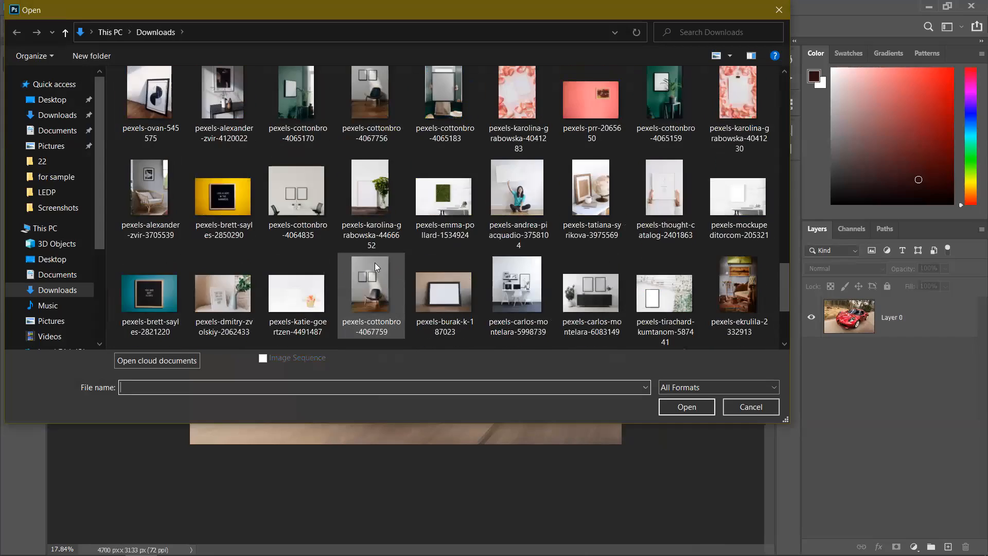
left_click(370, 178)
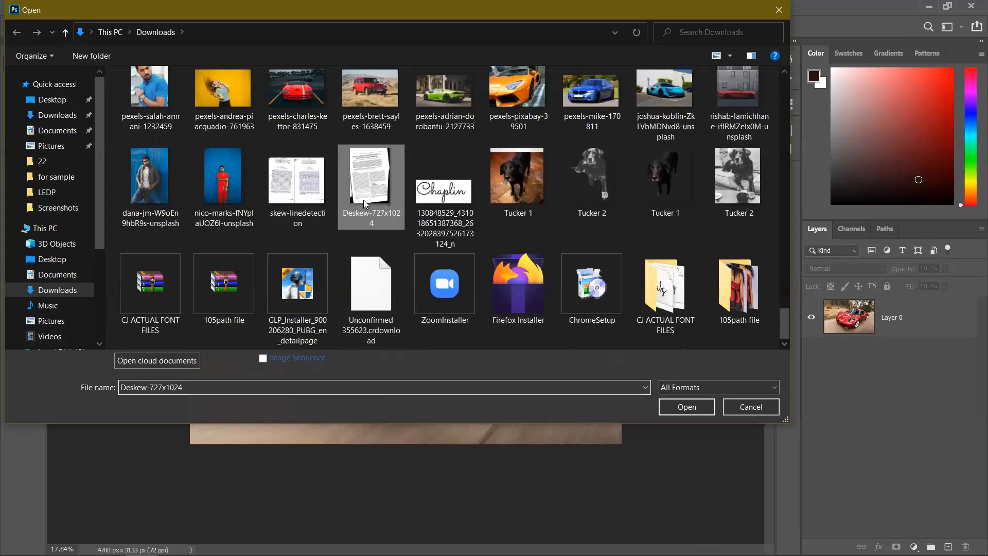
left_click(680, 411)
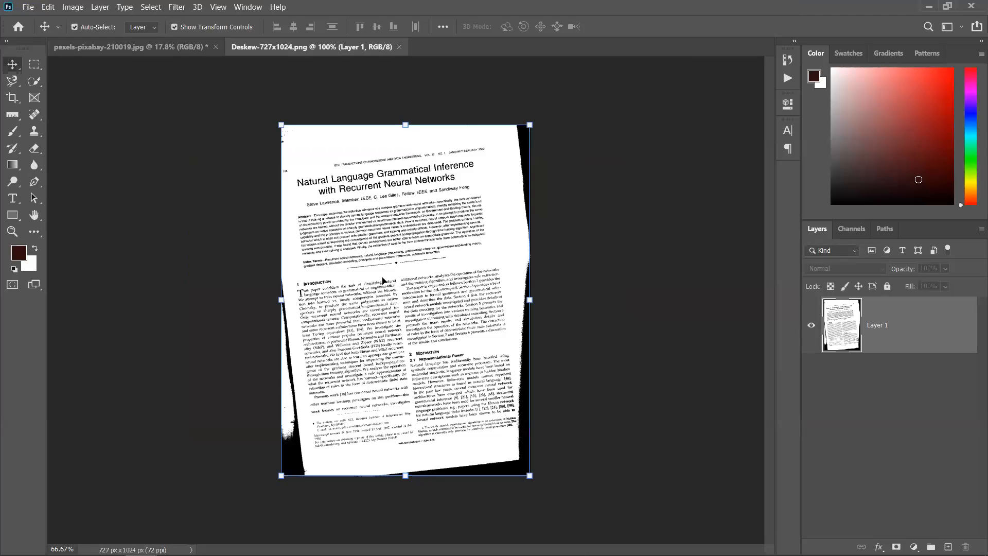
Draw a ruler line about 820 px long along the page's tilted left text margin and rotate the canvas 6.51° clockwise to match it.
left_click(13, 114)
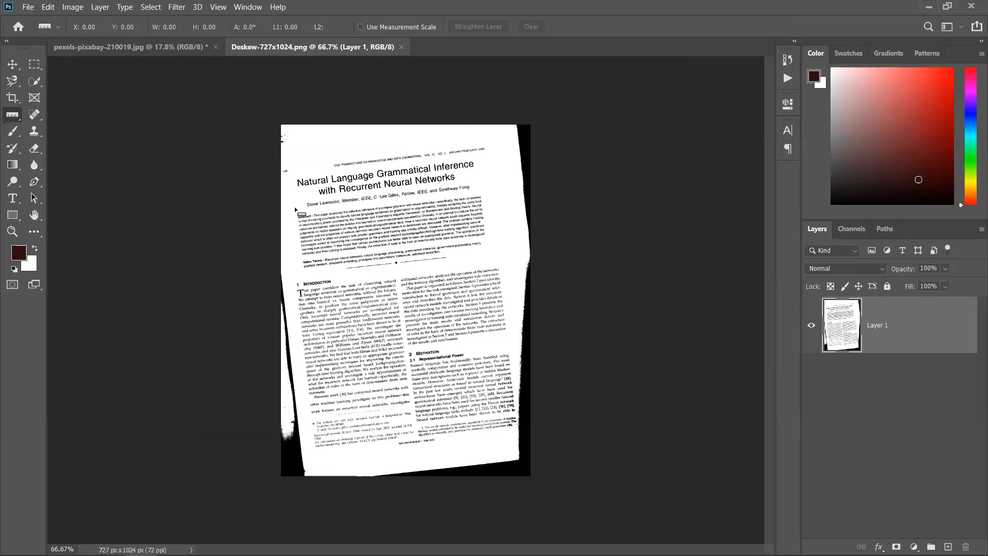
mouse_move(288, 175)
left_mouse_down()
mouse_move(310, 459)
mouse_move(320, 455)
left_mouse_up()
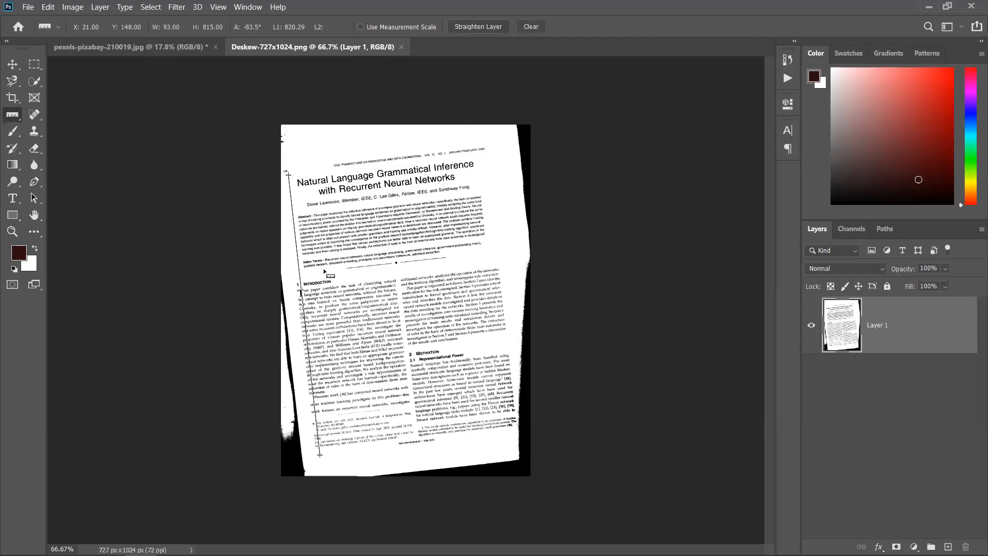
left_click(73, 6)
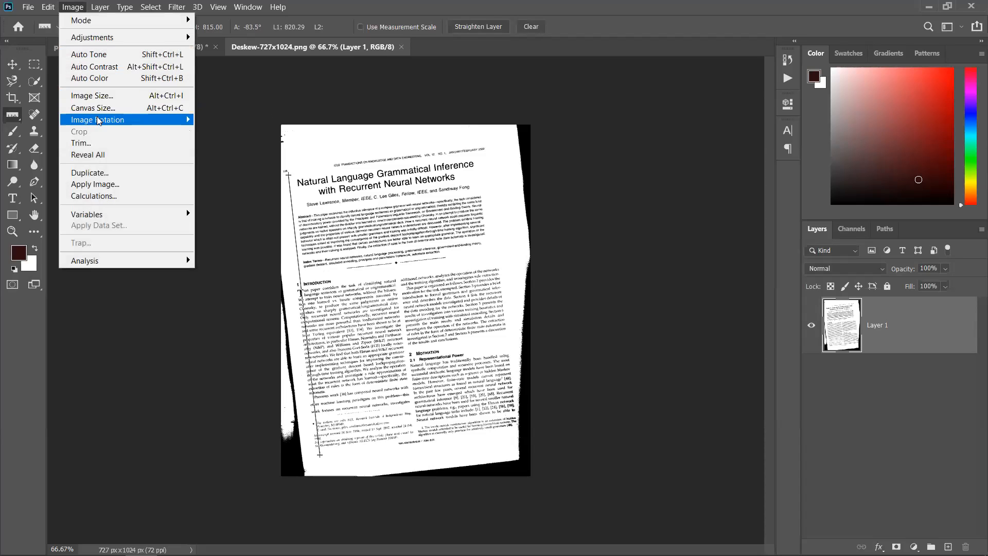
mouse_move(98, 120)
left_click(220, 156)
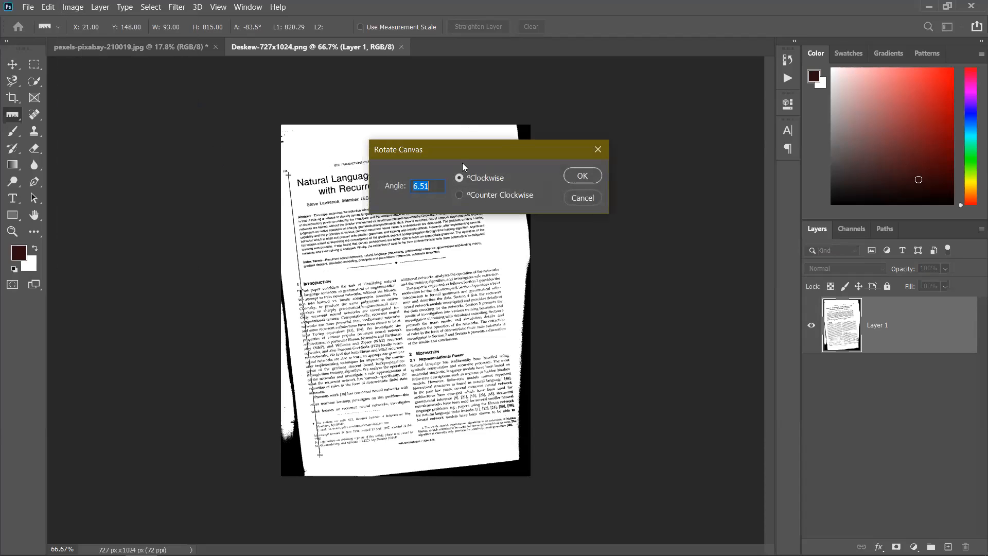
left_click(591, 177)
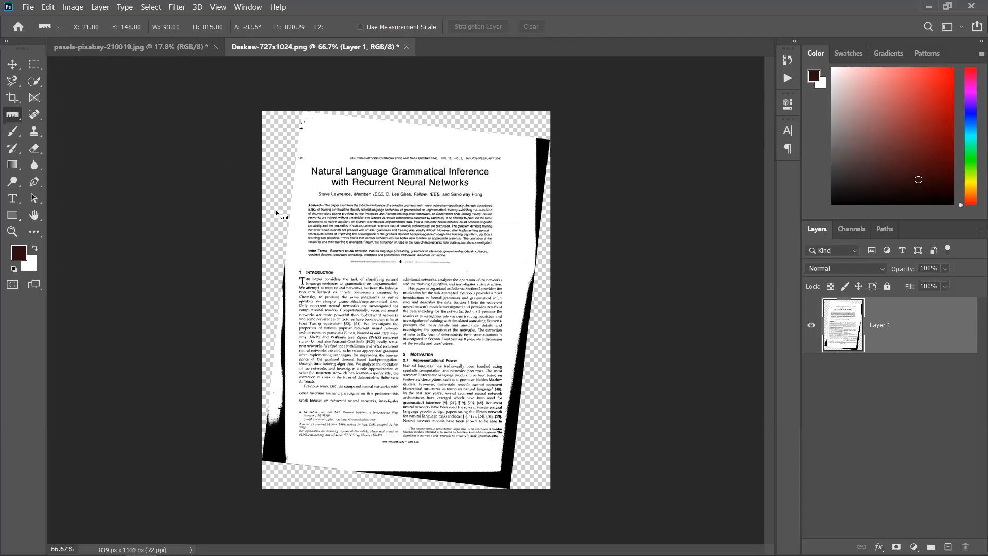
Remove the scanned page's uneven top, right and left borders with rectangular marquee selections.
left_click(12, 64)
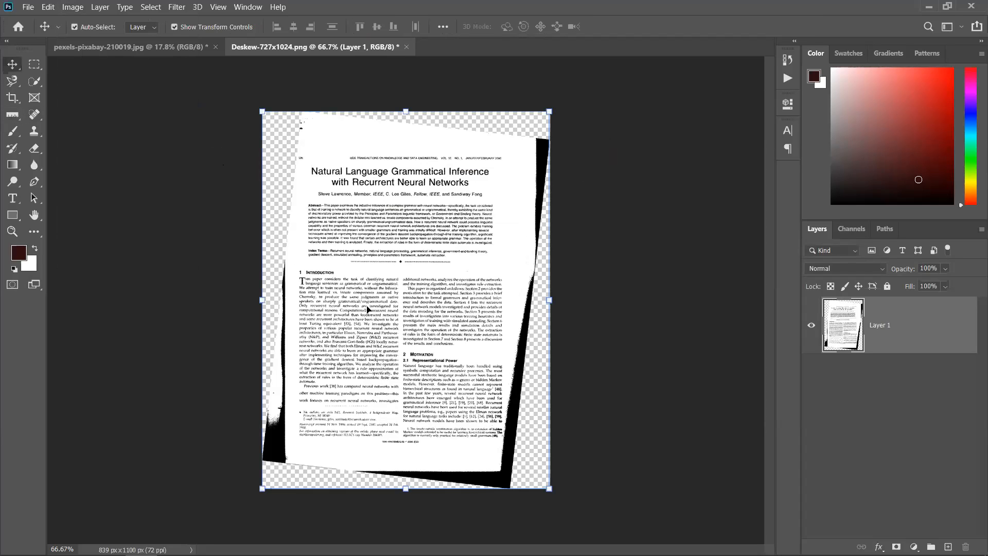
left_click(34, 64)
left_click_drag(261, 119, 584, 153)
key("Delete")
left_click_drag(521, 114, 598, 511)
key("Delete")
left_click_drag(260, 125, 299, 519)
key("Delete")
Delete the uneven strip below the page's body text with rectangular selections and deselect.
left_click_drag(231, 455, 565, 501)
key("Delete")
left_click(232, 420)
left_click_drag(230, 457, 407, 470)
left_click_drag(234, 437, 646, 512)
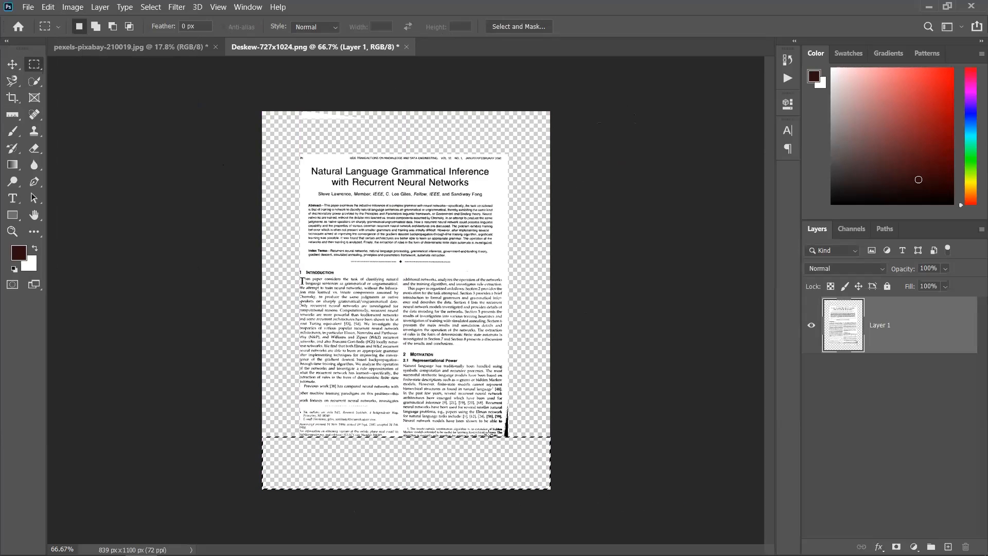
left_click(78, 135)
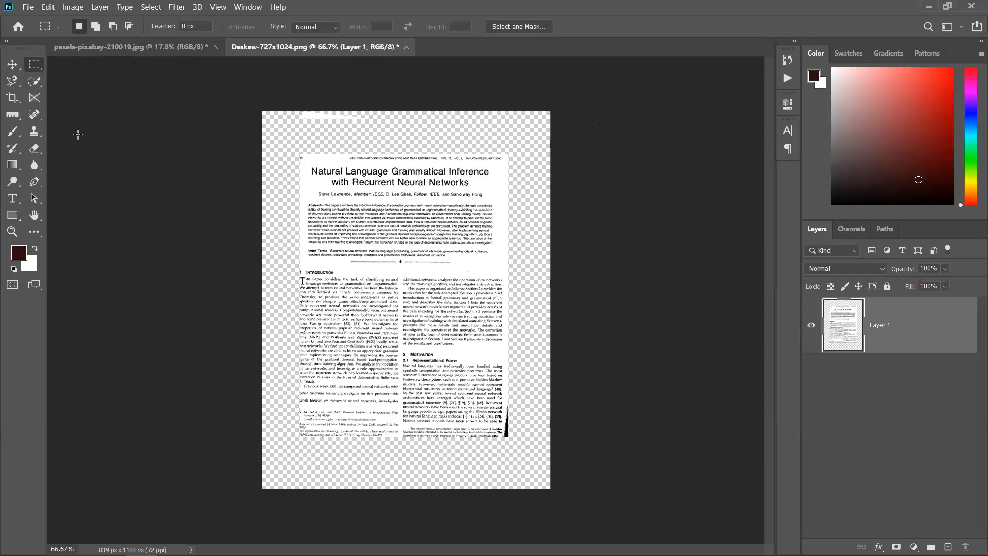
Add a new layer beneath the scanned page layer and fill it with the white background color.
left_click(12, 64)
left_click(948, 546)
left_click_drag(935, 316, 950, 432)
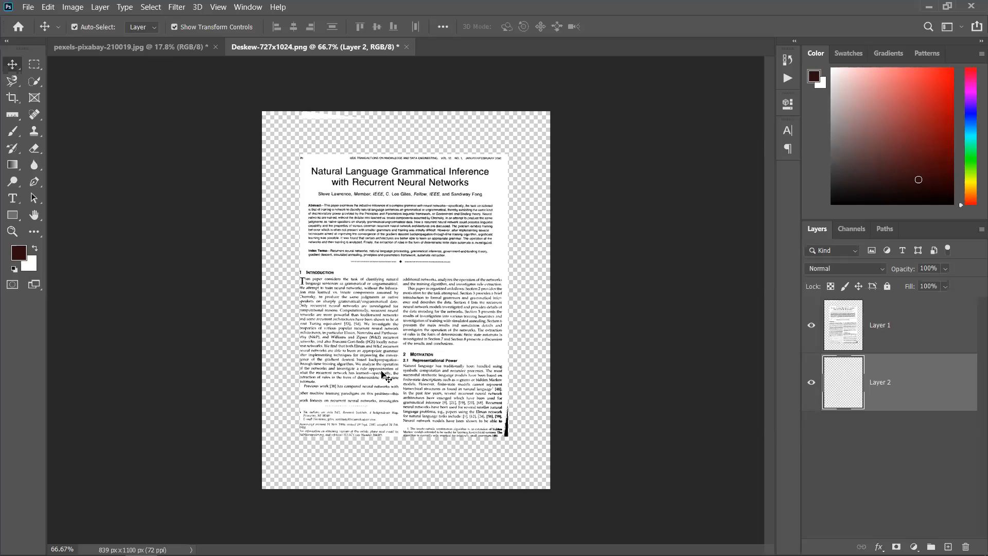
key("ctrl+BackSpace")
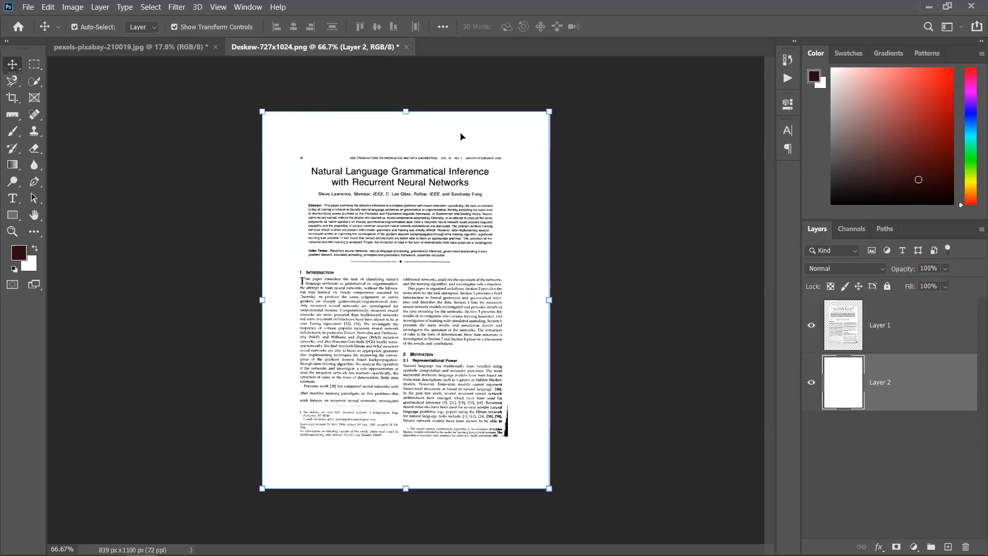
Enlarge the scanned page layer to about 118% width and 110% height, center it on the white background and deselect it.
left_click(421, 235)
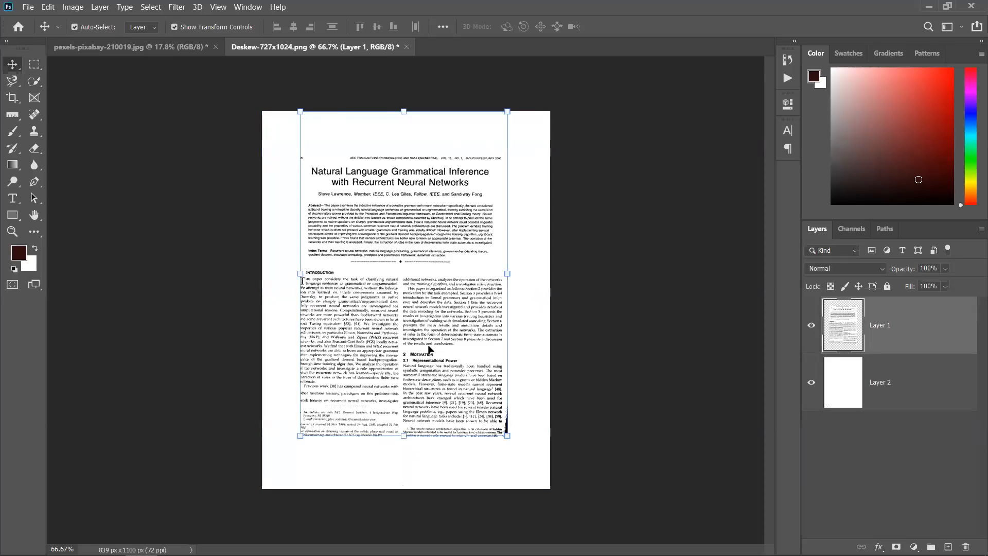
left_click_drag(430, 350, 430, 384)
left_click_drag(508, 143, 527, 127)
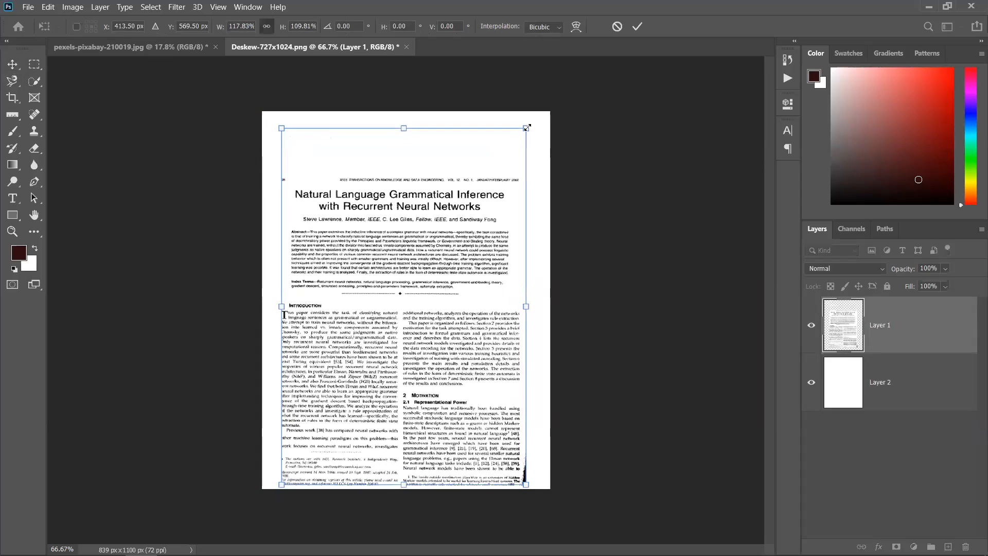
left_click(637, 26)
left_click_drag(369, 312, 377, 304)
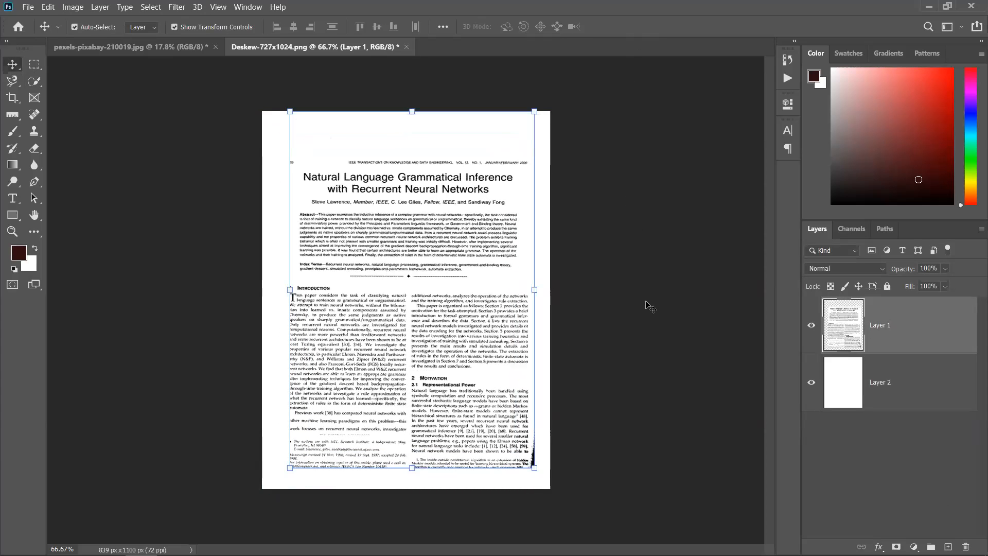
left_click(647, 303)
scroll(336, 318, "up", 5)
scroll(336, 317, "down", 4)
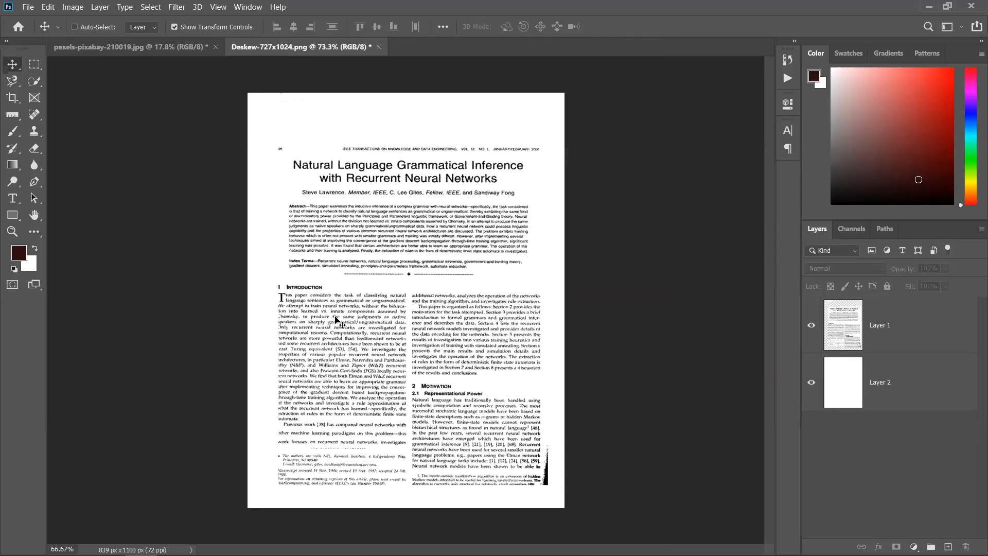
key("ctrl+minus")
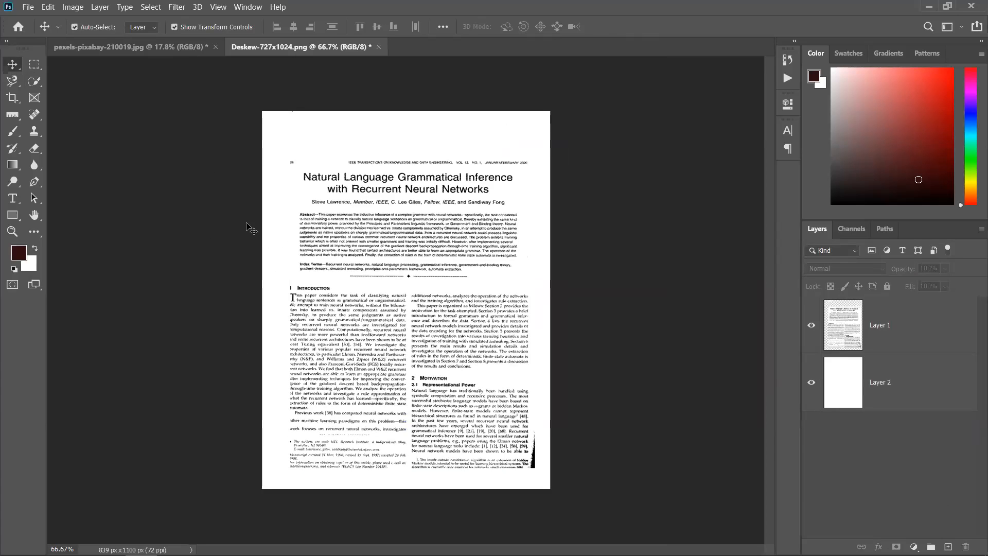
Sample the white color from several spots on the scanned page with the Eyedropper tool.
left_click(14, 114)
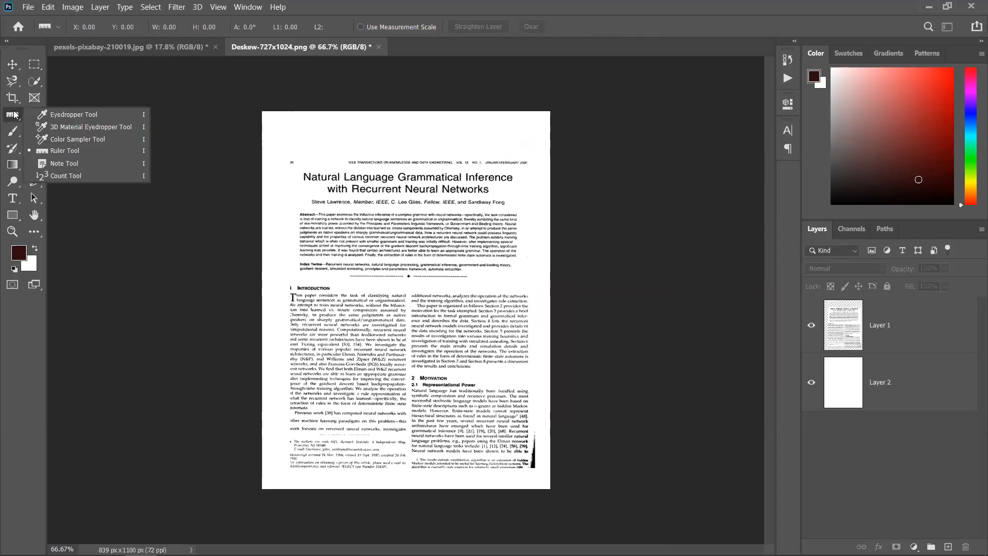
left_click(72, 116)
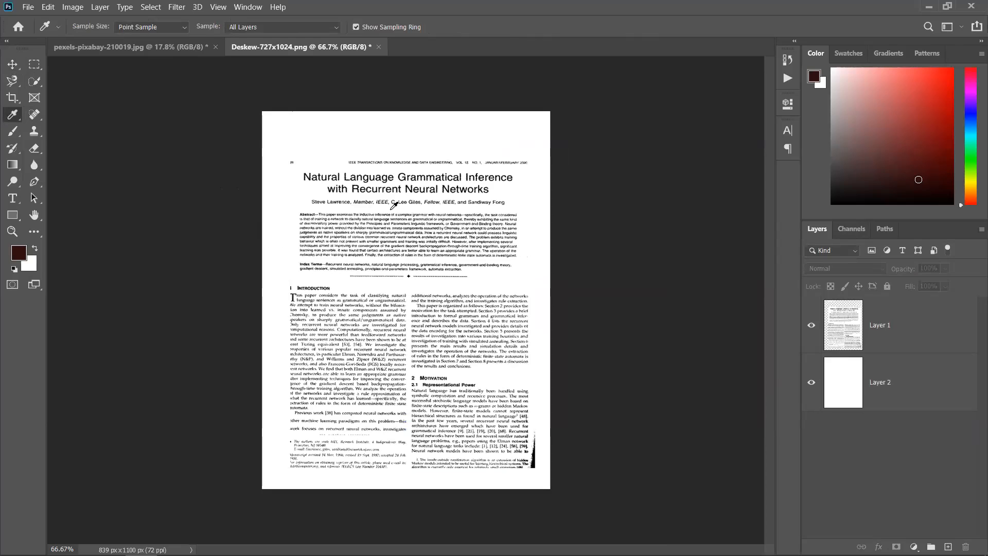
left_click(533, 219)
left_click(520, 345)
left_click(491, 388)
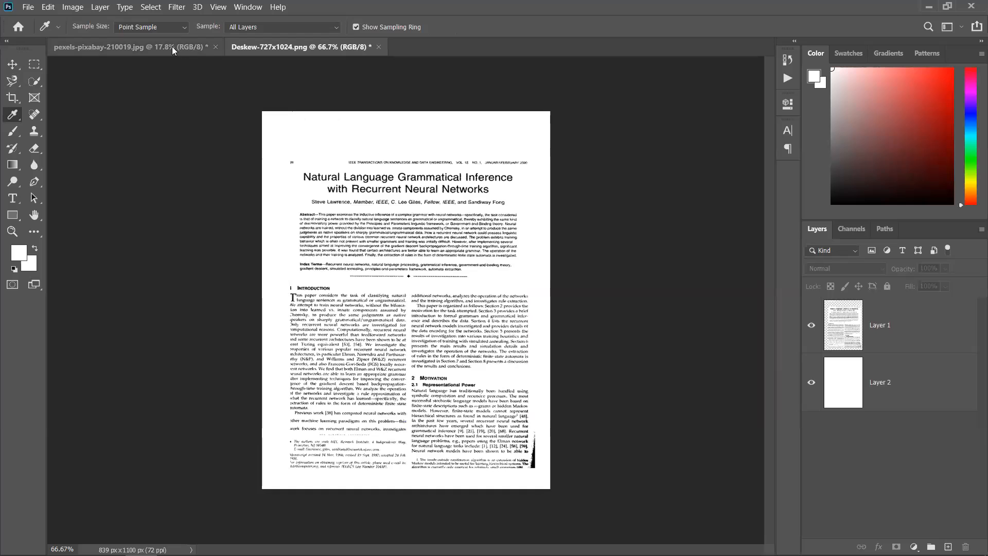
In the car photo, sample red from the hood as the foreground color and swap it with the background color.
left_click(154, 47)
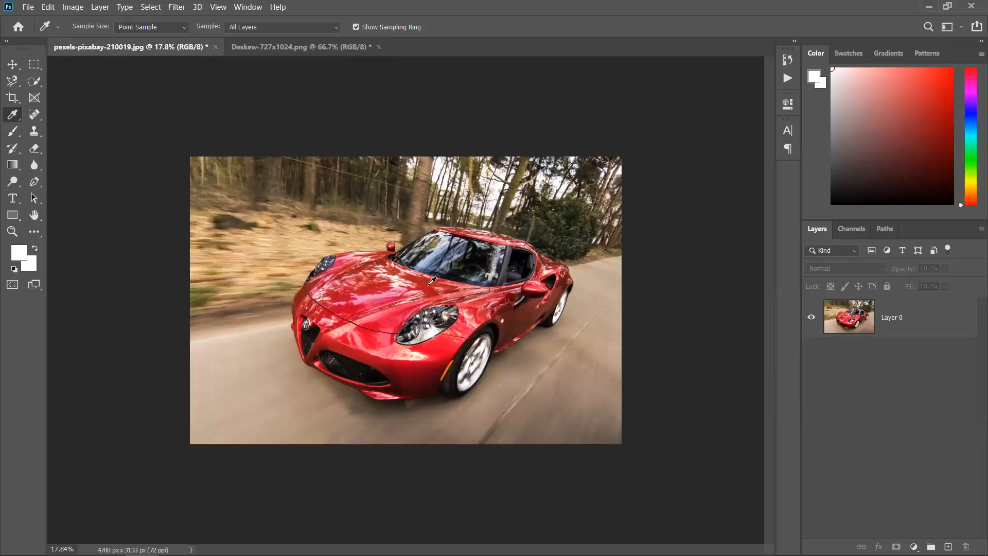
scroll(432, 281, "up", 3)
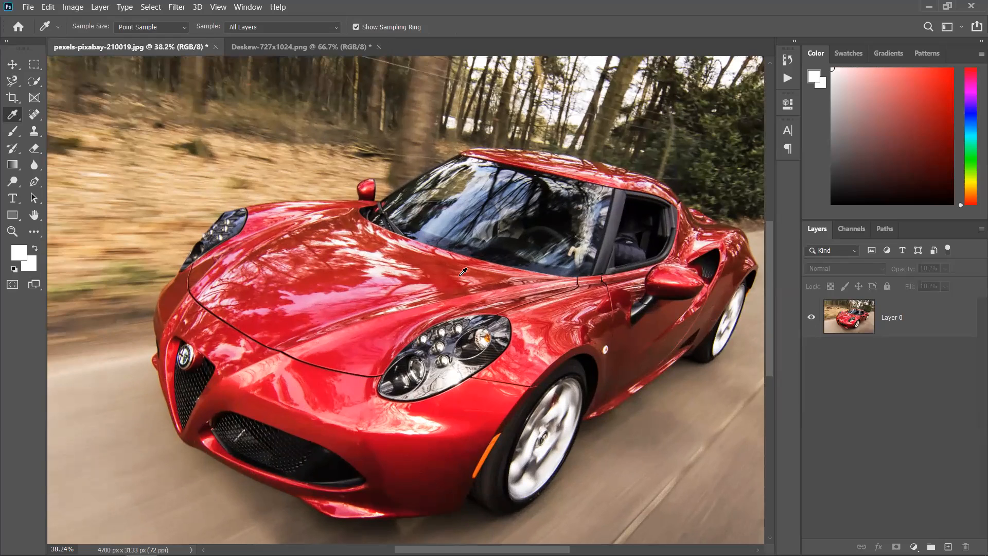
mouse_move(470, 263)
left_mouse_down()
mouse_move(412, 291)
mouse_move(376, 292)
mouse_move(387, 257)
mouse_move(449, 284)
mouse_move(445, 275)
left_mouse_up()
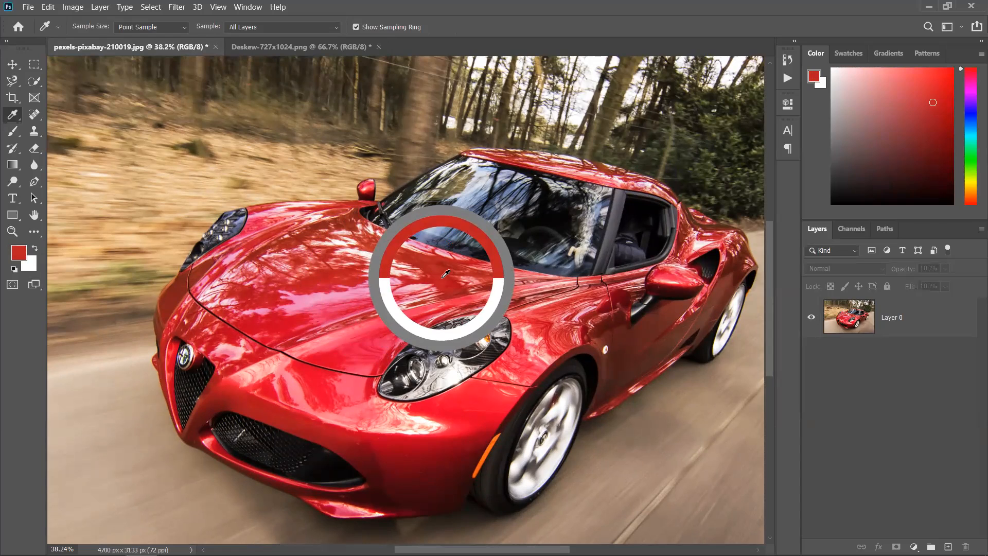
mouse_move(448, 273)
left_mouse_down()
mouse_move(451, 262)
mouse_move(455, 281)
mouse_move(441, 281)
left_mouse_up()
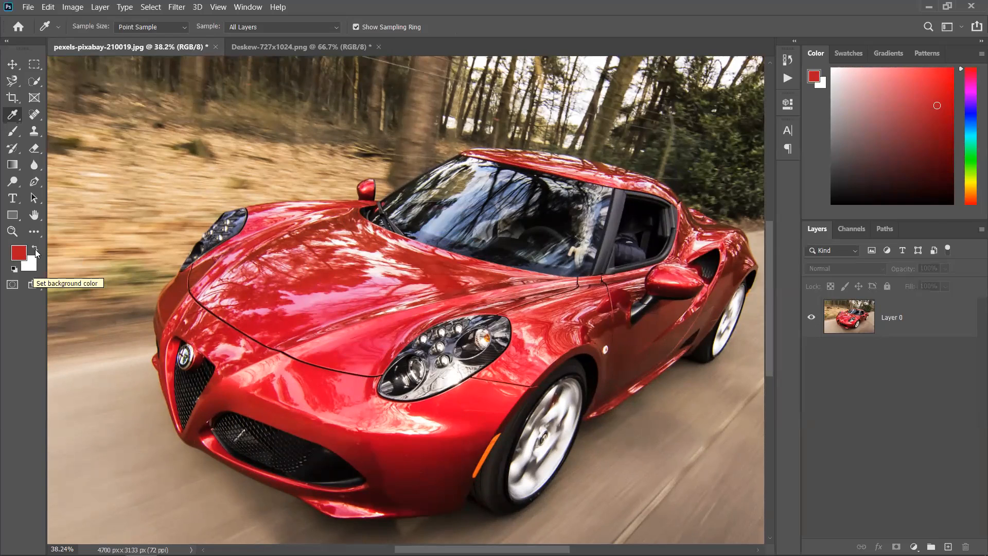
left_click(36, 250)
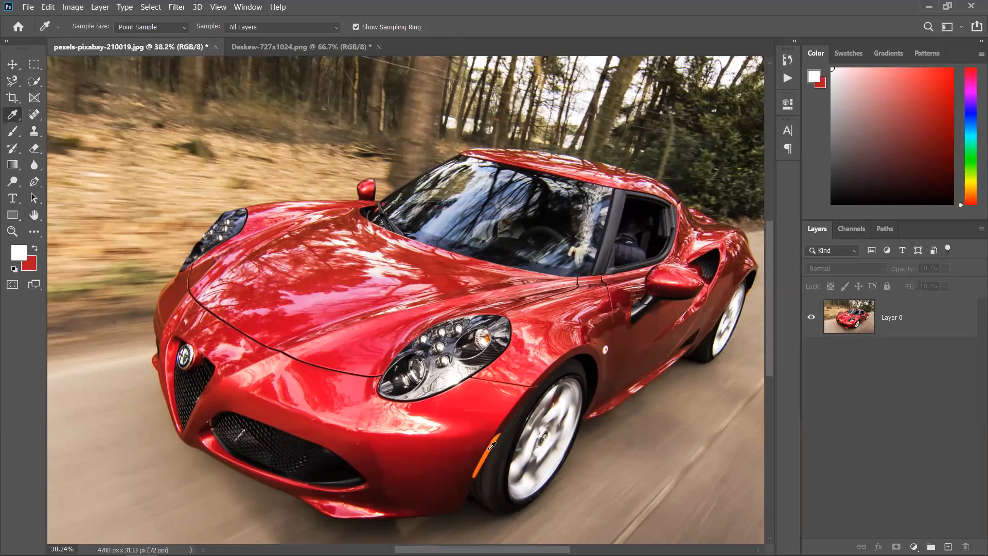
Sample different shades of red from the car's hood and bodywork as the foreground color with the Eyedropper.
mouse_move(541, 204)
left_mouse_down()
mouse_move(537, 219)
mouse_move(476, 239)
mouse_move(391, 289)
mouse_move(430, 291)
mouse_move(439, 280)
mouse_move(419, 264)
mouse_move(369, 267)
mouse_move(353, 247)
mouse_move(338, 265)
mouse_move(347, 287)
mouse_move(366, 278)
mouse_move(356, 288)
mouse_move(402, 270)
mouse_move(376, 273)
mouse_move(379, 264)
mouse_move(401, 270)
mouse_move(397, 254)
mouse_move(439, 276)
mouse_move(446, 265)
mouse_move(447, 278)
mouse_move(545, 307)
mouse_move(542, 320)
mouse_move(479, 296)
mouse_move(500, 233)
mouse_move(523, 227)
mouse_move(491, 227)
mouse_move(466, 271)
left_mouse_up()
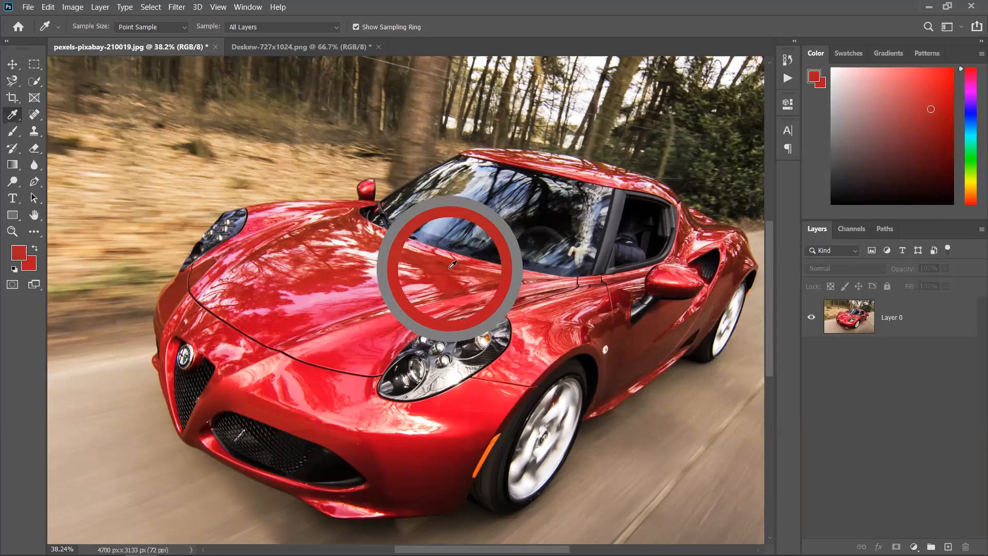
mouse_move(464, 266)
left_mouse_down()
mouse_move(450, 279)
mouse_move(459, 277)
left_mouse_up()
left_click_drag(450, 268, 447, 267)
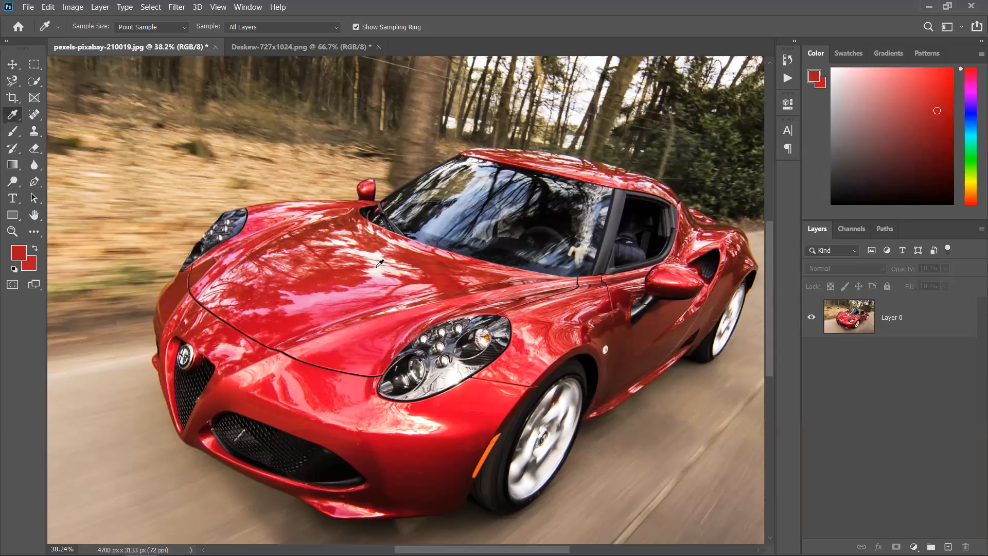
left_click_drag(380, 263, 463, 399)
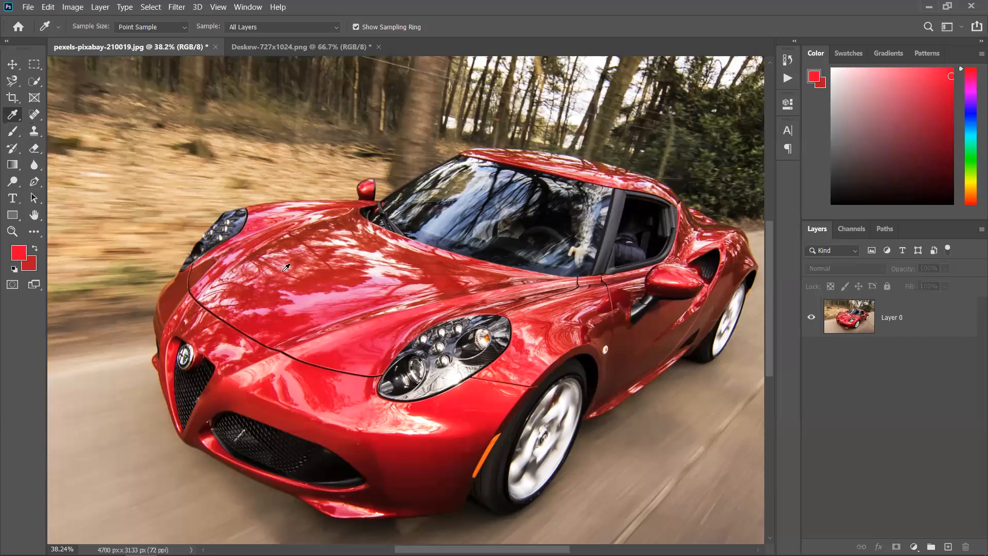
left_click(234, 292)
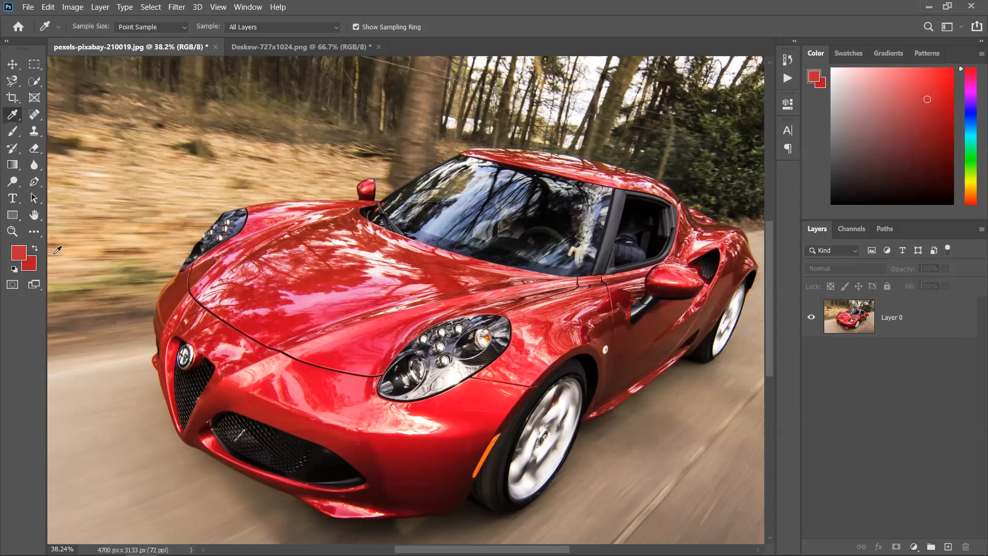
Reset the foreground and background colors to default black and white and swap them back and forth repeatedly.
key("d")
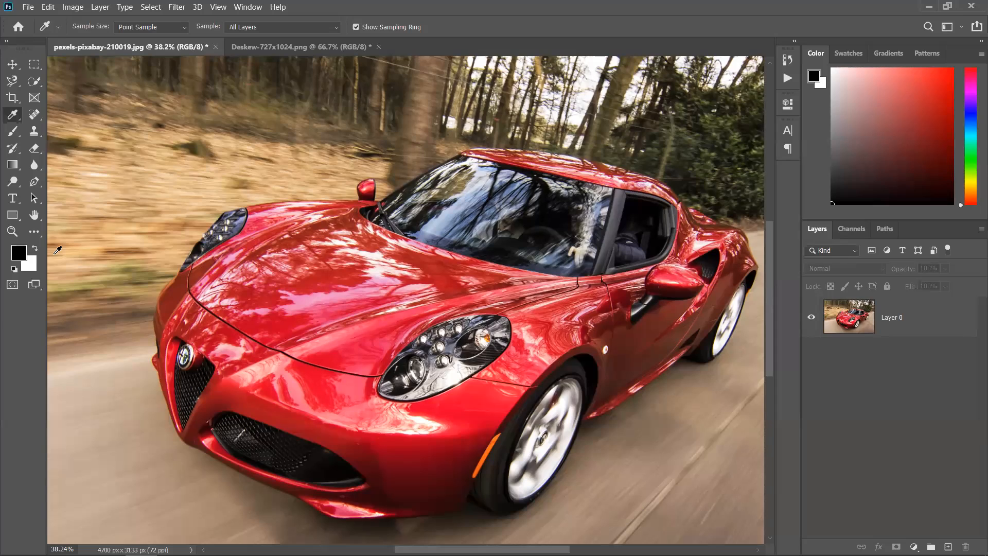
key("x")
key("x")
key("x")
key("x")
key("x")
key("x")
key("x")
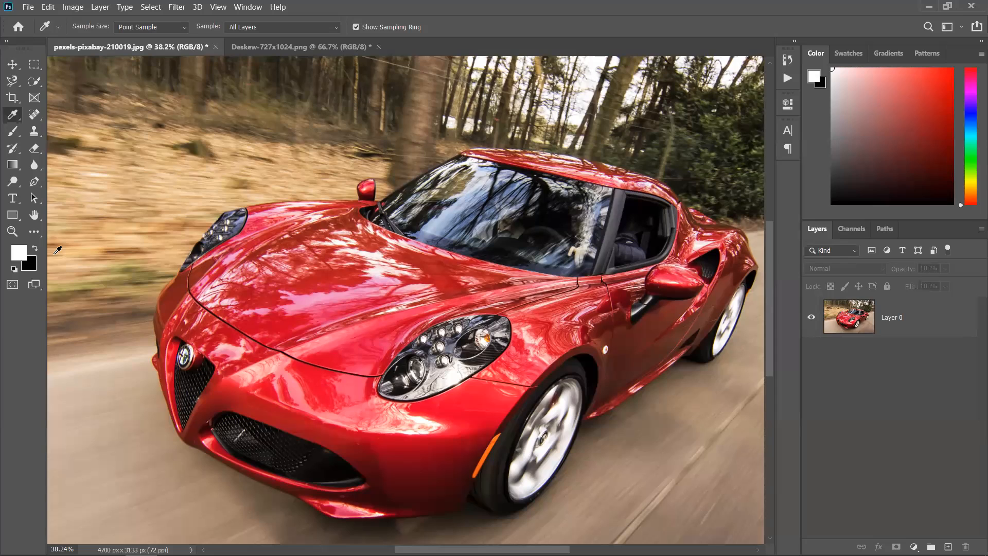
key("x")
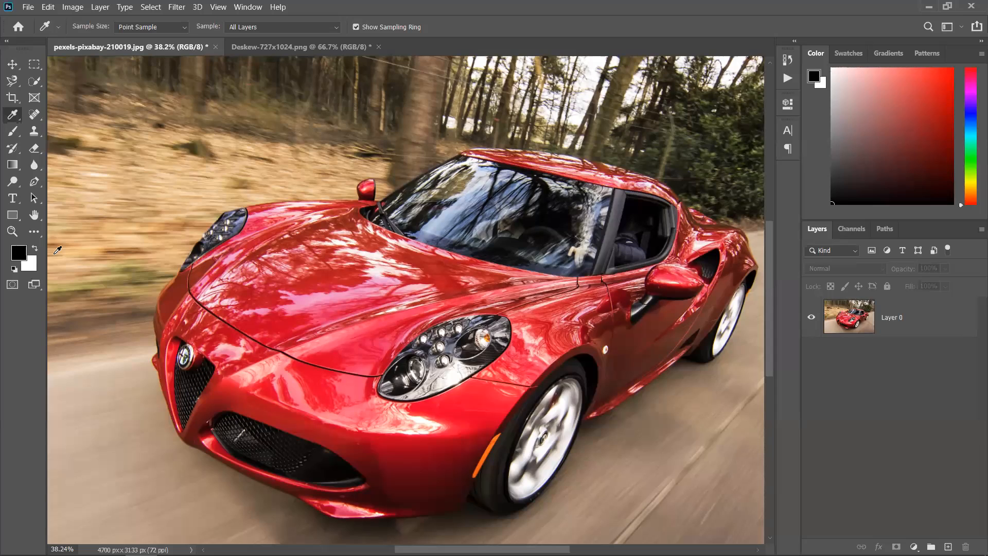
left_click(35, 247)
left_click(35, 247)
left_click(35, 247)
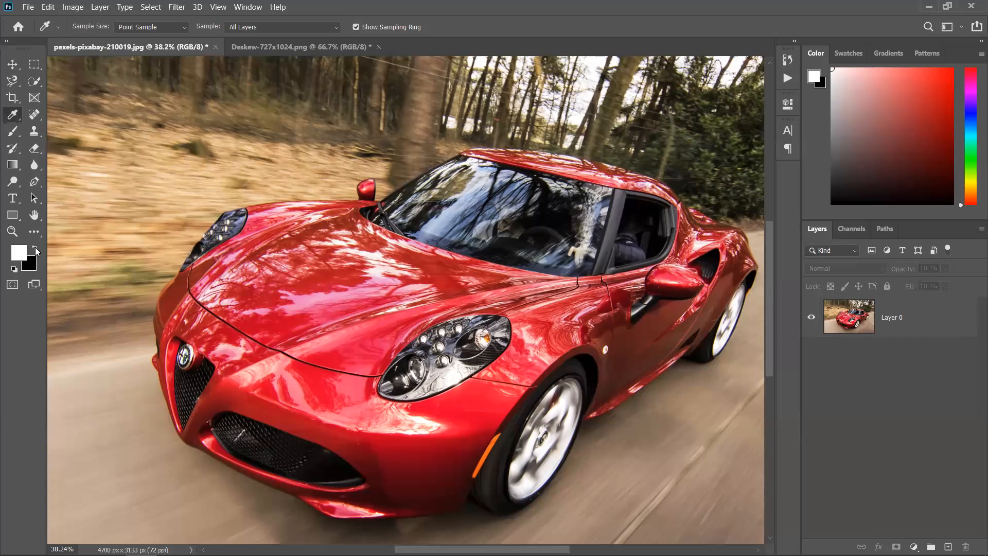
Choose a custom foreground color and restore the default black foreground and white background.
left_click(15, 270)
left_click(897, 118)
left_click(14, 269)
key("ctrl+0")
scroll(338, 223, "down", 1)
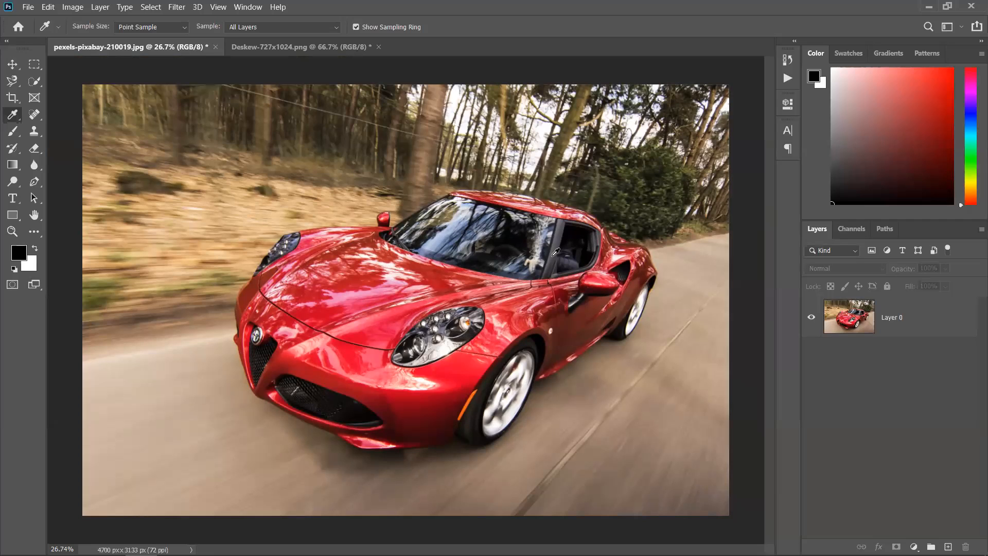
Select a rectangle over the front of the car and roadside on Layer 0 and fill it with the black foreground color.
left_click(34, 64)
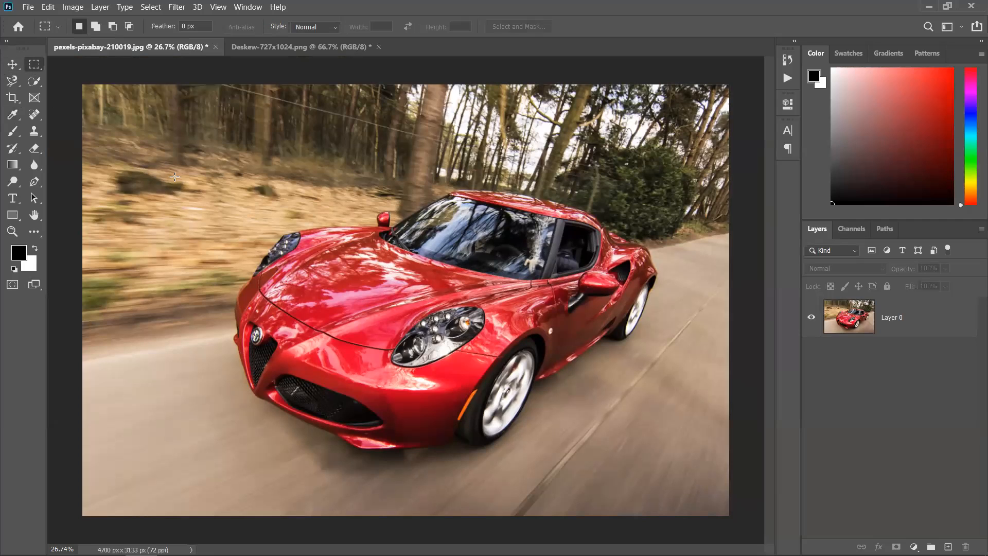
left_click_drag(315, 201, 468, 319)
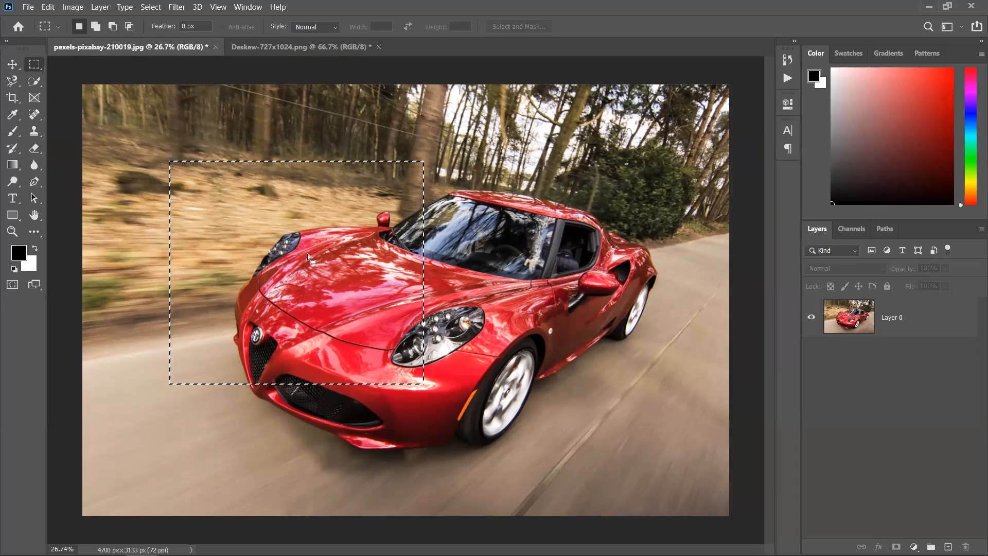
key("alt")
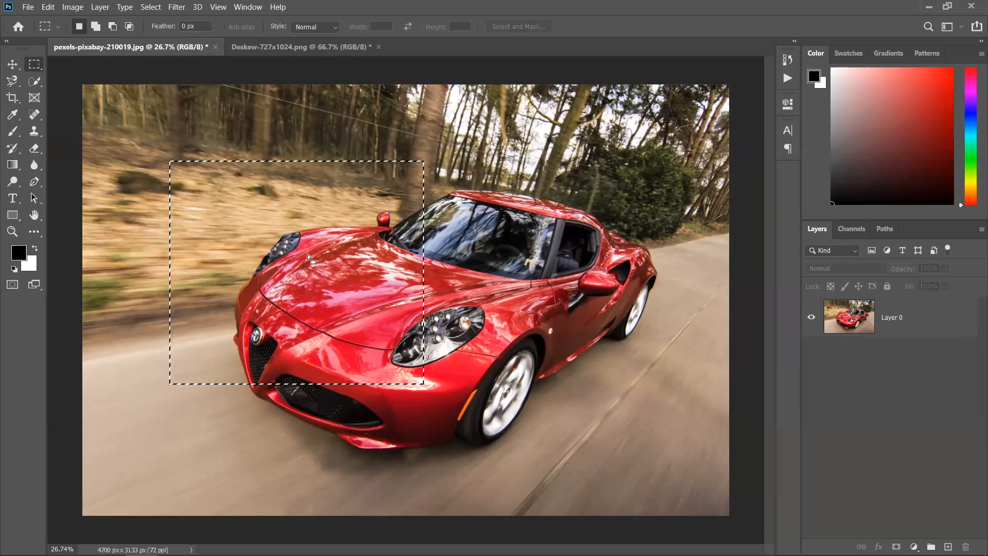
key("alt")
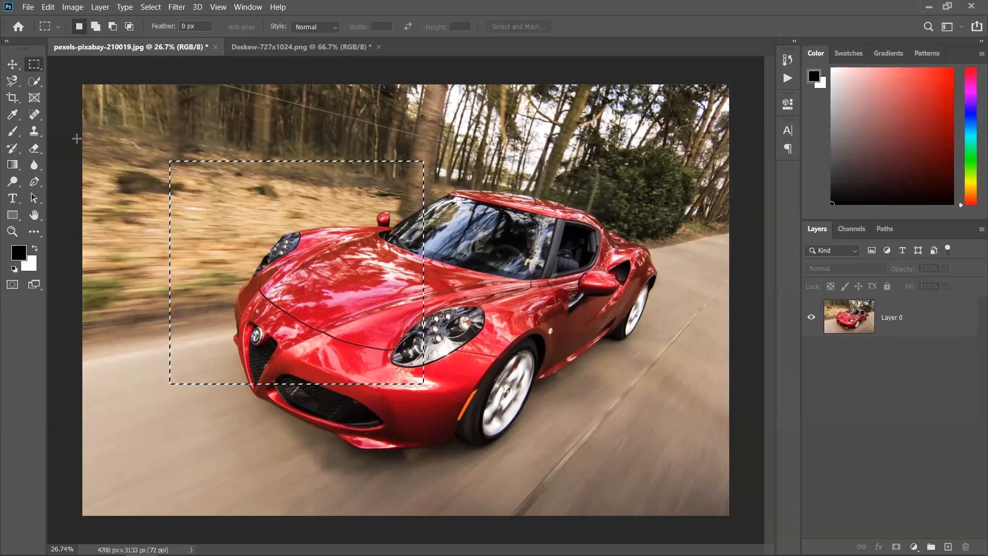
left_click(11, 65)
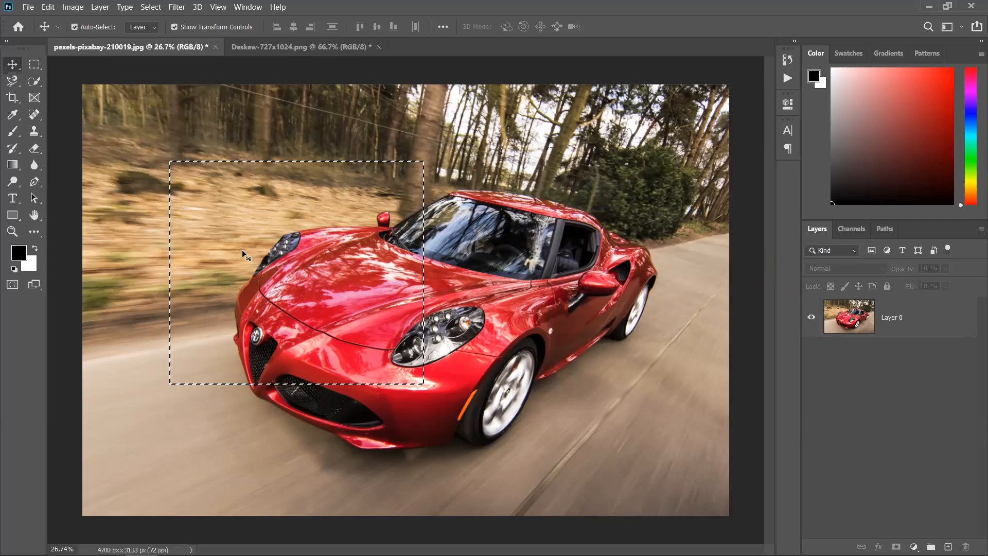
left_click(939, 314)
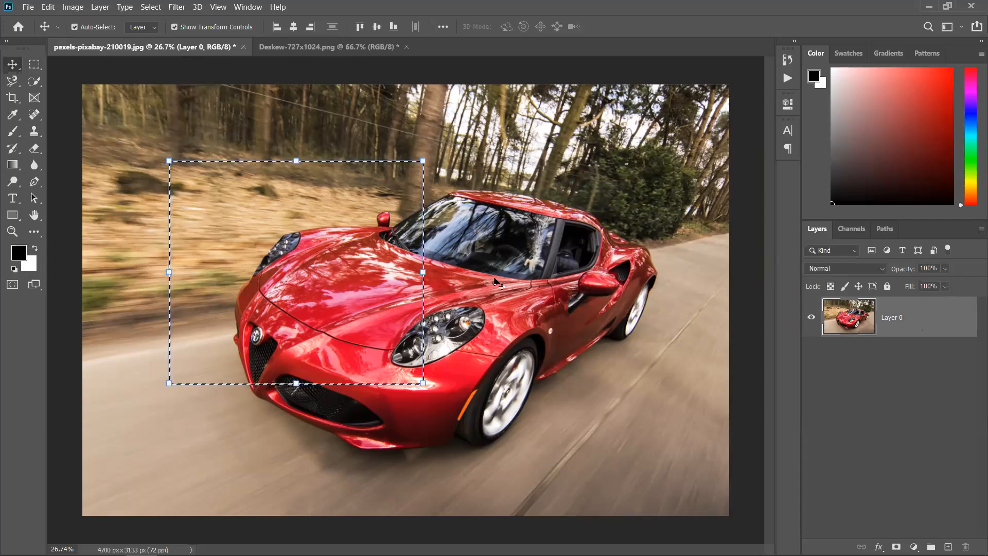
key("alt+BackSpace")
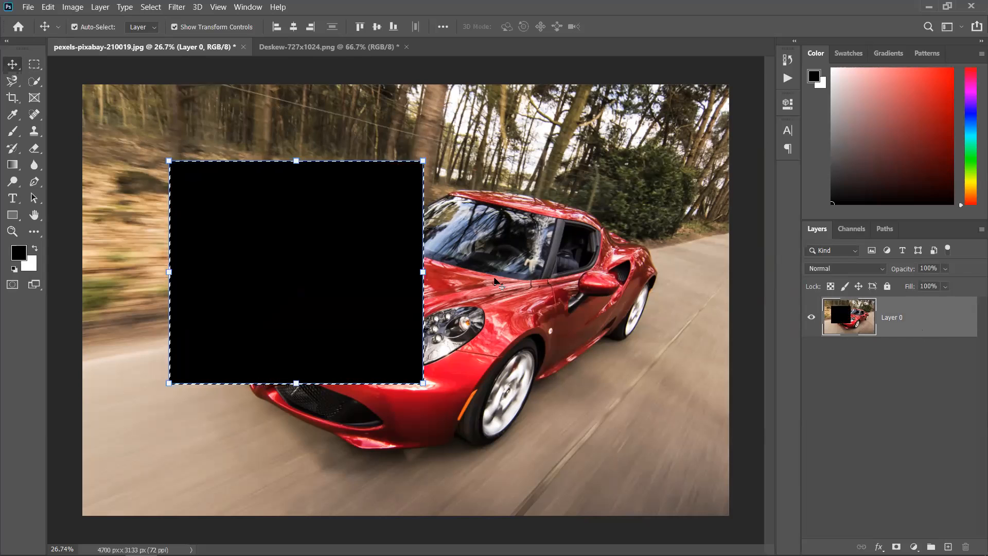
scroll(516, 331, "up", 7)
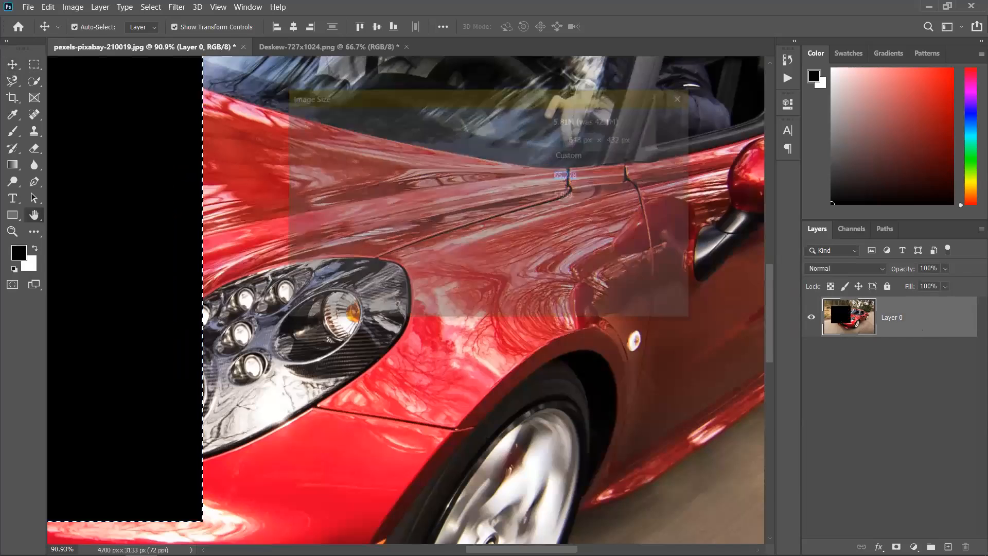
key("ctrl+alt+i")
type("9")
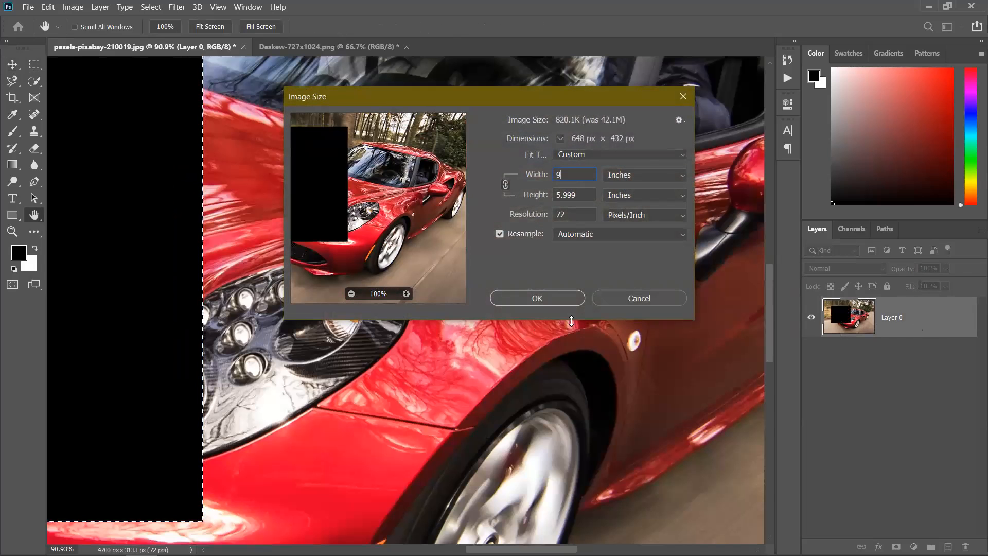
left_click(646, 300)
key("v")
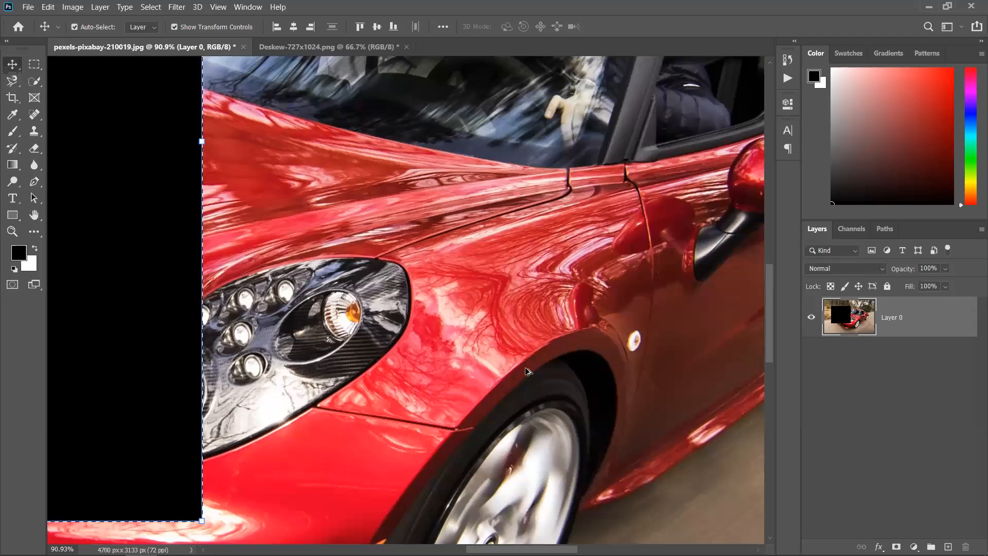
scroll(527, 370, "down", 5)
scroll(528, 371, "down", 2)
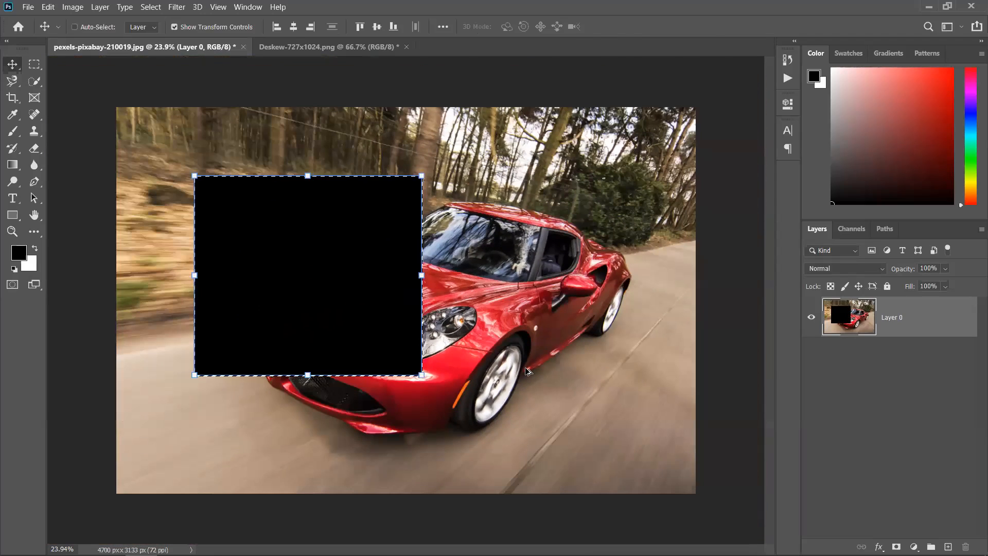
Undo and redo the black fill in the rectangular selection.
key("ctrl+z")
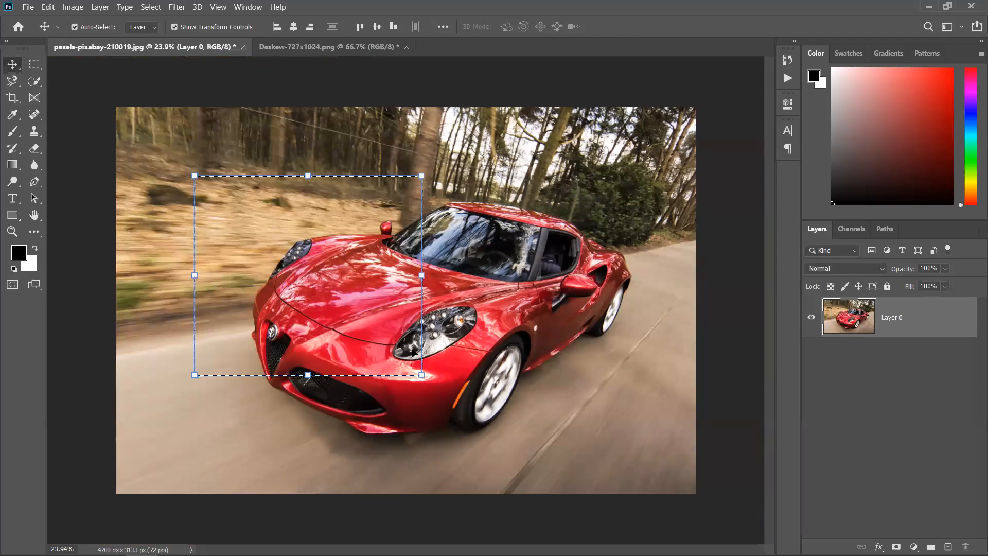
key("ctrl+shift+z")
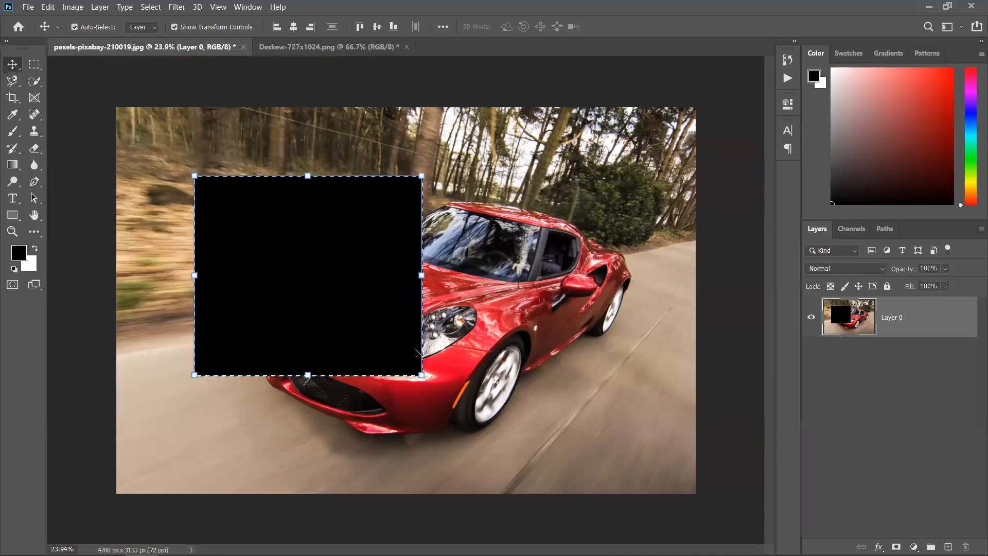
Undo the black fill and fill the rectangular selection on Layer 0 with a bright blue foreground color.
key("ctrl")
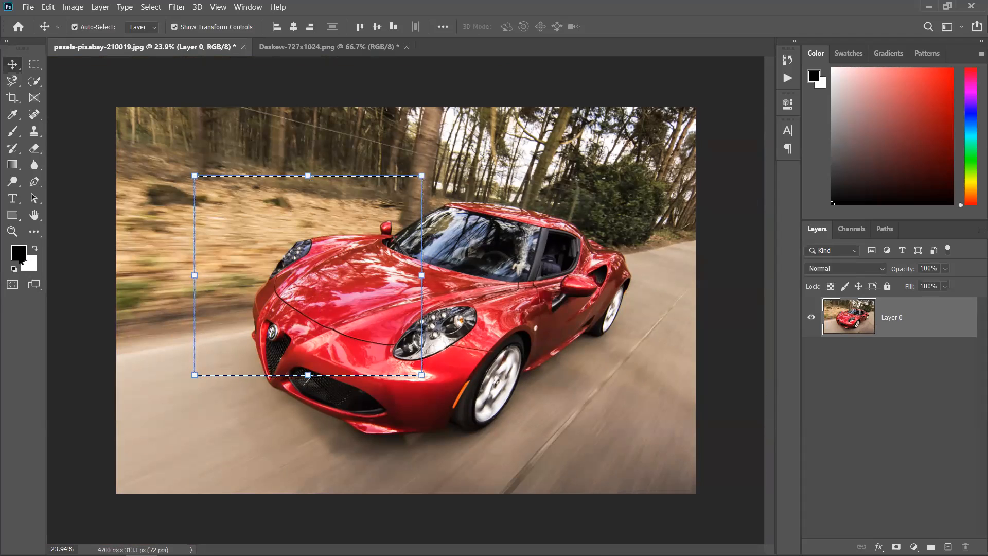
left_click_drag(937, 99, 952, 77)
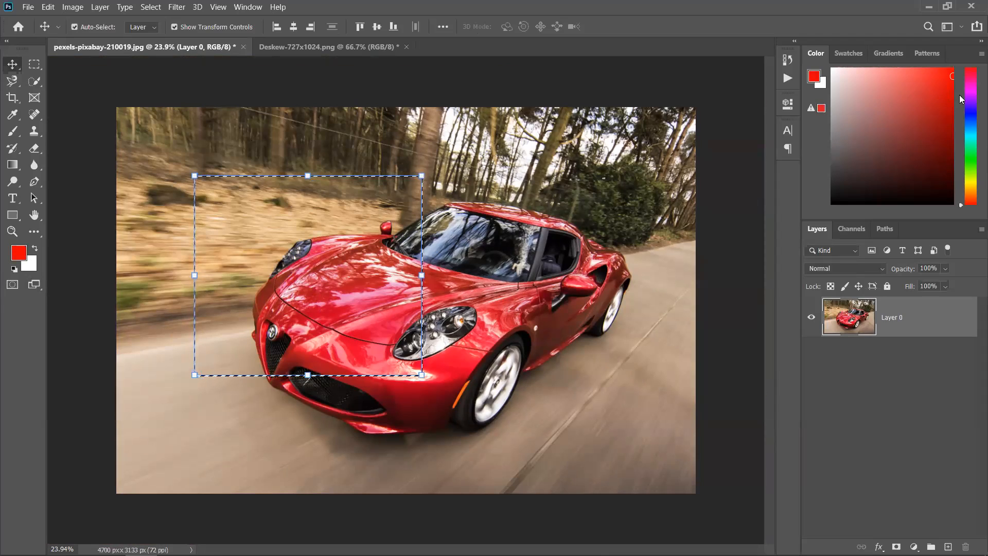
left_click(971, 118)
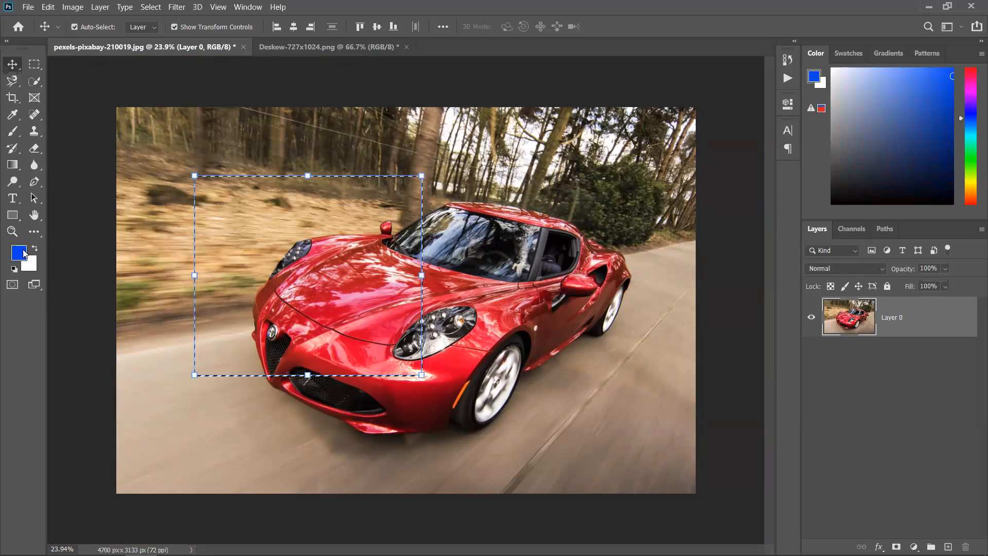
left_click(747, 385)
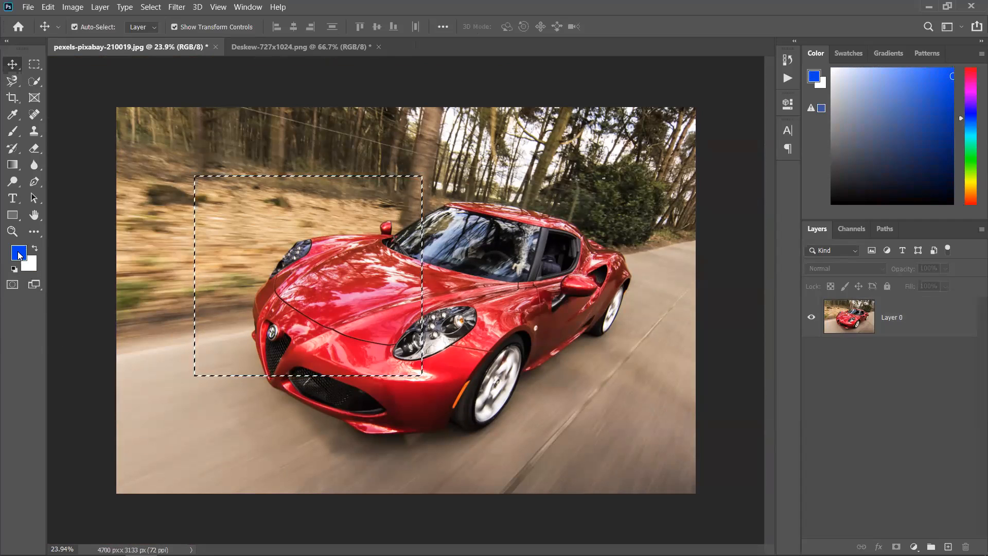
left_click(940, 318)
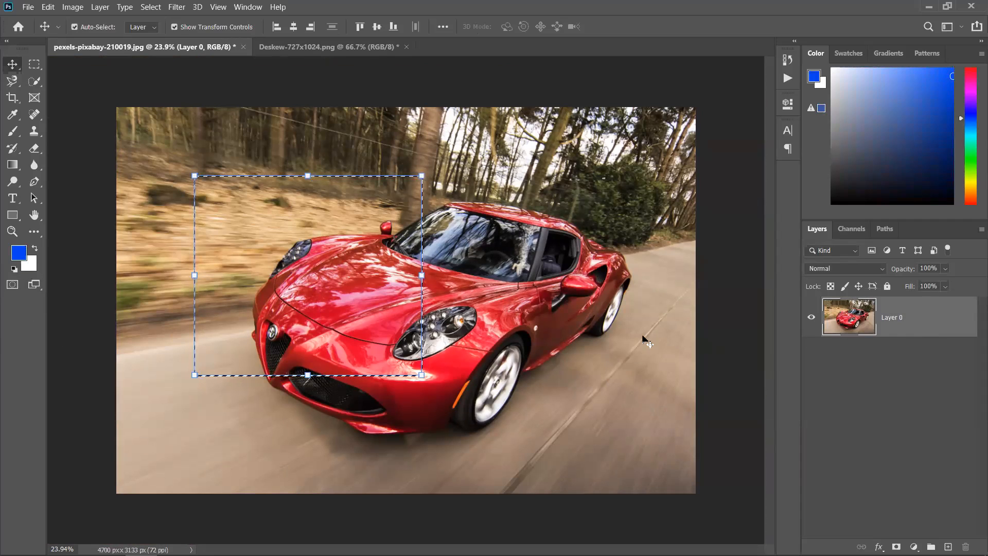
key("alt+BackSpace")
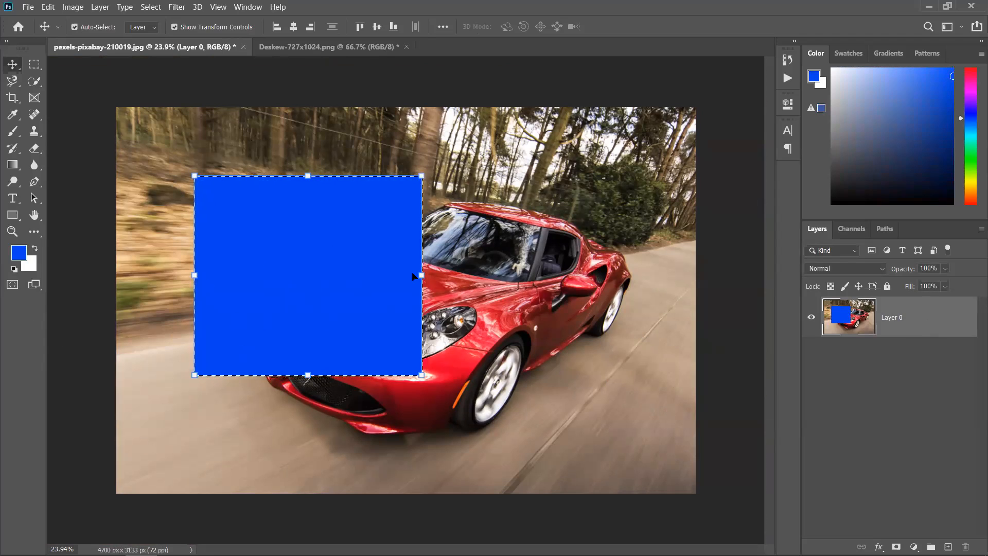
Fill the rectangular selection on Layer 0 with the white background color and deselect it.
left_click(708, 300)
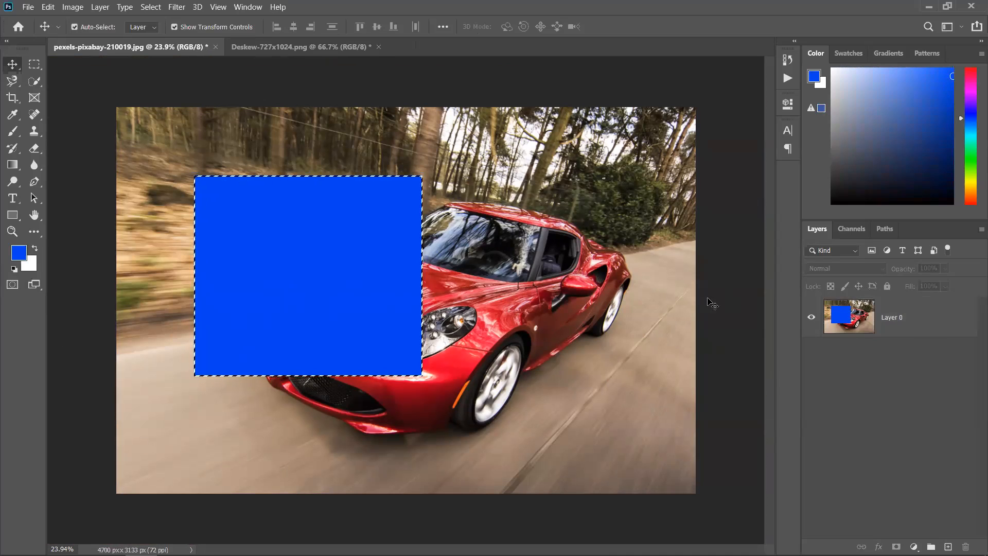
left_click(296, 280)
left_click(511, 221)
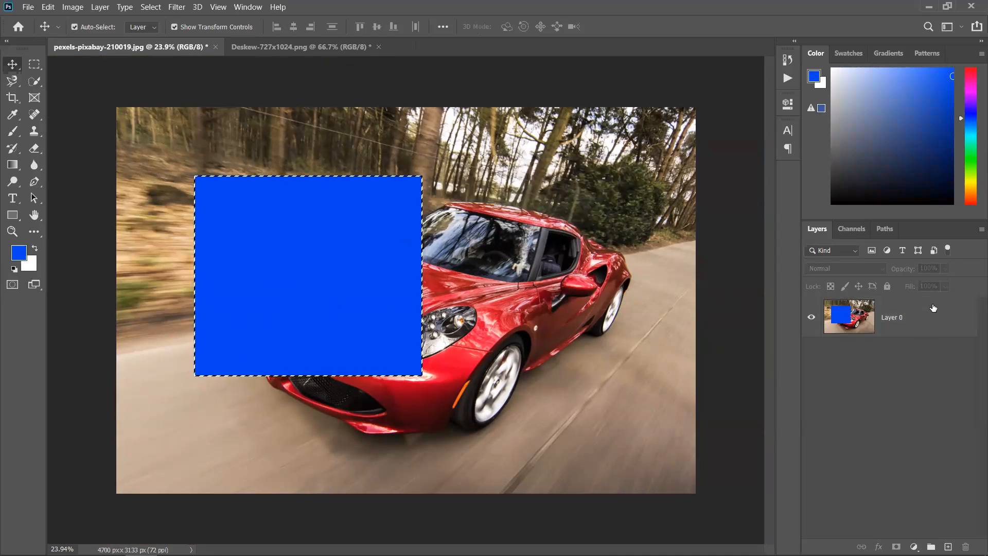
left_click(917, 324)
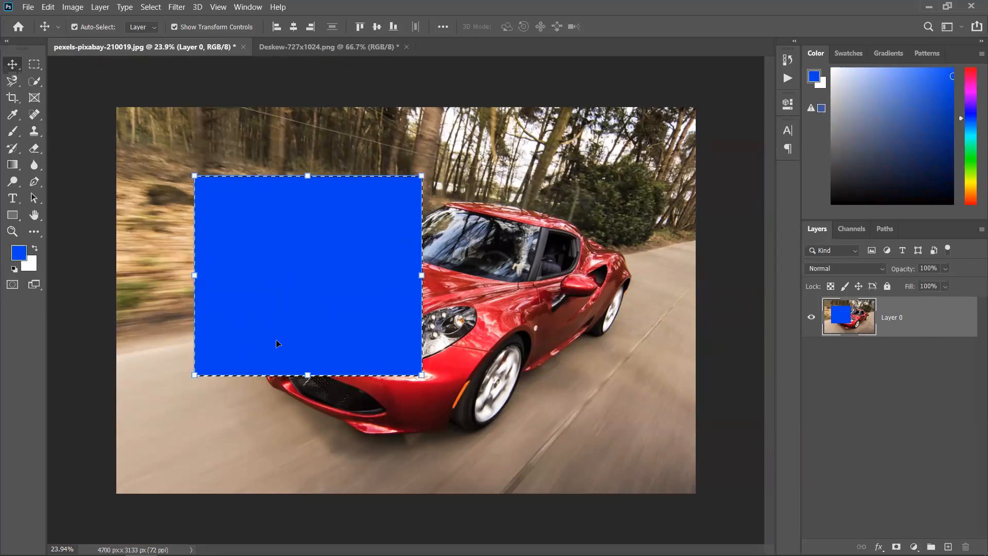
key("ctrl")
key("ctrl+BackSpace")
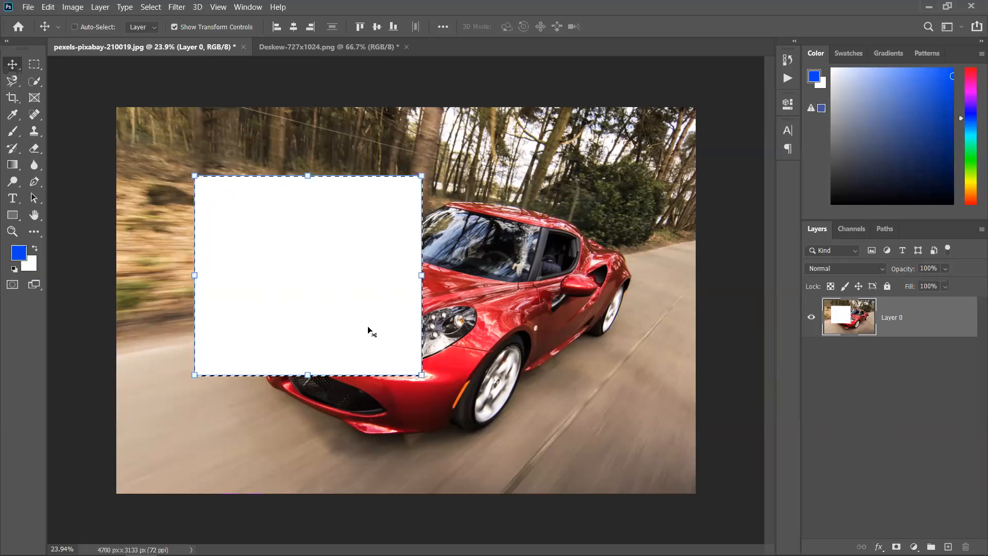
key("ctrl+d")
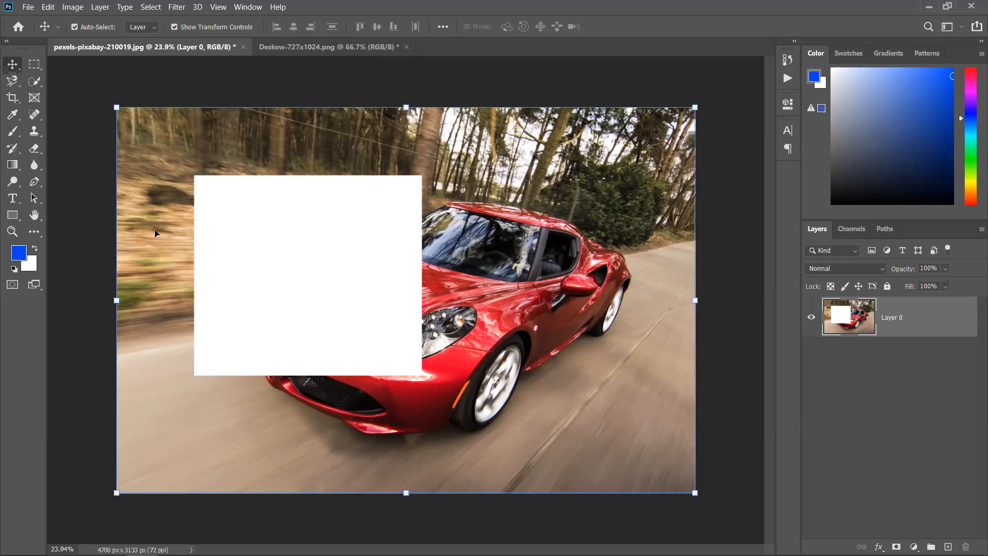
Undo the color fills on Layer 0 and bring back the rectangular selection over the front of the car.
left_click_drag(433, 372, 280, 258)
key("ctrl+z")
key("ctrl+z")
key("ctrl+z")
key("ctrl+z")
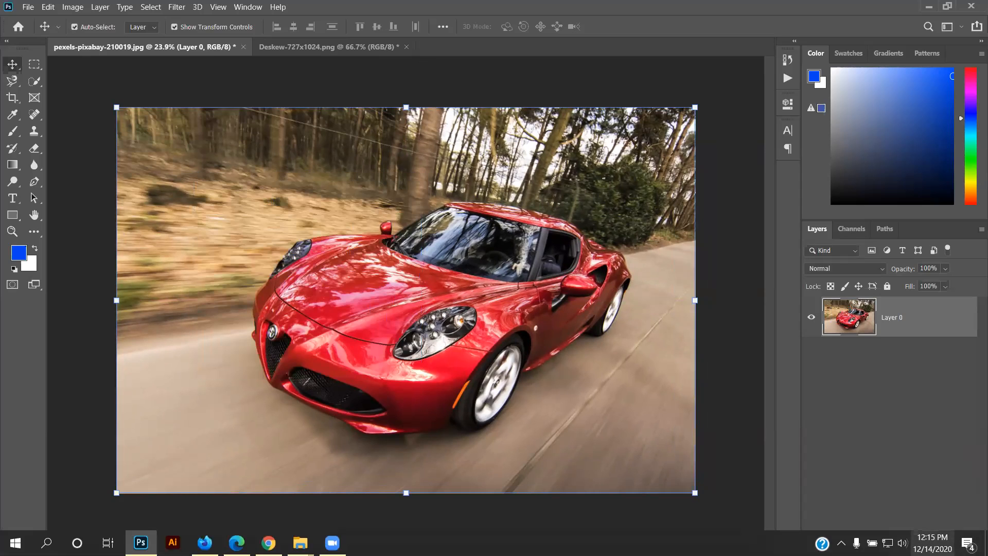
key("ctrl+shift+z")
Create a new layer, fill the rectangular selection on it with the blue foreground color, and deselect.
left_click(33, 64)
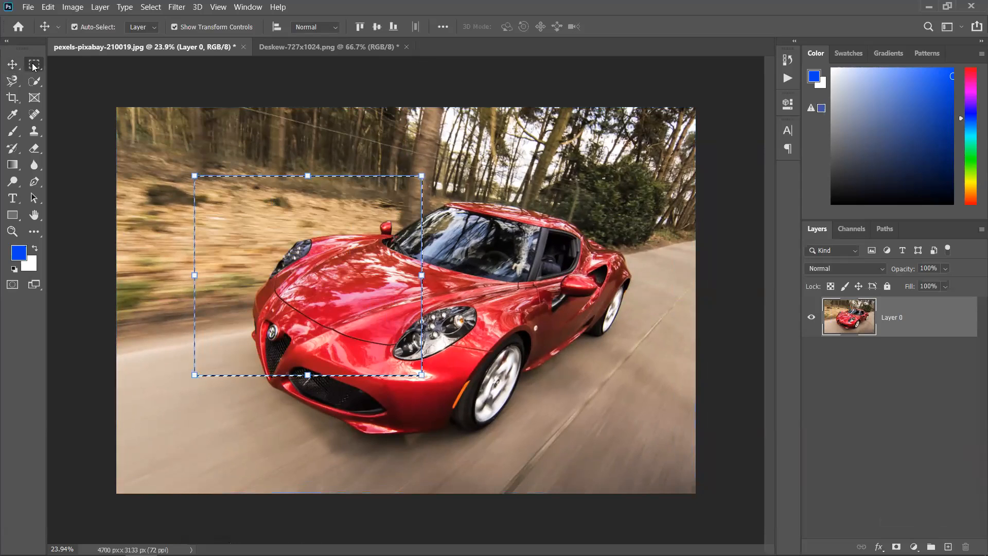
left_click(948, 547)
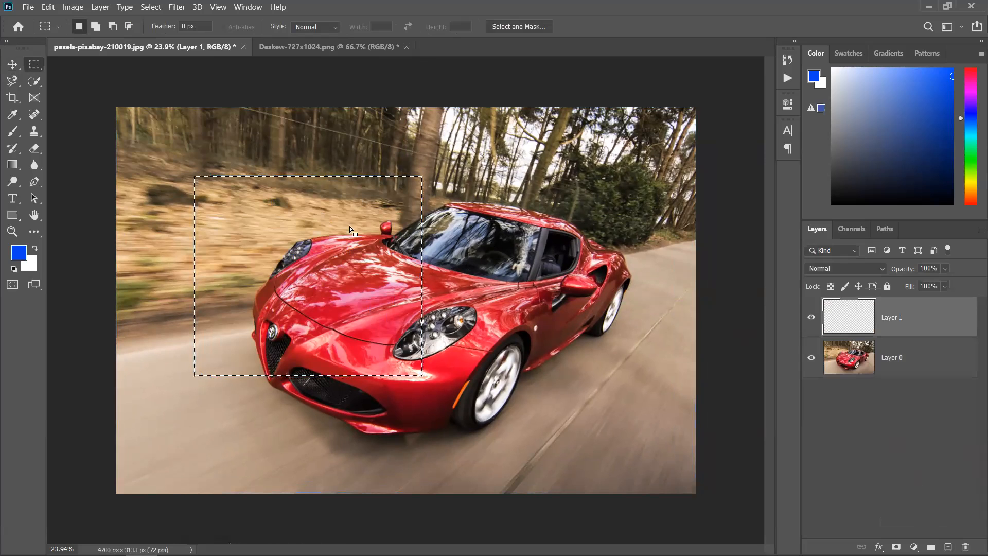
left_click(12, 64)
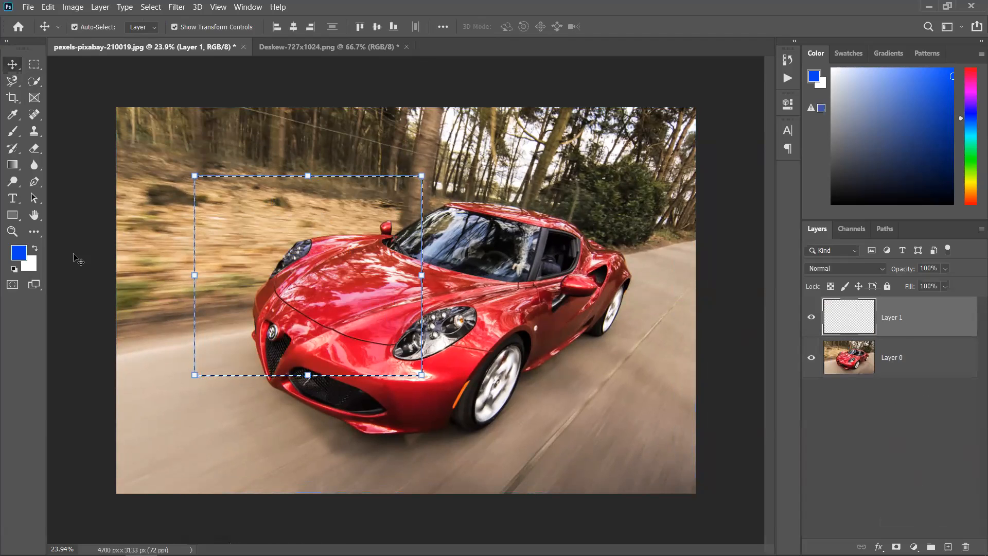
key("alt+BackSpace")
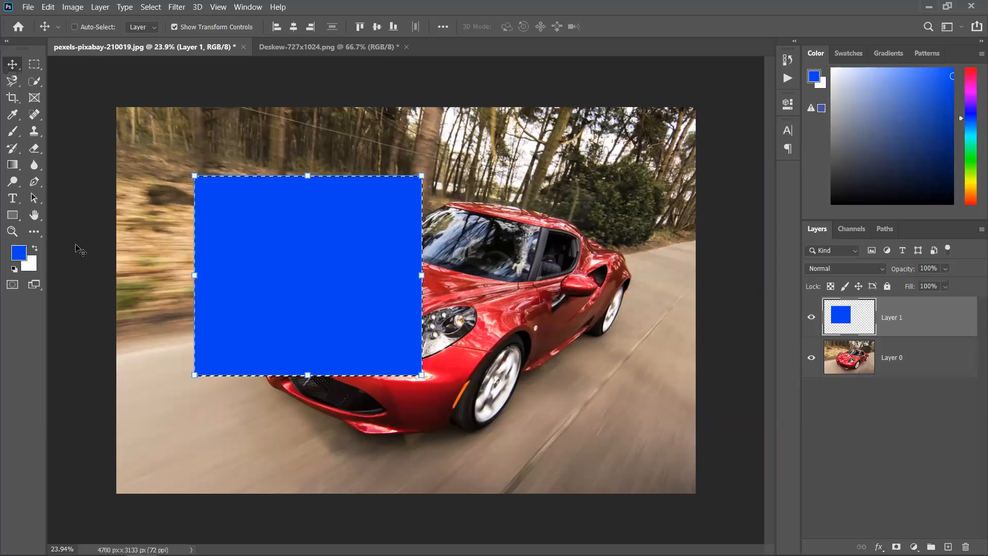
key("ctrl+d")
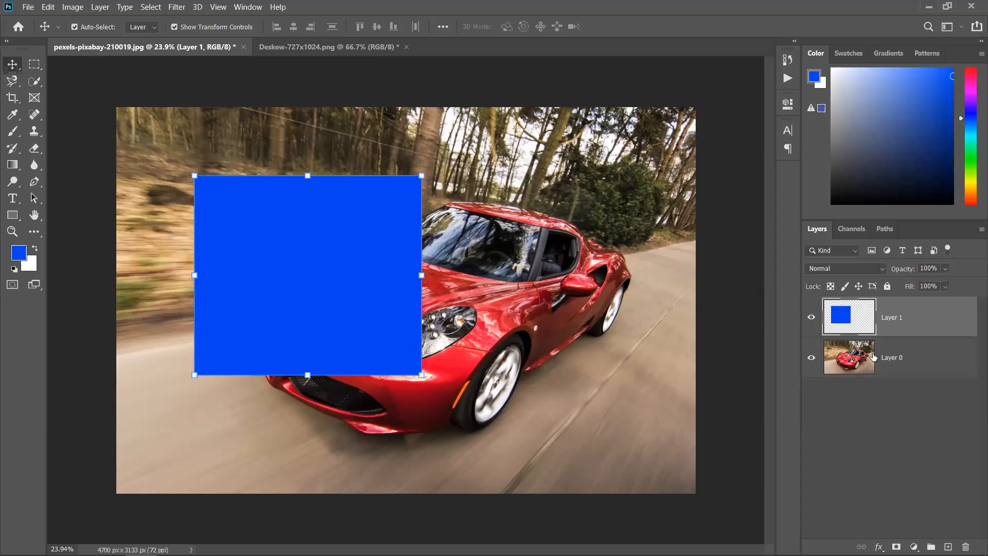
Move the blue rectangle on Layer 1 around over the car and undo the last change.
left_click(892, 435)
left_click_drag(329, 242, 427, 262)
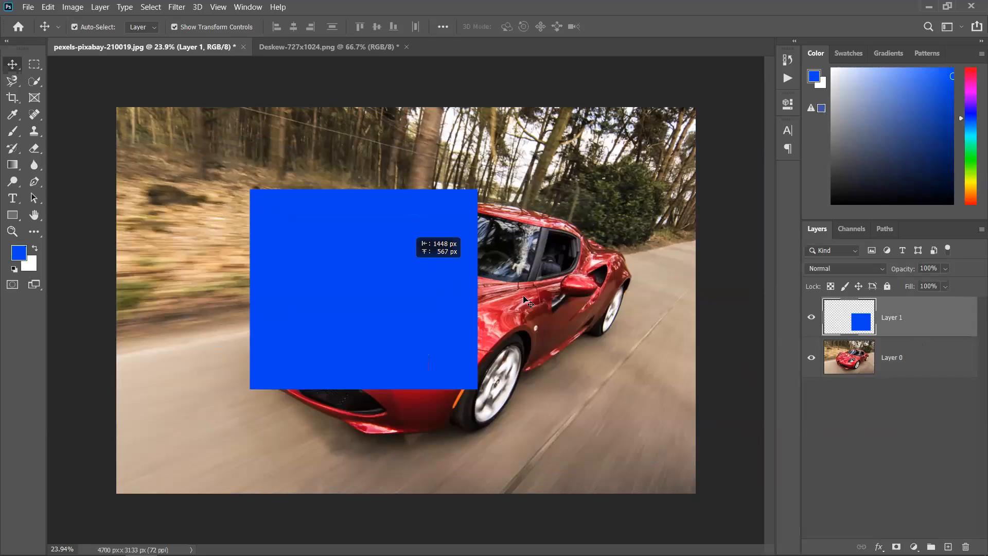
left_click(812, 316)
key("ctrl+z")
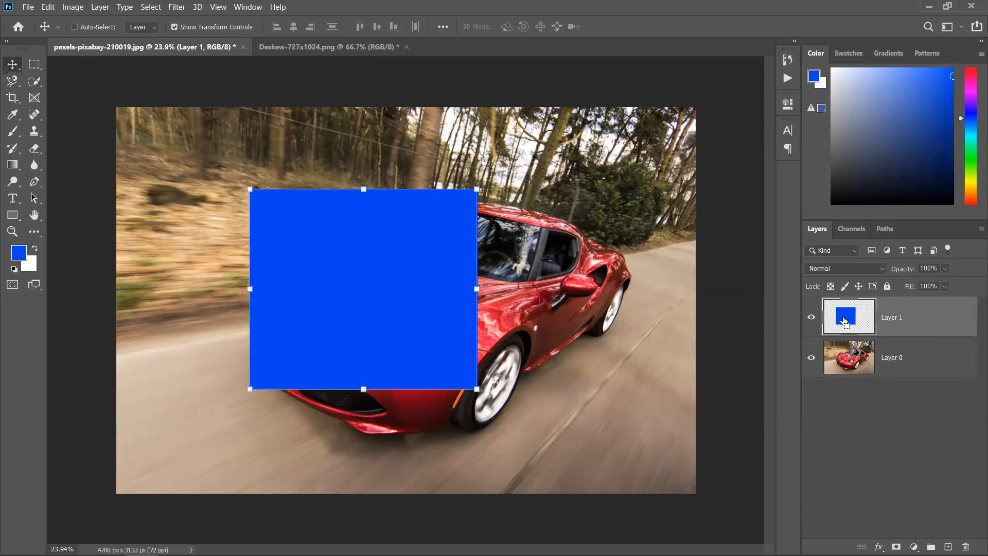
Load the blue rectangle on Layer 1 as a selection, fill it with a yellow foreground color, and deselect.
left_click(844, 320, "ctrl")
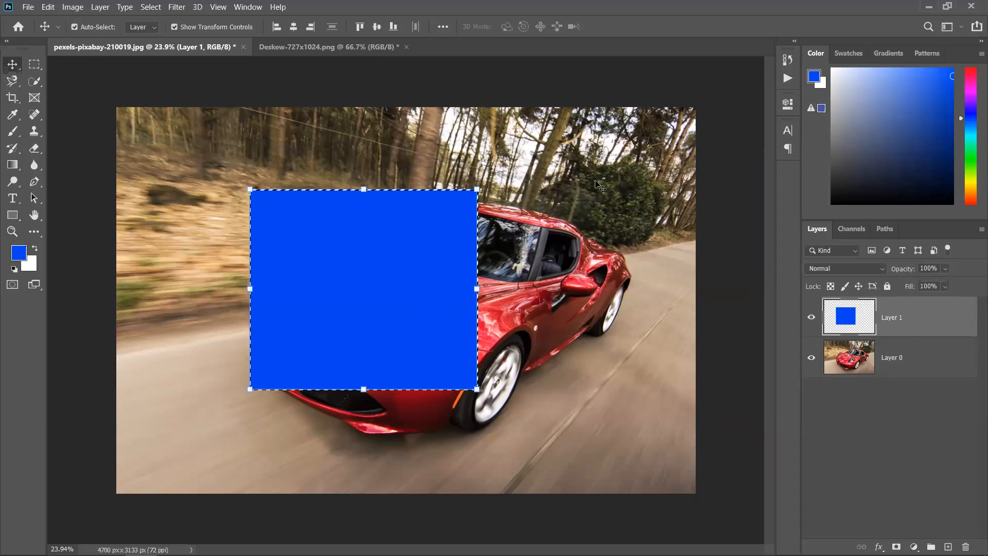
left_click(969, 182)
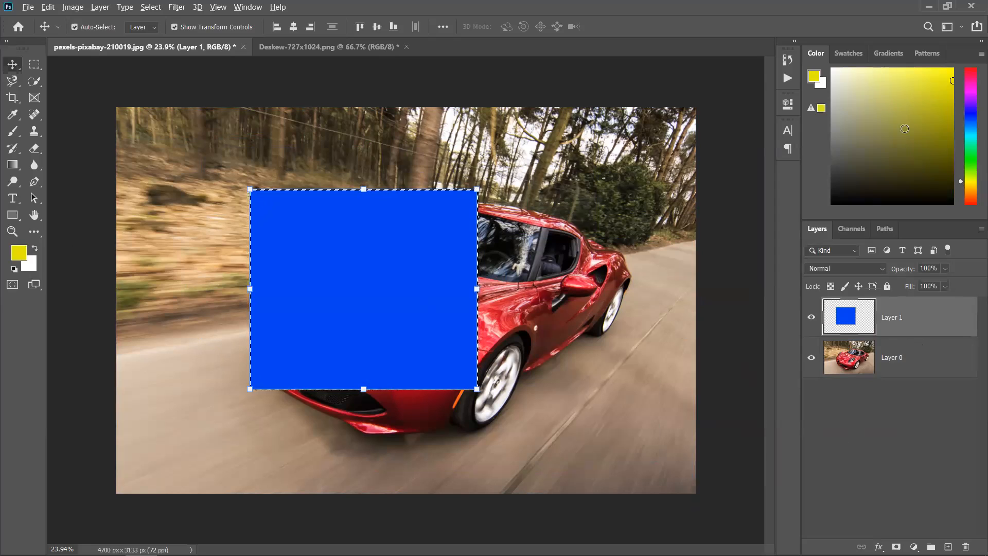
key("alt+BackSpace")
key("ctrl+d")
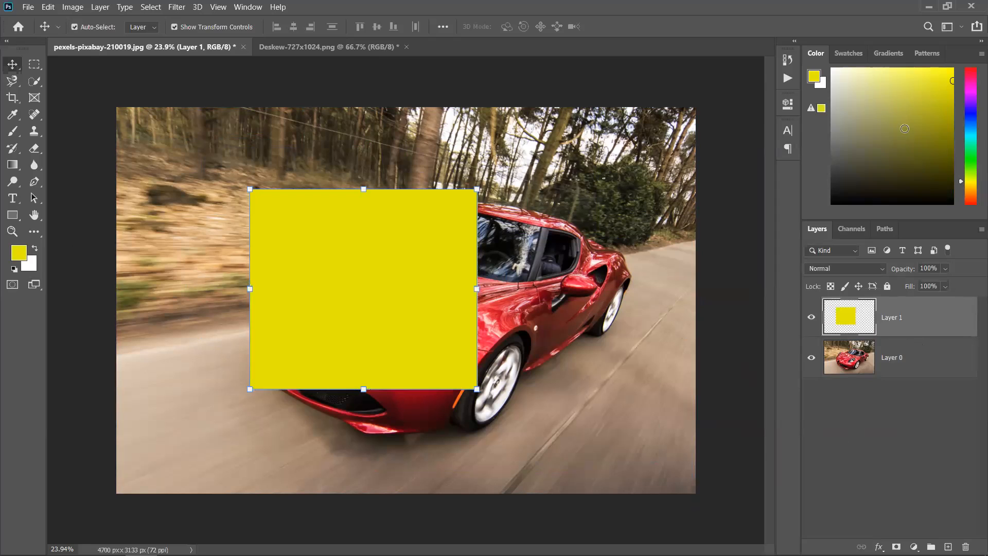
Move the yellow rectangle on Layer 1 around the image, placing it over the hood of the car.
left_click(581, 285, "ctrl")
left_click(382, 300)
left_click_drag(390, 320, 324, 303)
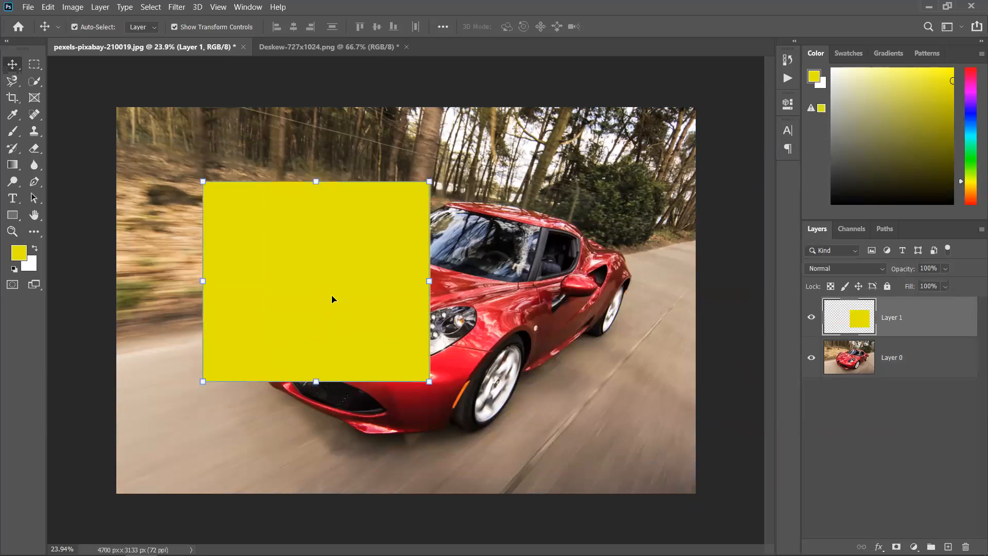
left_click_drag(444, 325, 366, 262)
key("ctrl+z")
left_click_drag(313, 284, 367, 309)
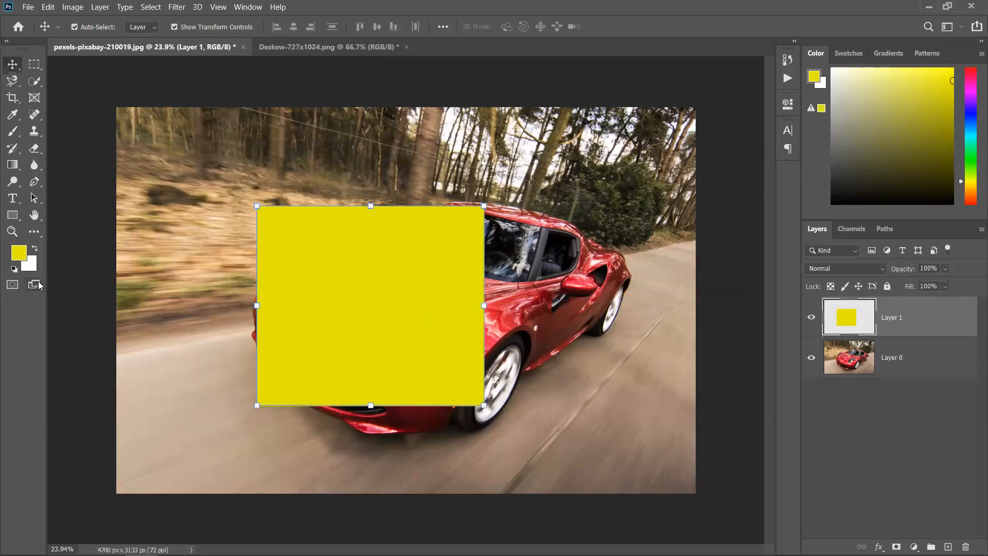
Choose a green foreground color, fill Layer 1 with it without any selection, and undo the fill.
left_click(970, 170)
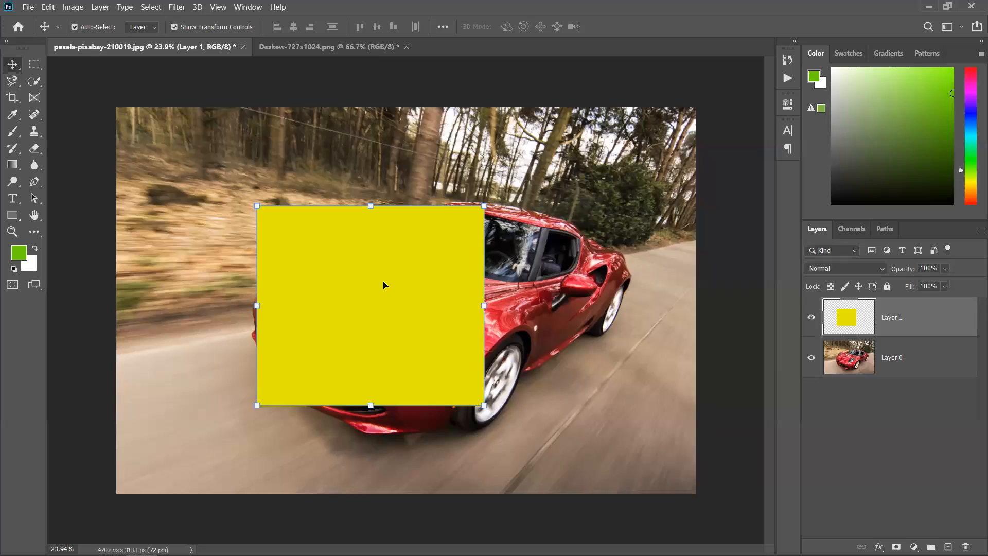
key("alt+BackSpace")
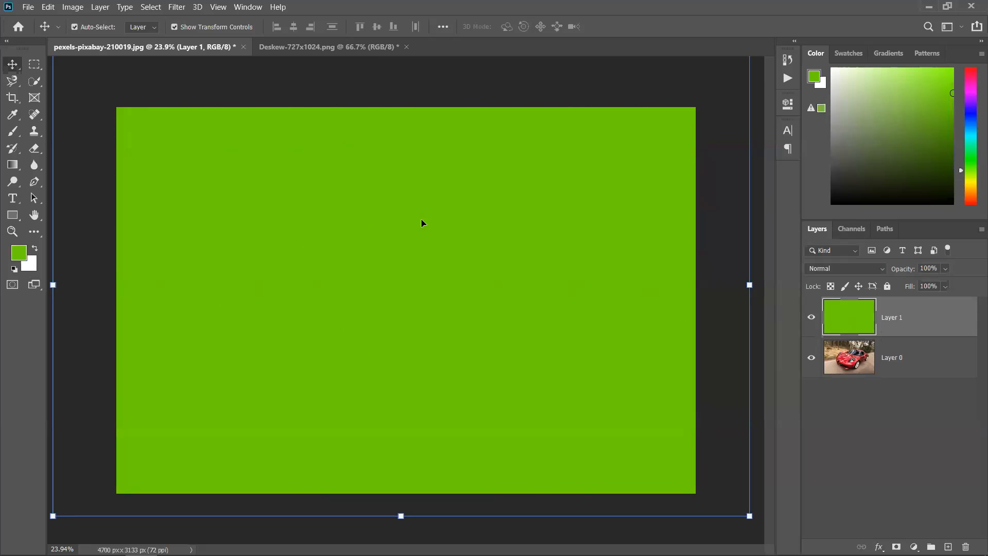
key("ctrl")
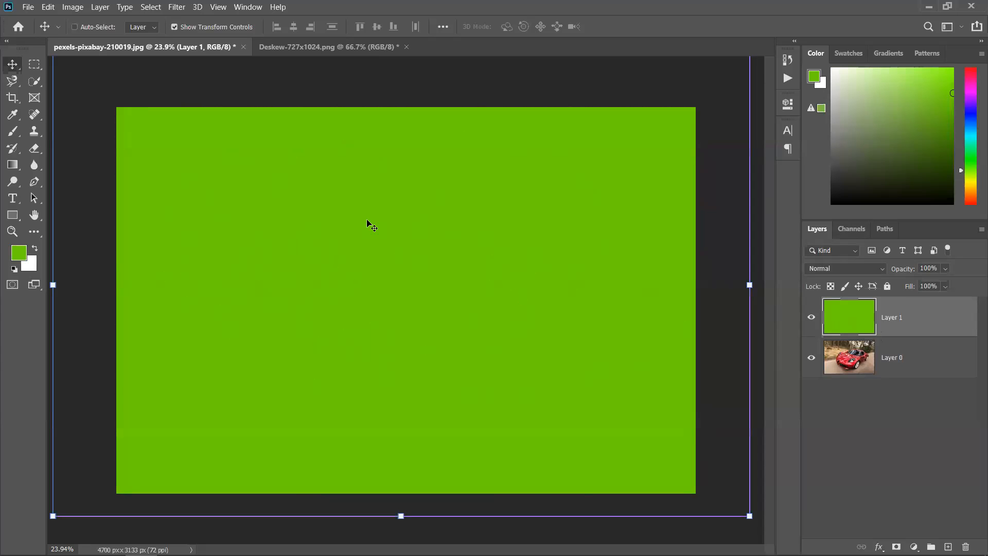
key("ctrl+z")
Move the yellow rectangle to the middle of the image, load it as a selection, and try a green fill before undoing it.
left_click_drag(371, 311, 430, 301)
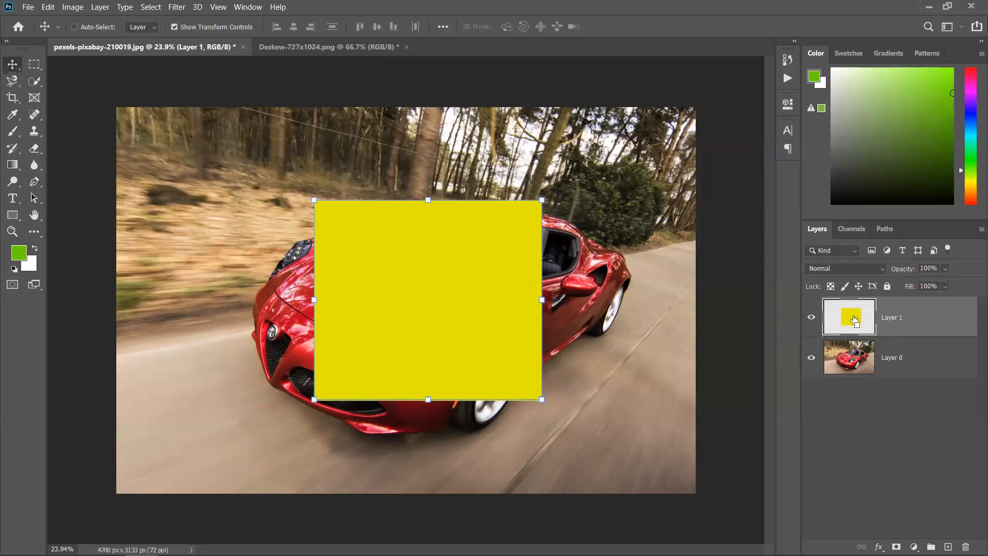
left_click(854, 320, "ctrl")
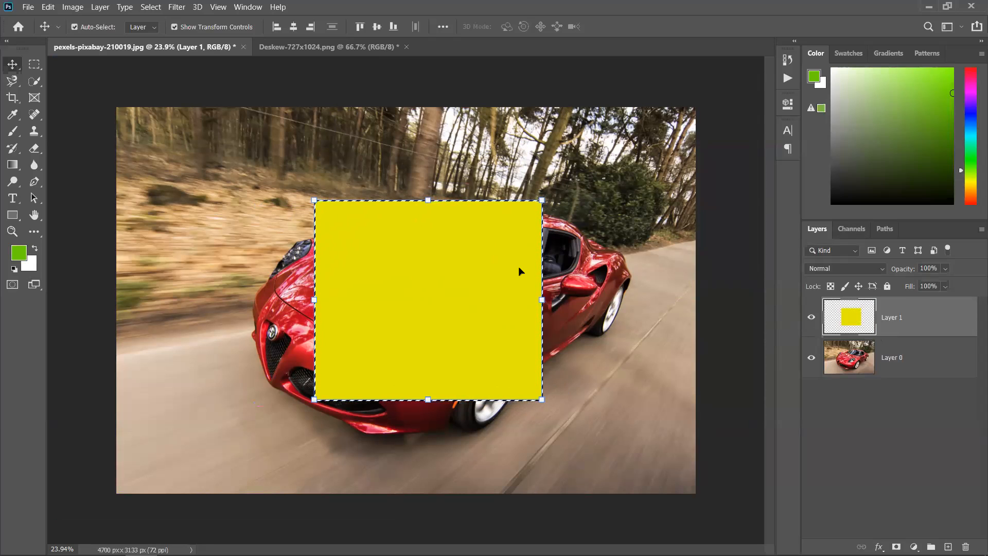
key("alt+BackSpace")
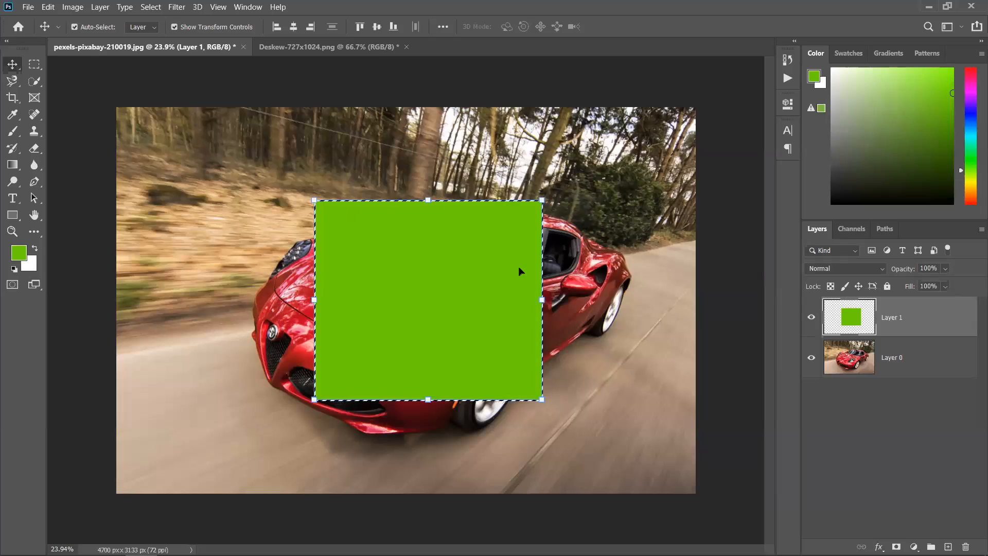
key("ctrl+z")
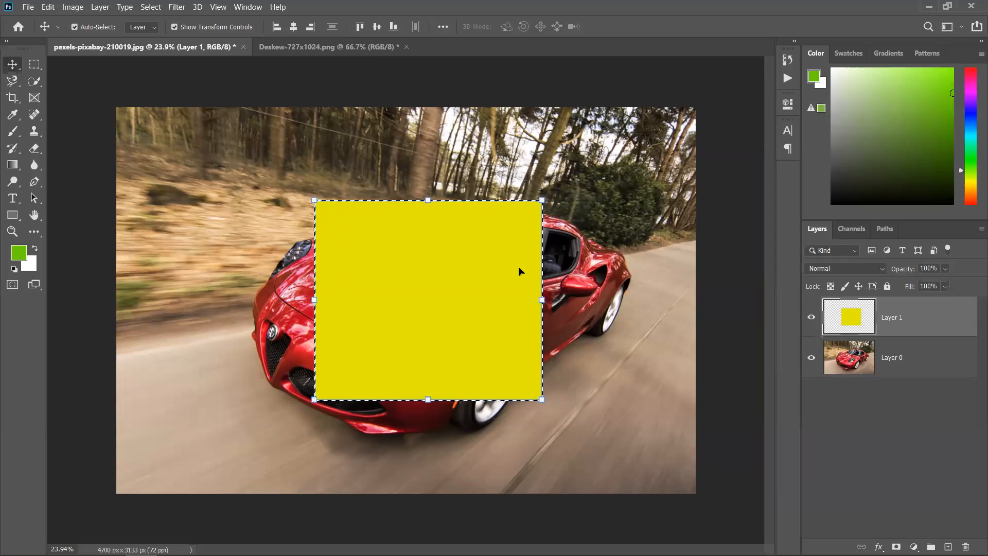
Invert the selection and fill the area around the yellow rectangle on Layer 1 with the green foreground color.
key("ctrl")
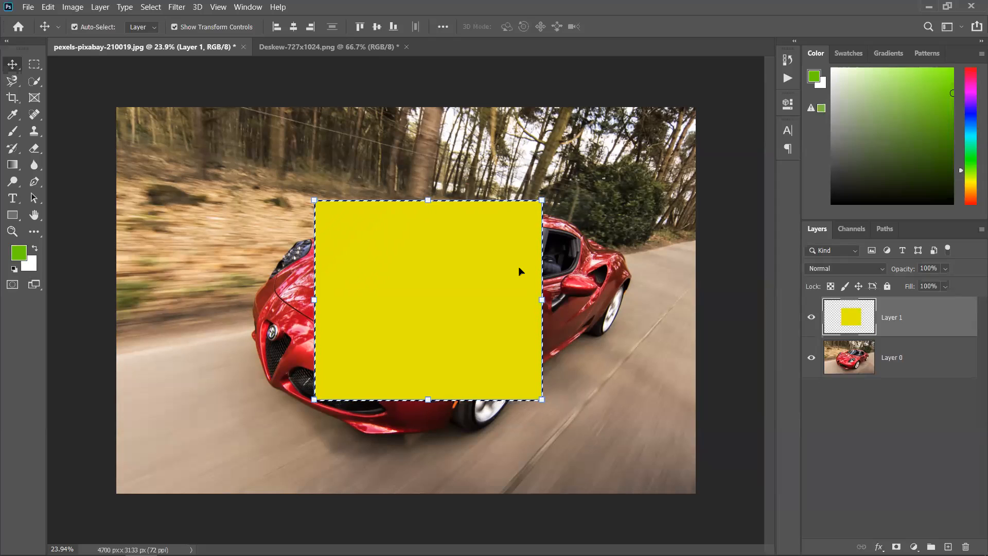
key("ctrl")
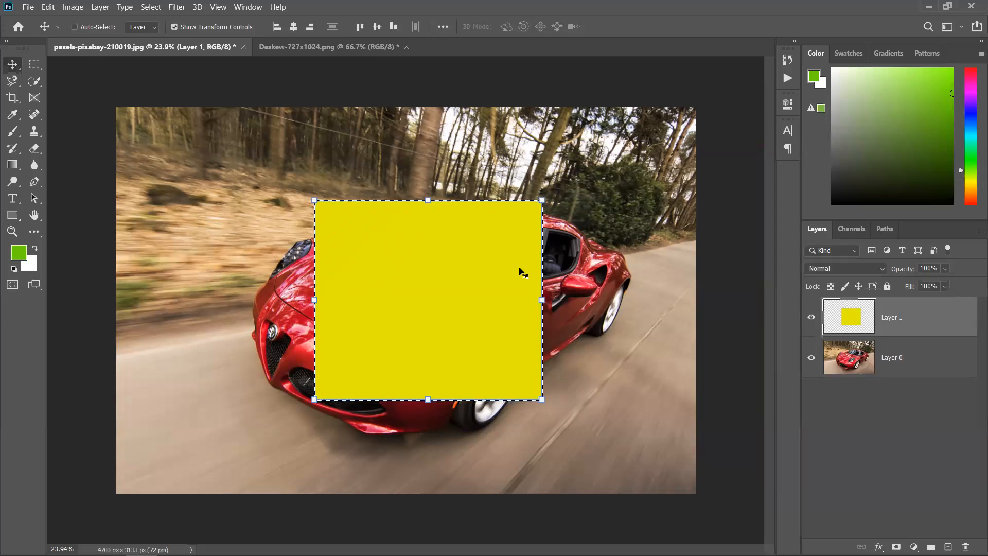
key("ctrl+a")
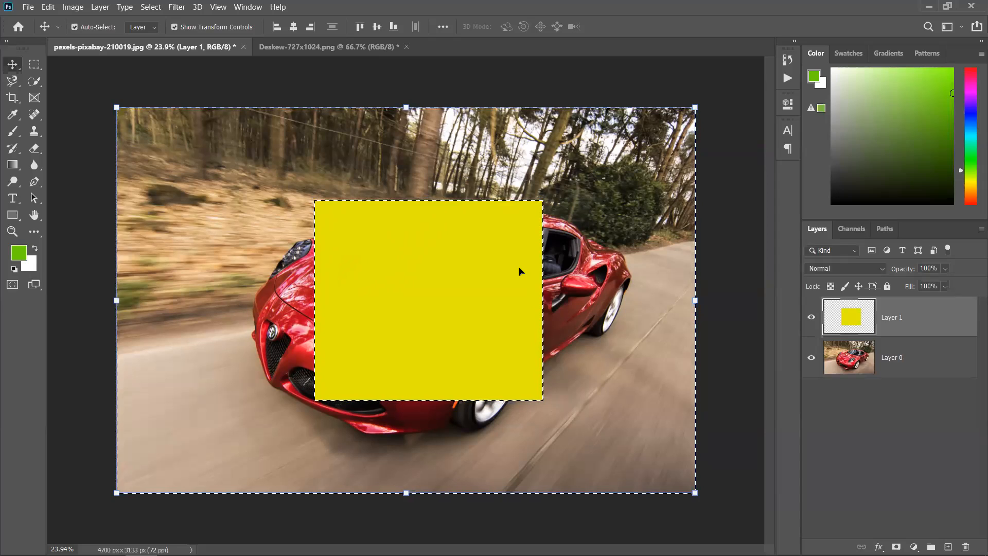
key("alt+BackSpace")
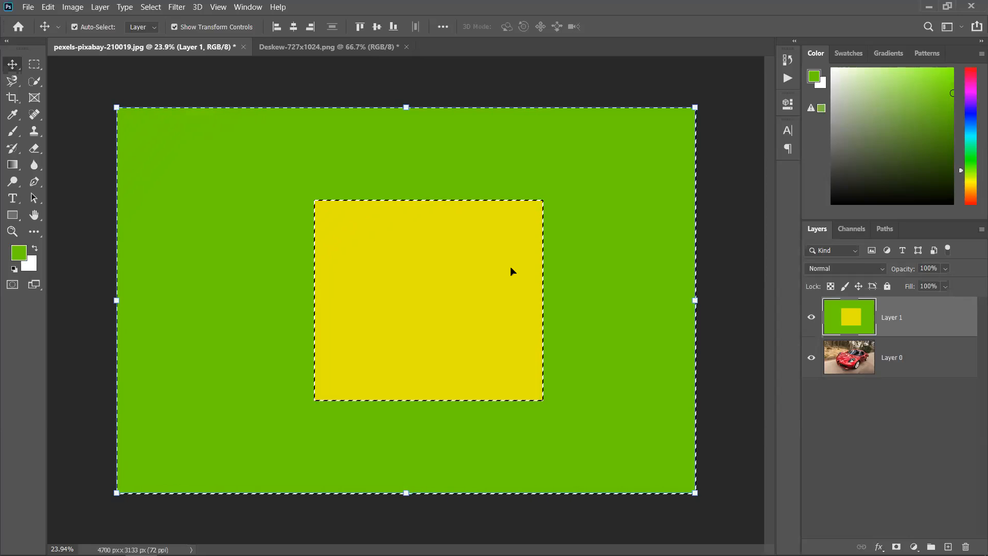
Cut the green area around the yellow rectangle from Layer 1 and clear the selection.
key("ctrl")
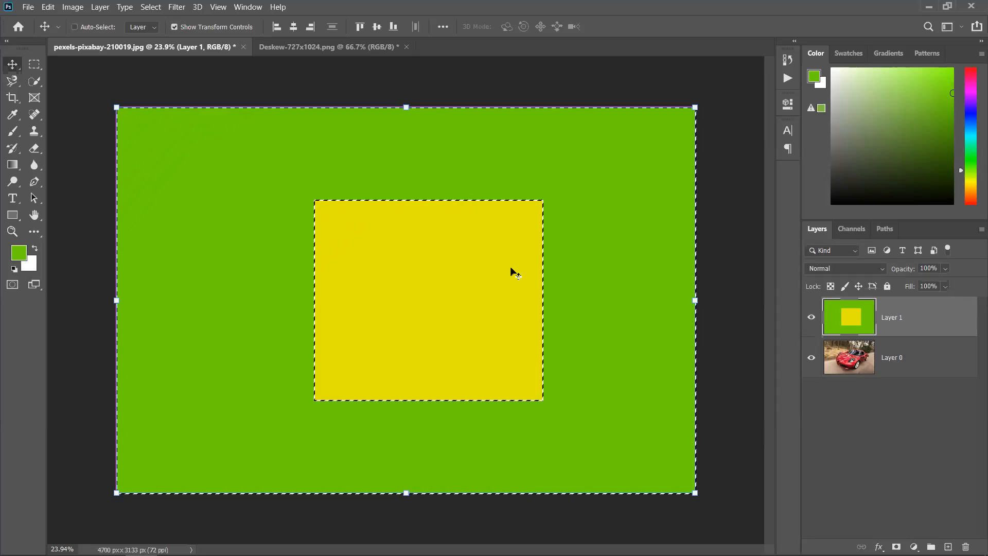
key("ctrl+x")
key("ctrl+d")
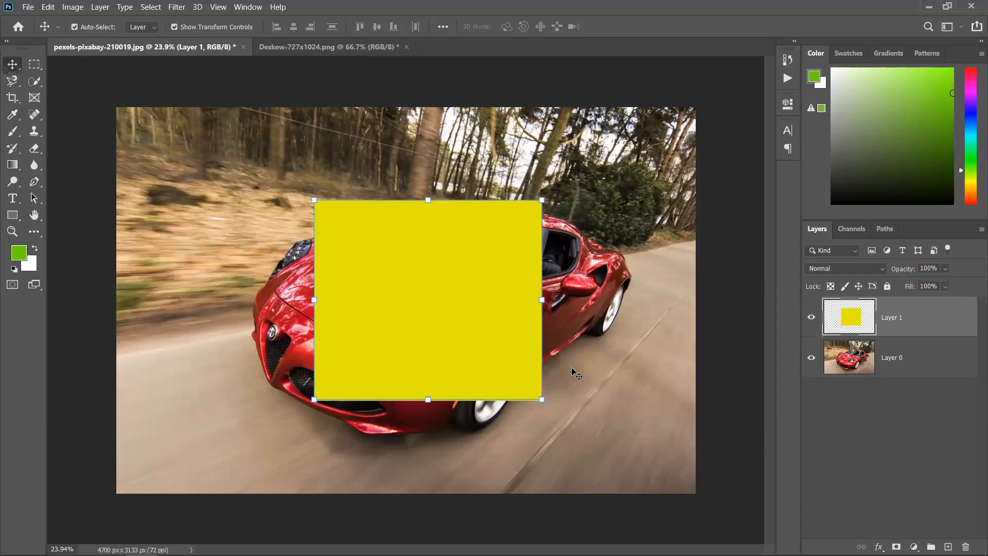
Move the yellow rectangle over the front of the car and load its outline as a selection.
left_click_drag(400, 298, 391, 339)
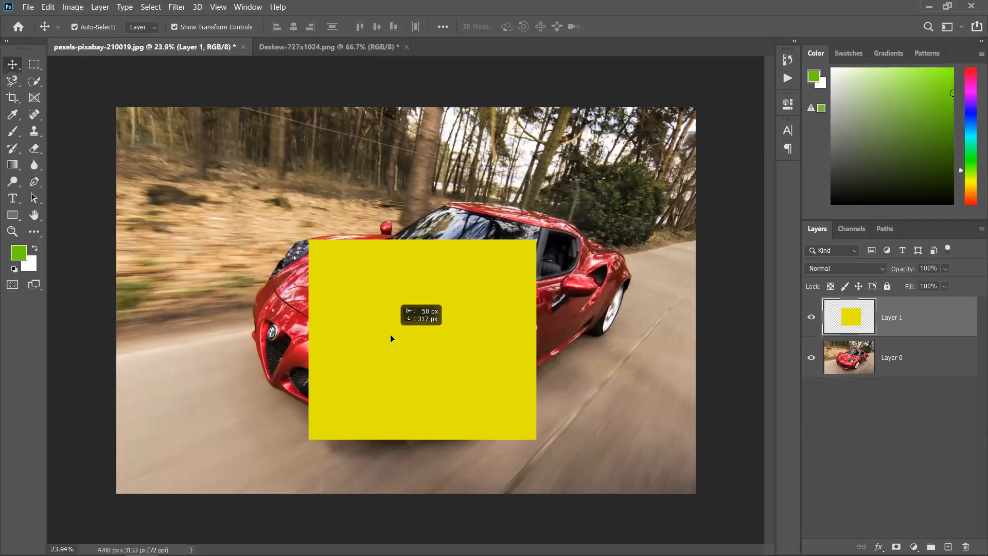
mouse_move(391, 338)
left_mouse_down()
mouse_move(386, 307)
mouse_move(377, 327)
left_mouse_up()
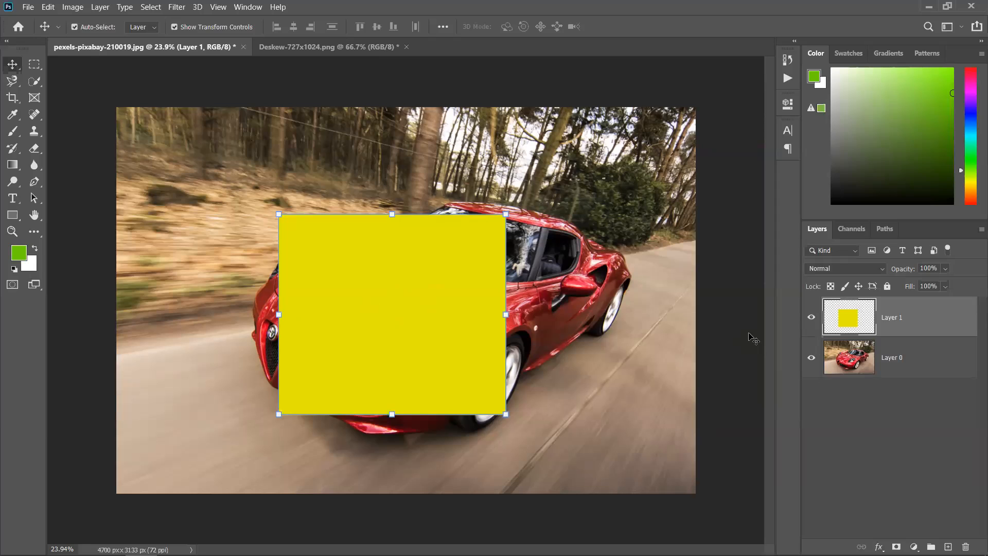
left_click(859, 329, "ctrl")
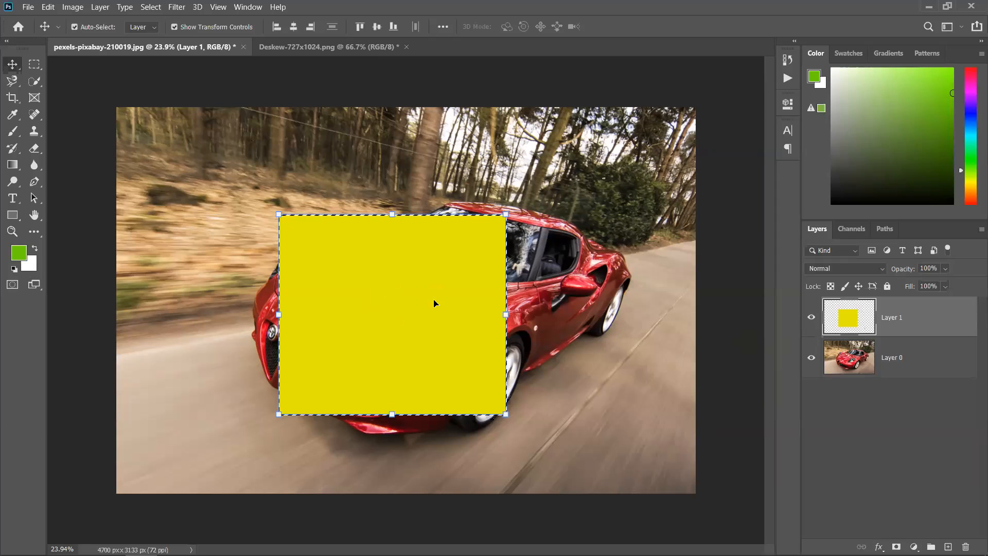
Choose an orange foreground color and paint inside the selected rectangle with a soft 291 px brush.
left_click(972, 148)
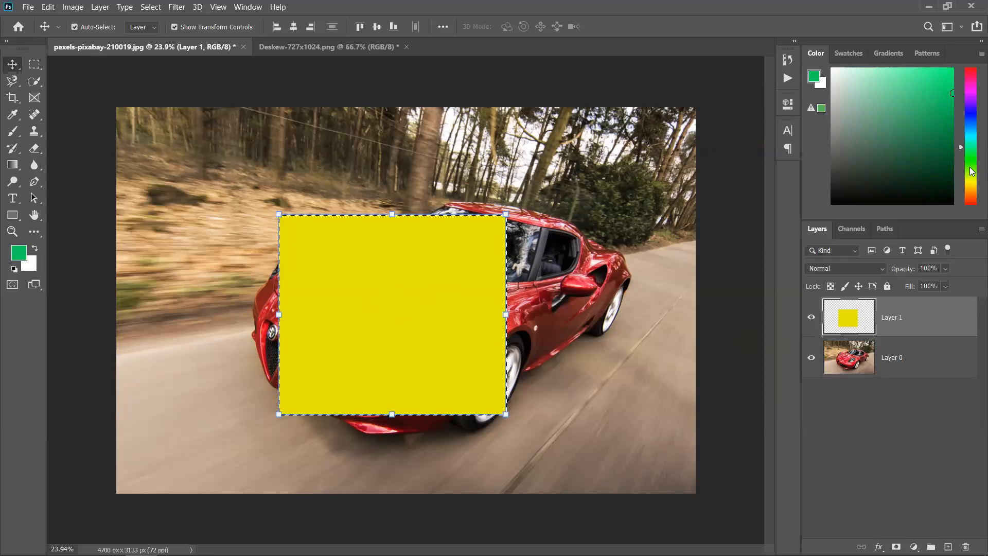
left_click(971, 196)
left_click_drag(933, 87, 964, 50)
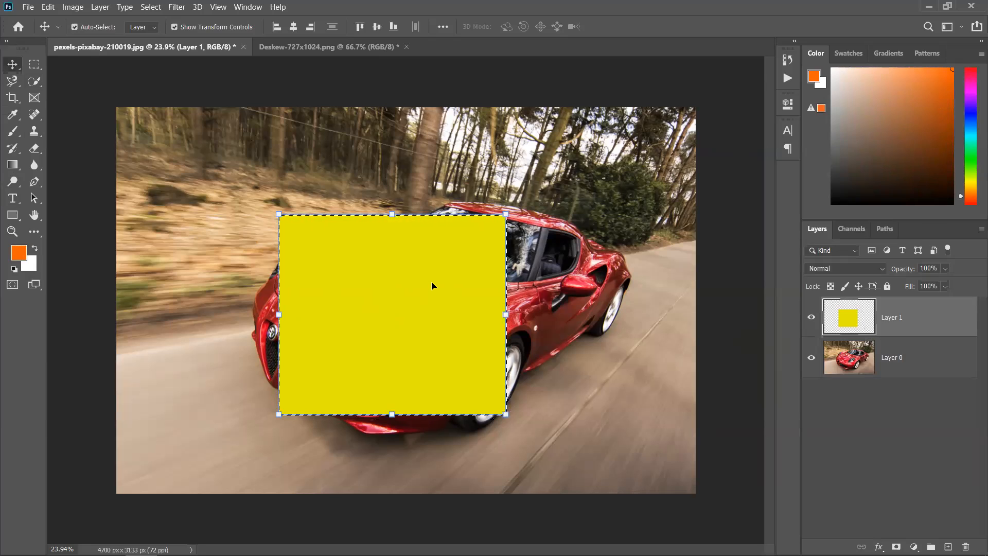
left_click(13, 131)
right_click(416, 273)
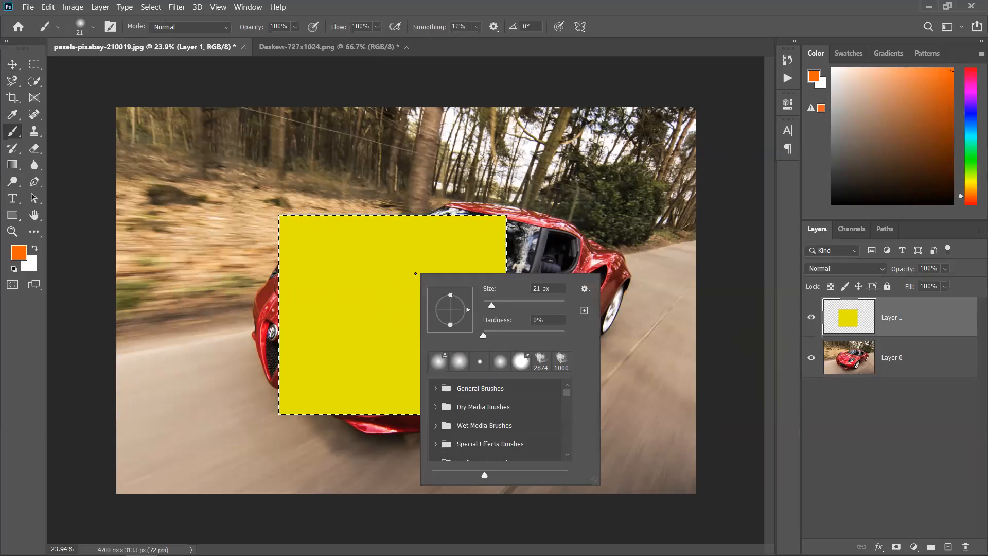
left_click_drag(492, 305, 548, 307)
left_click_drag(345, 219, 256, 280)
mouse_move(307, 167)
left_mouse_down()
mouse_move(250, 429)
mouse_move(550, 176)
mouse_move(327, 470)
mouse_move(357, 283)
mouse_move(334, 218)
left_mouse_up()
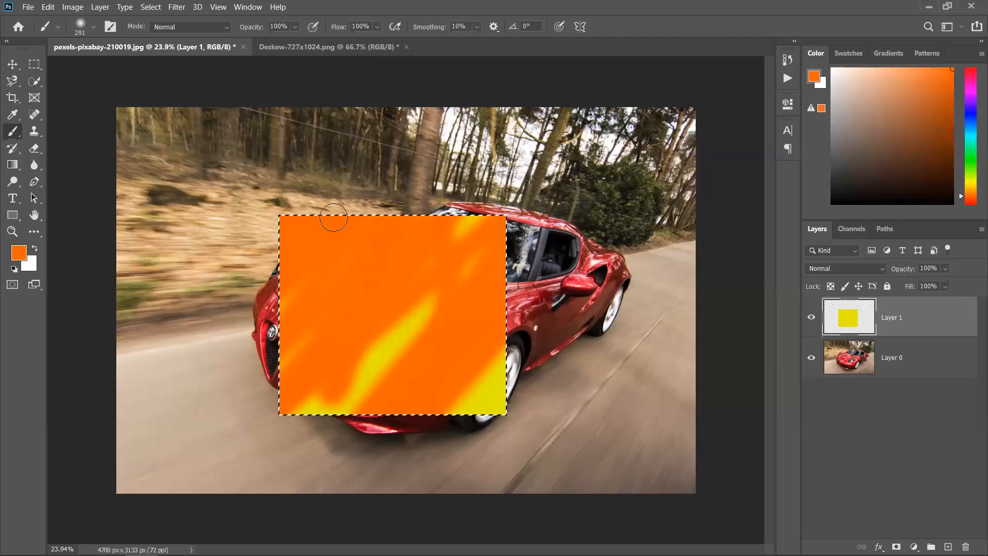
Set the brush to 511 px with 100% hardness and paint the remaining yellow areas of the rectangle orange.
right_click(386, 266)
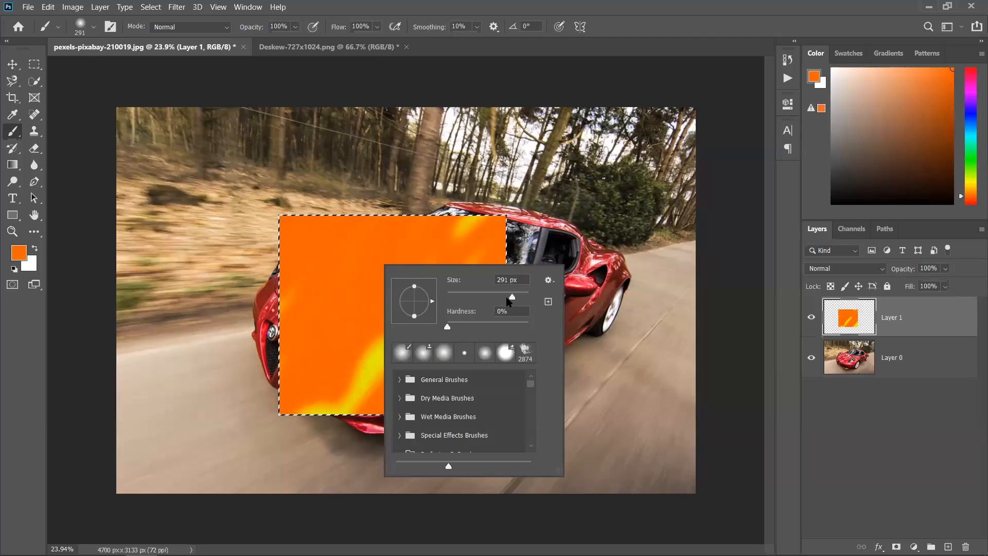
left_click_drag(489, 325, 587, 325)
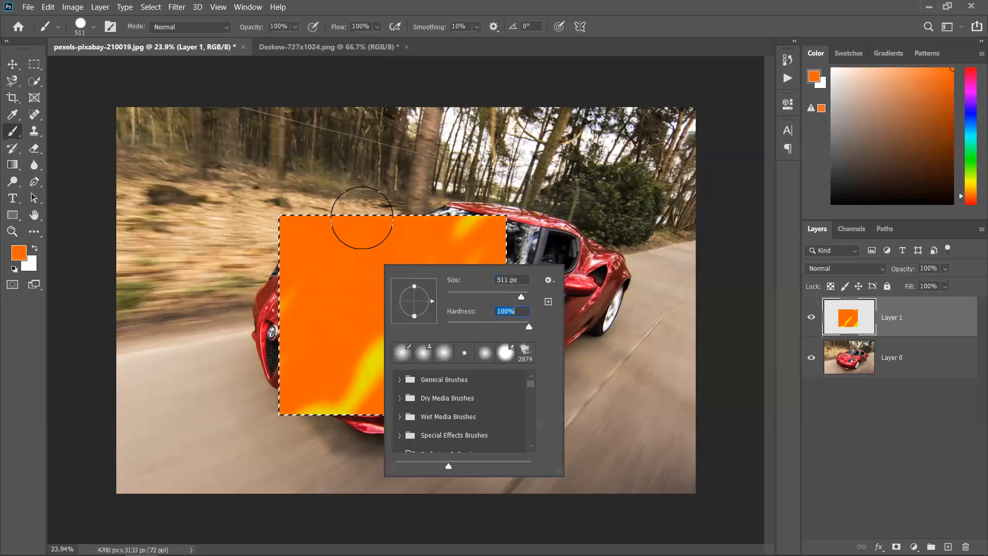
left_click_drag(361, 217, 493, 227)
left_click_drag(434, 401, 352, 254)
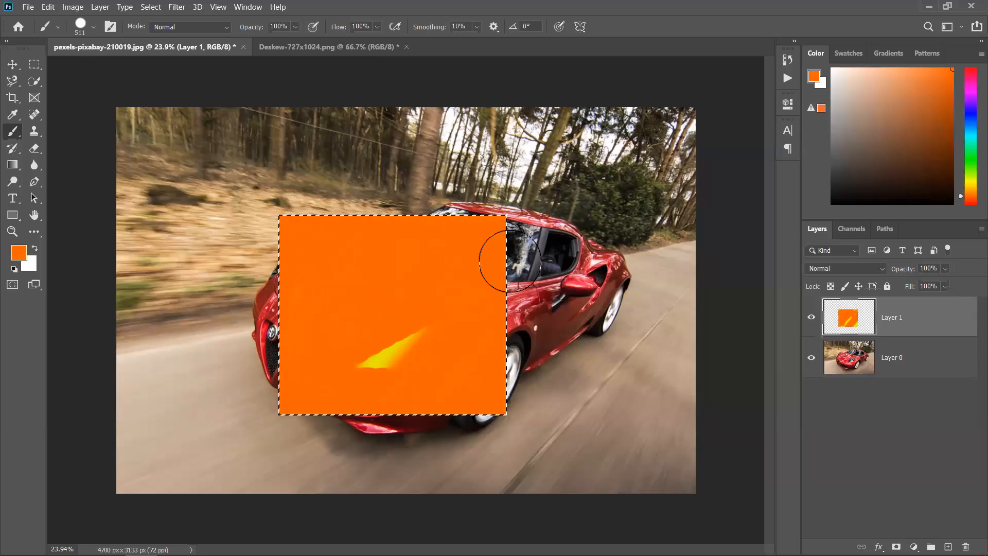
left_click_drag(511, 261, 489, 426)
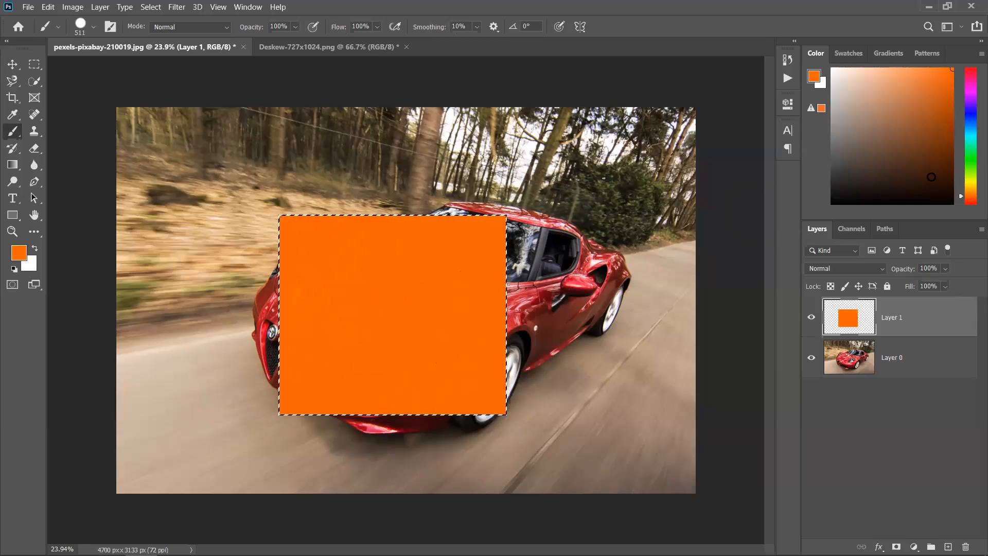
Choose a blue foreground color and fill the selected rectangle with it using the Paint Bucket tool.
left_click(972, 150)
left_click_drag(974, 131, 973, 114)
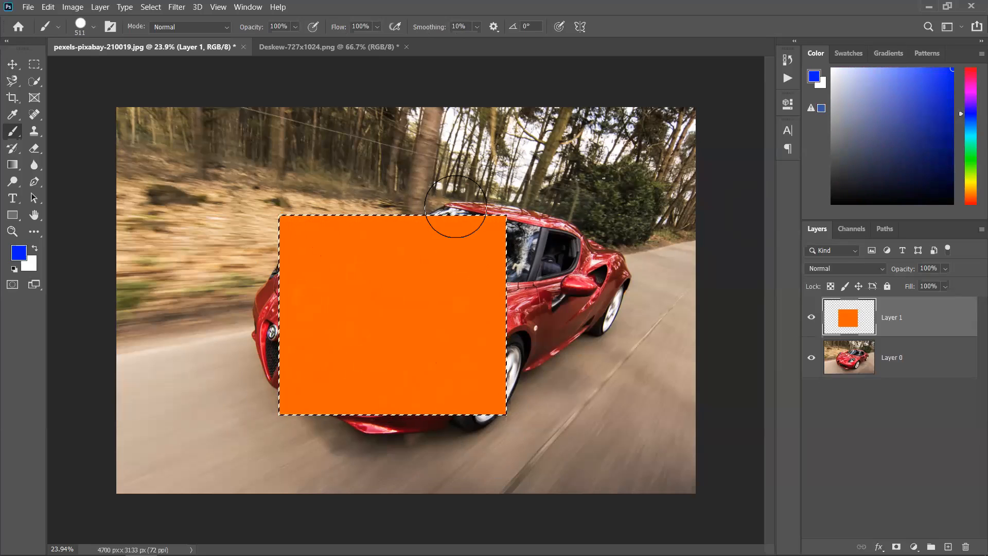
left_click(9, 130)
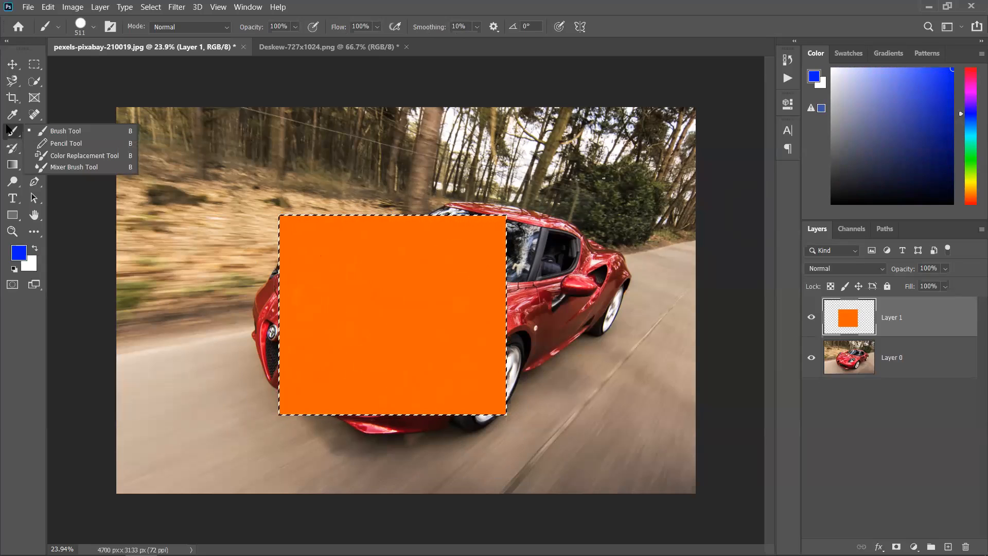
left_click(11, 117)
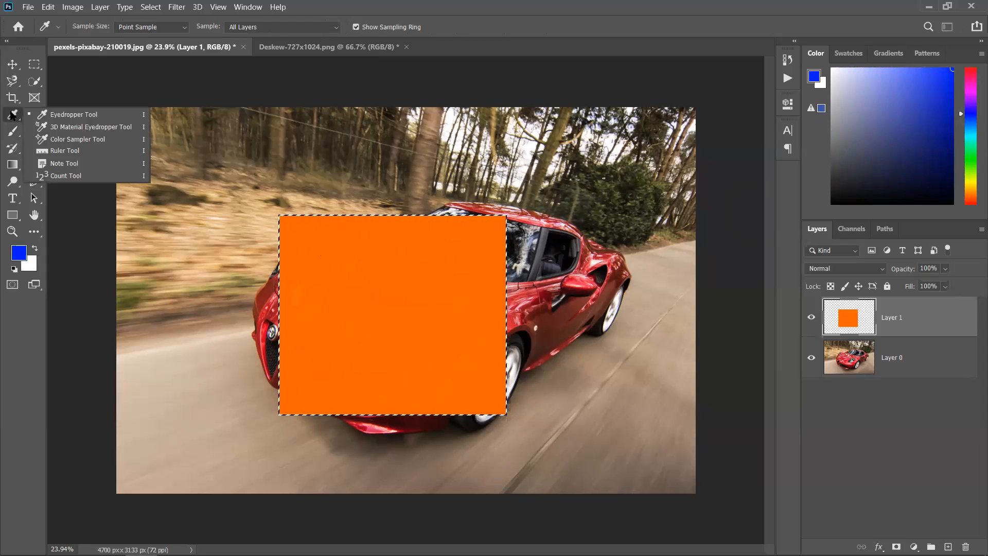
left_click(13, 164)
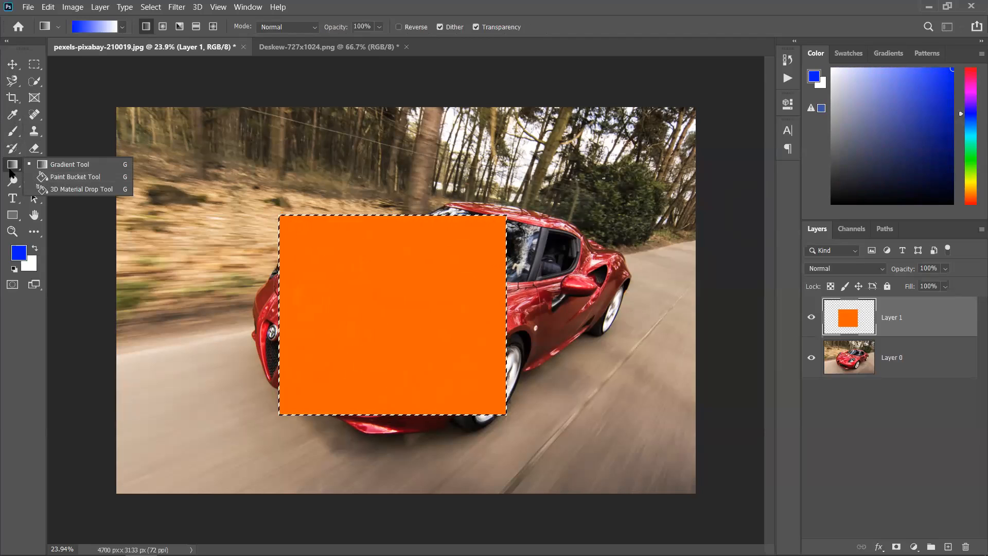
left_click(76, 178)
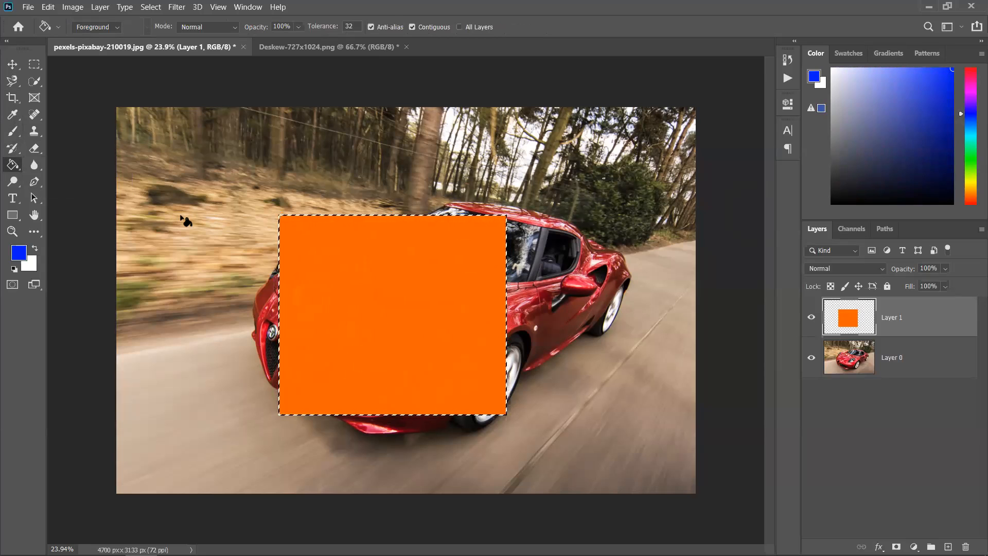
left_click(352, 251)
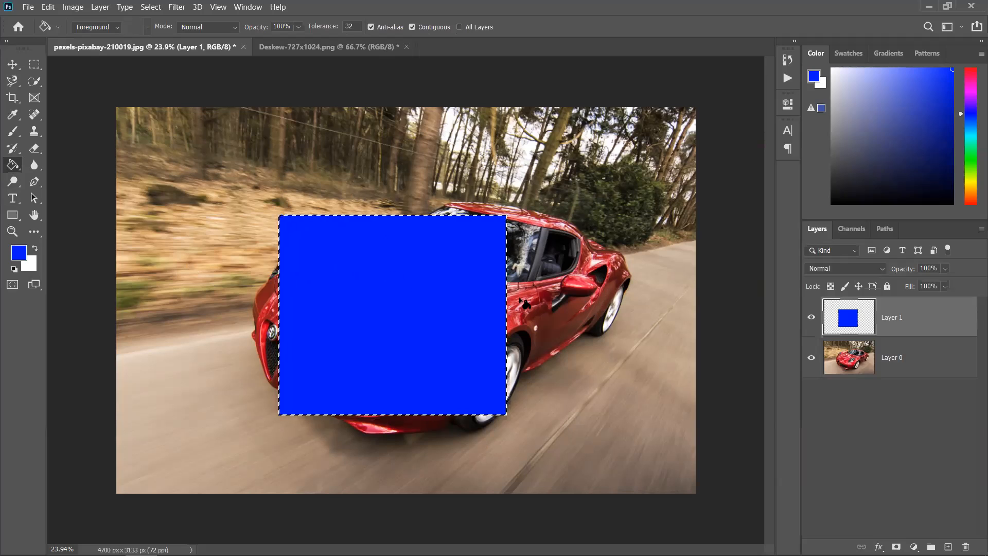
Refill the selected rectangle with bright green, a dull dark green and near-black using the Paint Bucket tool.
left_click(972, 169)
left_click(405, 363)
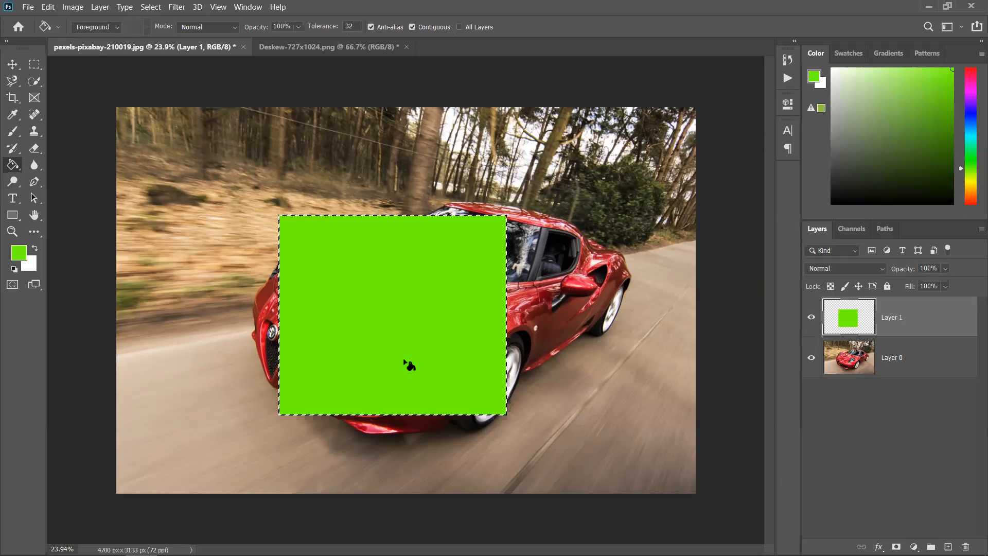
left_click(939, 98)
left_click(881, 143)
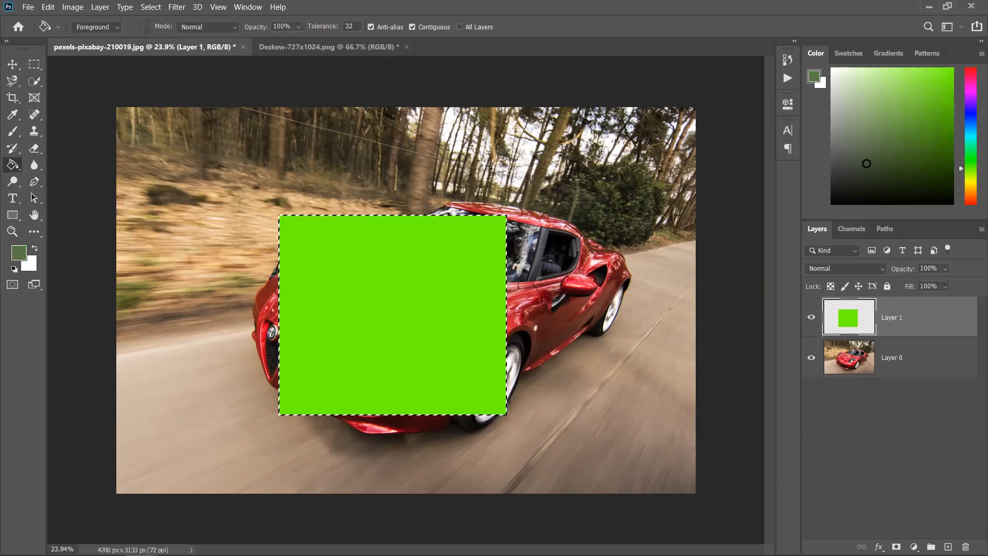
left_click(342, 295)
left_click(921, 199)
left_click(405, 376)
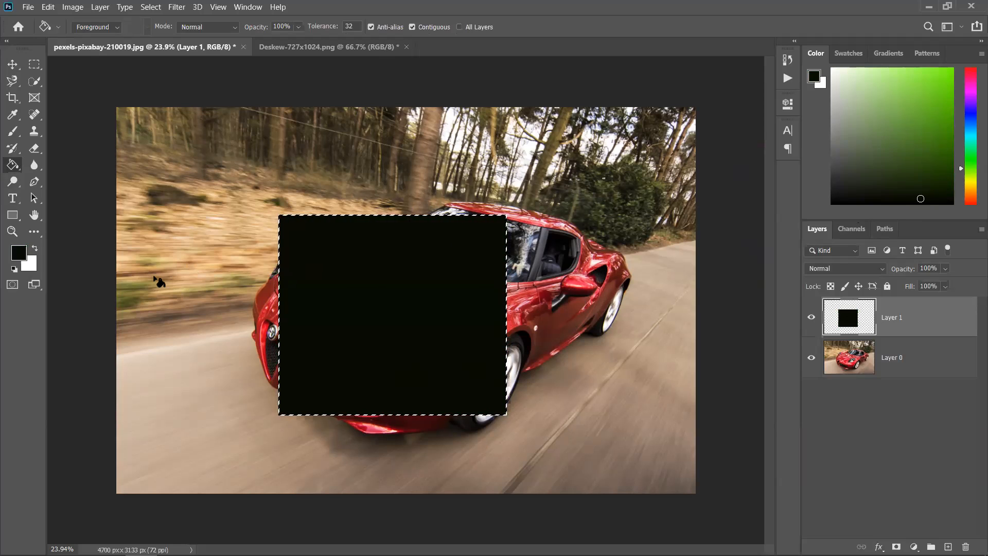
Clear the selection and delete Layer 1 with the black rectangle.
left_click(12, 64)
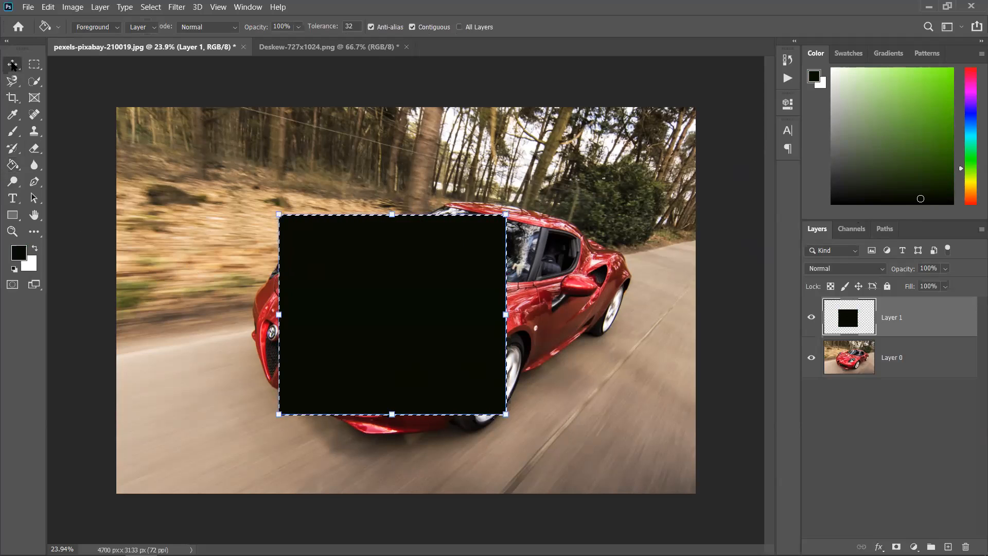
key("ctrl")
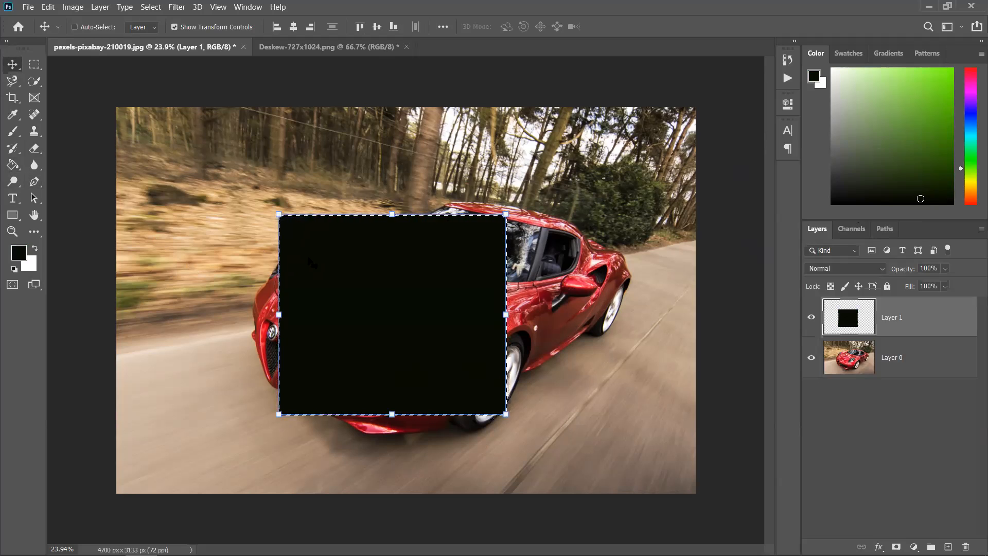
key("ctrl")
key("ctrl+d")
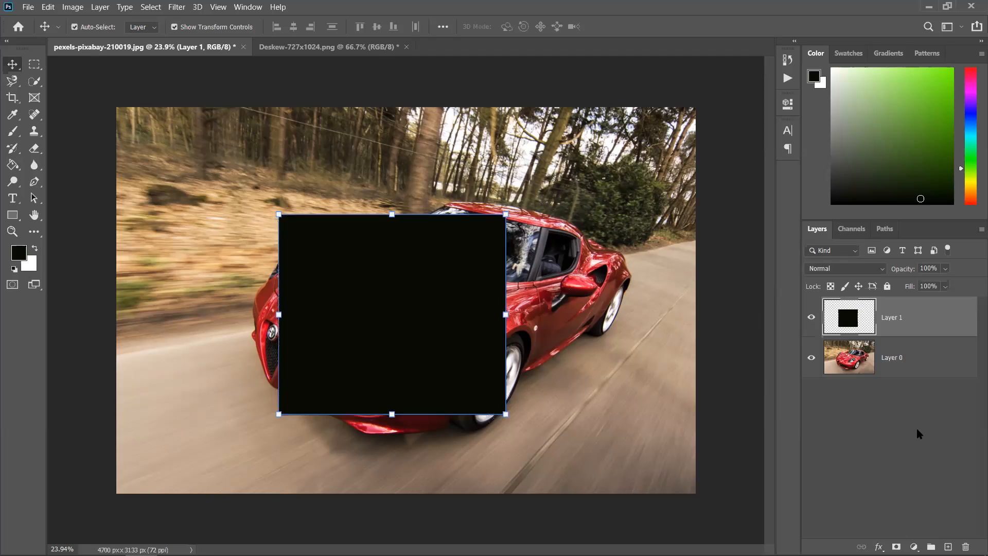
left_click(897, 357)
left_click(916, 326)
key("Delete")
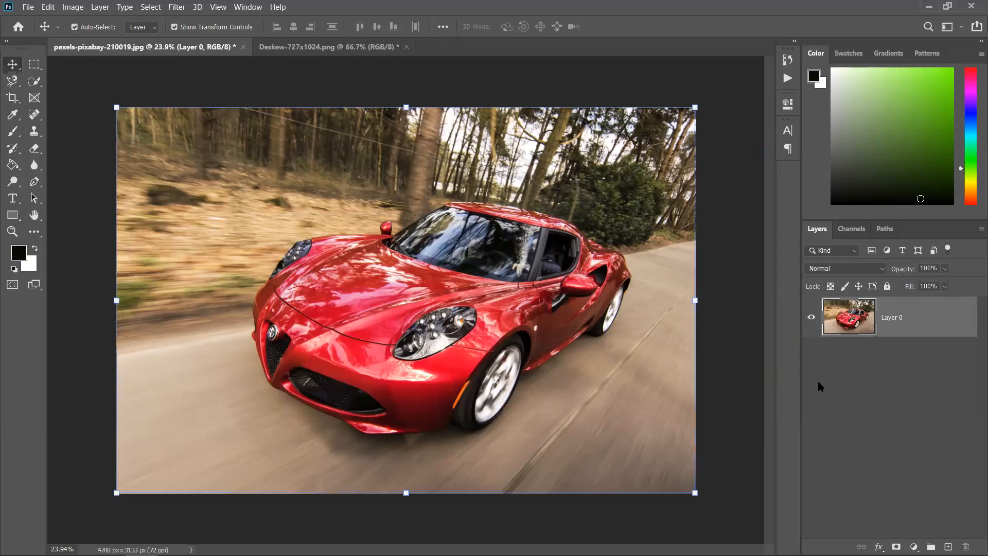
Activate the Brush tool and make Layer 0 the active layer.
left_click(853, 389)
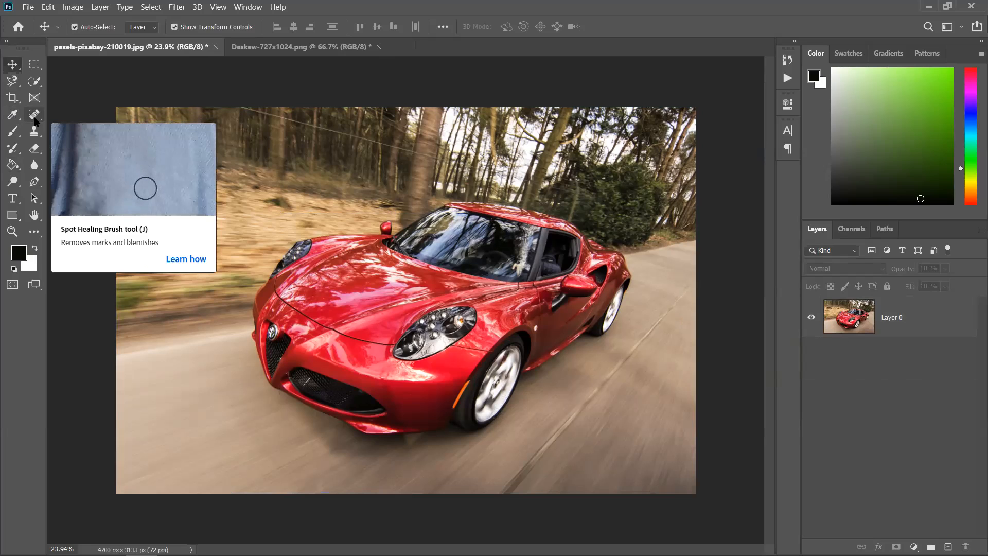
left_click(9, 137)
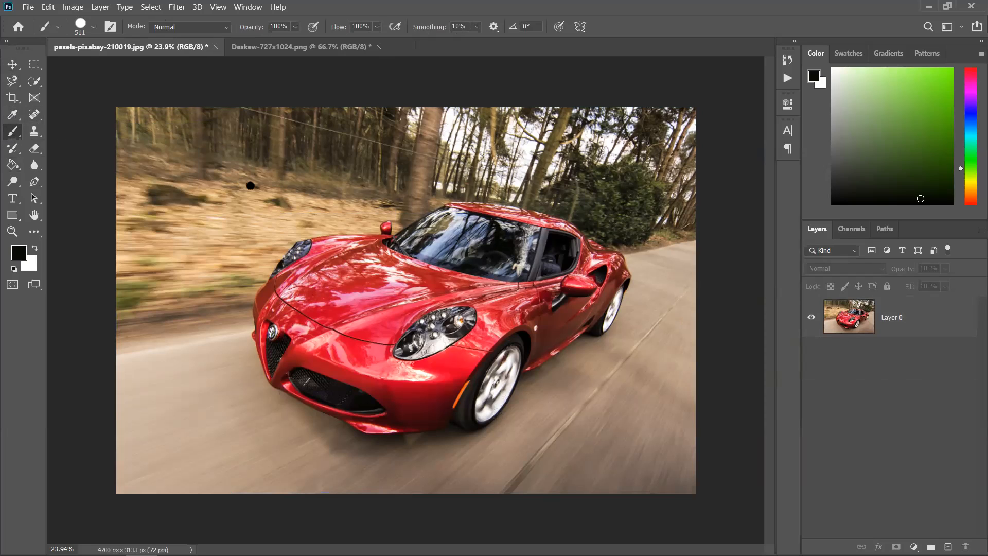
left_click(927, 317)
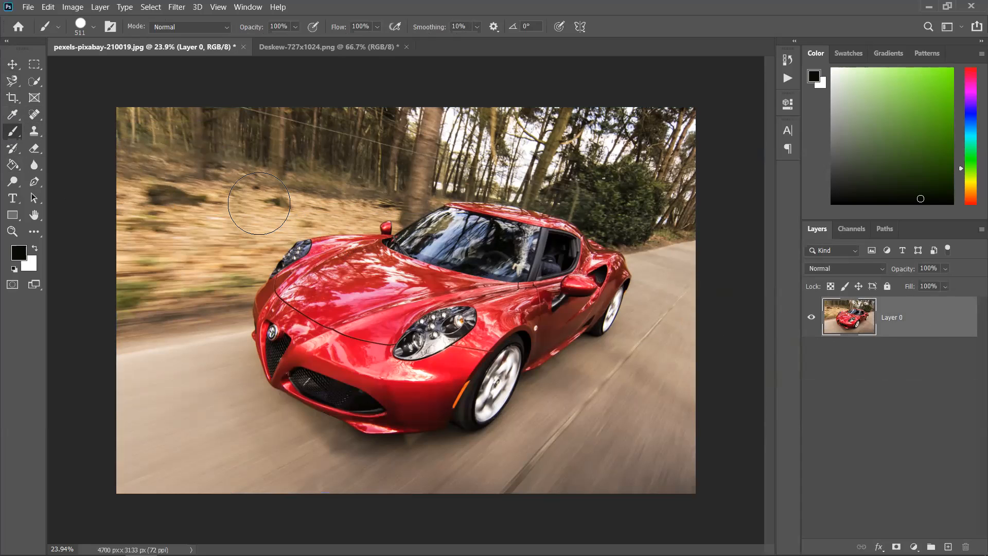
Try painting two black strokes directly across the car photo on Layer 0, and undo both.
mouse_move(181, 237)
left_mouse_down()
mouse_move(232, 342)
mouse_move(326, 220)
mouse_move(452, 324)
mouse_move(639, 278)
mouse_move(623, 319)
left_mouse_up()
mouse_move(180, 170)
left_mouse_down()
mouse_move(196, 160)
mouse_move(453, 155)
mouse_move(464, 175)
left_mouse_up()
key("ctrl+z")
key("ctrl+z")
Add a new empty layer above the photo, reduce the brush to 183 px, and undo a test dab.
left_click(948, 546)
right_click(258, 155)
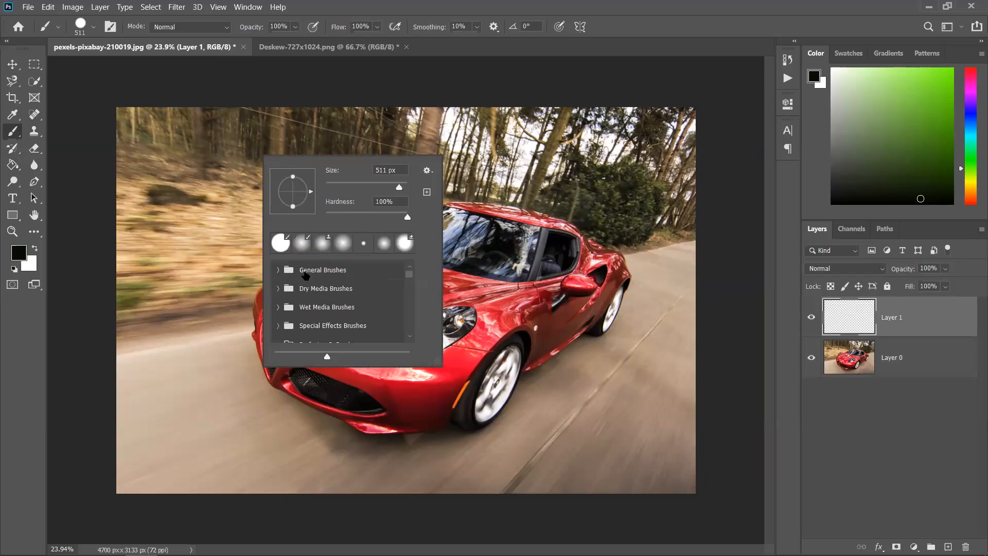
mouse_move(399, 191)
left_mouse_down()
mouse_move(348, 189)
mouse_move(386, 191)
left_mouse_up()
left_click(487, 228)
key("ctrl+z")
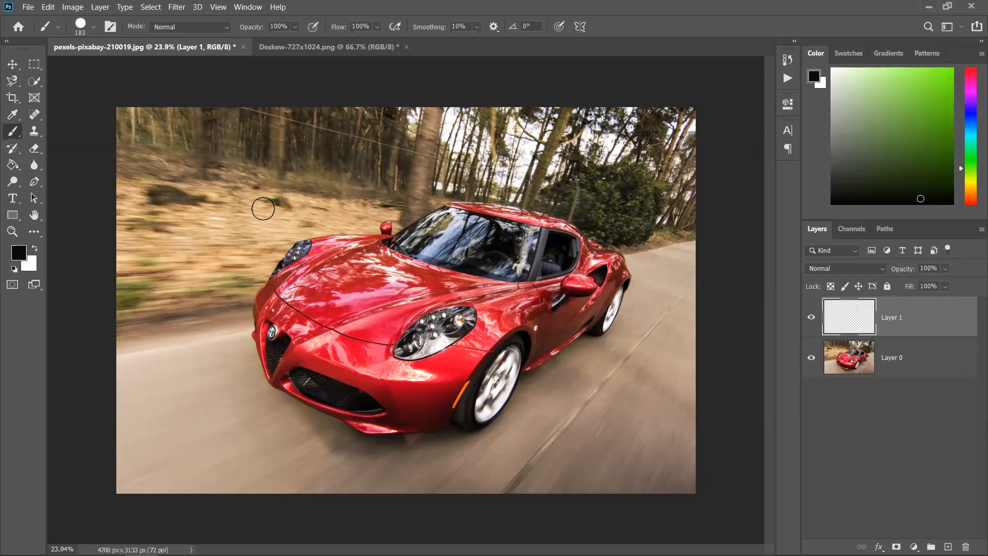
Enlarge and shrink the brush tip repeatedly, finishing at a size of 300 px.
key("bracketright")
key("bracketright")
key("bracketright")
key("bracketright")
key("bracketleft")
key("bracketleft")
key("bracketleft")
key("bracketleft")
key("bracketleft")
key("bracketleft")
key("bracketleft")
key("bracketleft")
key("bracketright")
key("bracketright")
key("bracketright")
key("bracketright")
key("bracketright")
key("bracketright")
key("bracketright")
key("bracketleft")
key("bracketleft")
key("bracketright")
Examine the brush preset options and the detailed Brush Settings, and close them.
right_click(234, 206)
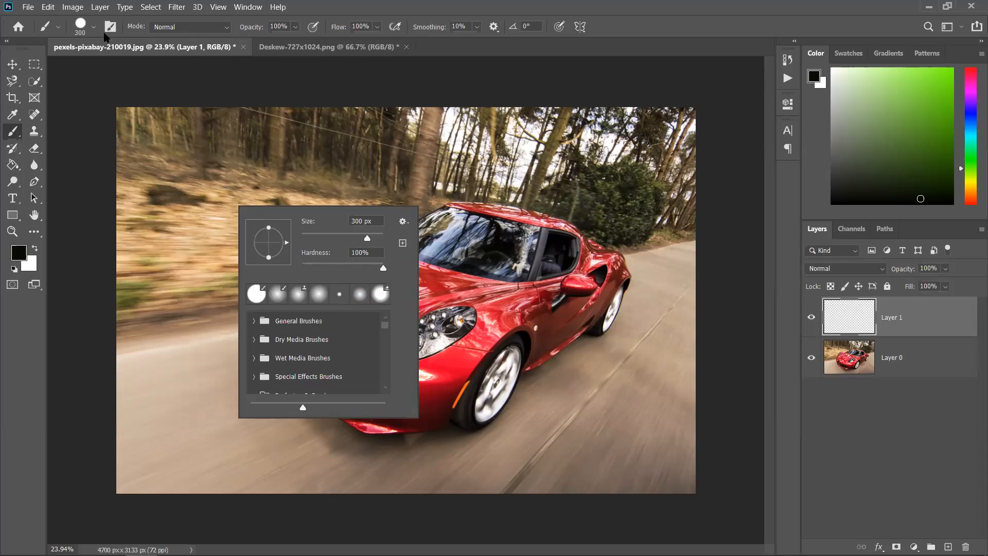
left_click(94, 30)
left_click(94, 28)
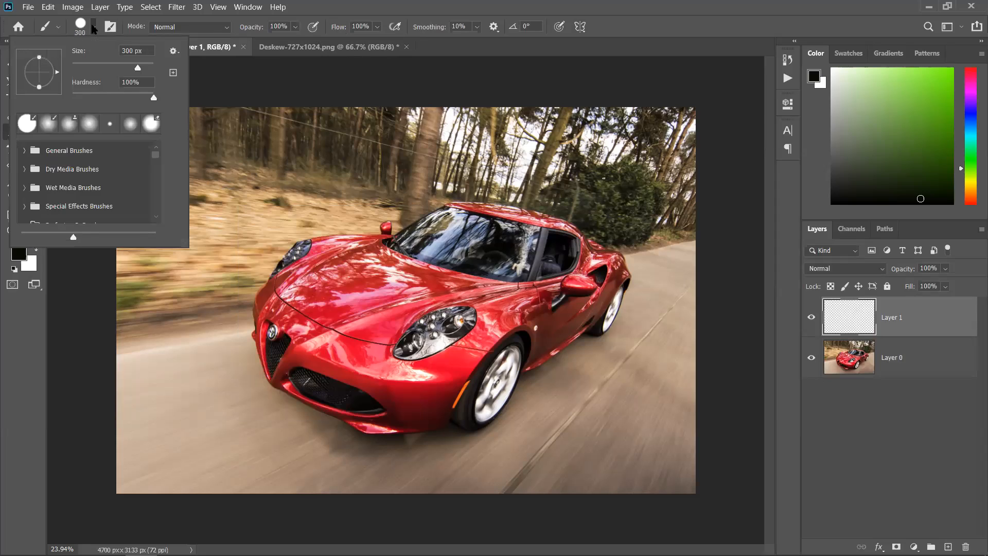
left_click(110, 27)
left_click(110, 28)
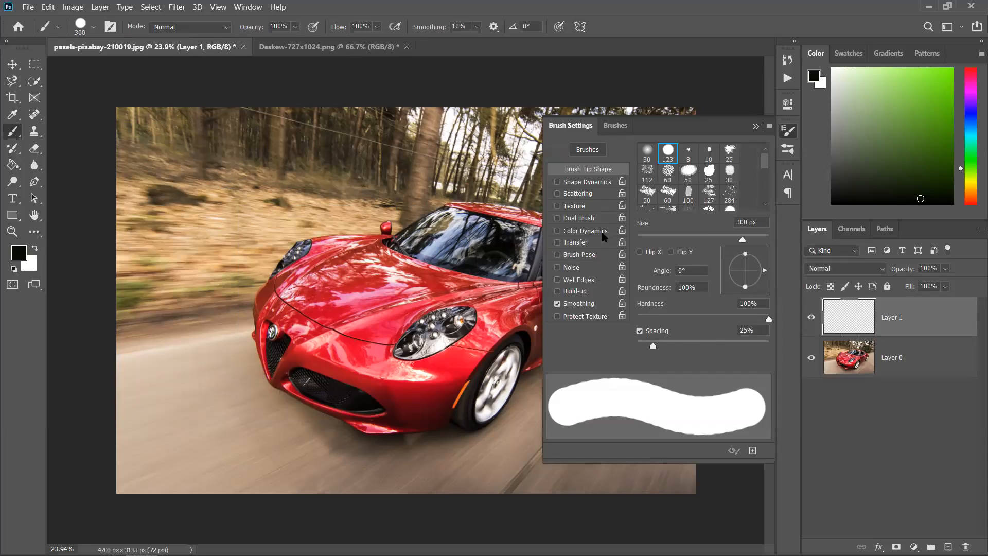
left_click(755, 127)
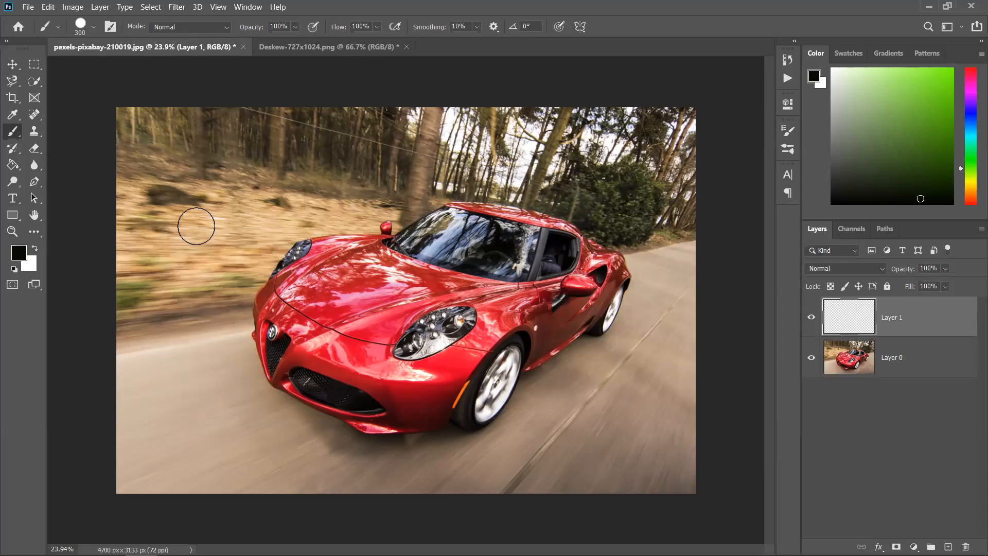
Try a Wet Media mixer brush by painting a black zigzag stroke from the car's door onto the road, and undo it.
right_click(215, 177)
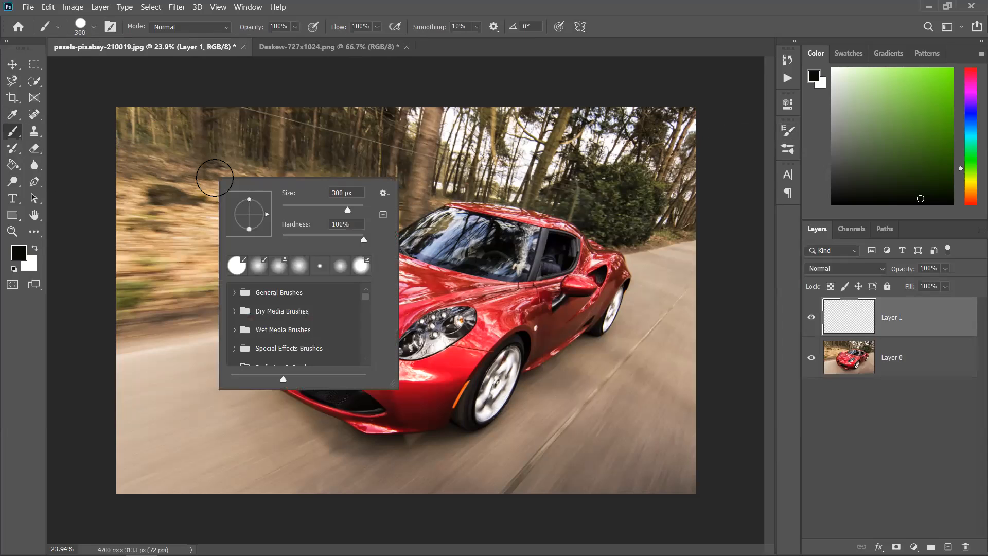
left_click(235, 293)
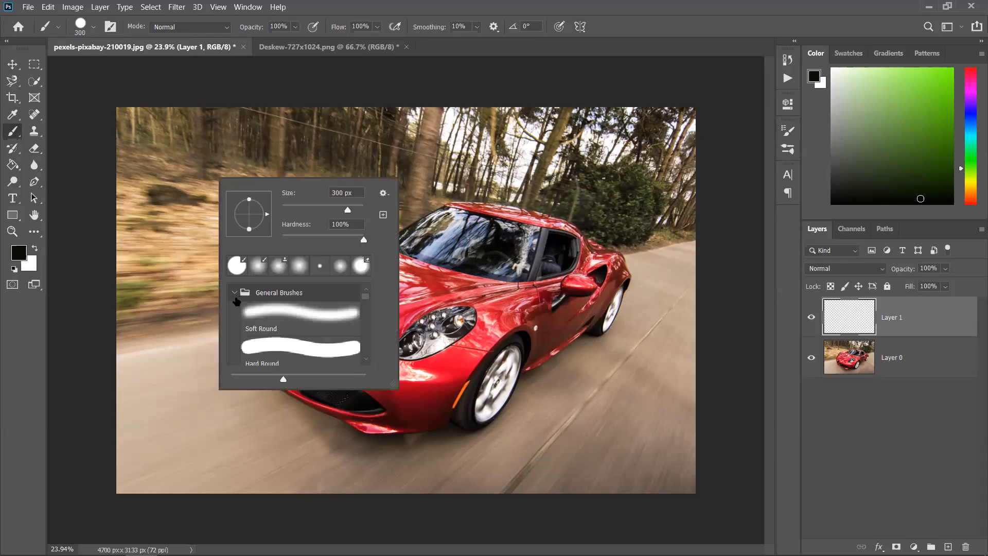
left_click(235, 292)
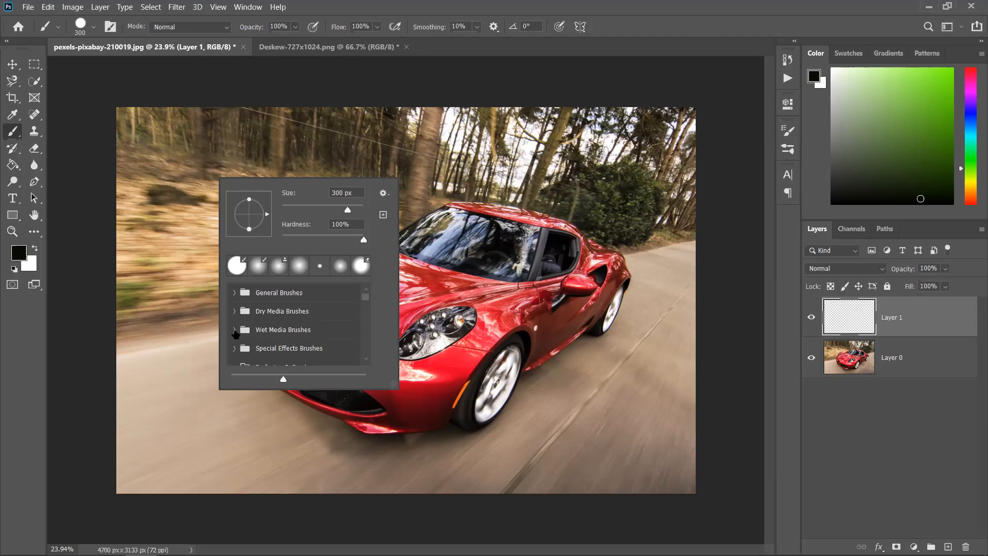
left_click(243, 331)
scroll(276, 333, "down", 5)
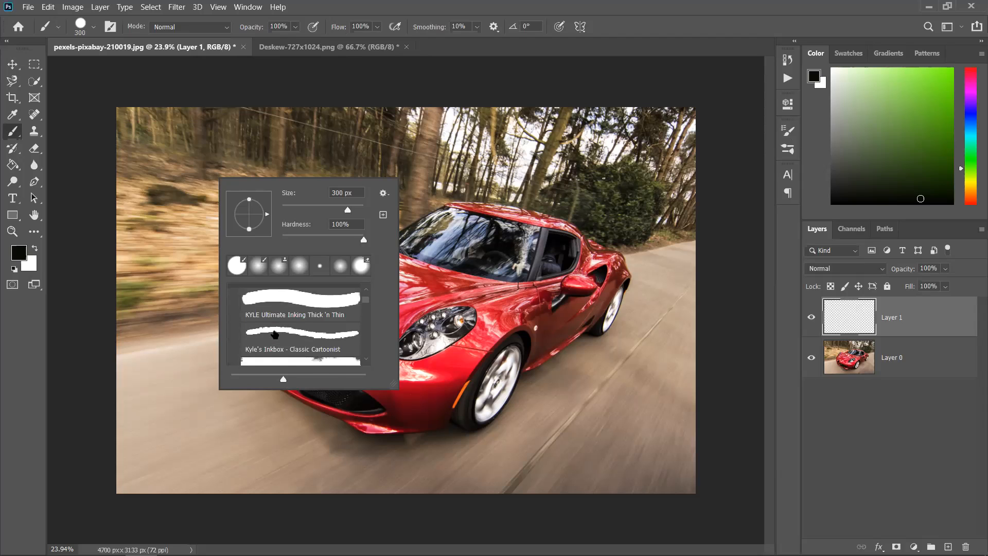
left_click(271, 316)
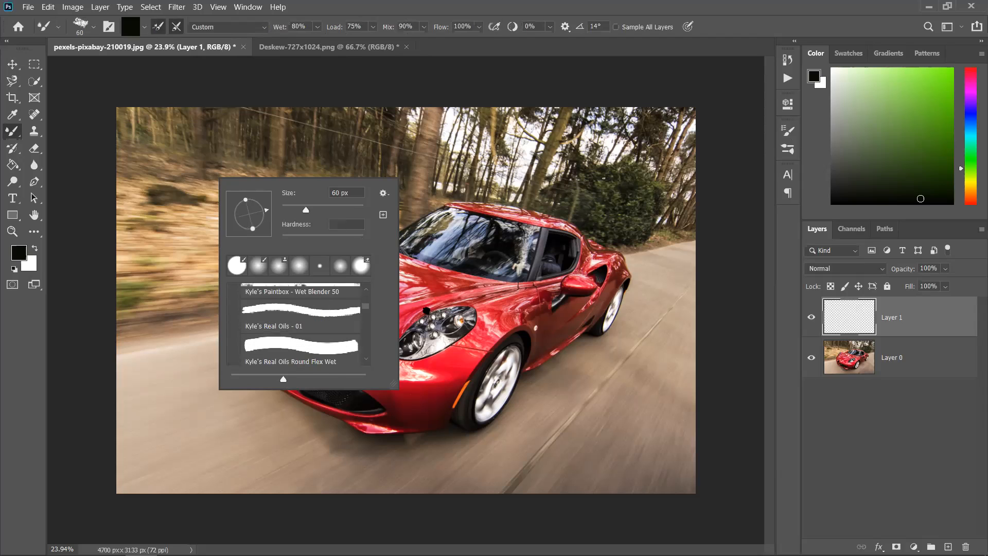
left_click(550, 318)
mouse_move(543, 310)
left_mouse_down()
mouse_move(583, 350)
mouse_move(677, 386)
left_mouse_up()
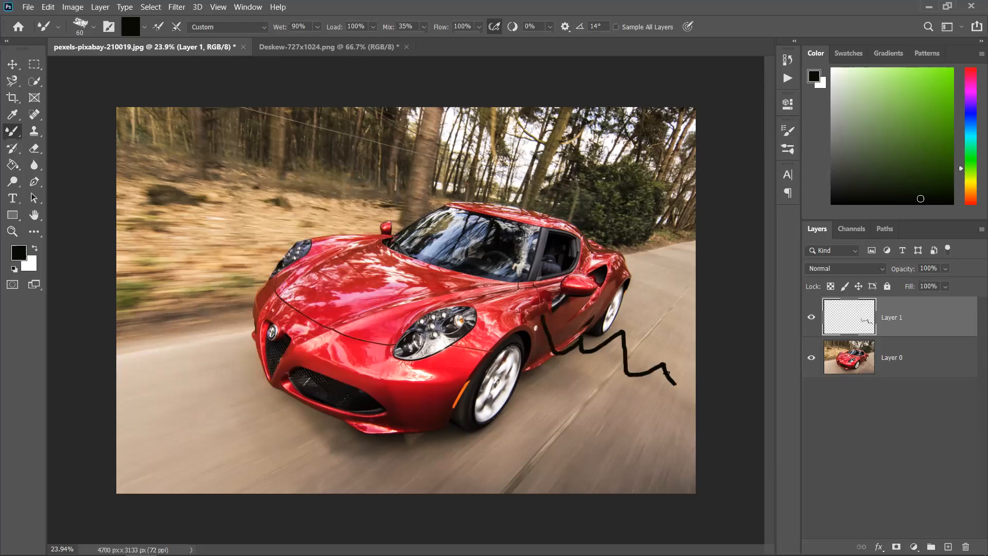
key("ctrl+z")
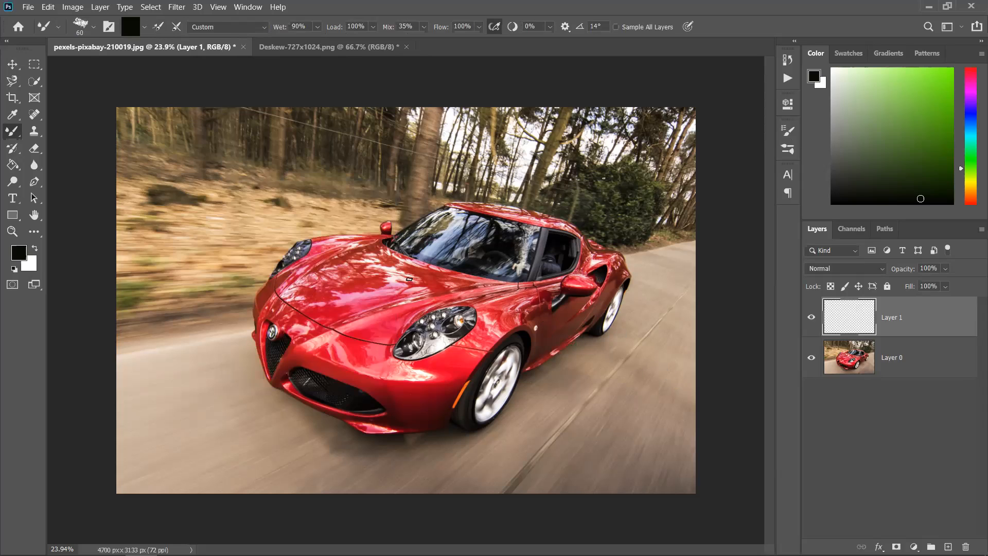
Switch back to the Brush tool and choose the Soft Round preset from General Brushes.
right_click(12, 131)
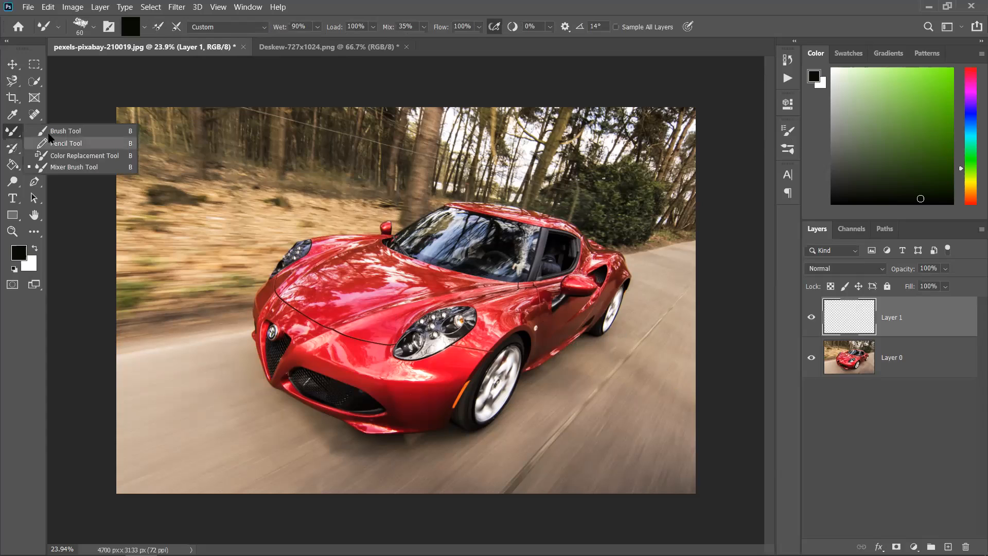
left_click(72, 129)
right_click(250, 177)
scroll(307, 302, "up", 5)
left_click(270, 330)
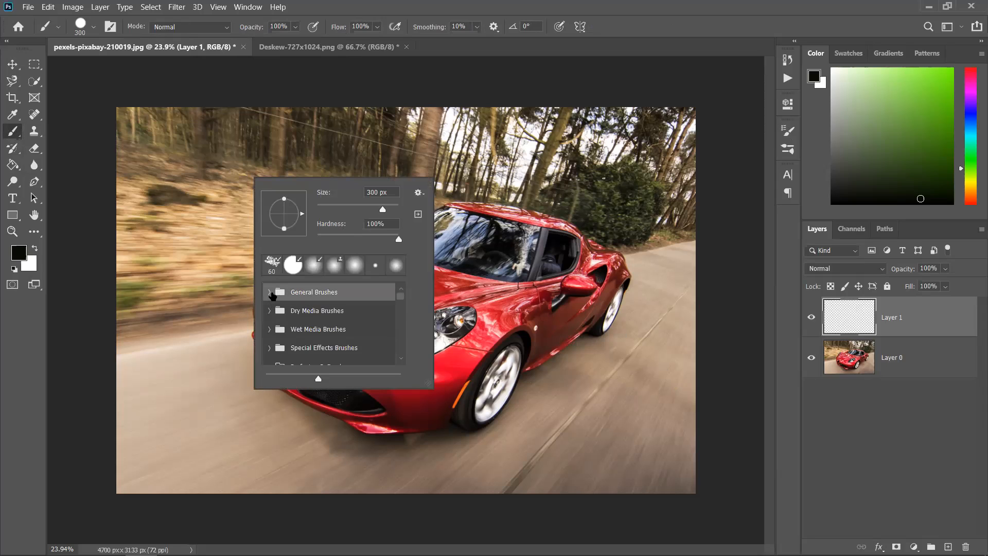
left_click(270, 292)
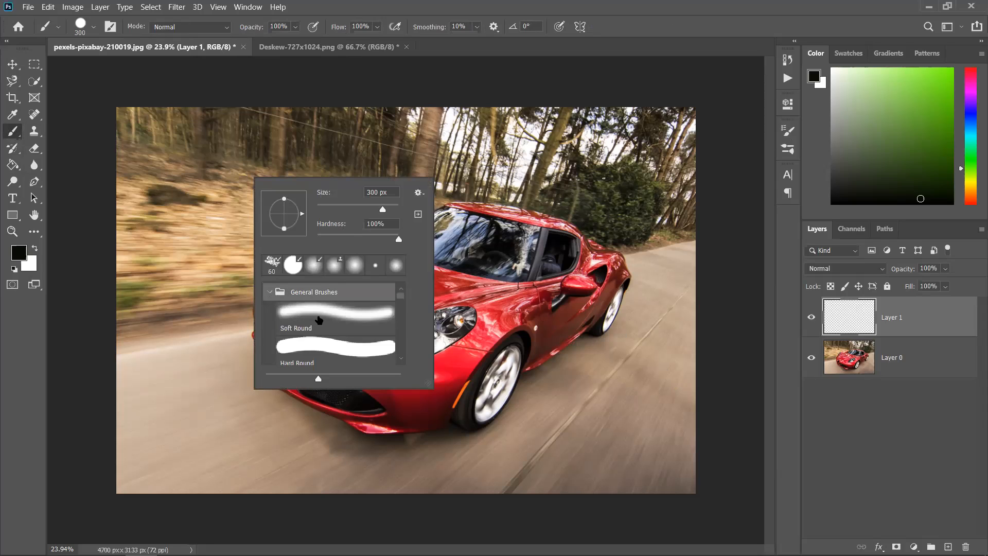
scroll(312, 348, "down", 3)
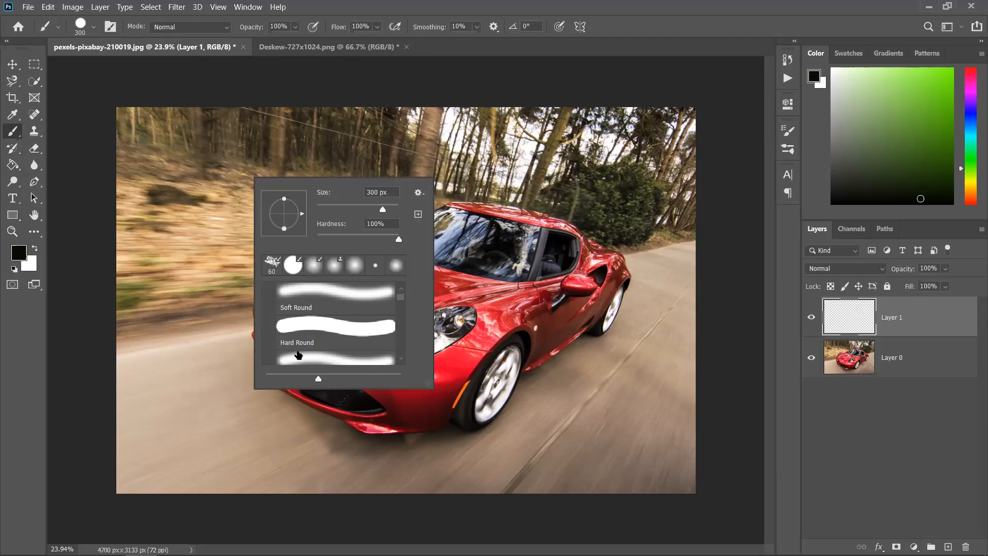
scroll(344, 350, "down", 1)
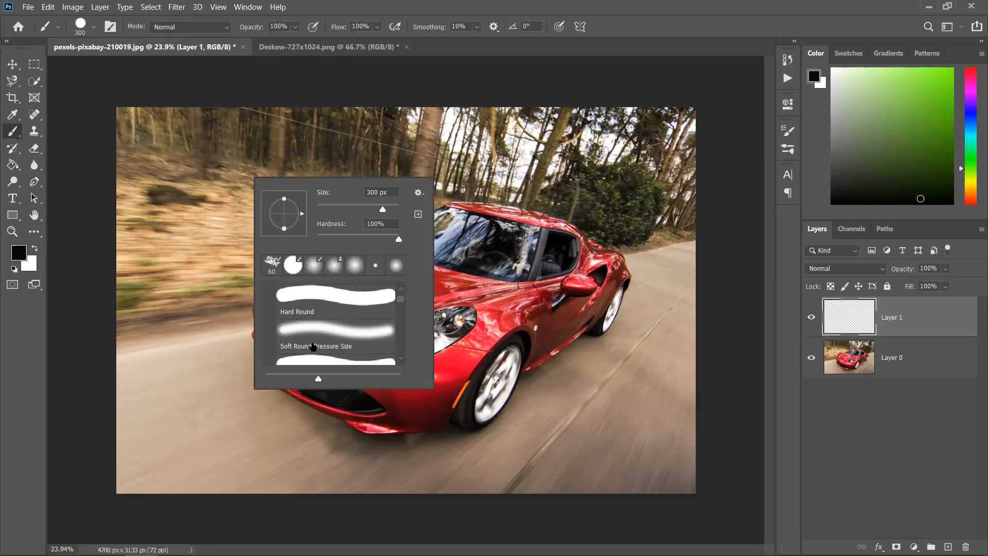
scroll(376, 350, "up", 4)
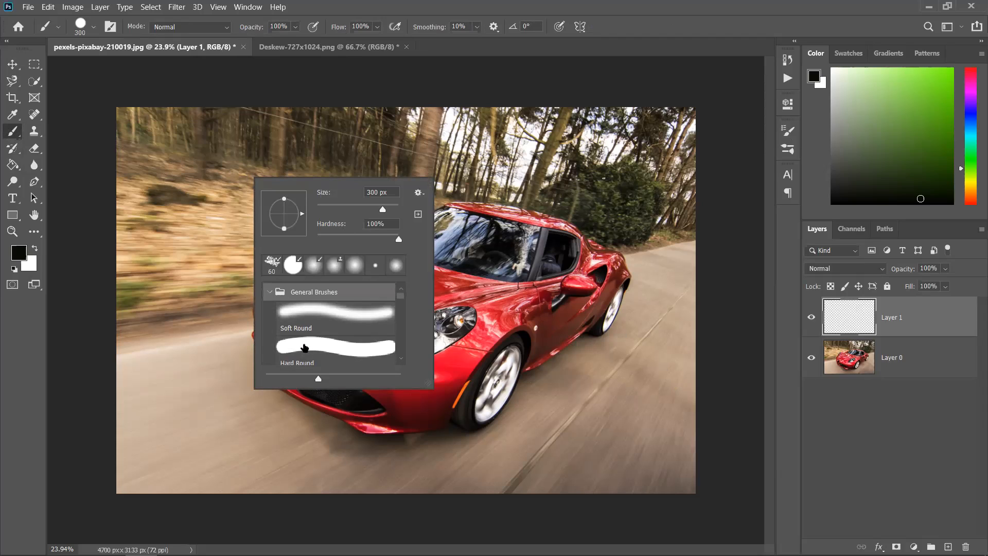
left_click(311, 313)
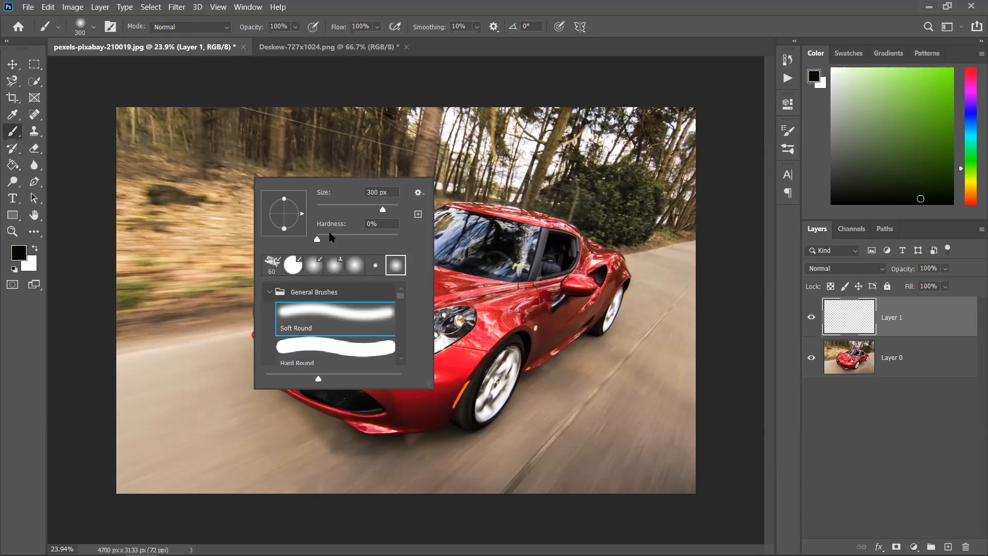
Set the brush hardness to 100% and paint thick hard-edged black strokes over the rear half of the car.
left_click_drag(317, 240, 417, 245)
left_click(522, 249)
left_click_drag(523, 250, 535, 396)
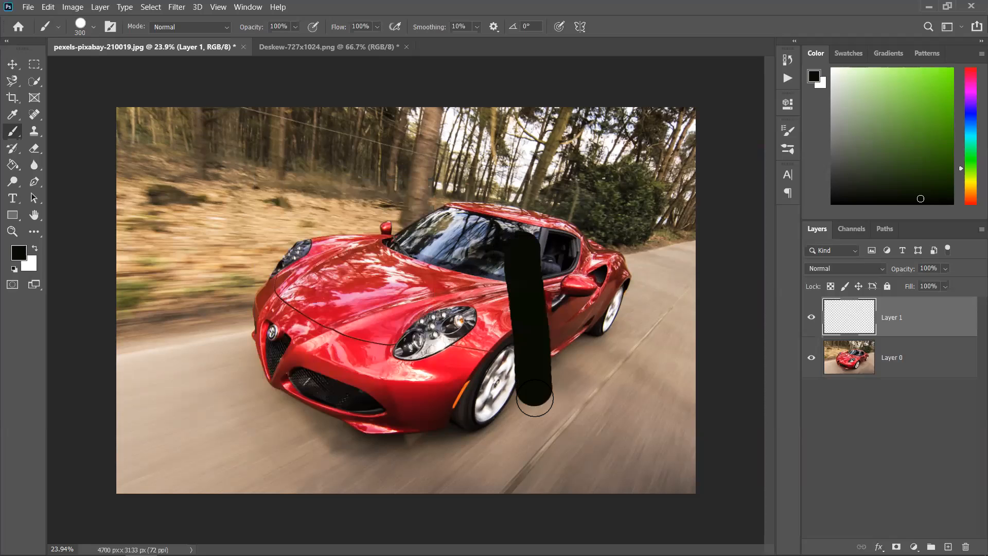
mouse_move(571, 266)
left_mouse_down()
mouse_move(592, 425)
mouse_move(633, 401)
mouse_move(639, 417)
mouse_move(483, 398)
mouse_move(492, 386)
left_mouse_up()
Set the brush hardness to 39% and paint loose soft-edged black loops over the front of the car and the forest.
right_click(442, 360)
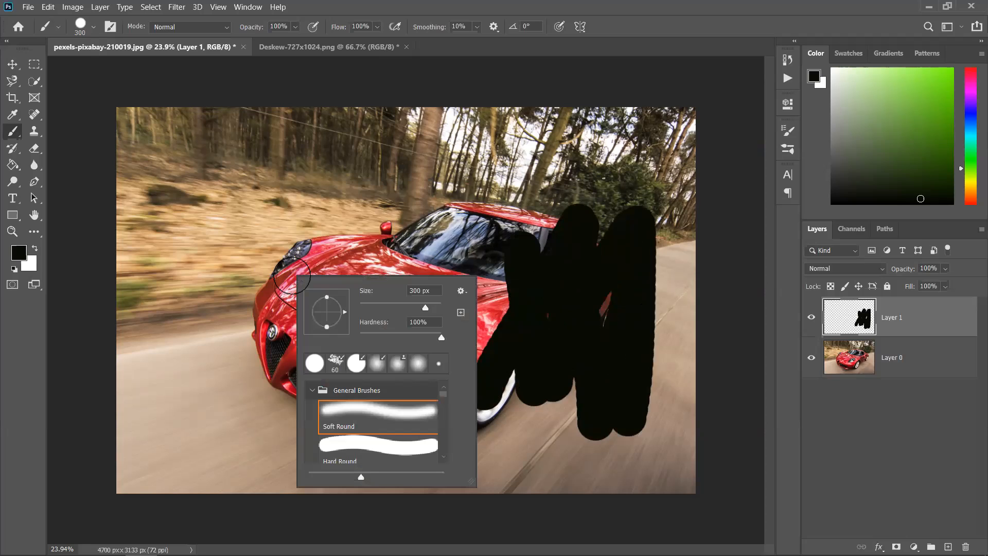
left_click_drag(436, 338, 396, 337)
mouse_move(392, 213)
left_mouse_down()
mouse_move(407, 231)
mouse_move(360, 342)
mouse_move(284, 328)
mouse_move(221, 352)
left_mouse_up()
right_click(354, 272)
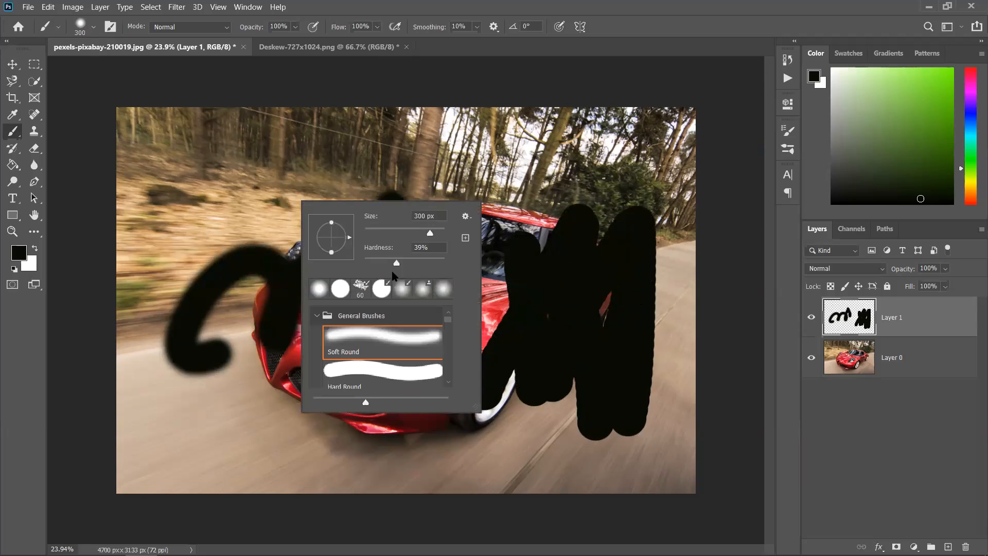
mouse_move(227, 171)
left_mouse_down()
mouse_move(254, 291)
mouse_move(379, 393)
mouse_move(355, 360)
mouse_move(232, 361)
mouse_move(463, 371)
mouse_move(268, 353)
mouse_move(618, 175)
mouse_move(458, 411)
mouse_move(548, 351)
left_mouse_up()
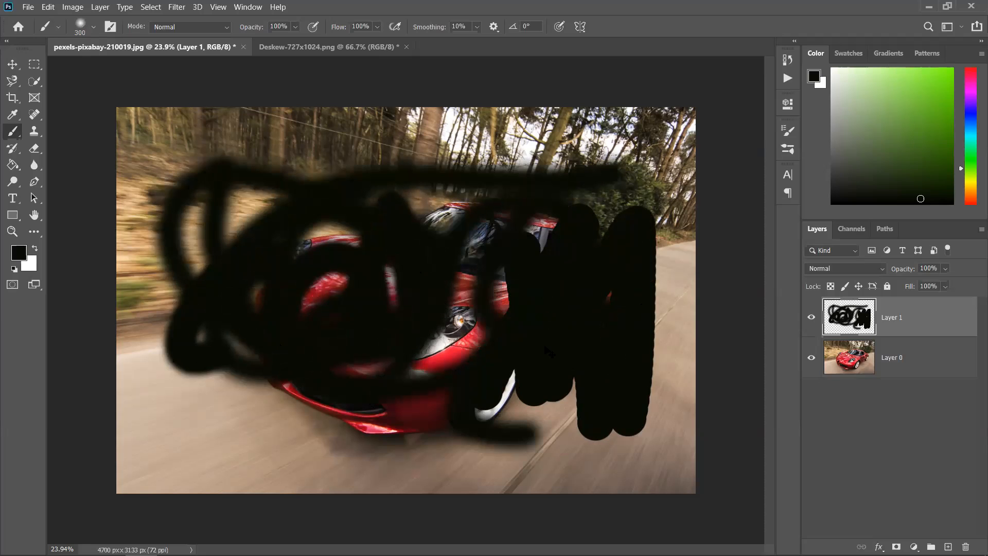
Undo all the hard and soft test strokes on Layer 1.
key("ctrl+z")
key("ctrl+z")
key("ctrl+z")
key("ctrl+z")
key("ctrl+z")
key("ctrl+z")
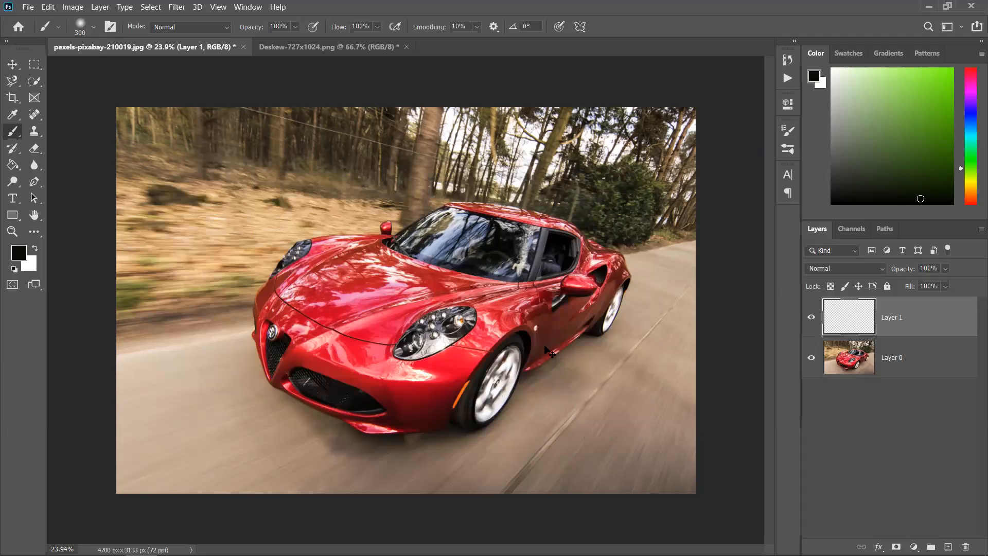
Activate the Eraser tool and fill Layer 1 with the black foreground color.
left_click(32, 150)
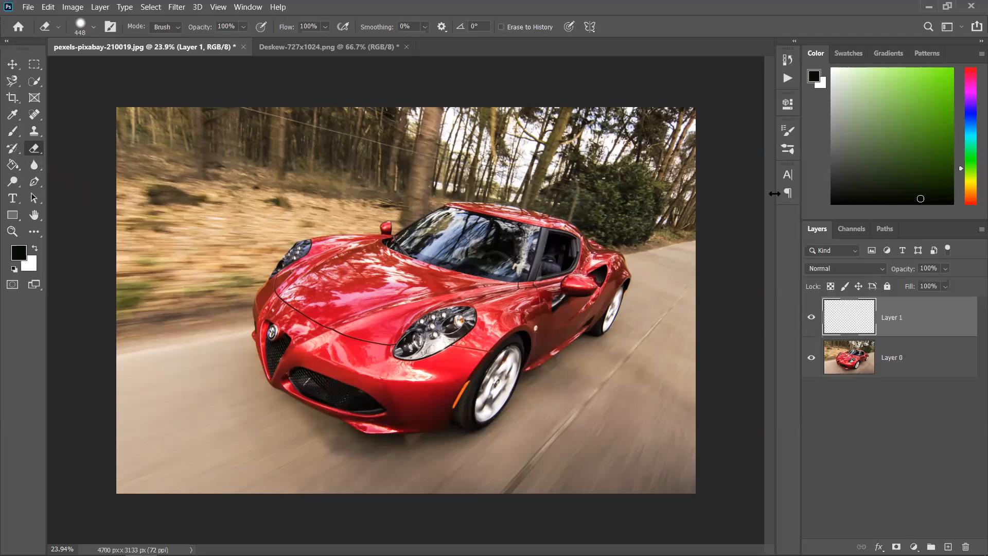
key("alt+BackSpace")
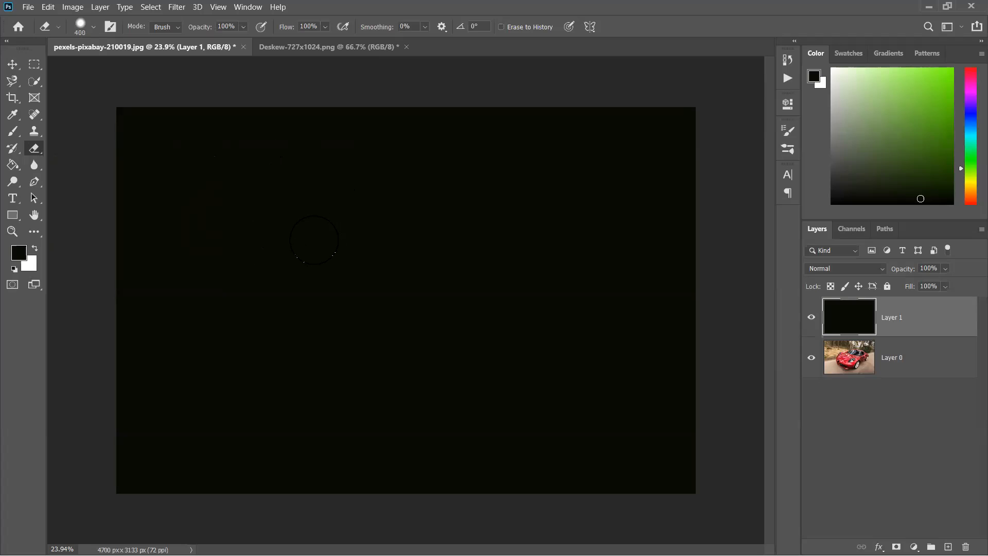
Enlarge and shrink the eraser tip repeatedly, finishing at a size of 400 px.
key("bracketright")
key("bracketright")
key("bracketright")
key("bracketright")
key("bracketright")
key("bracketright")
key("bracketright")
key("bracketleft")
key("bracketleft")
key("bracketleft")
key("bracketleft")
Examine the brush preset folders available for the Eraser tool.
right_click(304, 235)
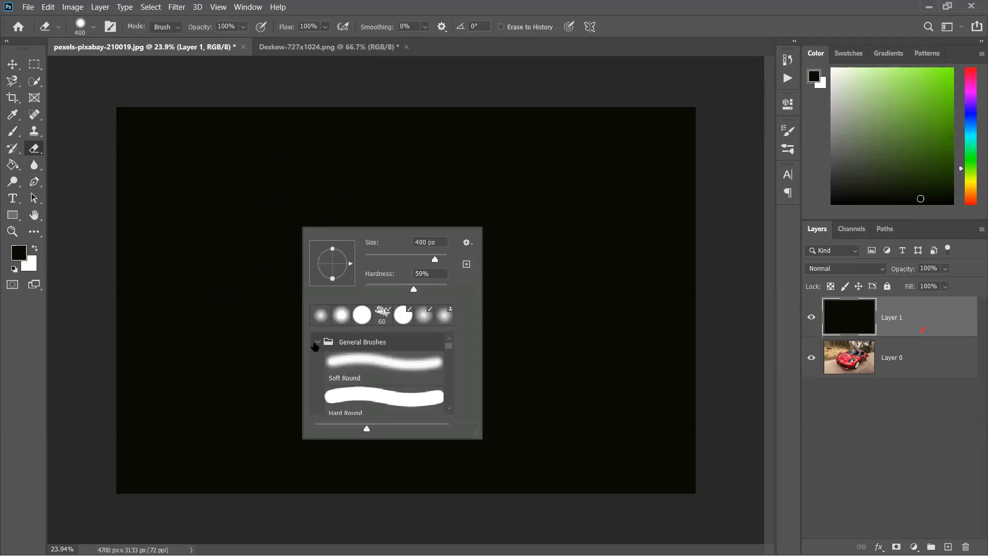
scroll(355, 361, "down", 5)
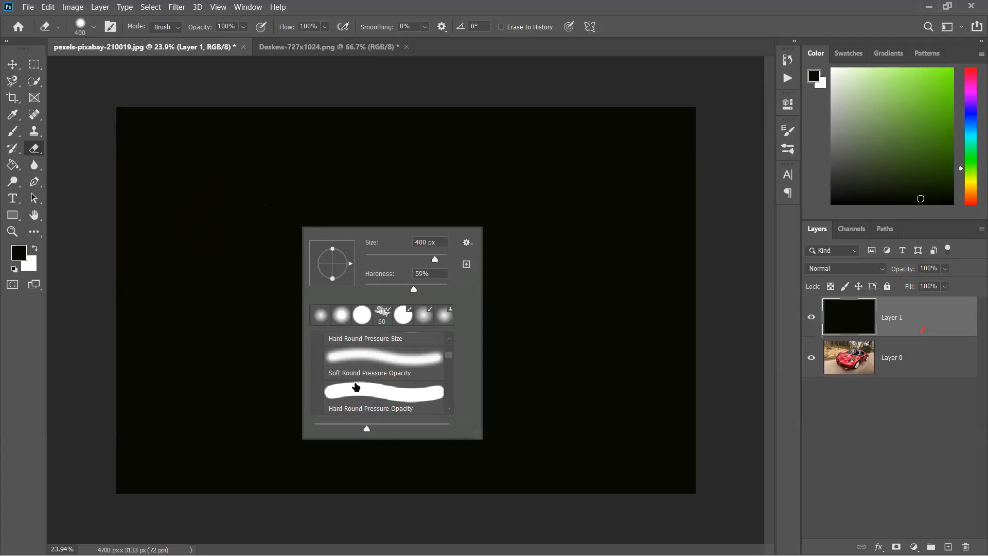
scroll(356, 387, "down", 8)
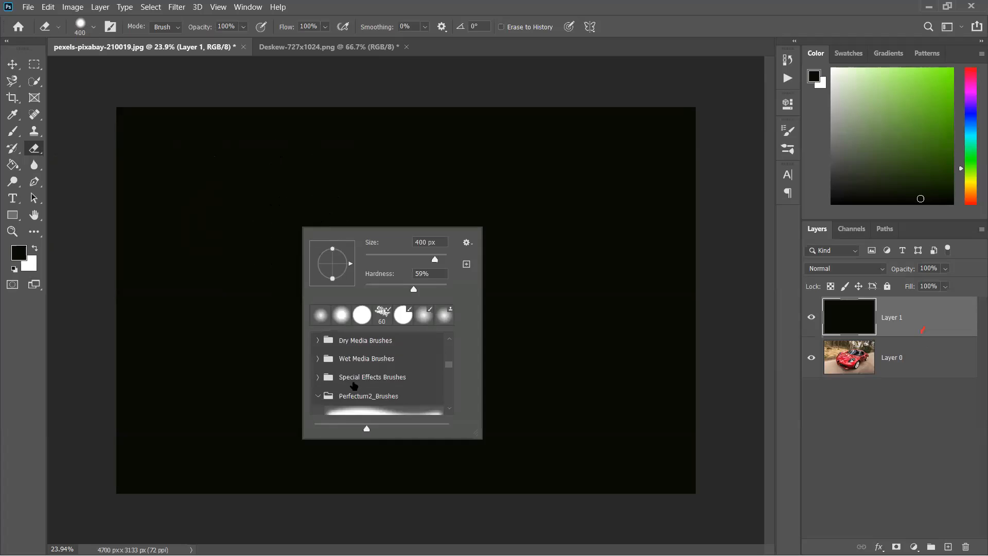
Look through the brush presets and lower the eraser's hardness to its minimum.
scroll(350, 386, "down", 3)
scroll(350, 387, "up", 5)
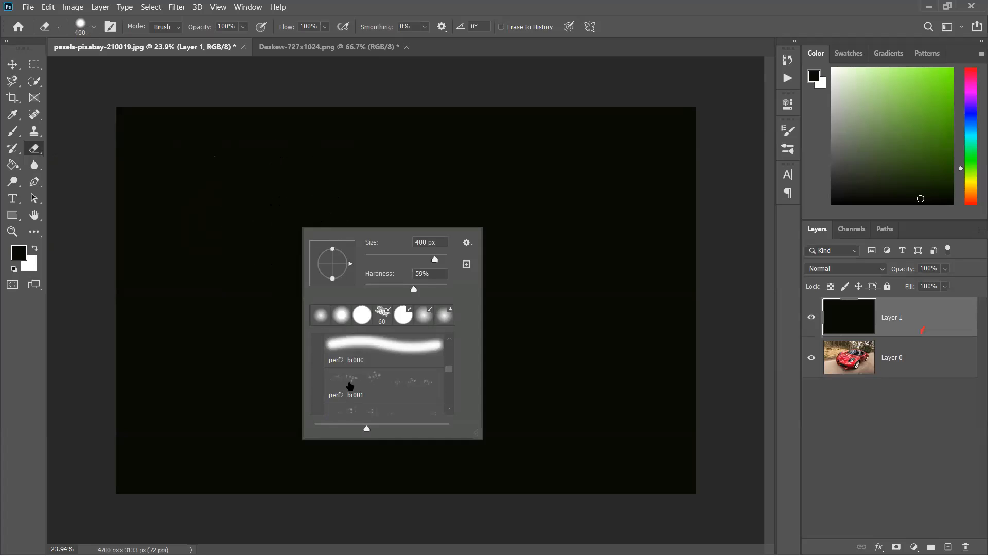
scroll(349, 386, "up", 10)
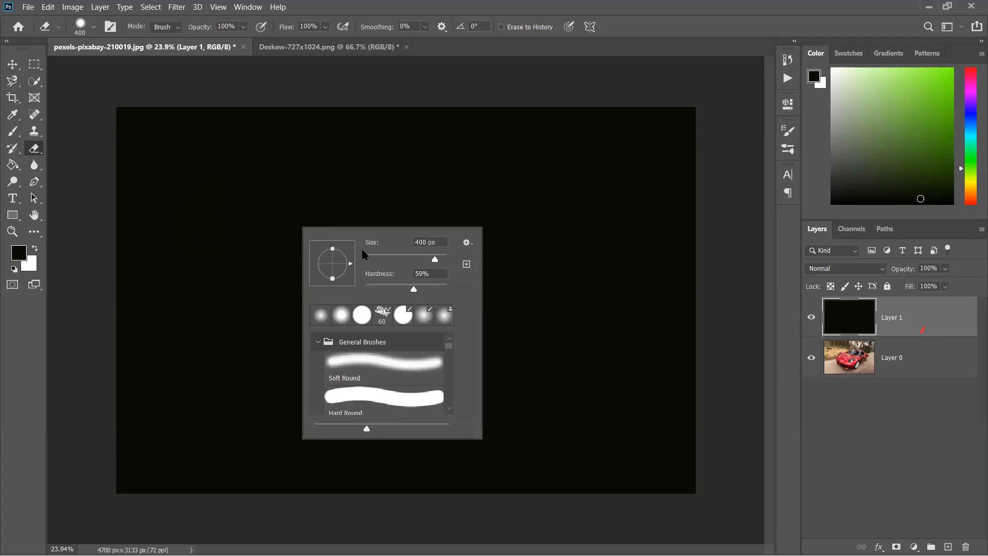
left_click_drag(413, 291, 341, 296)
left_click(214, 203)
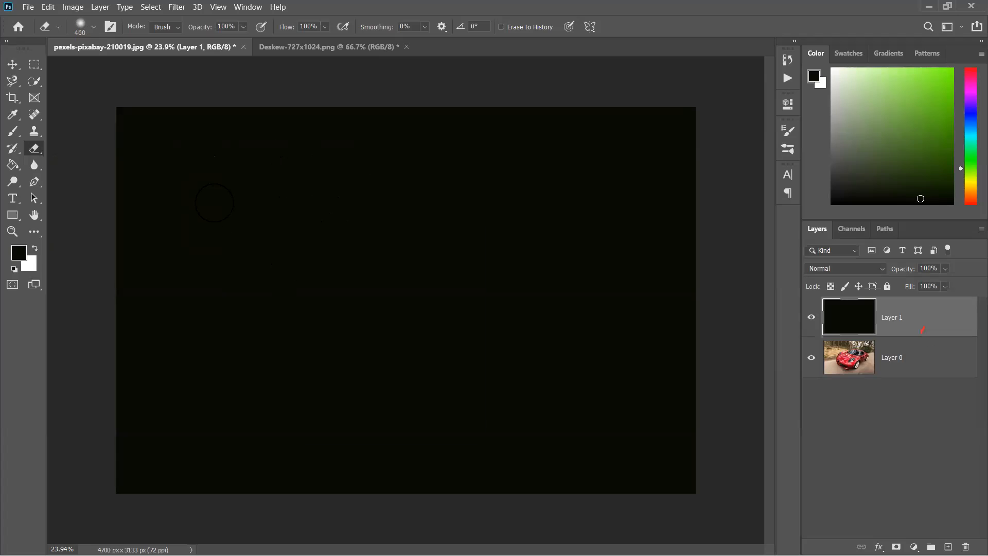
Erase several soft-edged strokes across the black Layer 1 to reveal parts of the car photo.
left_click_drag(193, 185, 287, 255)
left_click_drag(389, 246, 428, 317)
left_click_drag(492, 212, 554, 359)
left_click_drag(577, 214, 281, 378)
left_click_drag(419, 99, 439, 404)
left_click_drag(178, 101, 233, 364)
left_click_drag(324, 121, 319, 407)
Undo all the soft-edged eraser strokes on Layer 1.
key("ctrl+z")
key("ctrl+z")
key("ctrl+z")
key("ctrl+z")
key("ctrl+z")
key("ctrl+z")
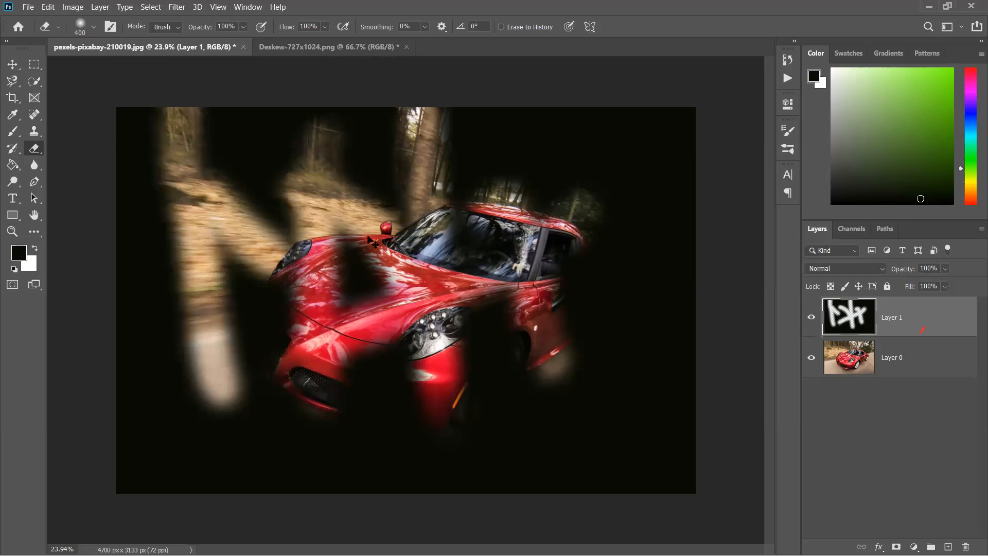
key("ctrl+z")
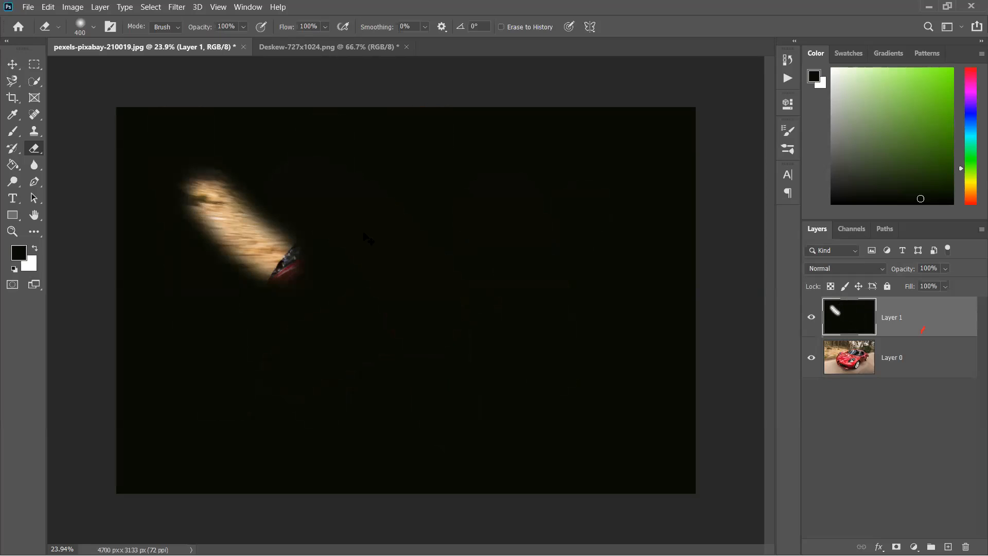
key("ctrl+z")
Raise the eraser's hardness to its maximum.
right_click(316, 194)
left_click_drag(385, 258, 481, 257)
key("Return")
Erase four diagonal hard-edged strokes across the black layer.
left_click_drag(171, 205, 387, 323)
mouse_move(286, 194)
left_mouse_down()
mouse_move(487, 275)
mouse_move(538, 321)
left_mouse_up()
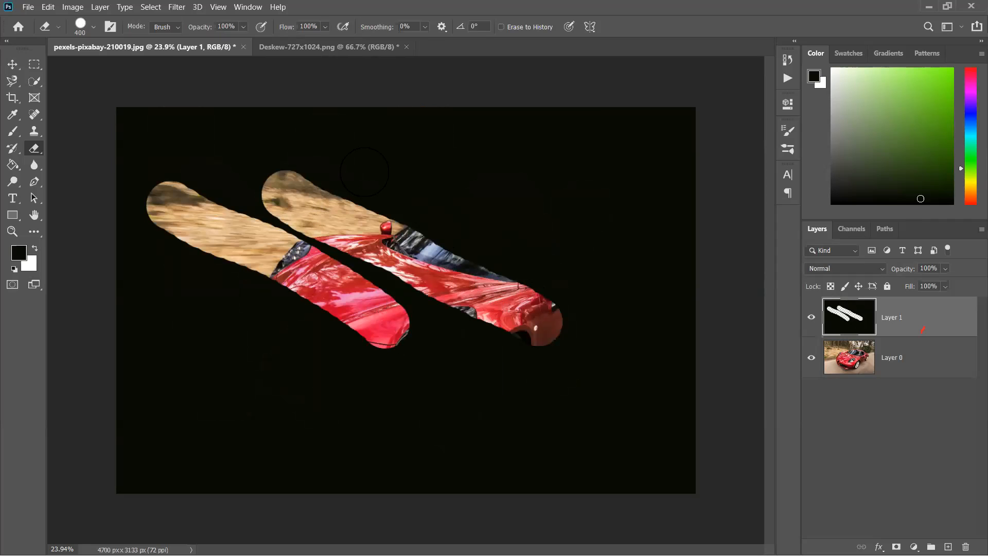
left_click_drag(366, 174, 563, 305)
left_click_drag(481, 168, 555, 371)
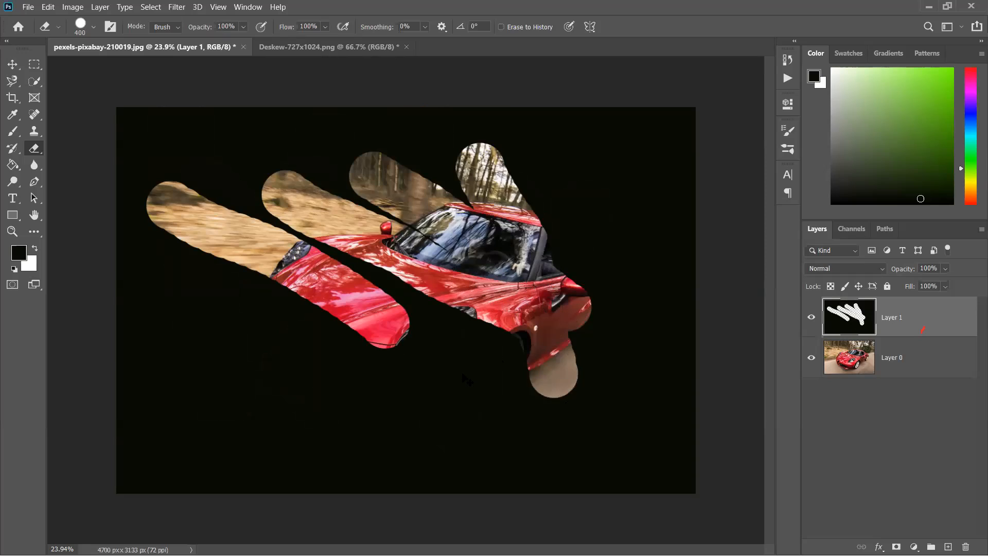
Undo the four hard-edged eraser strokes.
key("ctrl+z")
key("ctrl+z")
key("ctrl+z")
key("ctrl+z")
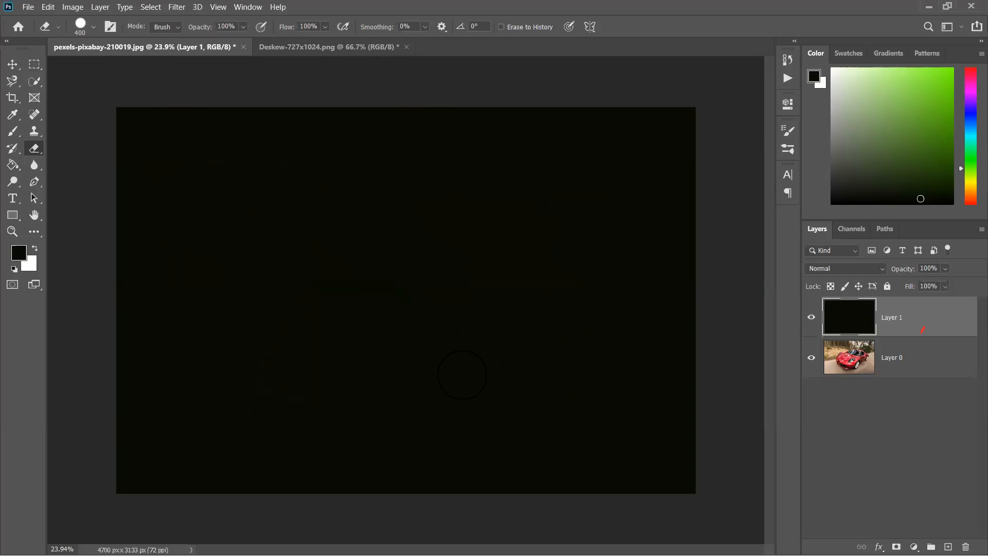
Erase over the middle of the car at 41% eraser opacity, and over the headlight and windshield at 100%.
left_click(243, 27)
mouse_move(309, 251)
left_mouse_down()
mouse_move(327, 260)
mouse_move(381, 342)
mouse_move(414, 340)
mouse_move(440, 314)
mouse_move(476, 307)
mouse_move(538, 360)
mouse_move(491, 242)
mouse_move(557, 333)
left_mouse_up()
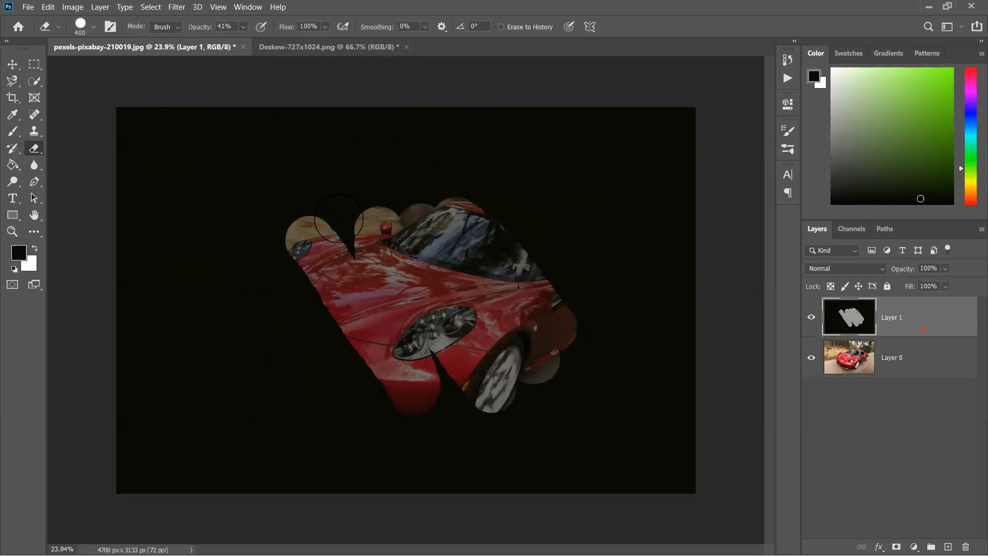
left_click(243, 28)
key("0")
mouse_move(435, 255)
left_mouse_down()
mouse_move(440, 314)
mouse_move(500, 340)
mouse_move(491, 358)
left_mouse_up()
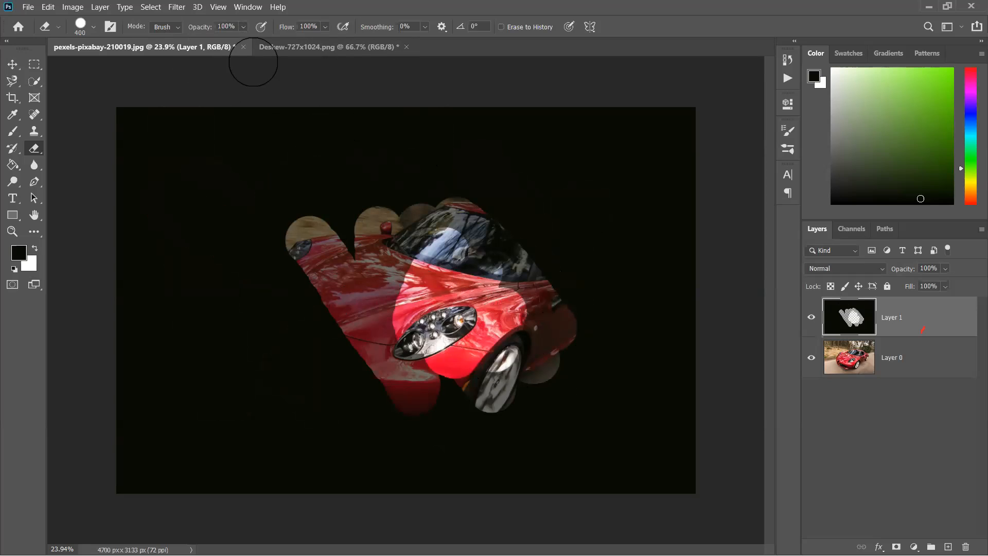
Set the eraser opacity to 4% and erase over the dark area in front of the car.
left_click_drag(199, 48, 202, 47)
mouse_move(309, 255)
left_mouse_down()
mouse_move(295, 322)
mouse_move(321, 304)
left_mouse_up()
left_click_drag(210, 362, 188, 288)
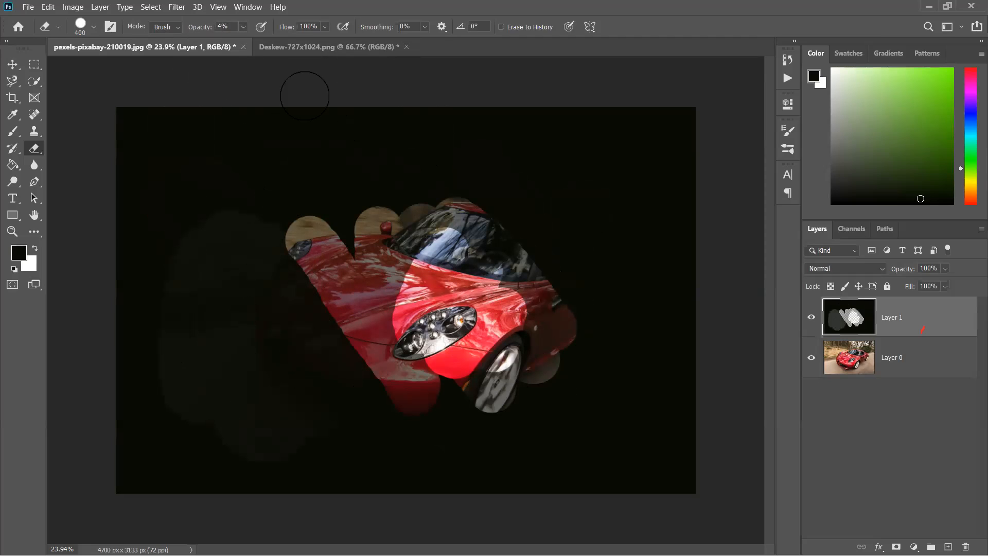
Restore the eraser opacity to 100%, reduce the flow to about 58% and erase the area above the hood and roof.
left_click(243, 27)
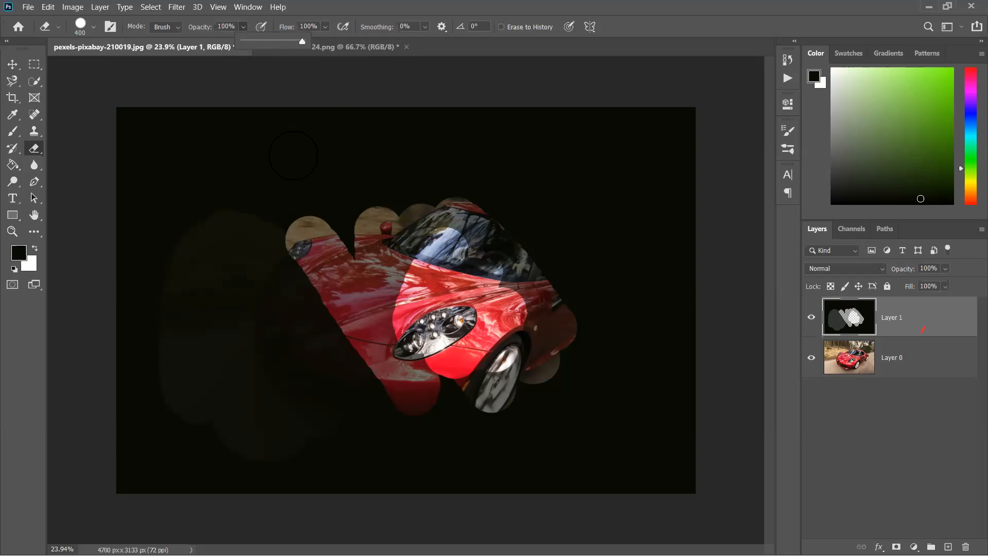
left_click(325, 30)
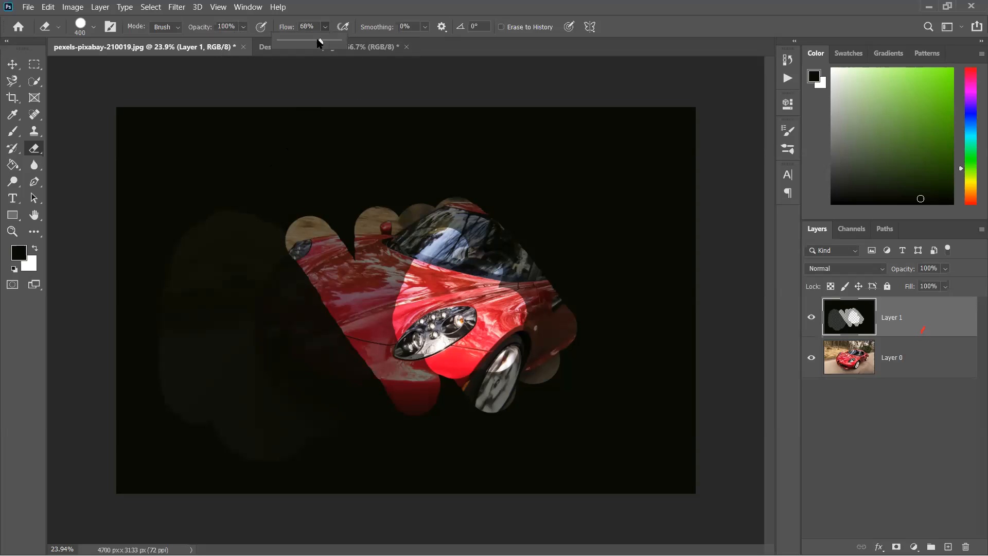
left_click(361, 209)
mouse_move(367, 191)
left_mouse_down()
mouse_move(443, 272)
mouse_move(407, 219)
mouse_move(407, 201)
mouse_move(487, 183)
mouse_move(542, 205)
mouse_move(520, 227)
left_mouse_up()
Adjust the eraser flow and erase around the car's side door, rear wheel and the road beside it.
left_click(325, 26)
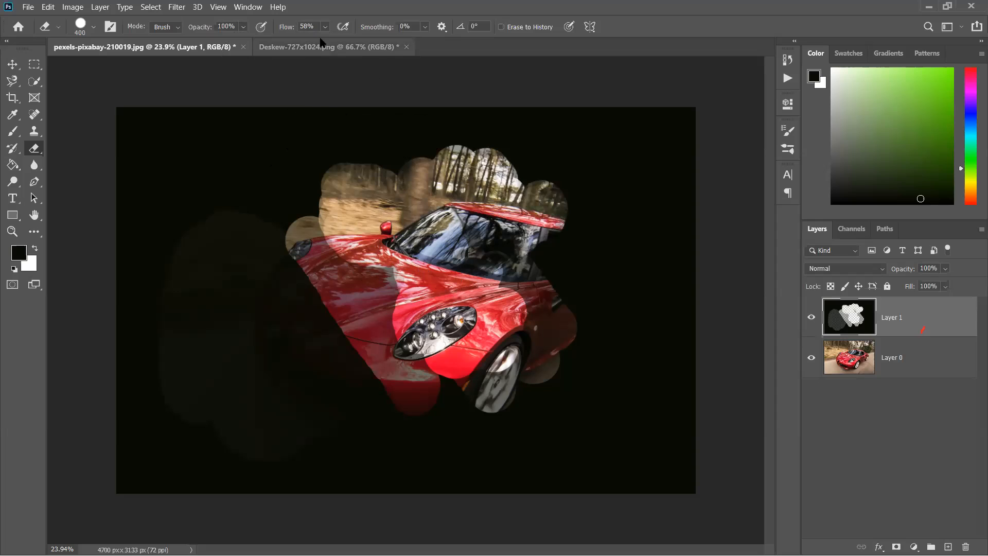
left_click(523, 282)
mouse_move(523, 282)
left_mouse_down()
mouse_move(556, 262)
mouse_move(592, 329)
mouse_move(540, 390)
mouse_move(566, 397)
mouse_move(592, 380)
mouse_move(613, 390)
mouse_move(592, 363)
mouse_move(633, 309)
mouse_move(618, 302)
mouse_move(630, 283)
mouse_move(607, 263)
mouse_move(592, 271)
left_mouse_up()
Set the eraser flow back to 100% and erase the remaining black over and around the whole car.
left_click(325, 27)
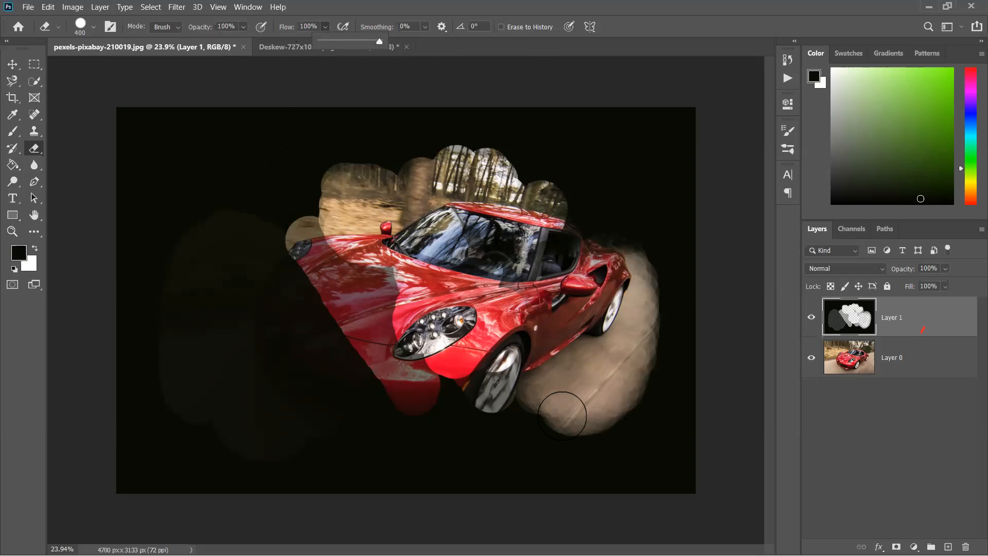
mouse_move(501, 391)
left_mouse_down()
mouse_move(553, 417)
mouse_move(638, 330)
mouse_move(554, 257)
mouse_move(613, 330)
mouse_move(504, 354)
mouse_move(242, 345)
mouse_move(381, 227)
left_mouse_up()
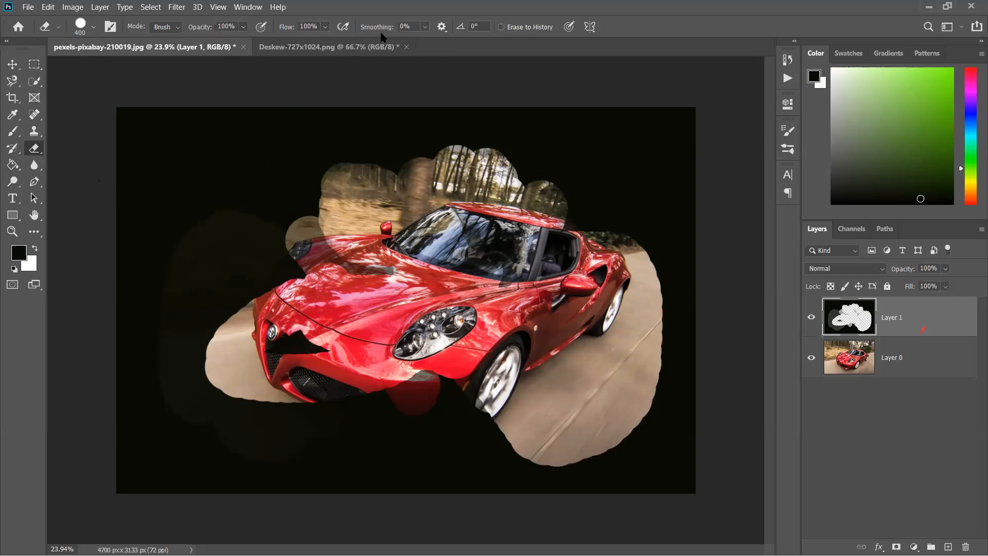
mouse_move(390, 185)
left_mouse_down()
mouse_move(331, 221)
mouse_move(379, 252)
mouse_move(273, 242)
mouse_move(212, 322)
mouse_move(237, 331)
mouse_move(180, 386)
mouse_move(284, 361)
mouse_move(276, 397)
mouse_move(407, 402)
mouse_move(463, 414)
mouse_move(452, 426)
mouse_move(484, 306)
mouse_move(582, 268)
mouse_move(515, 195)
mouse_move(371, 194)
left_mouse_up()
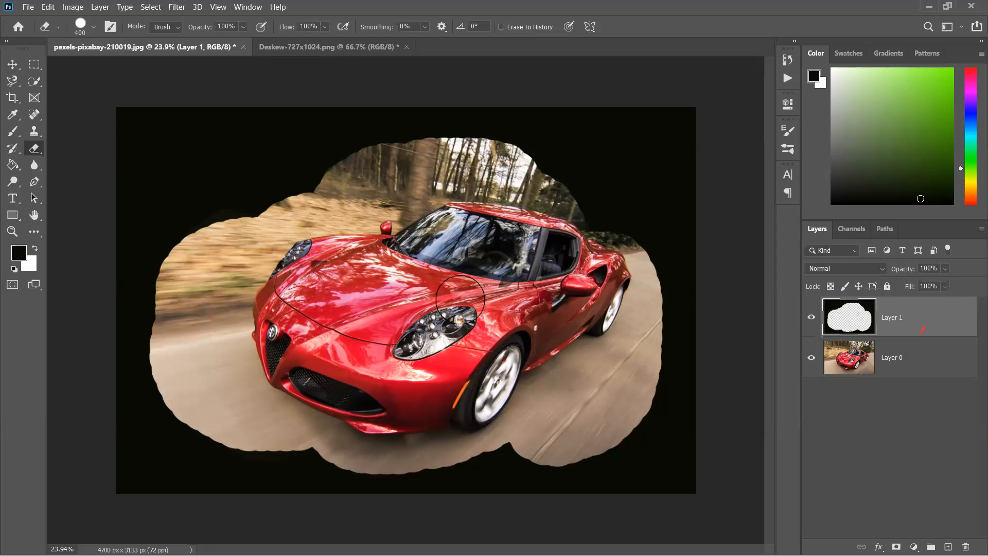
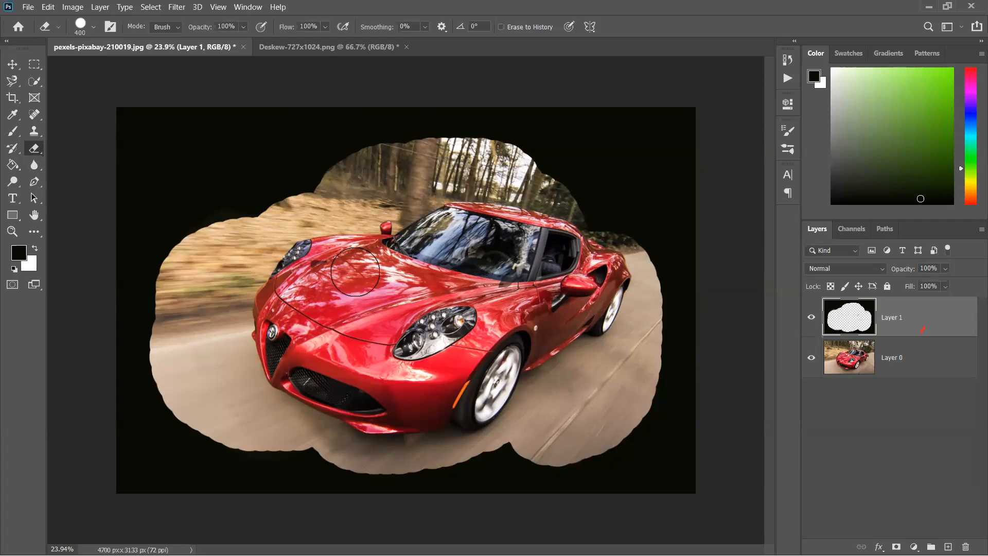
Extend the erased area over the trees behind the car, the roadside bank and the road along the lower edge.
left_click_drag(548, 324, 533, 177)
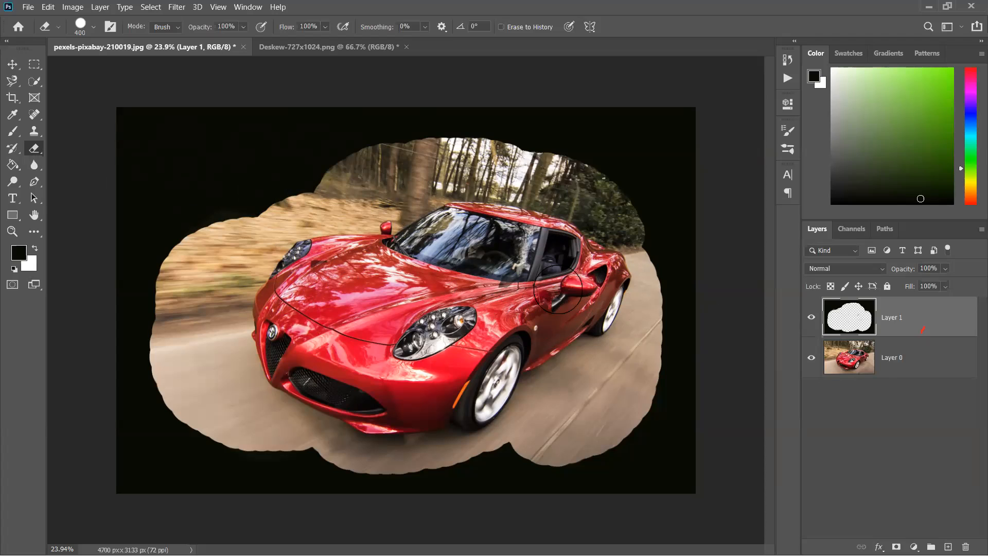
left_click_drag(238, 225, 291, 221)
mouse_move(296, 370)
left_mouse_down()
mouse_move(397, 452)
mouse_move(566, 455)
left_mouse_up()
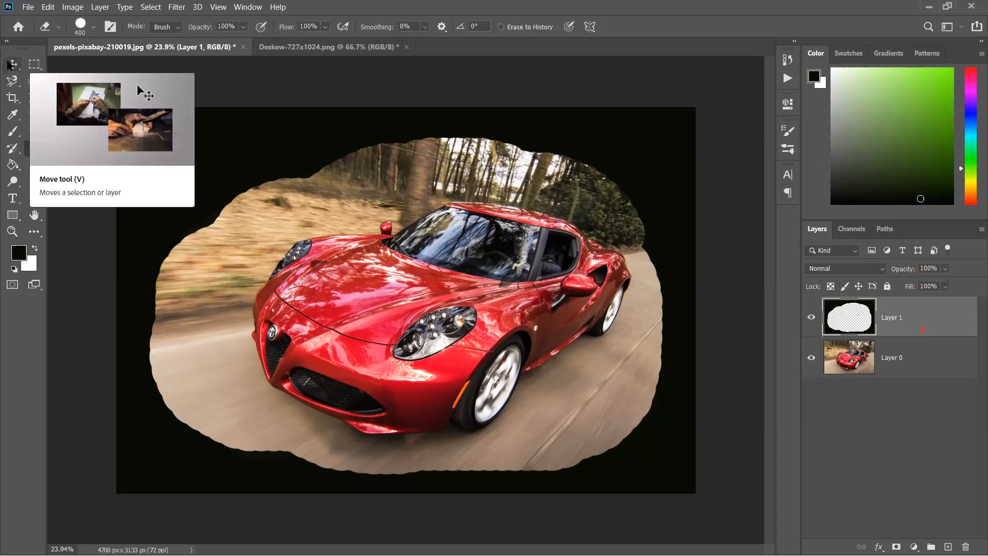
Paint a black Brush stroke over the hood at 100% opacity, and fainter strokes across the car at 41%.
left_click(16, 131)
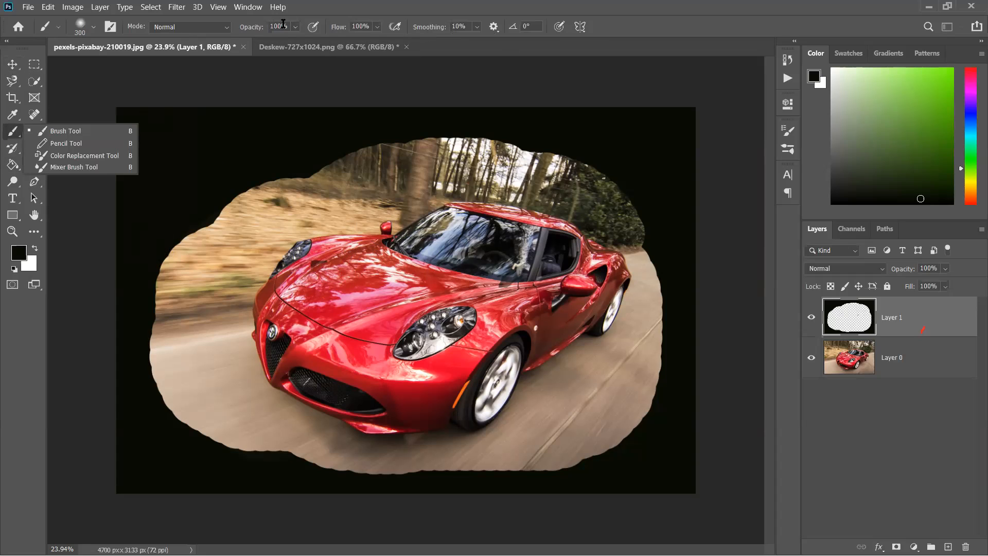
mouse_move(354, 200)
left_mouse_down()
mouse_move(383, 255)
mouse_move(337, 291)
mouse_move(402, 309)
left_mouse_up()
left_click(296, 27)
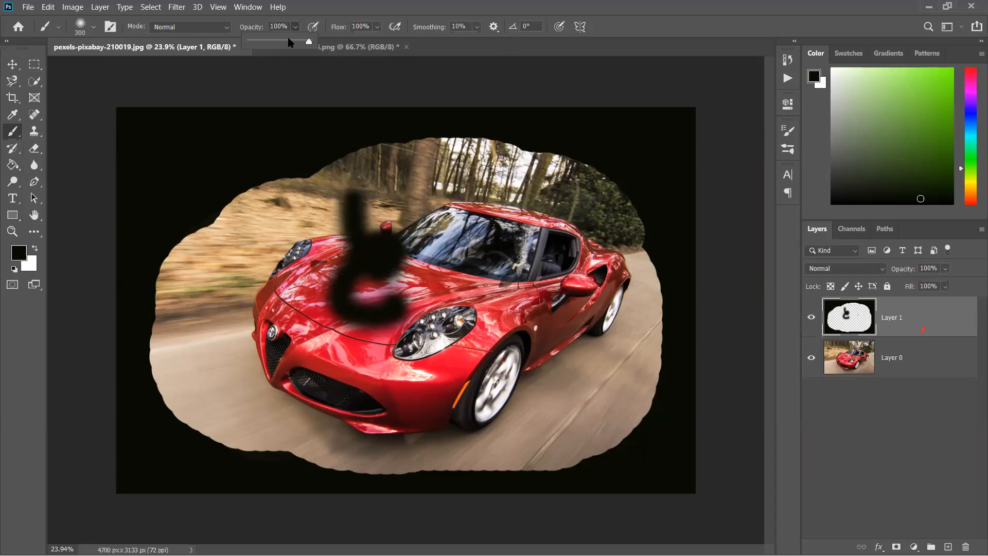
mouse_move(470, 249)
left_mouse_down()
mouse_move(529, 312)
mouse_move(615, 371)
mouse_move(542, 259)
mouse_move(478, 208)
mouse_move(417, 209)
left_mouse_up()
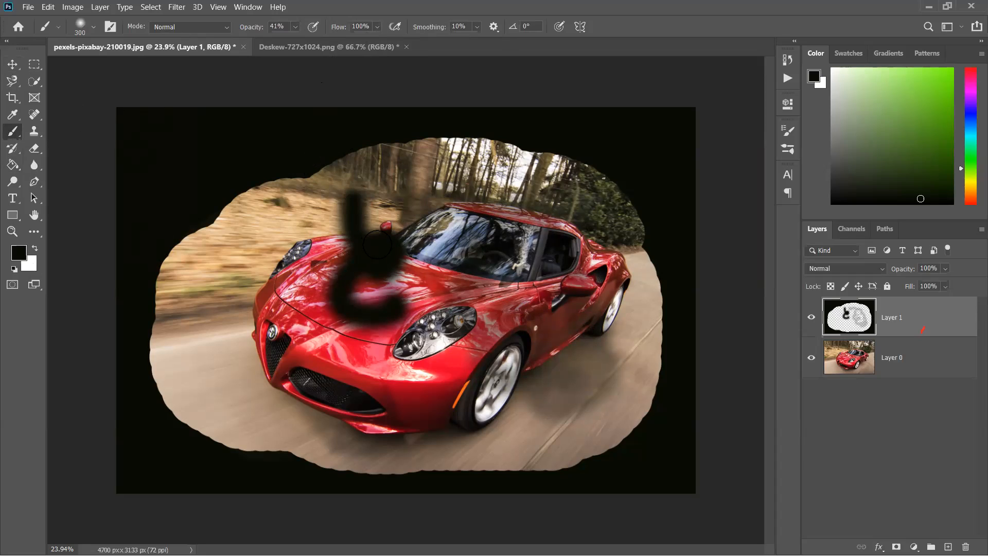
mouse_move(281, 278)
left_mouse_down()
mouse_move(225, 354)
mouse_move(291, 351)
left_mouse_up()
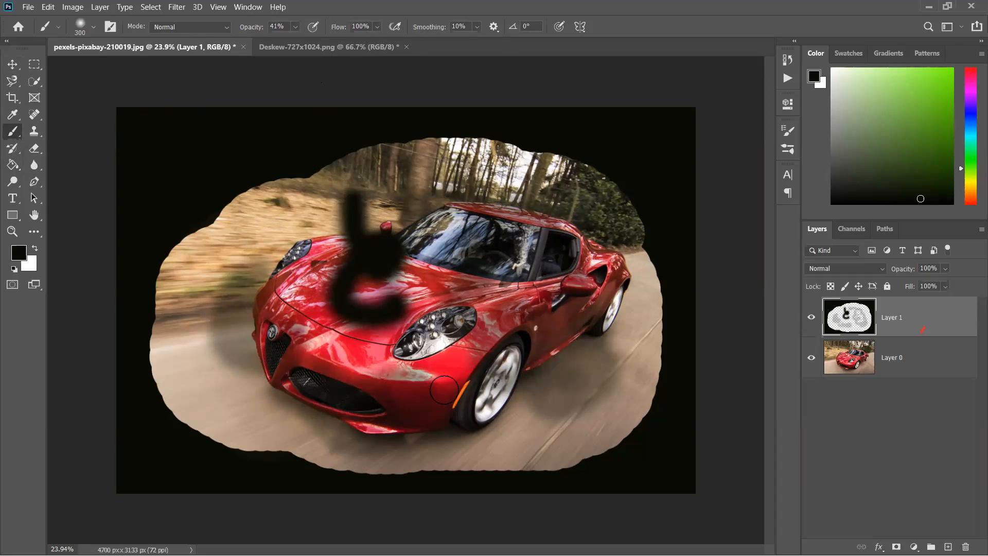
Set the brush opacity back to 100% and paint black strokes over the windshield and side window.
key("ctrl+z")
left_click(296, 27)
left_click_drag(302, 41, 359, 47)
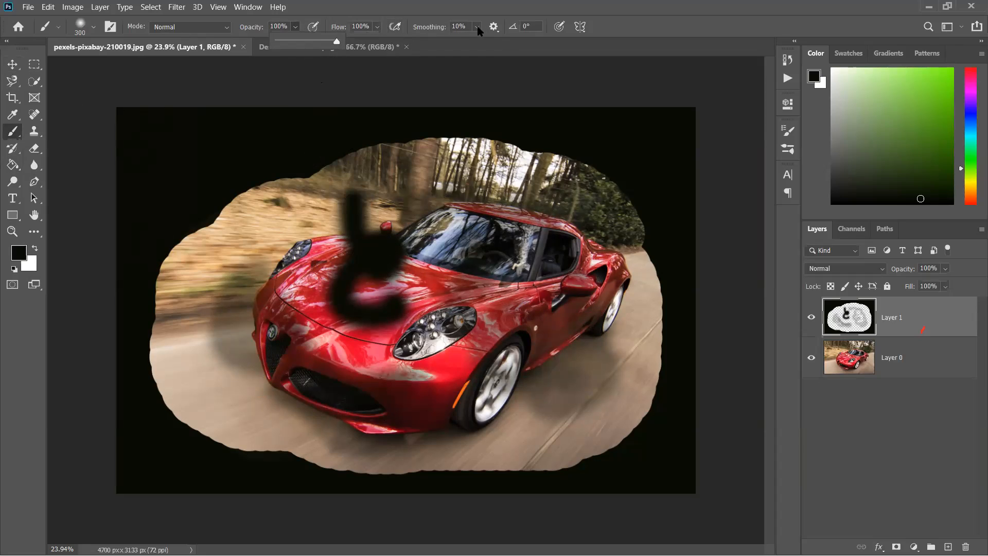
left_click_drag(488, 192, 547, 286)
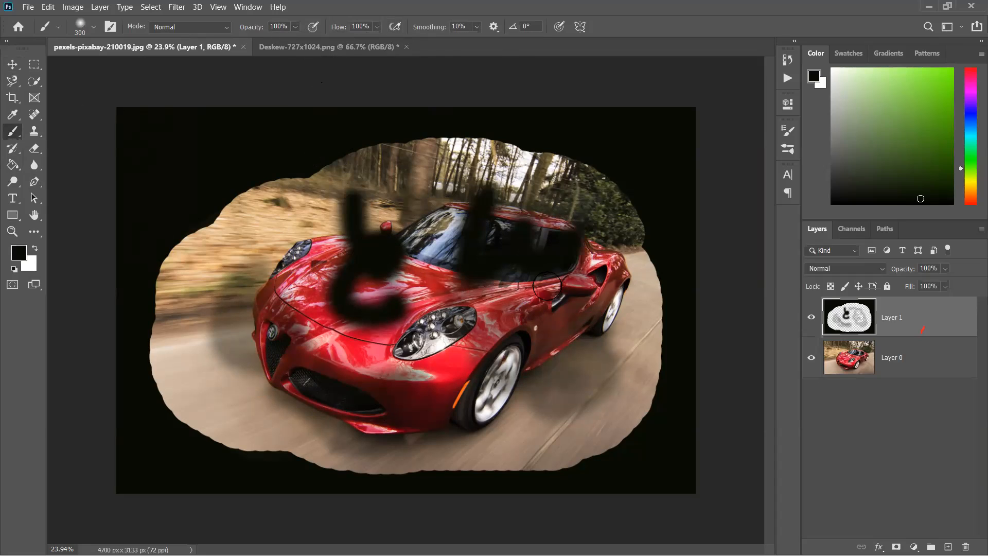
Paint black test strokes over the car with adjusted brush smoothing, and again with smoothing set to 0%.
left_click(477, 27)
mouse_move(527, 170)
left_mouse_down()
mouse_move(546, 309)
mouse_move(515, 381)
mouse_move(584, 334)
mouse_move(531, 422)
mouse_move(445, 280)
mouse_move(340, 424)
mouse_move(305, 343)
mouse_move(177, 377)
mouse_move(261, 388)
mouse_move(235, 317)
mouse_move(183, 355)
mouse_move(242, 397)
mouse_move(265, 211)
mouse_move(354, 287)
mouse_move(316, 263)
left_mouse_up()
left_click(478, 27)
left_click_drag(460, 45, 427, 42)
mouse_move(247, 213)
left_mouse_down()
mouse_move(330, 261)
mouse_move(253, 288)
mouse_move(304, 296)
mouse_move(448, 268)
mouse_move(421, 232)
left_mouse_up()
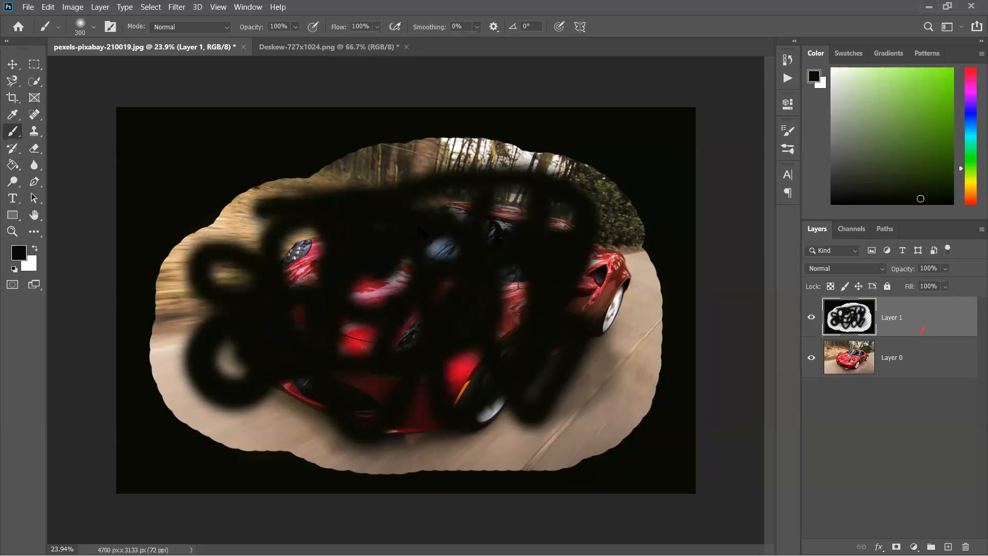
Undo the black test strokes painted over the car.
key("ctrl+z")
key("ctrl+z")
key("ctrl+z")
key("ctrl+z")
key("ctrl+z")
key("ctrl+z")
key("ctrl+z")
key("ctrl+z")
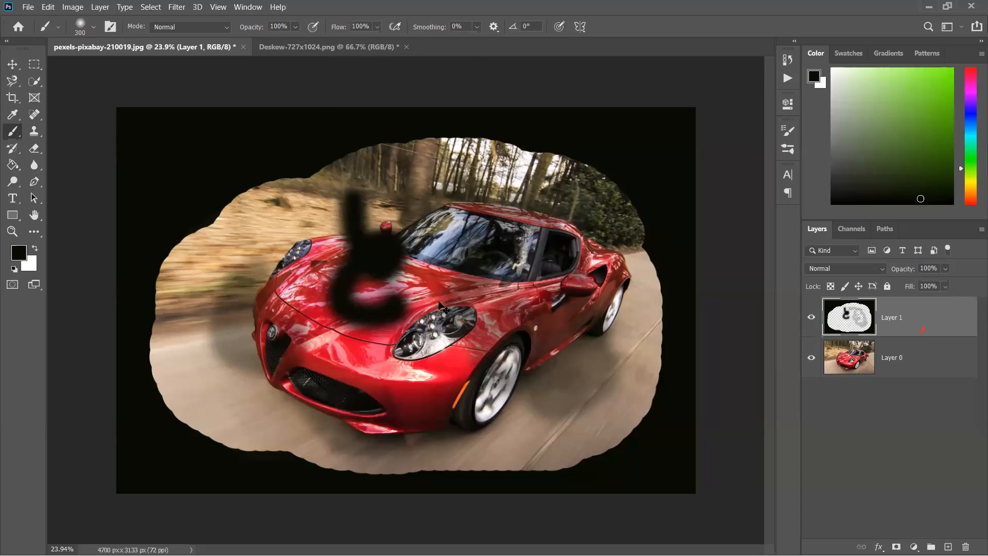
Paint black strokes across the car at 0% smoothing and undo them.
mouse_move(229, 299)
left_mouse_down()
mouse_move(576, 335)
mouse_move(383, 368)
mouse_move(330, 251)
mouse_move(540, 231)
mouse_move(198, 368)
mouse_move(390, 376)
left_mouse_up()
left_click_drag(619, 387, 603, 407)
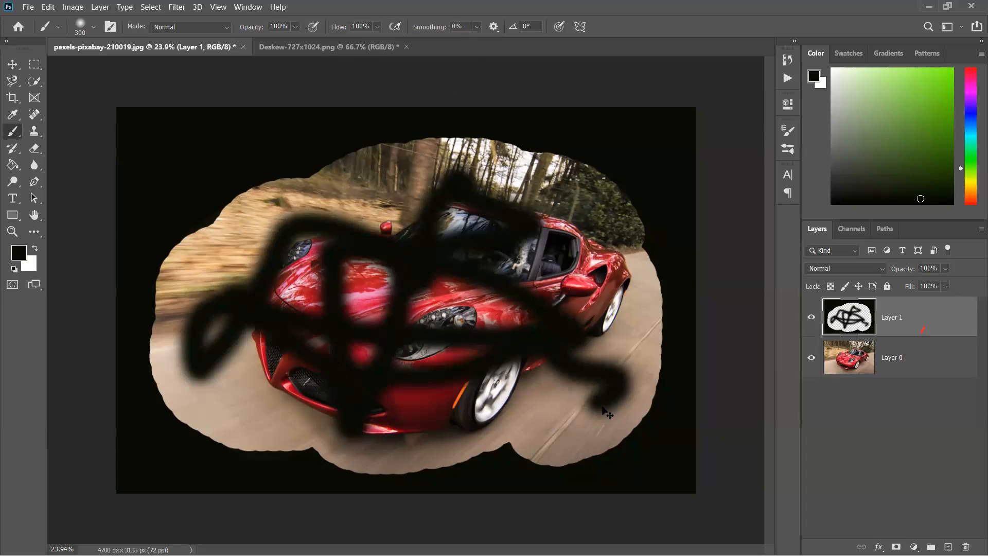
key("ctrl+z")
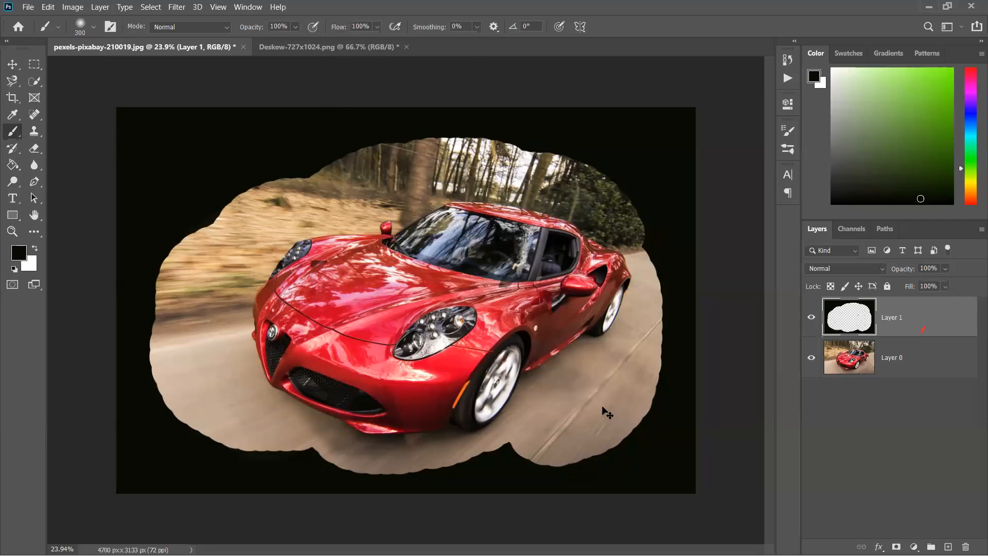
Set the brush smoothing to 100%, try strokes over the car, and undo them.
left_click(478, 26)
left_click_drag(479, 41, 540, 42)
mouse_move(569, 332)
left_mouse_down()
mouse_move(350, 353)
mouse_move(214, 294)
mouse_move(407, 288)
mouse_move(592, 330)
mouse_move(495, 206)
mouse_move(630, 356)
left_mouse_up()
mouse_move(376, 207)
left_mouse_down()
mouse_move(319, 335)
mouse_move(417, 210)
left_mouse_up()
key("ctrl+z")
key("ctrl+z")
key("ctrl+z")
Set the Brush tool's hardness to 100% and its size to 25 px.
right_click(12, 132)
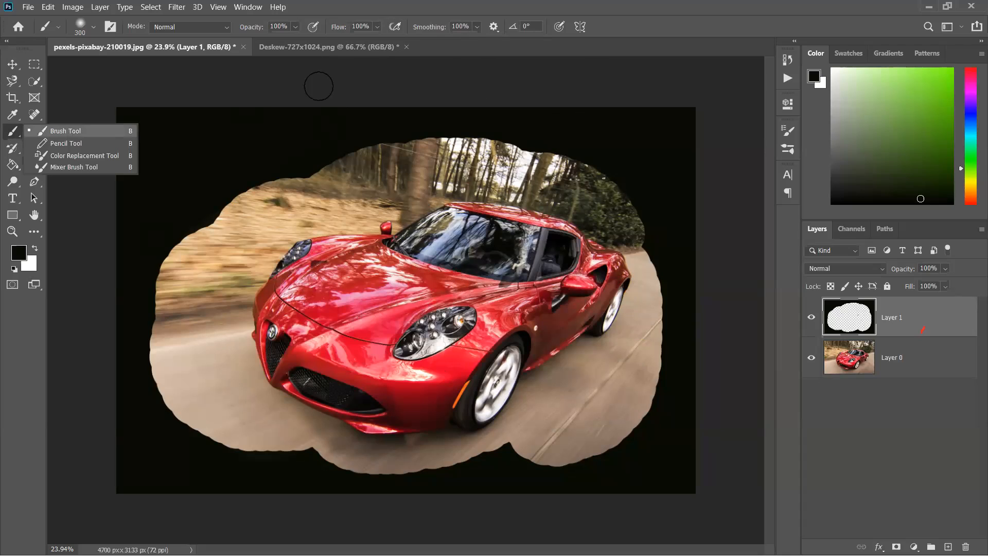
right_click(392, 227)
mouse_move(464, 289)
left_mouse_down()
mouse_move(540, 289)
mouse_move(470, 259)
left_mouse_up()
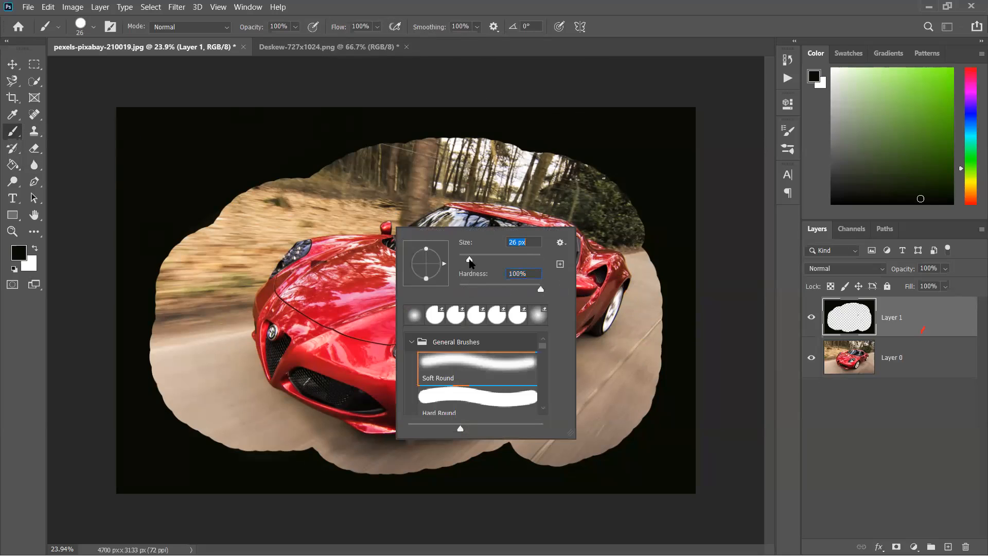
left_click(321, 249)
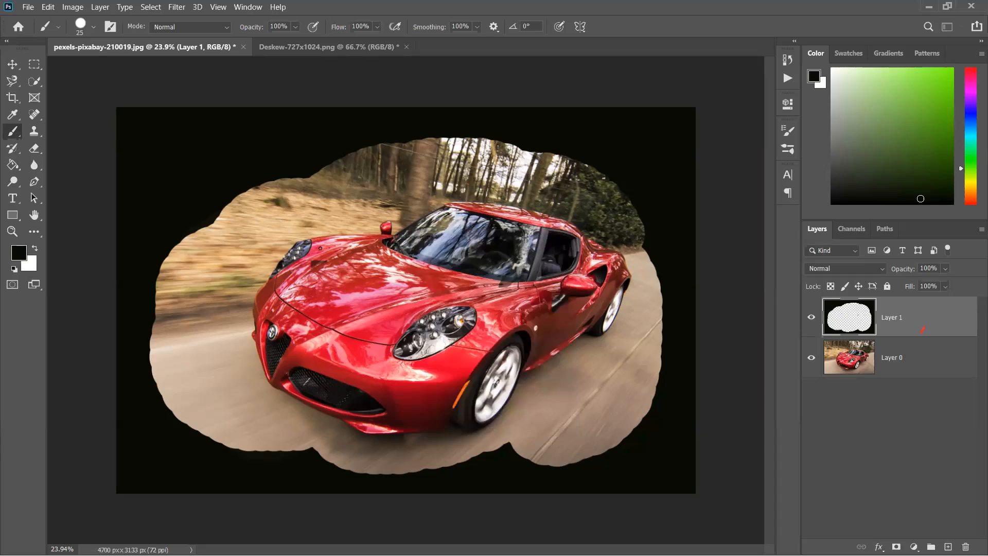
Adjust the brush smoothing and draw a black circle around the front of the hood with the 25 px brush.
scroll(325, 269, "up", 3)
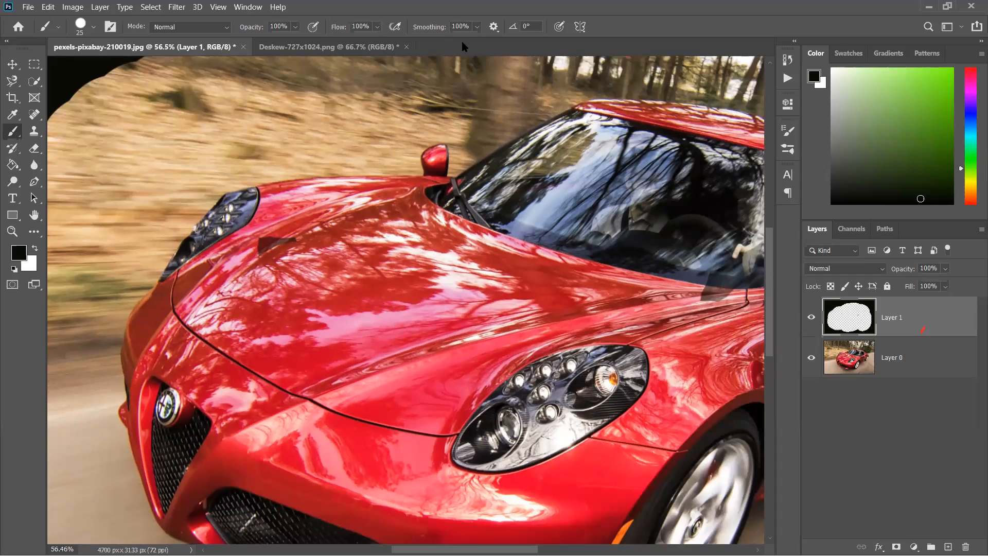
left_click(478, 27)
left_click_drag(487, 45, 433, 42)
left_click_drag(202, 228, 316, 295)
left_click_drag(250, 295, 238, 173)
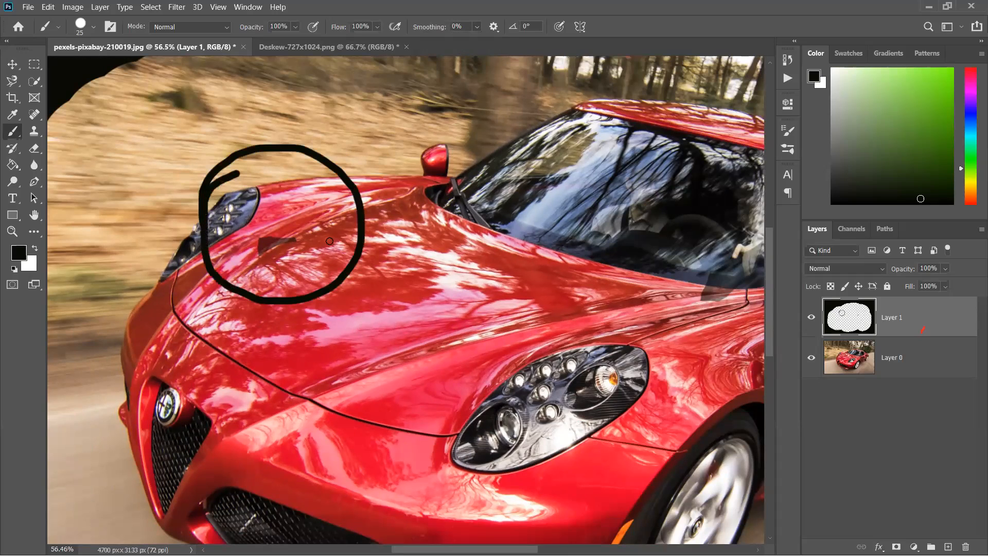
Set the brush smoothing to 100%, draw a black circle around the base of the windshield, and compare both circles up close.
left_click(478, 26)
left_click_drag(480, 42, 578, 45)
mouse_move(444, 155)
left_mouse_down()
mouse_move(495, 152)
mouse_move(530, 267)
mouse_move(489, 160)
mouse_move(459, 171)
left_mouse_up()
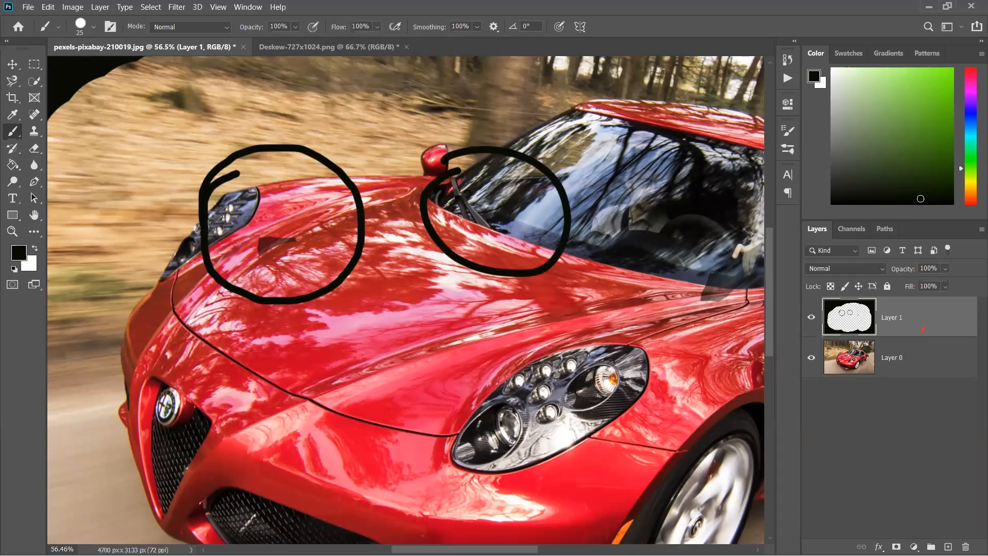
scroll(299, 178, "up", 5)
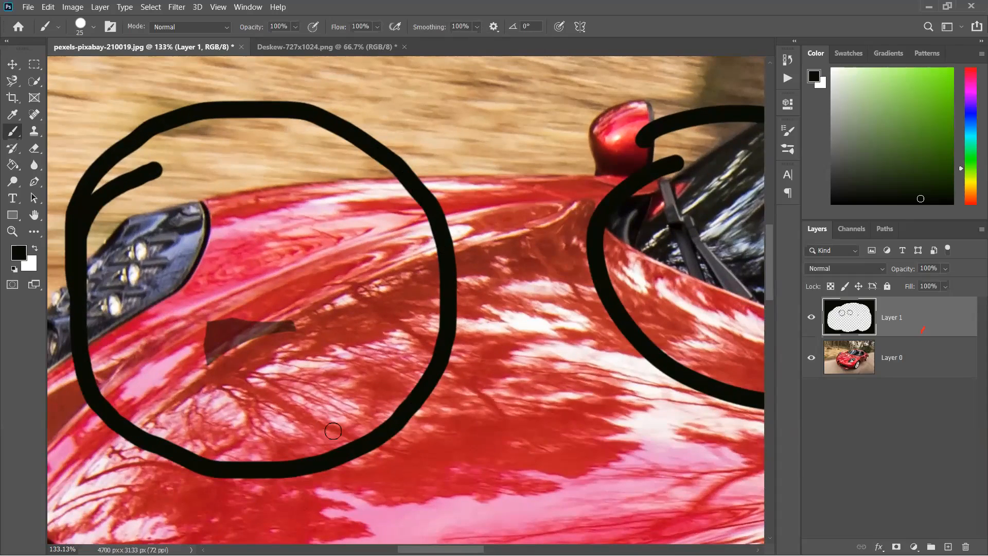
left_click_drag(563, 323, 254, 298)
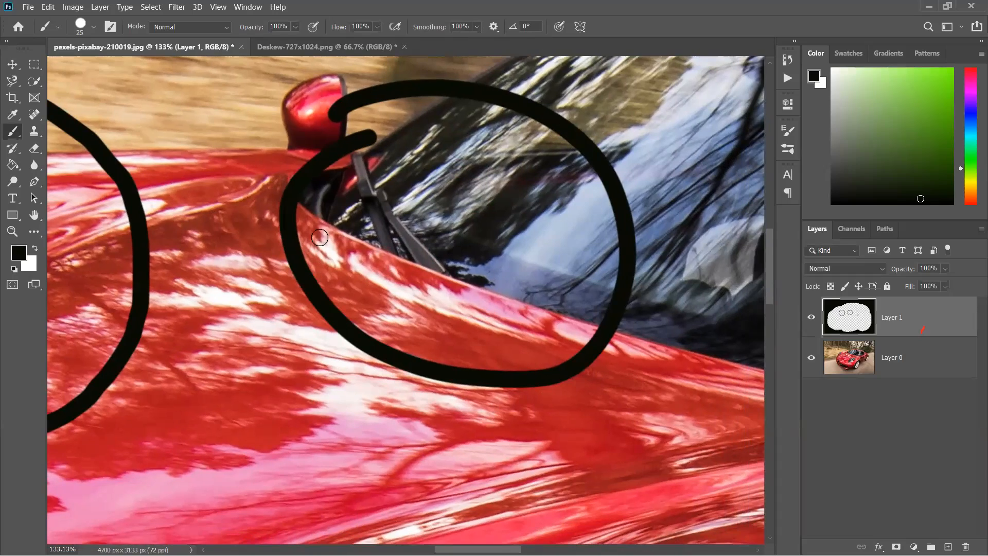
left_click_drag(376, 342, 438, 237)
scroll(470, 244, "down", 5)
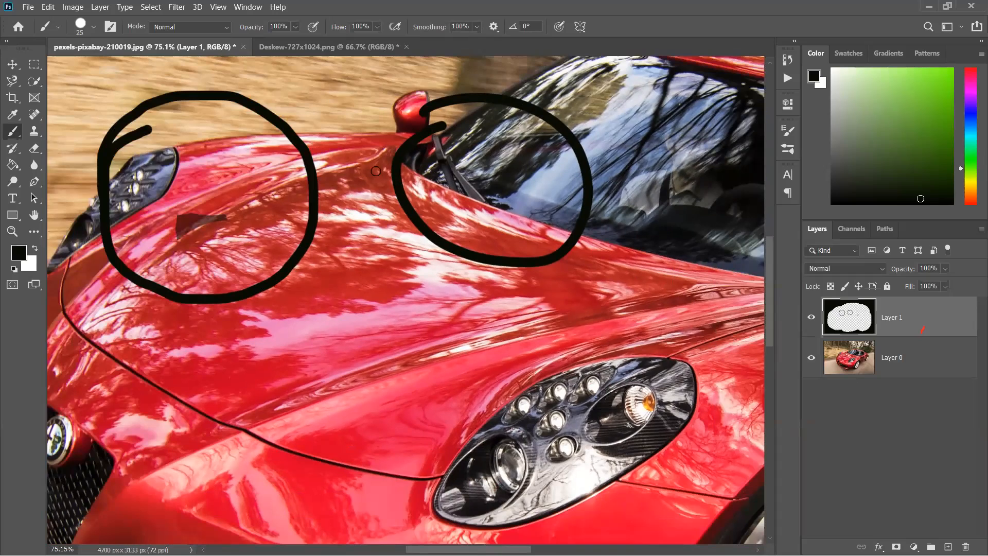
Paint long curved strokes with spiral and curl offshoots across the hood and headlight at 100% smoothing.
mouse_move(308, 332)
left_mouse_down()
mouse_move(467, 352)
mouse_move(729, 453)
mouse_move(765, 439)
left_mouse_up()
mouse_move(762, 310)
left_mouse_down()
mouse_move(582, 376)
mouse_move(422, 463)
mouse_move(193, 351)
mouse_move(147, 401)
mouse_move(199, 465)
mouse_move(253, 405)
mouse_move(213, 392)
mouse_move(206, 431)
mouse_move(236, 427)
mouse_move(226, 404)
mouse_move(220, 416)
left_mouse_up()
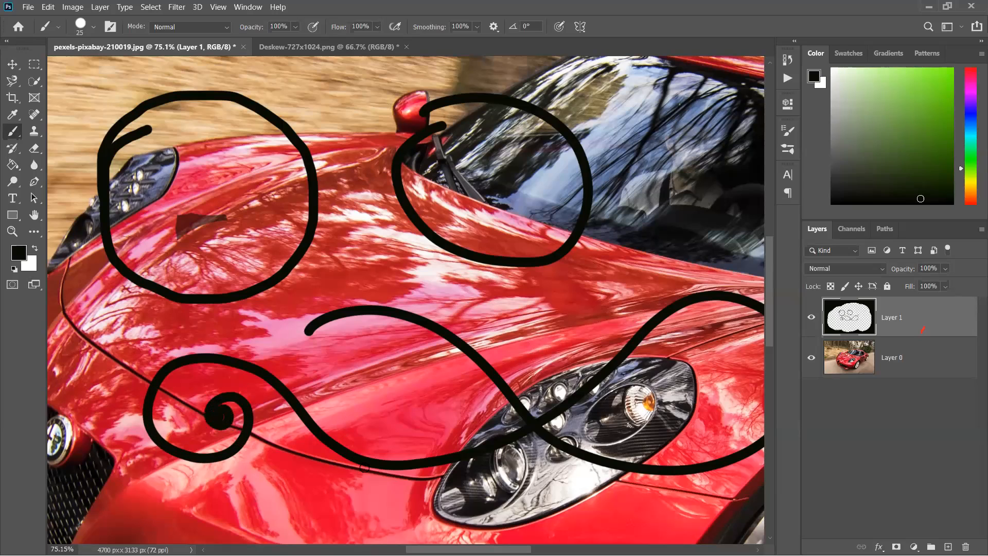
mouse_move(356, 455)
left_mouse_down()
mouse_move(365, 382)
mouse_move(348, 360)
mouse_move(339, 370)
left_mouse_up()
mouse_move(356, 425)
left_mouse_down()
mouse_move(420, 405)
mouse_move(401, 331)
mouse_move(374, 337)
left_mouse_up()
mouse_move(359, 456)
left_mouse_down()
mouse_move(206, 511)
mouse_move(191, 497)
left_mouse_up()
mouse_move(285, 382)
left_mouse_down()
mouse_move(242, 314)
mouse_move(149, 292)
mouse_move(158, 189)
mouse_move(202, 225)
mouse_move(191, 222)
left_mouse_up()
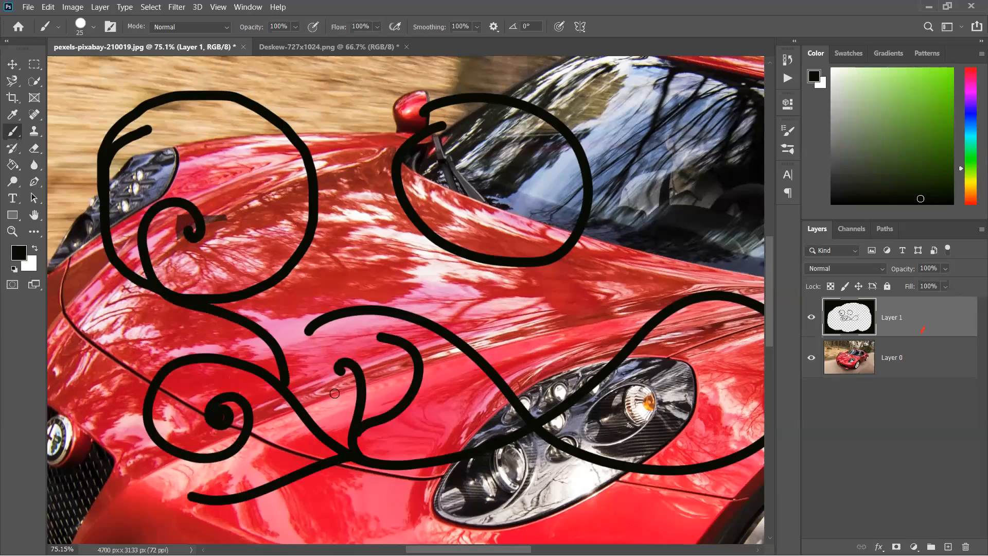
Set the brush smoothing to 0% and add two curled strokes branching from the long curve on the hood.
left_click(477, 27)
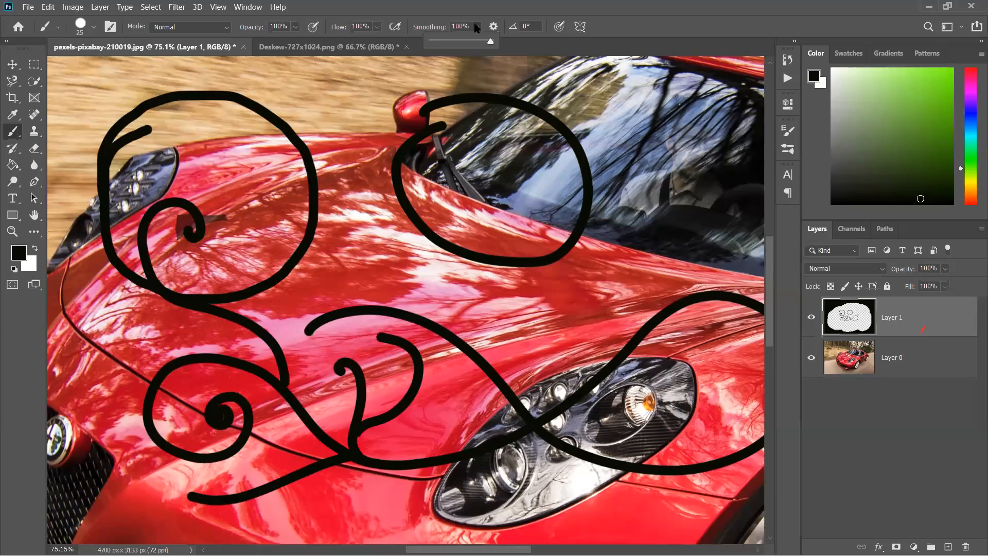
left_click_drag(489, 41, 397, 50)
left_click_drag(466, 341, 411, 248)
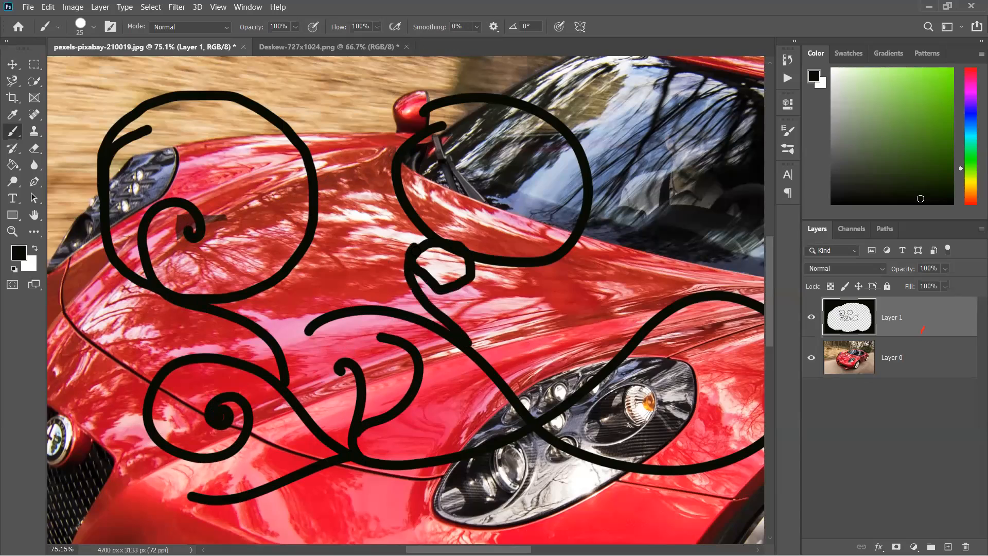
mouse_move(487, 381)
left_mouse_down()
mouse_move(446, 396)
mouse_move(464, 415)
mouse_move(476, 403)
mouse_move(463, 408)
left_mouse_up()
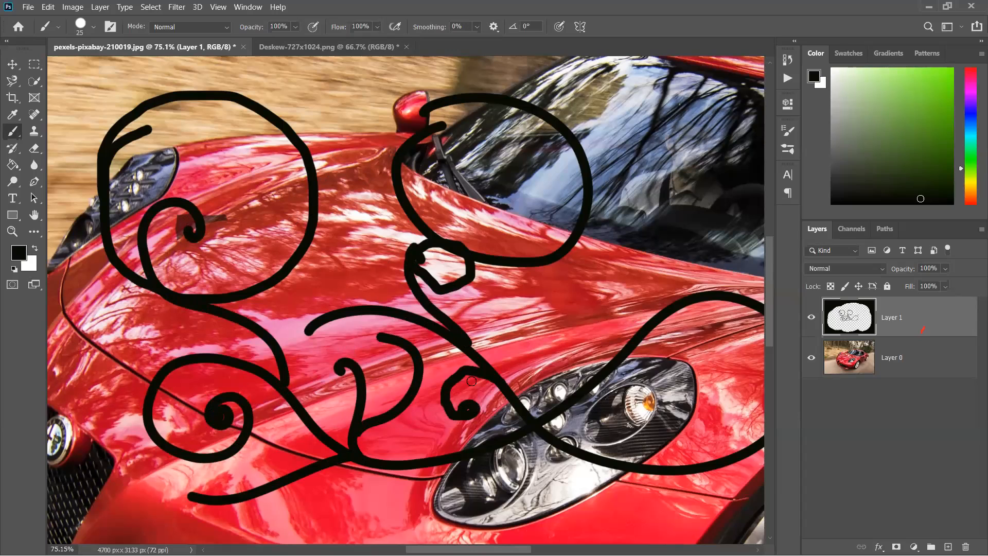
scroll(471, 383, "up", 5)
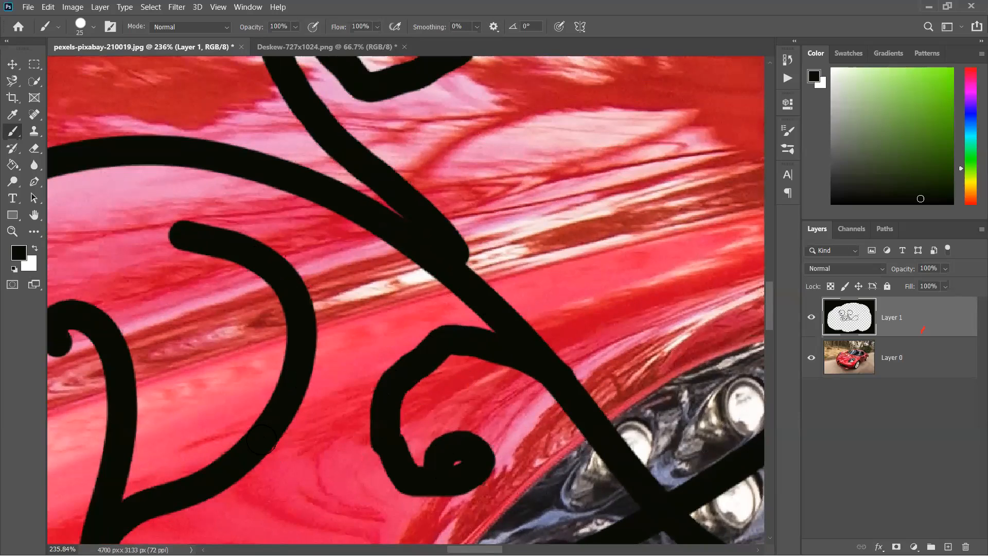
scroll(515, 279, "down", 3)
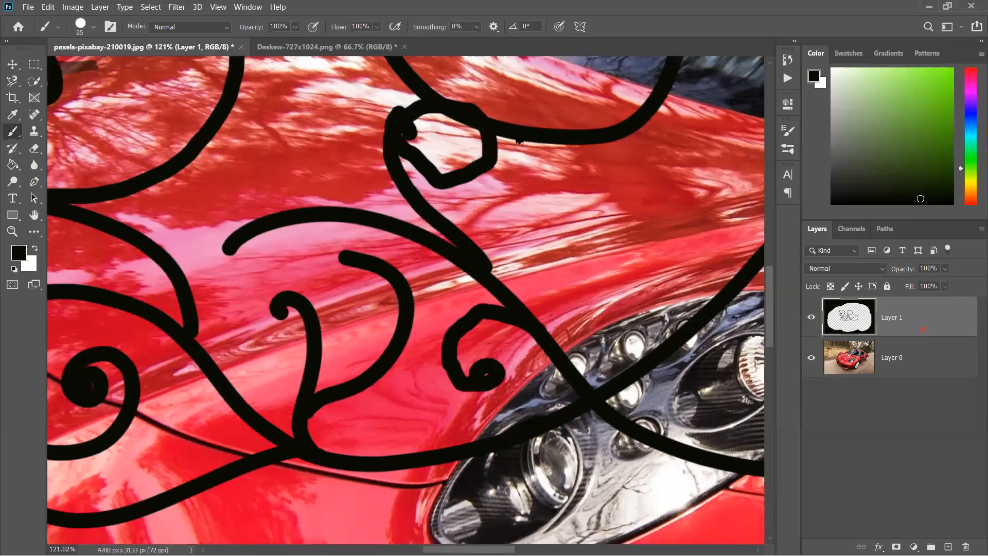
Set the brush smoothing to 12%, try two brush dabs on the hood, and undo them.
left_click(476, 26)
left_click_drag(481, 44, 482, 45)
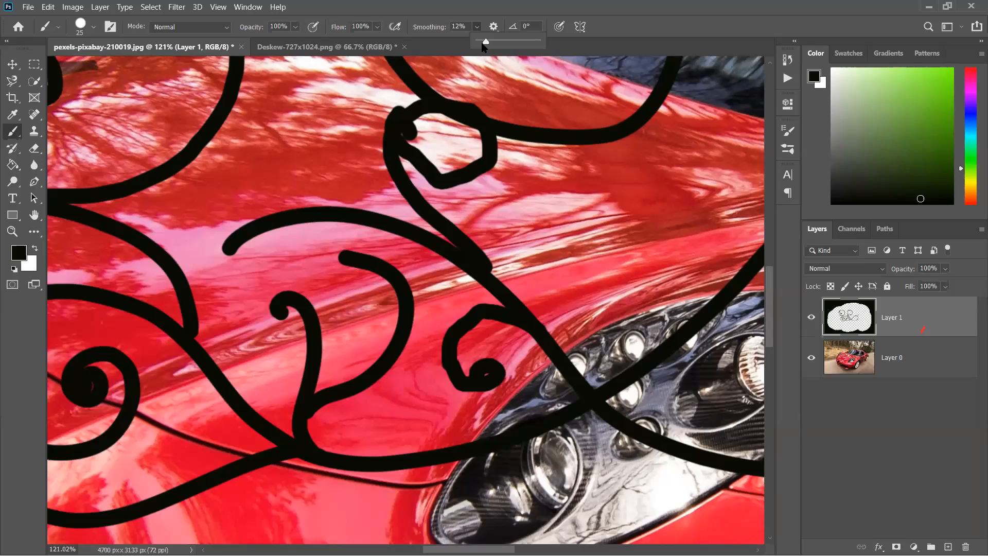
left_click(526, 208)
left_click(561, 241)
key("ctrl+z")
key("ctrl+z")
Undo all the brush and eraser work back to the car photo alone and activate the Move tool.
scroll(367, 263, "down", 5)
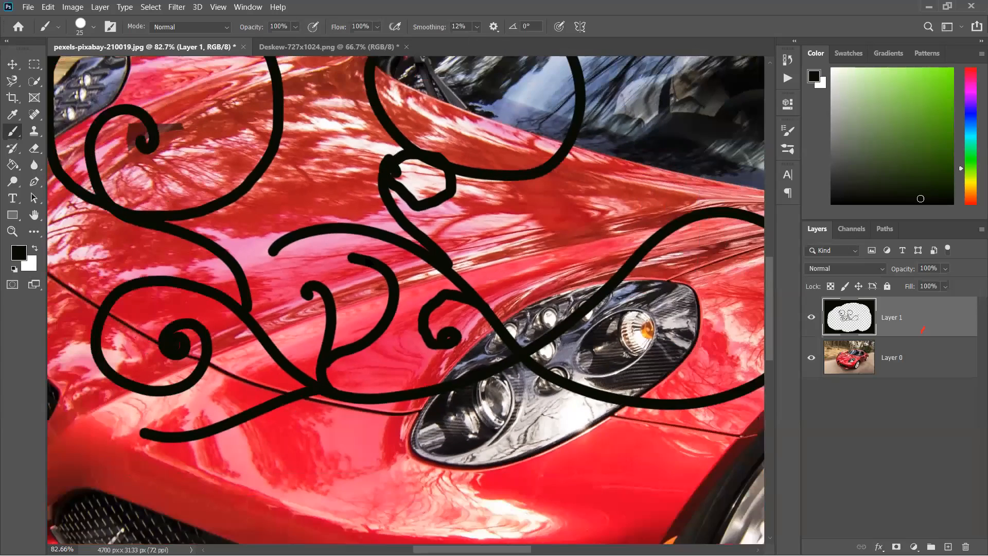
scroll(367, 264, "down", 4)
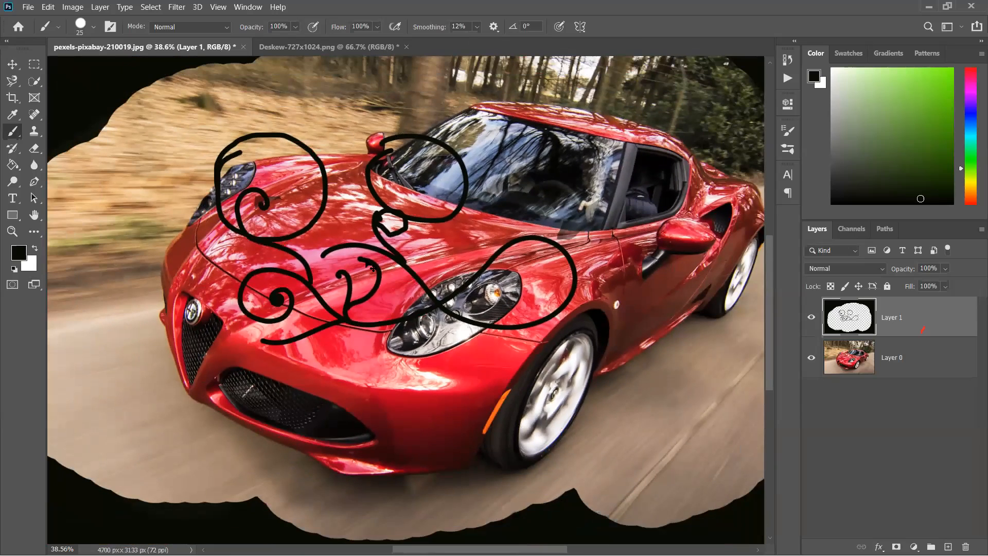
key("ctrl+z")
key("ctrl+z")
key("ctrl+z")
key("ctrl+z")
key("ctrl+z")
key("ctrl+z")
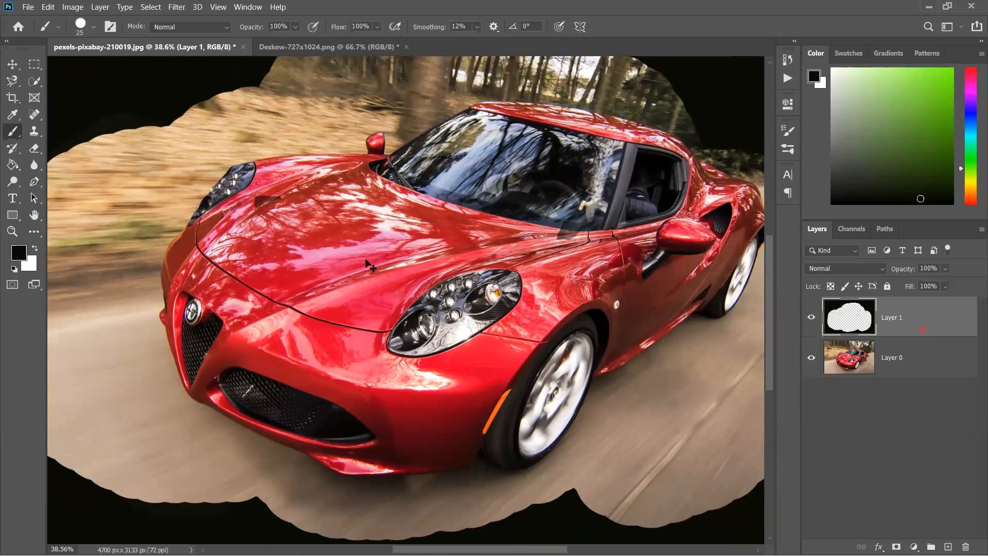
key("ctrl+z")
key("ctrl+z")
key("ctrl+z")
key("ctrl+z")
key("ctrl+z")
key("ctrl+z")
key("ctrl+z")
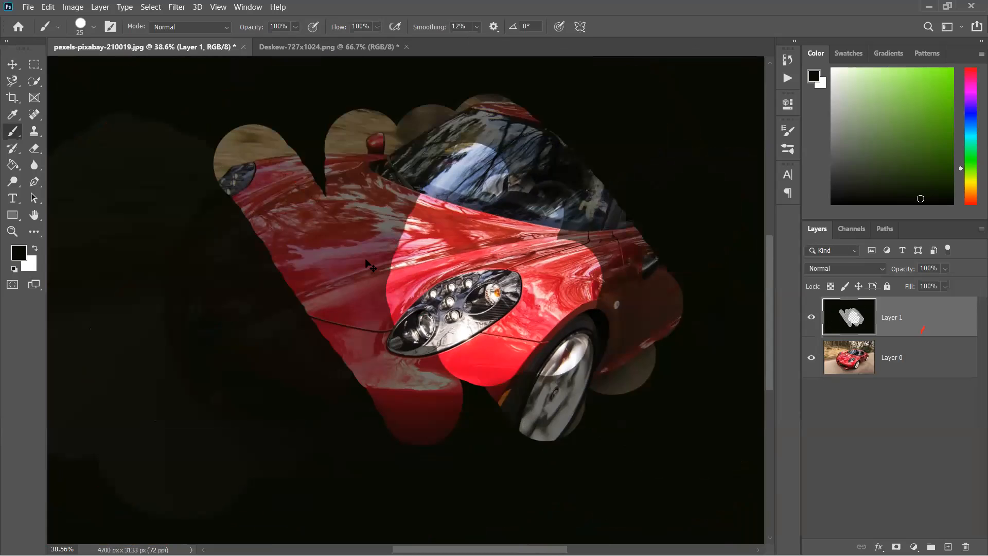
key("ctrl+z")
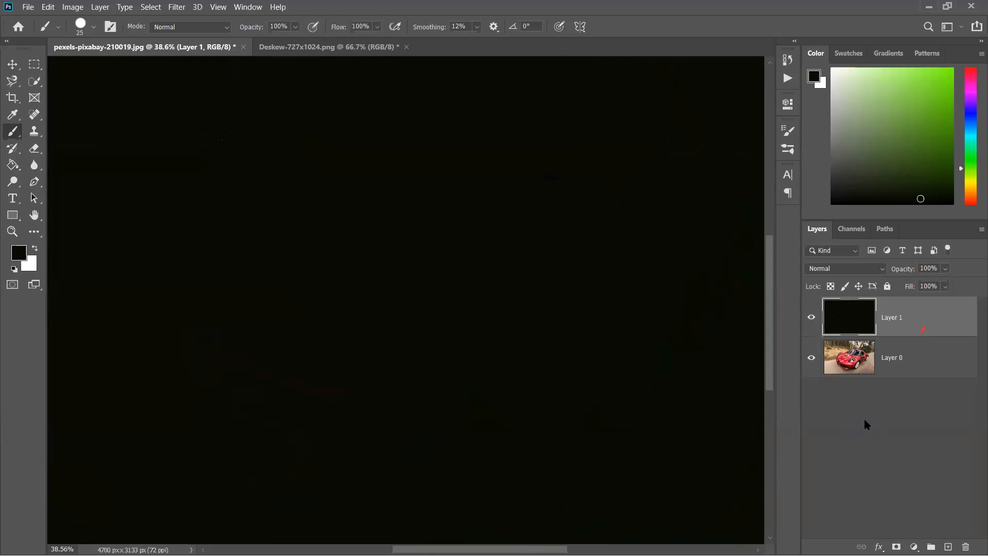
key("ctrl+z")
left_click(13, 65)
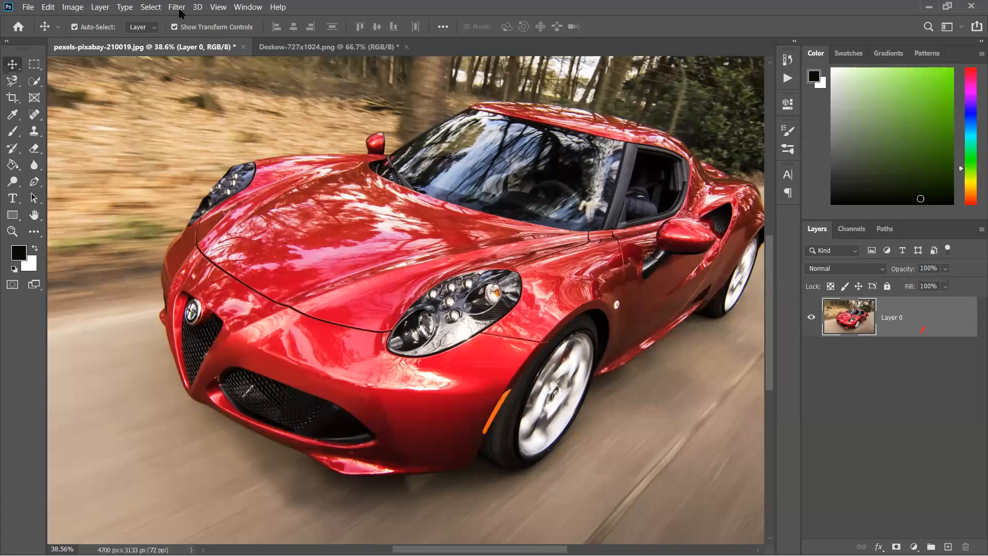
View the About Photoshop information and close it.
left_click(248, 7)
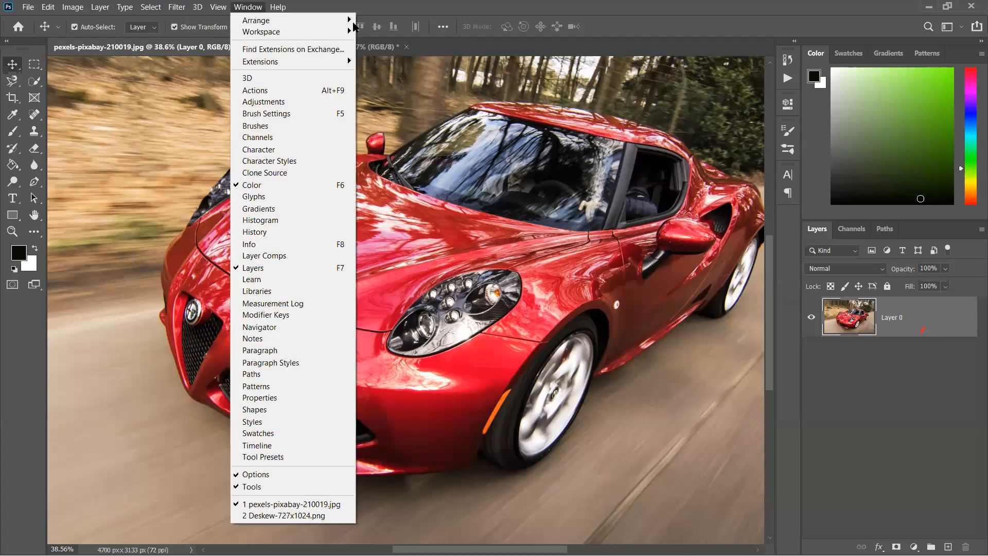
mouse_move(278, 7)
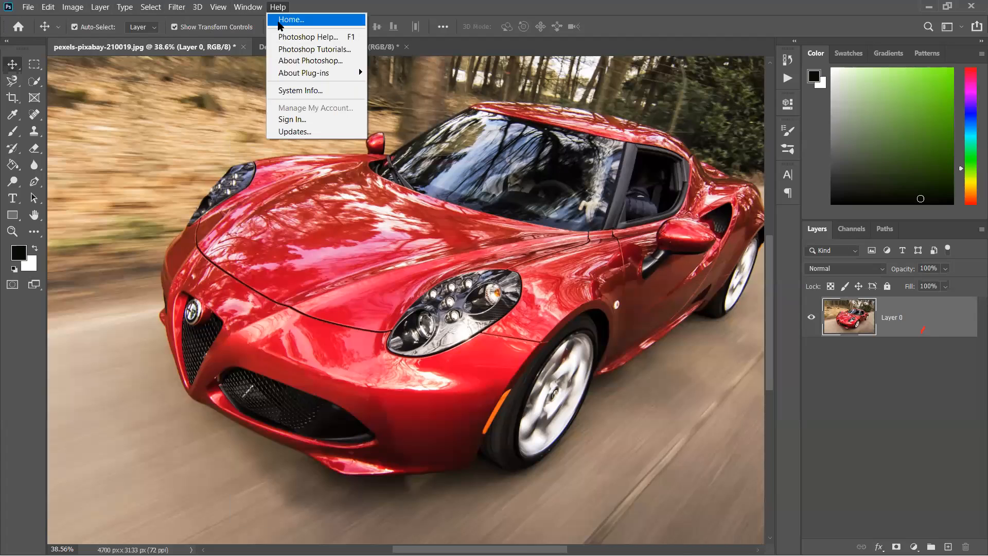
left_click(292, 62)
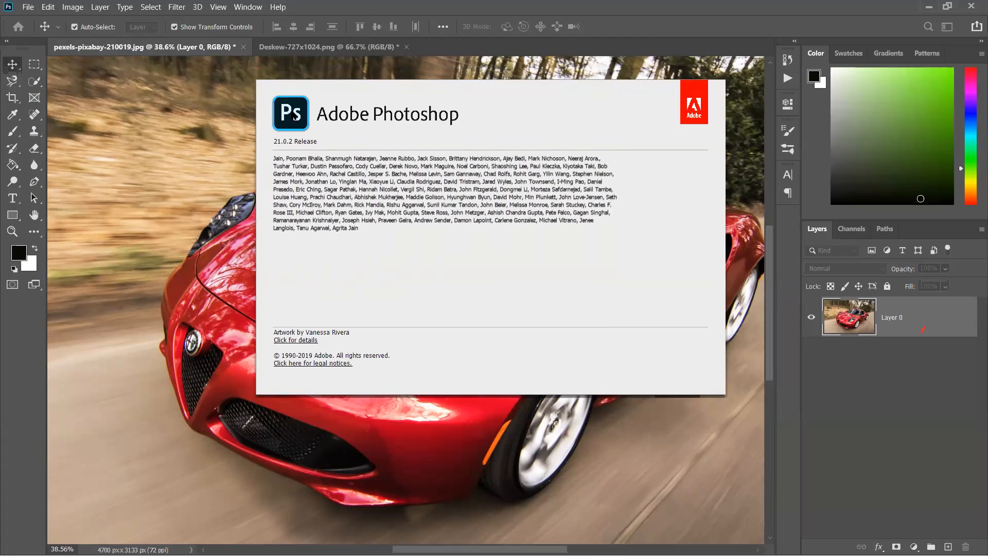
left_click(161, 235)
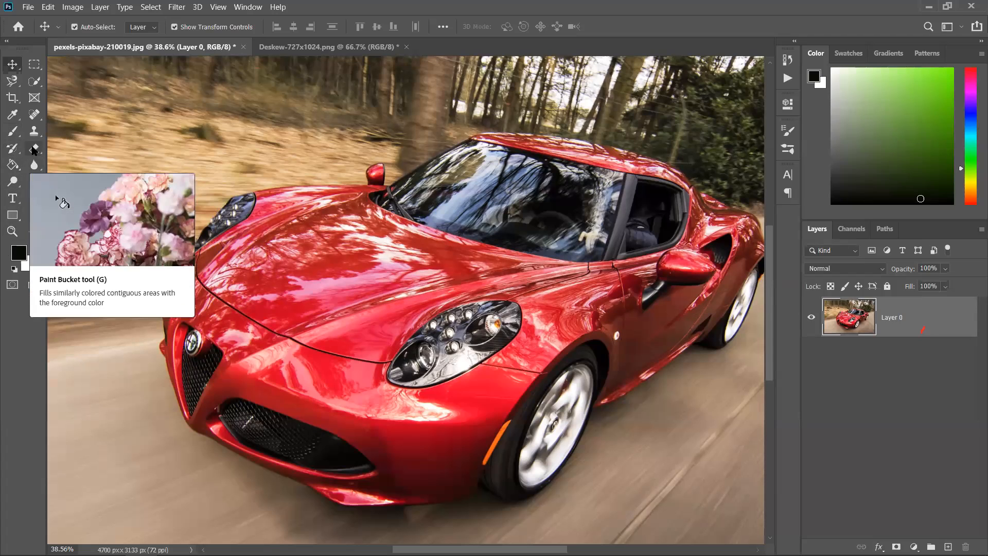
Look through the Paint Bucket, Blur and Dodge tools and their related tools.
left_click(12, 166)
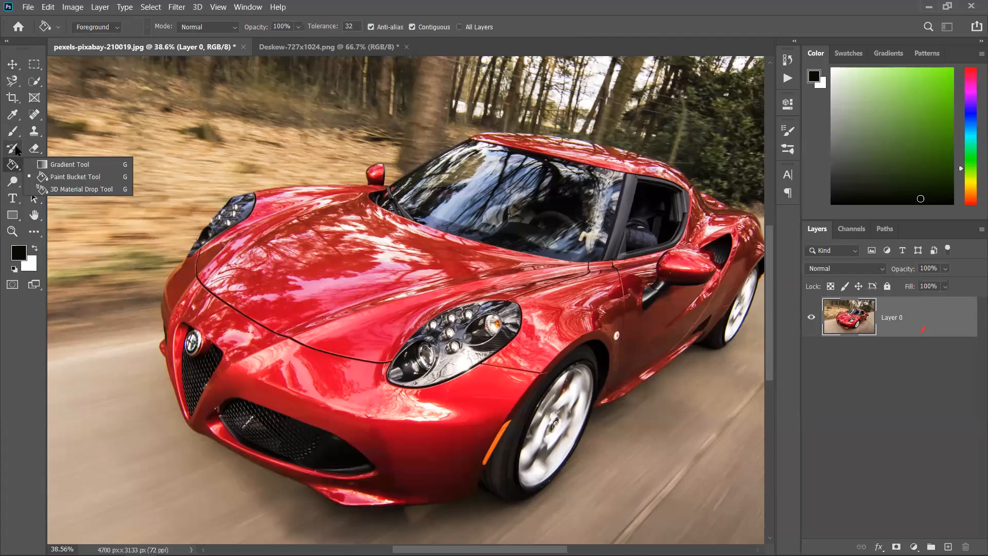
left_click(26, 310)
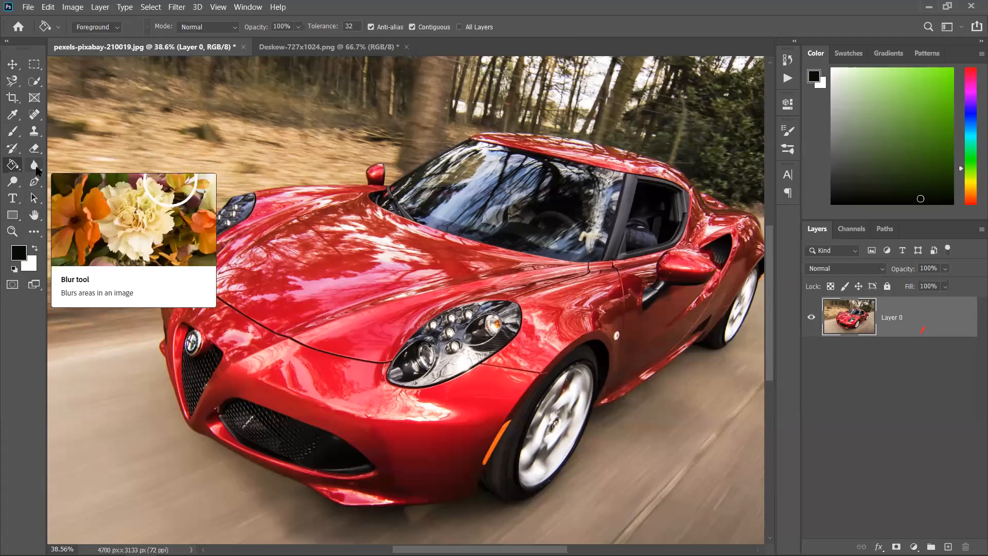
left_click(36, 167)
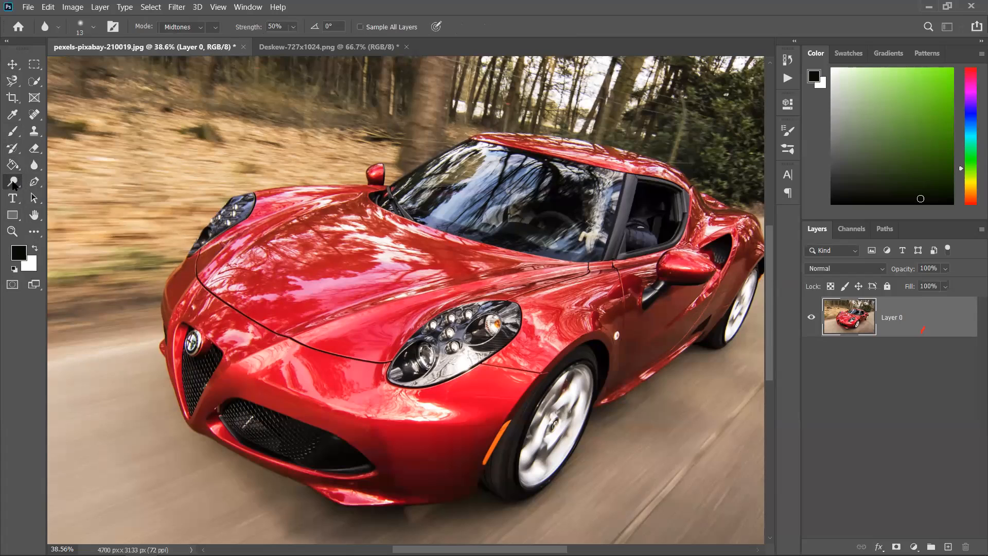
left_click(14, 182)
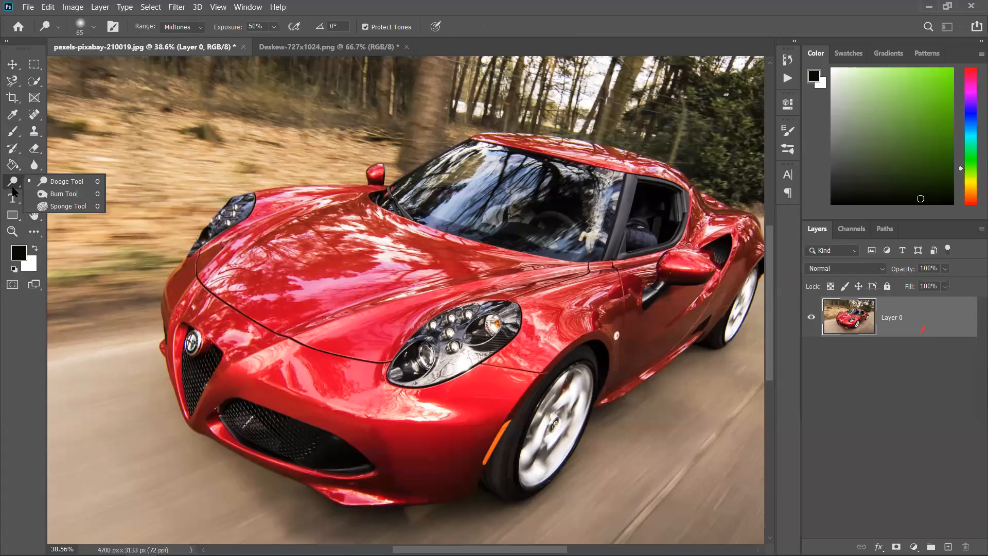
Add the text "asdasdasfadsfasf" on the car's hood with the Horizontal Type tool at 72 pt.
left_click(12, 198)
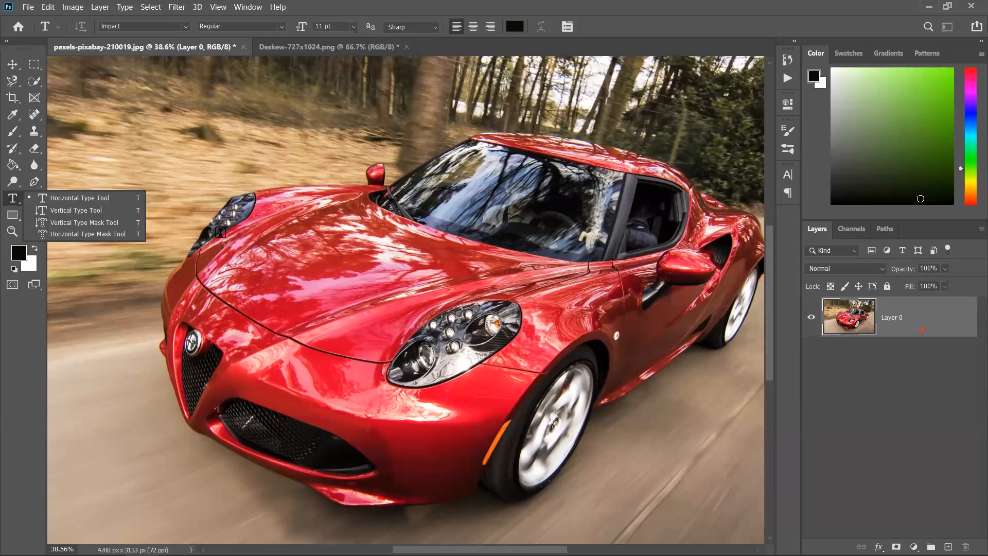
left_click(294, 274)
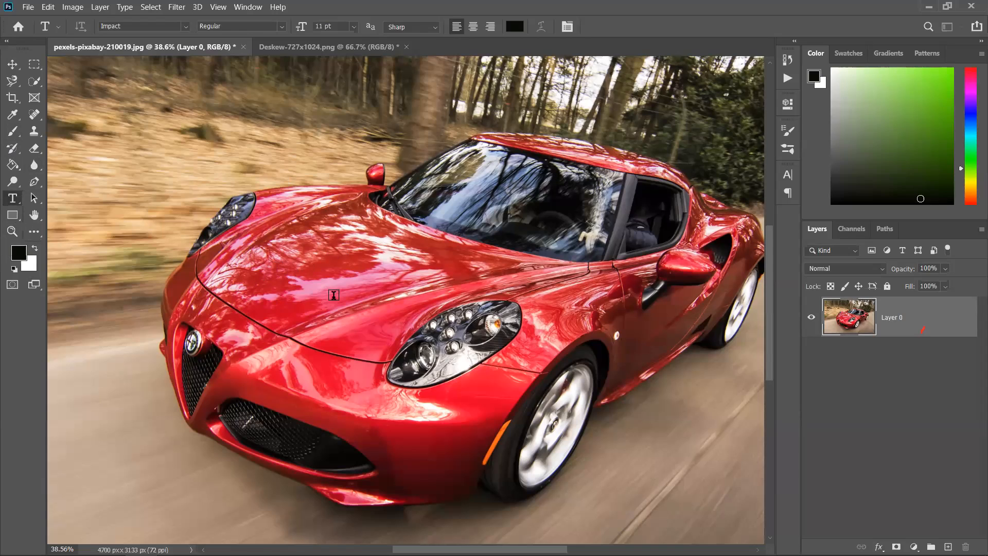
left_click(300, 278)
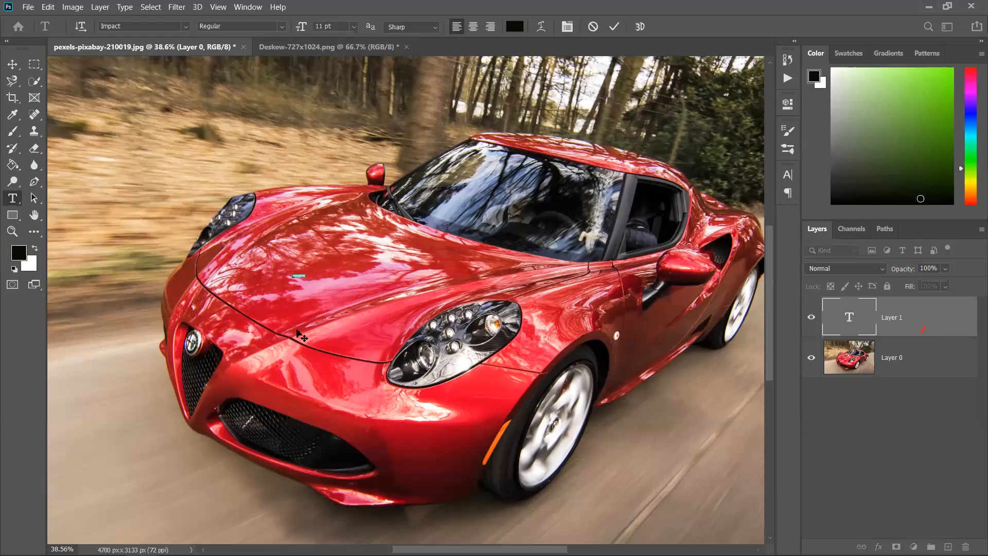
left_click(355, 27)
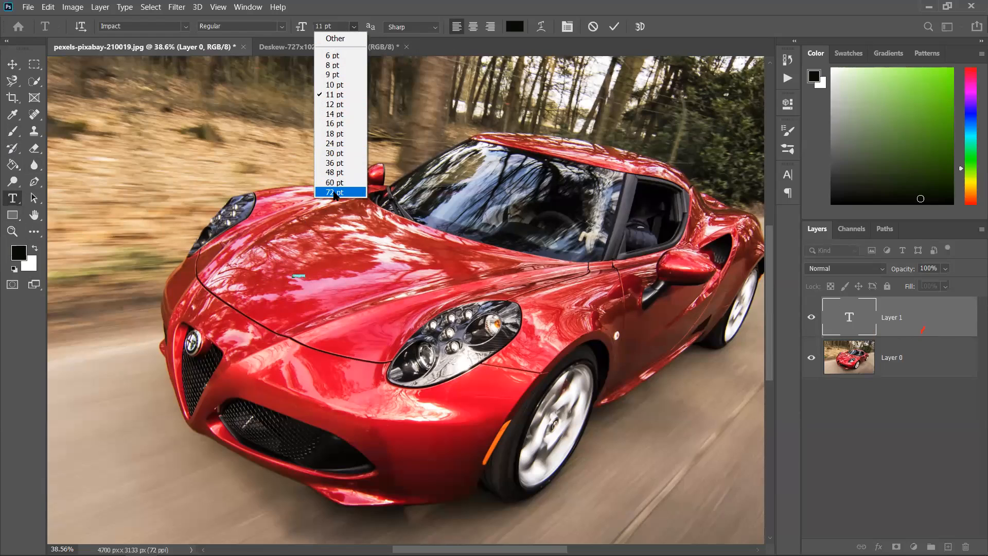
left_click(335, 193)
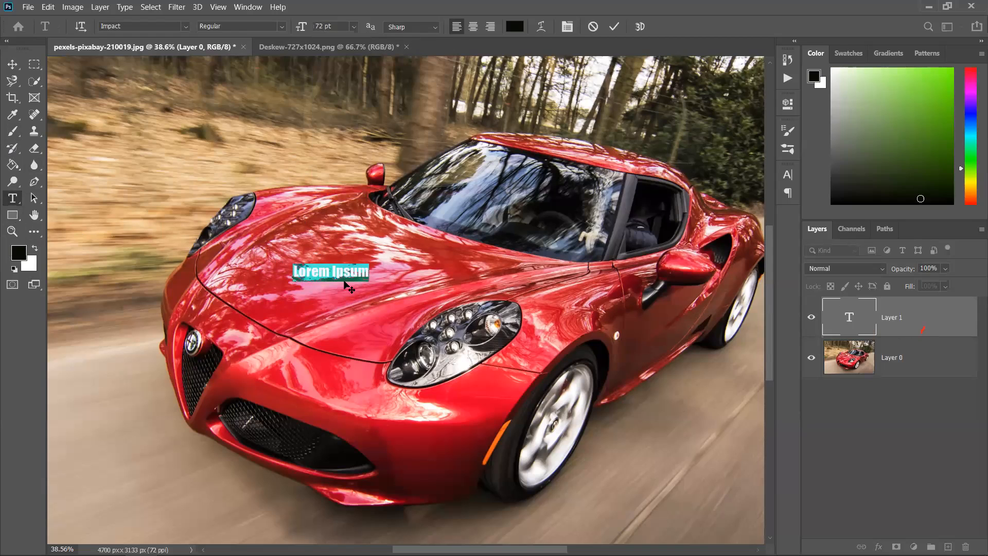
type("asdasdasfadsfasf")
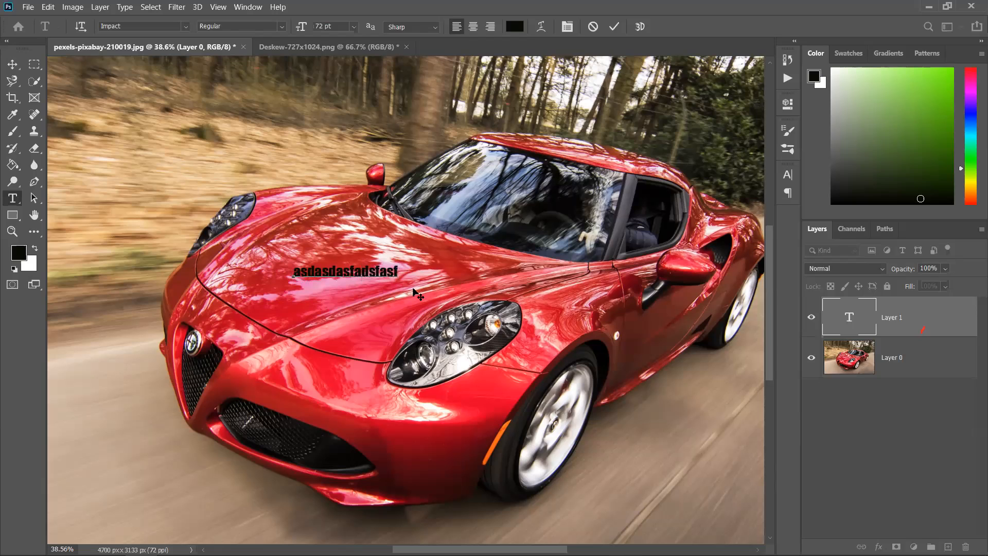
Scale the text proportionally to about 341% and position it across the car's hood.
left_click(19, 68)
left_click_drag(399, 277, 645, 387)
left_click_drag(524, 272, 394, 246)
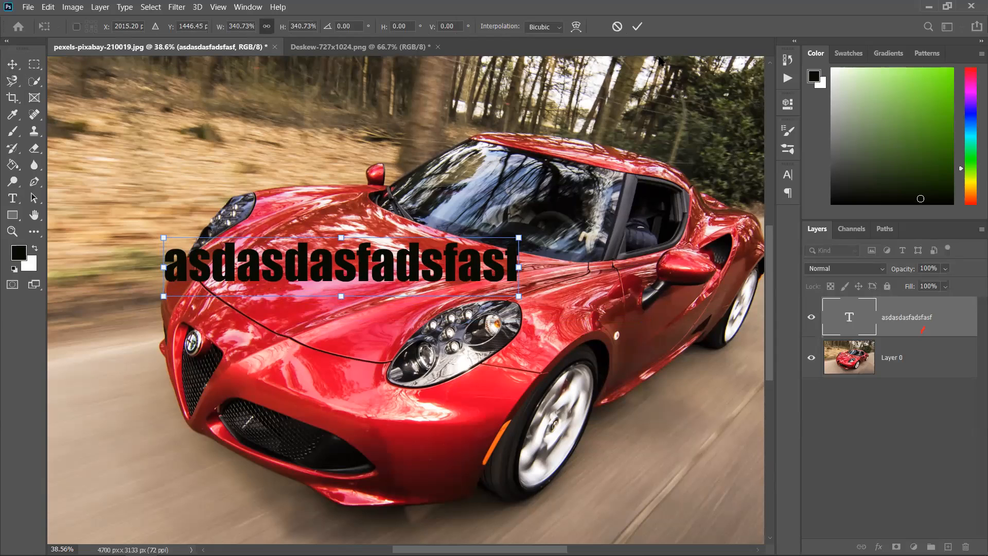
left_click(638, 26)
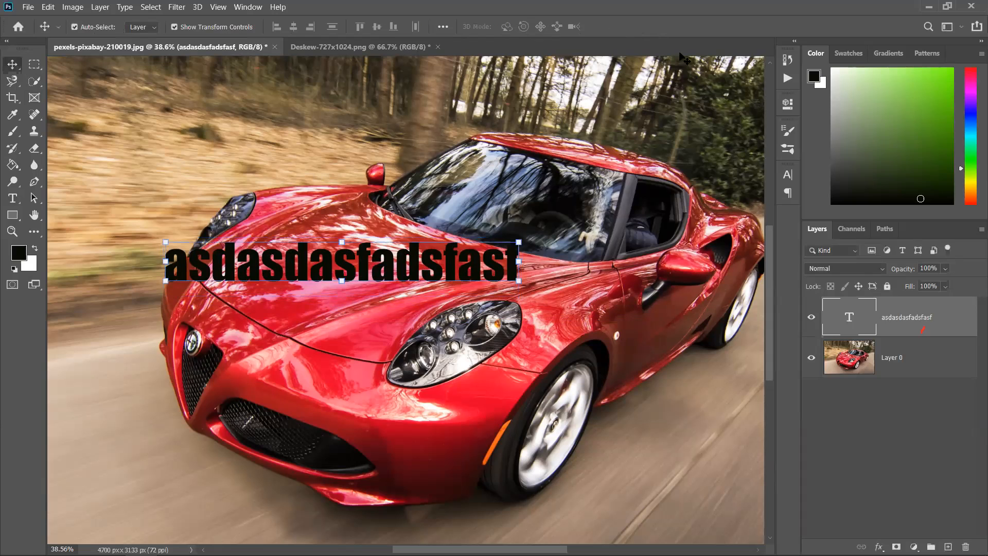
mouse_move(419, 269)
left_mouse_down()
mouse_move(458, 272)
mouse_move(411, 273)
left_mouse_up()
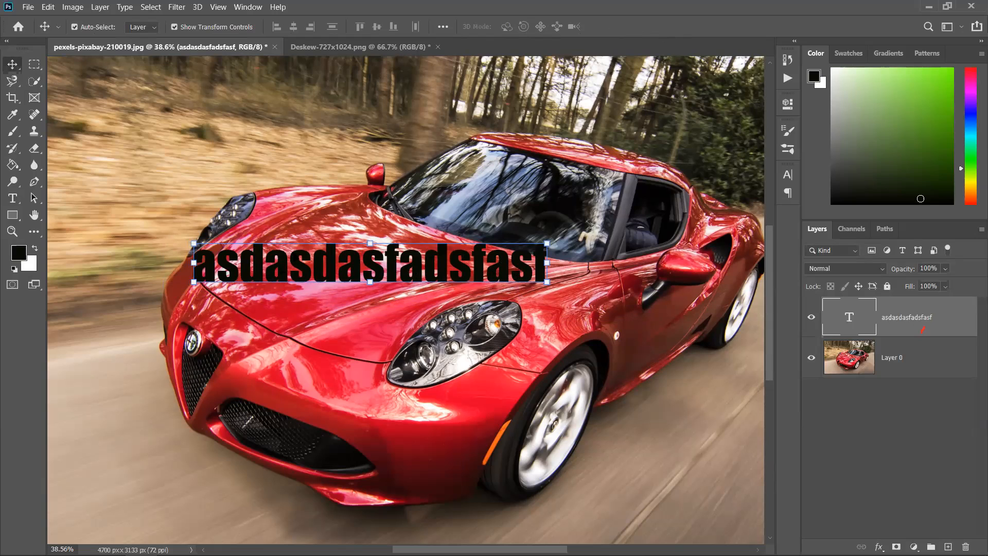
Try the vertical orientation on the hood text with the Type tool and switch it back to horizontal.
left_click(12, 198)
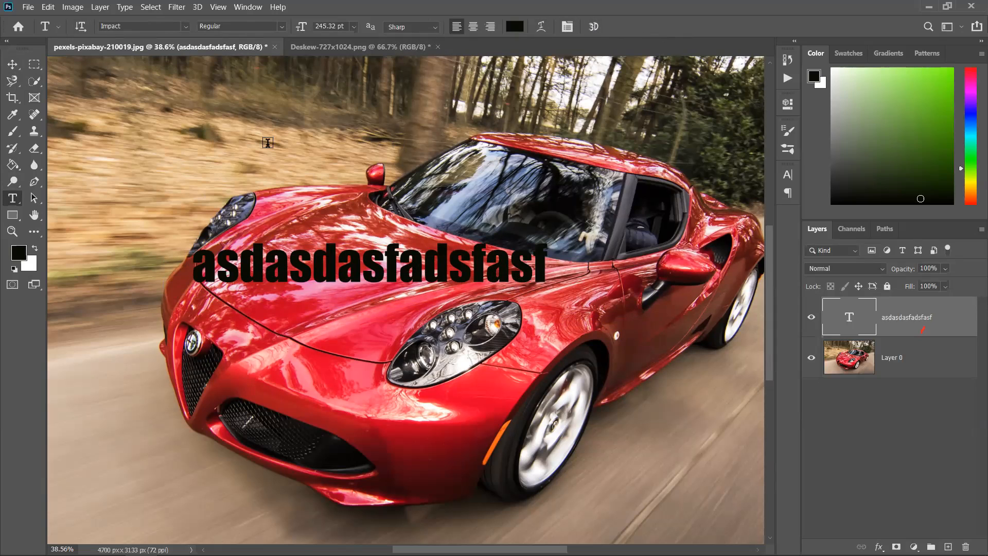
left_click(59, 28)
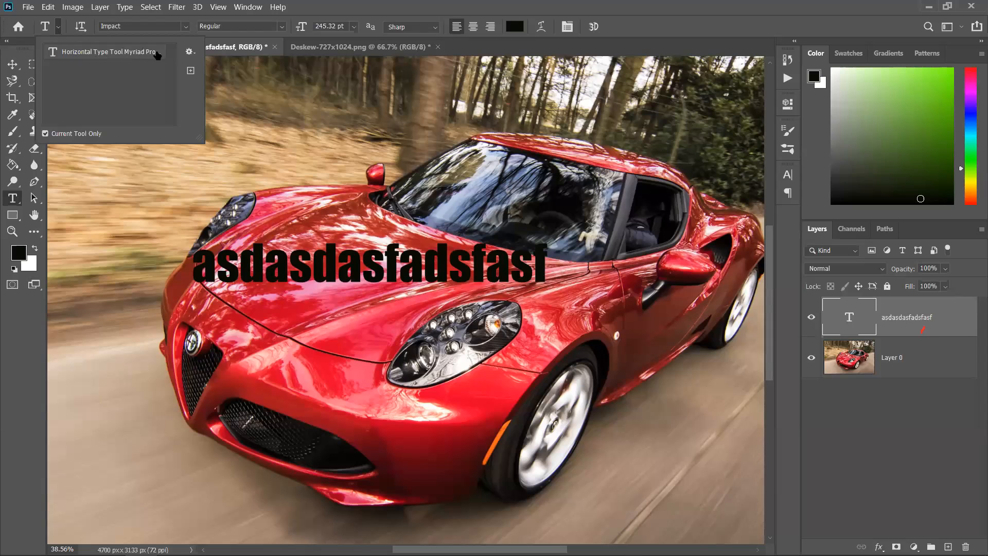
left_click(81, 27)
left_click(80, 27)
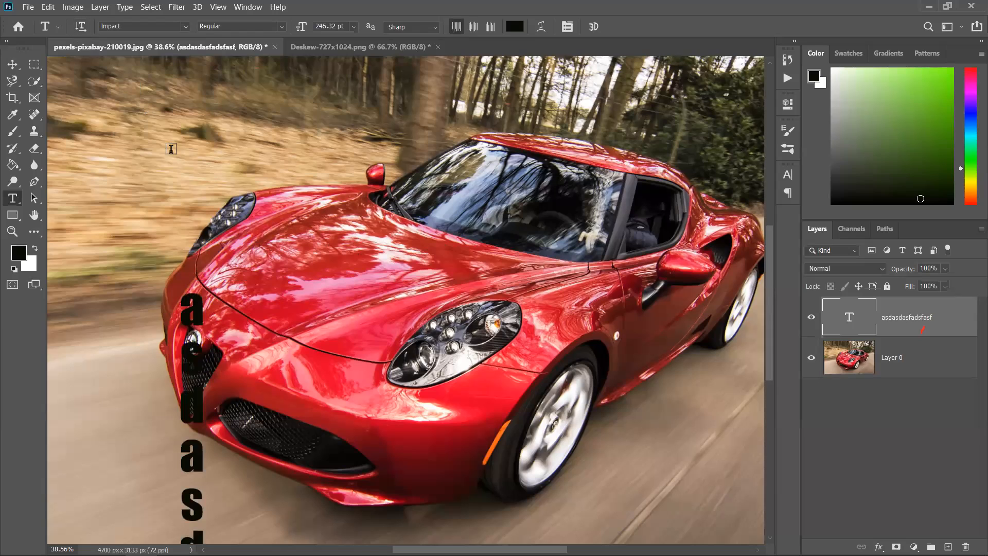
scroll(177, 168, "down", 3)
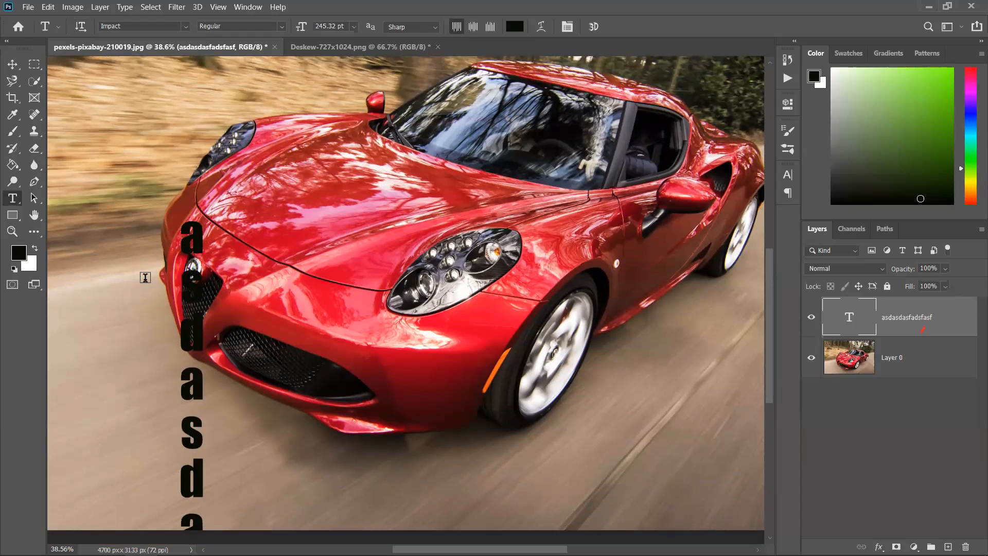
left_click(79, 26)
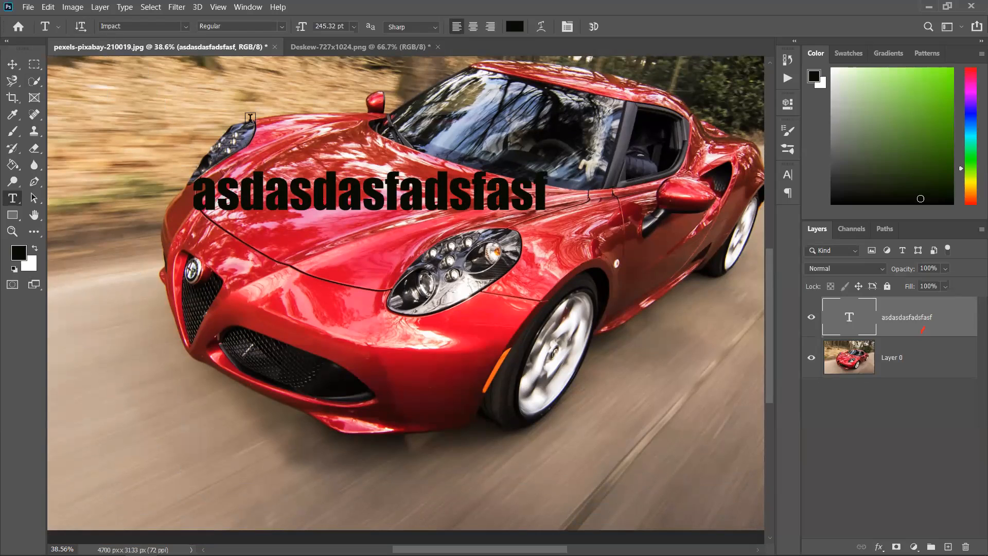
Look at the styles available for the Impact font.
left_click(281, 27)
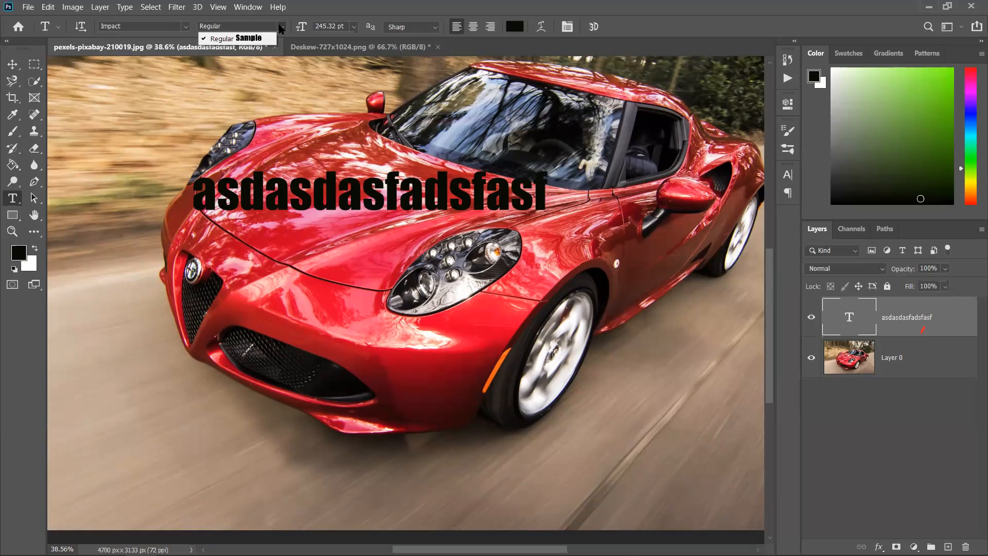
left_click(282, 28)
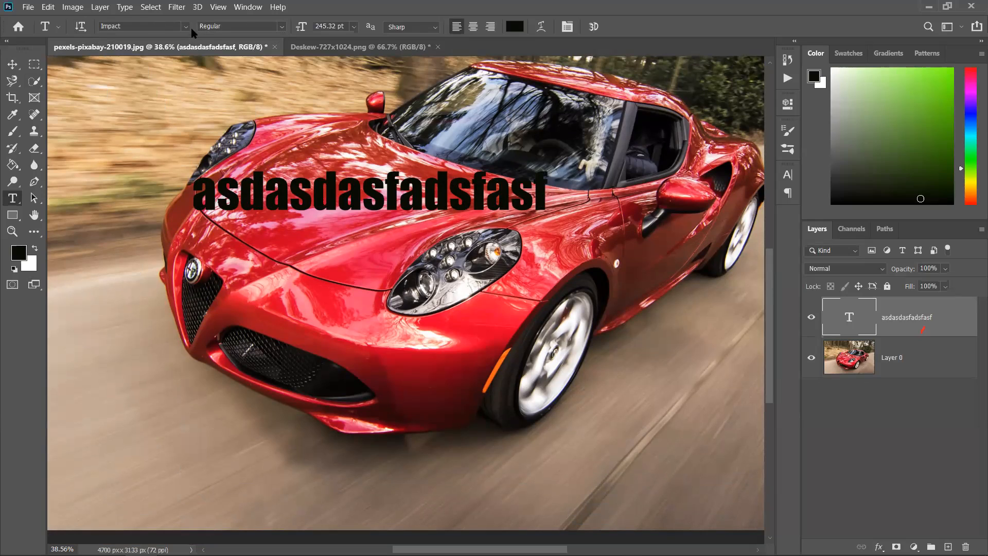
left_click(282, 28)
left_click(283, 28)
Set the font of the whole hood text to Homework and move the text slightly down and right on the hood.
left_click(185, 27)
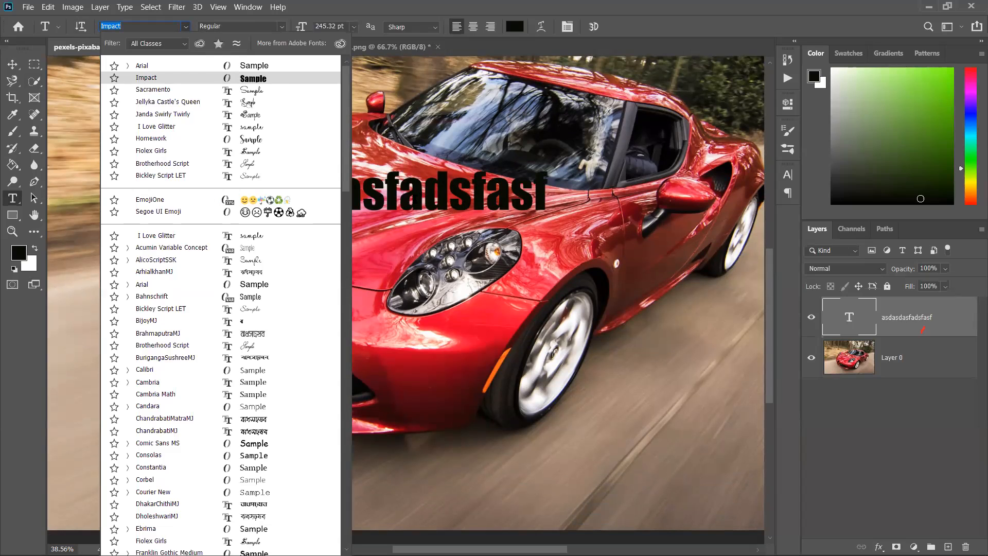
left_click_drag(191, 199, 543, 194)
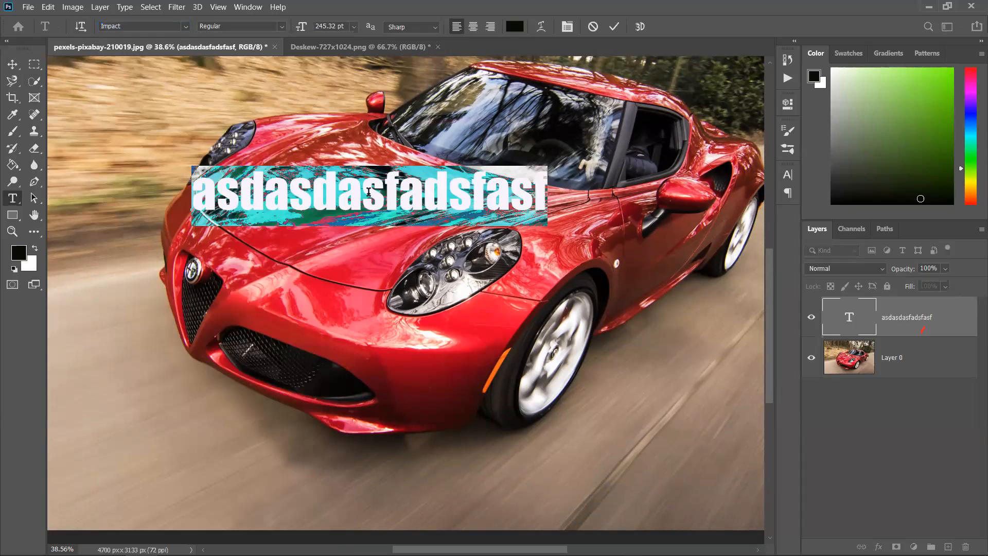
left_click(184, 27)
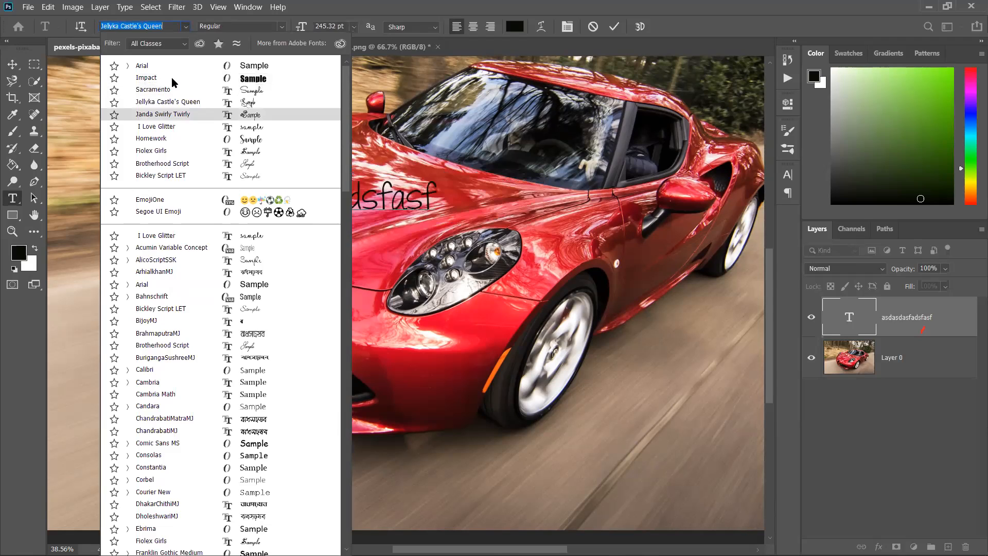
left_click_drag(347, 133, 332, 95)
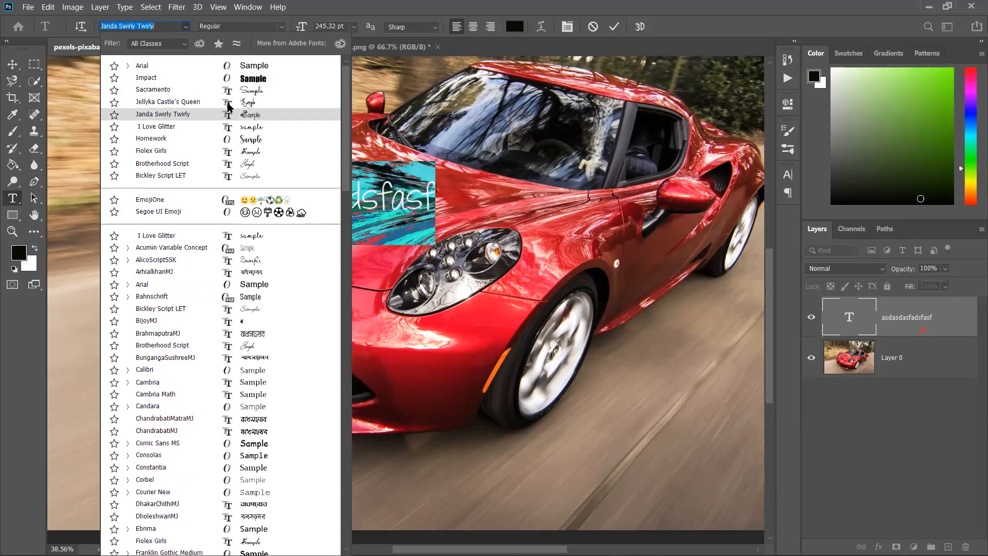
left_click(239, 140)
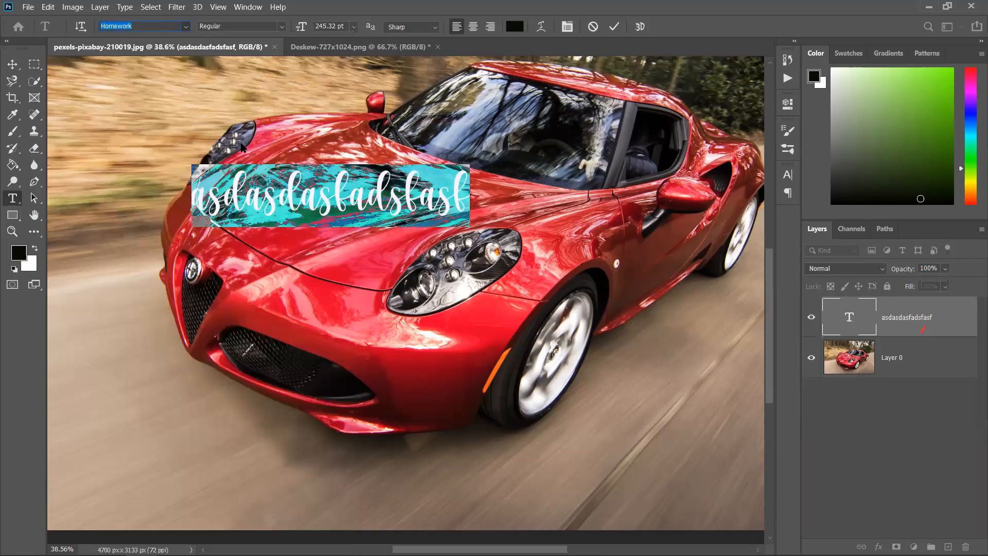
left_click(13, 64)
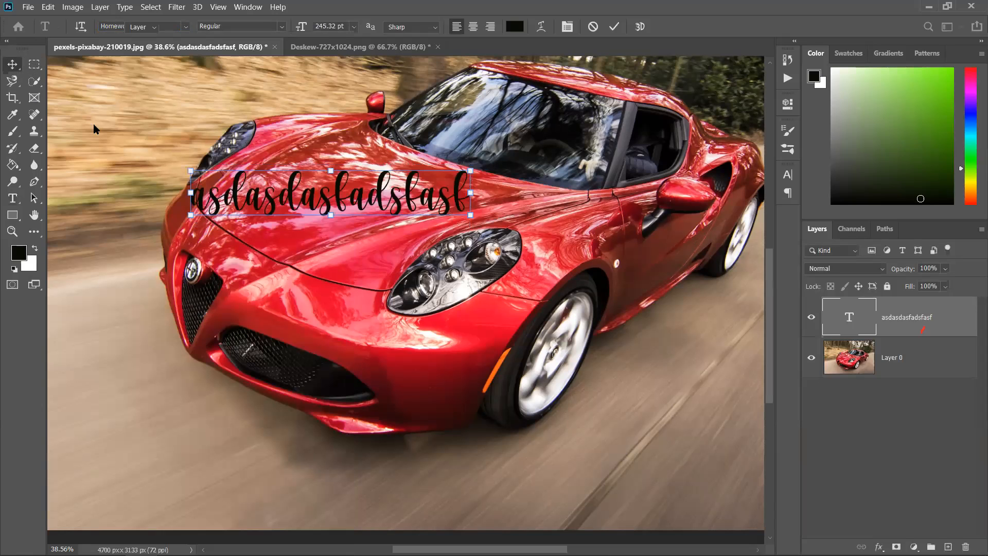
mouse_move(373, 208)
left_mouse_down()
mouse_move(411, 230)
mouse_move(388, 216)
left_mouse_up()
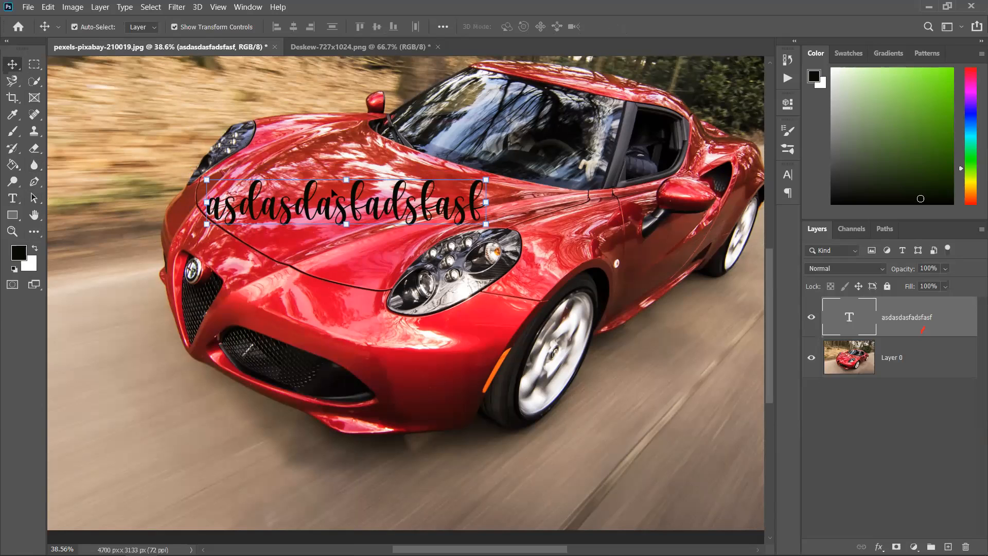
Display the Character settings for the hood text.
left_click(13, 198)
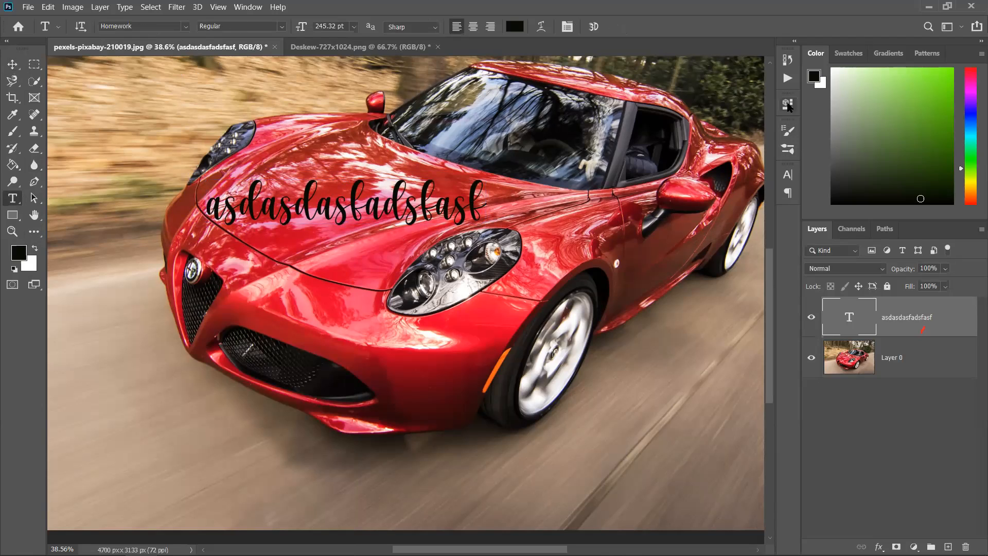
left_click(248, 7)
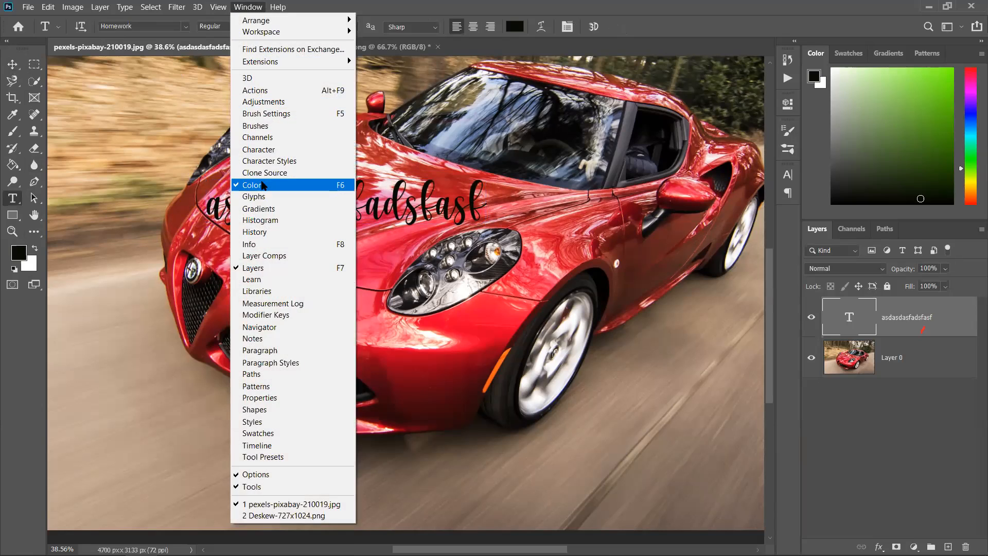
left_click(268, 154)
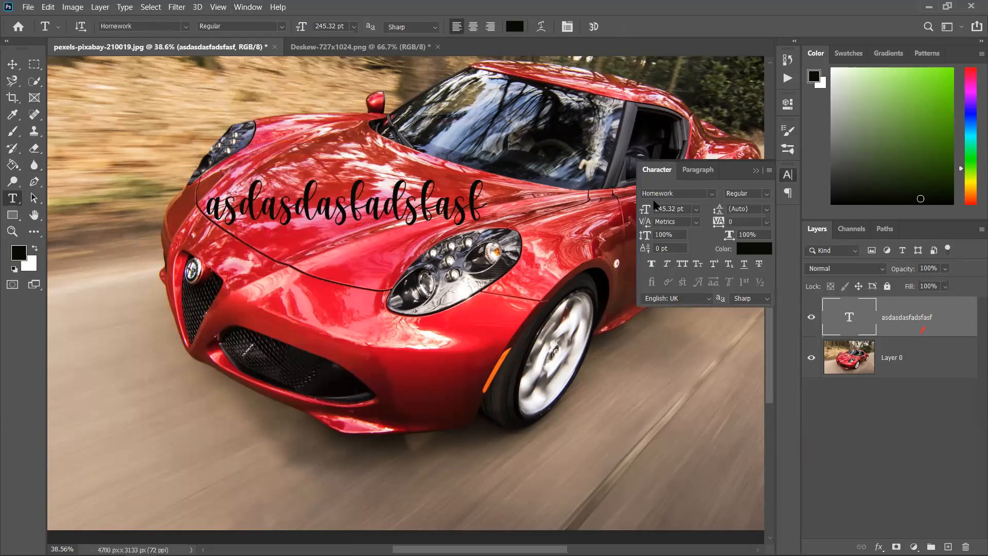
Preview other fonts on the hood text, such as Bahnschrift, and check which styles the Homework font offers.
left_click(711, 194)
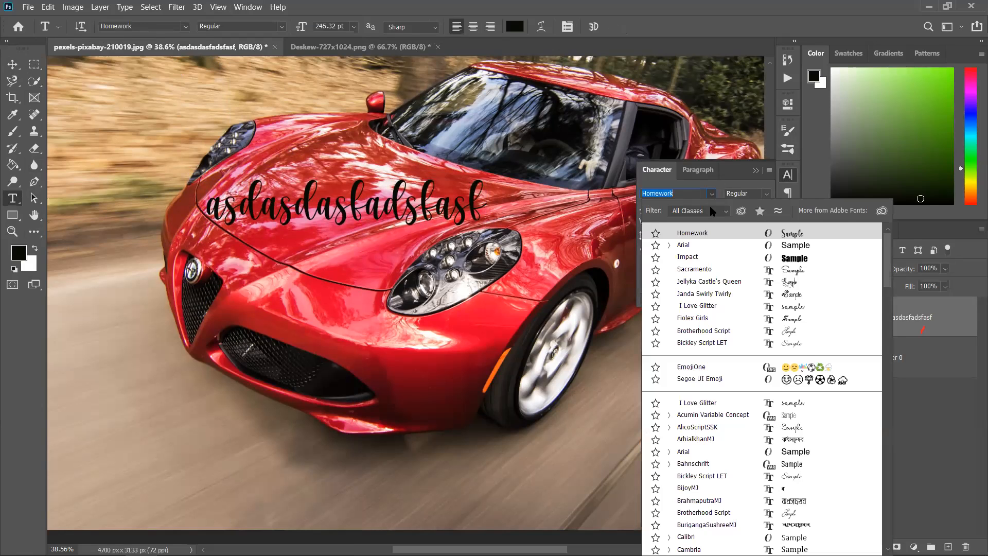
type("ahnschrift")
scroll(725, 397, "up", 3)
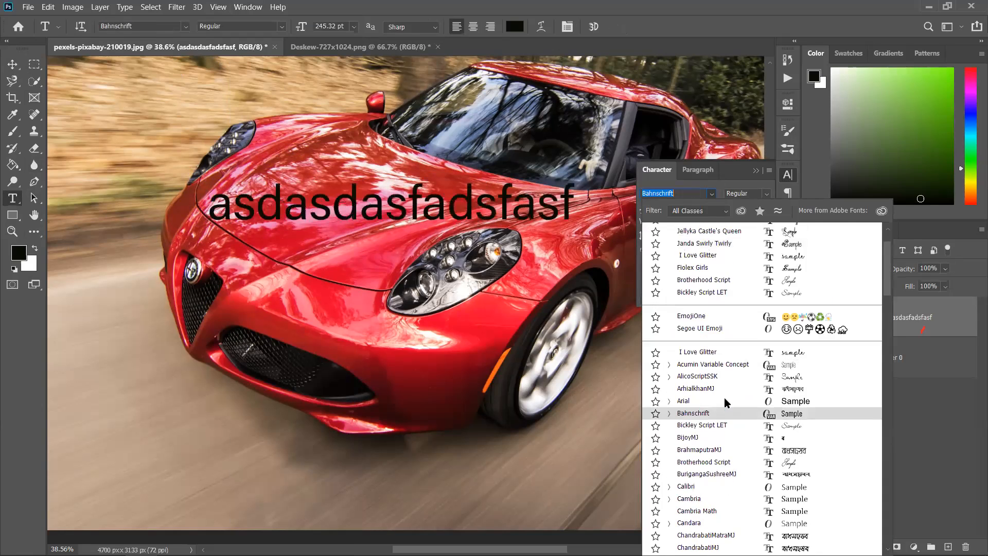
left_click(720, 190)
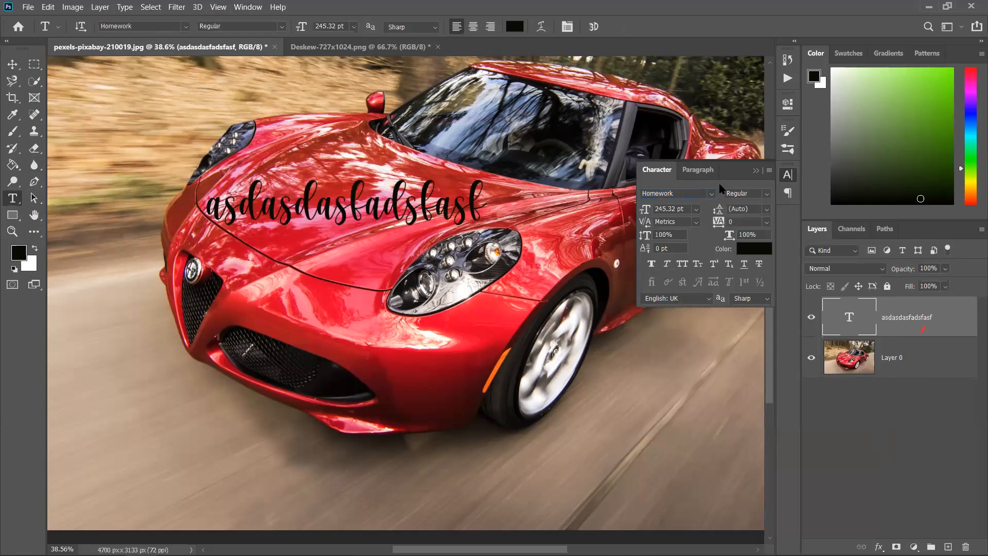
left_click(767, 194)
left_click(768, 195)
left_click(767, 194)
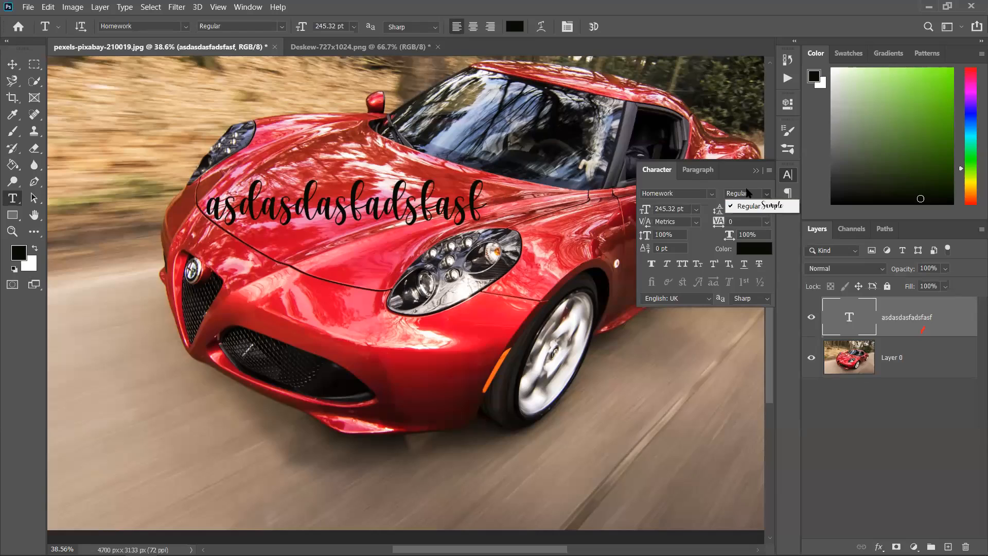
left_click(718, 189)
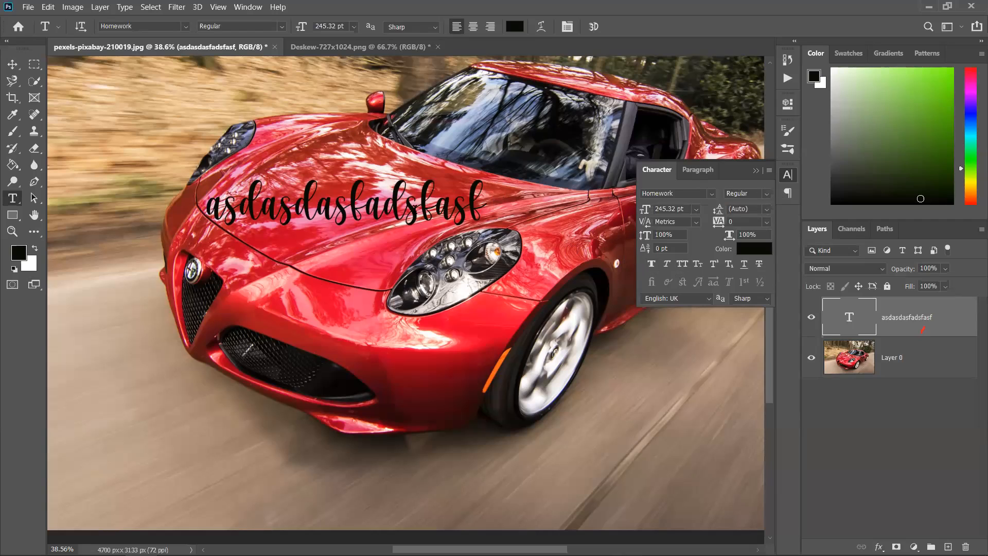
Apply Faux Bold and Faux Italic to the Homework text and undo the italic.
left_click(13, 66)
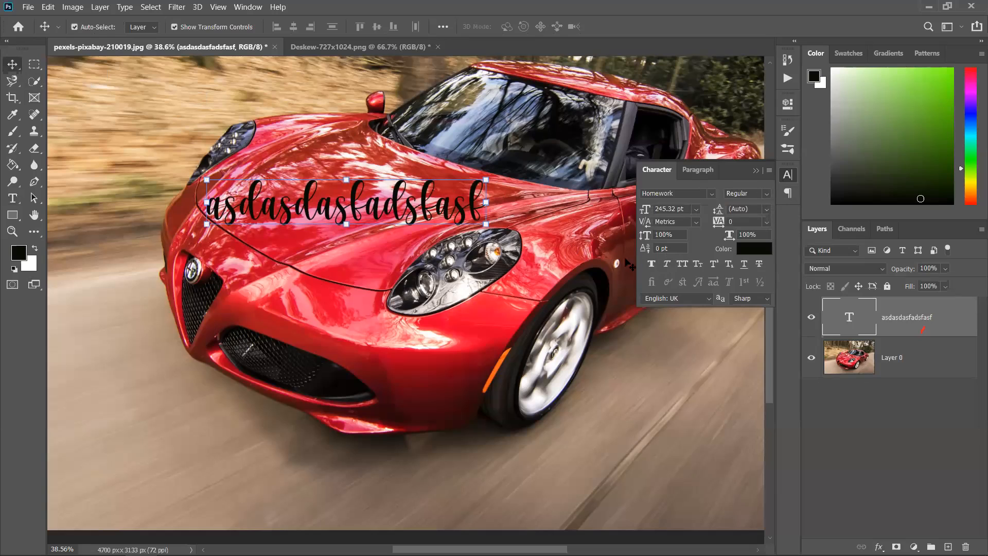
left_click(654, 267)
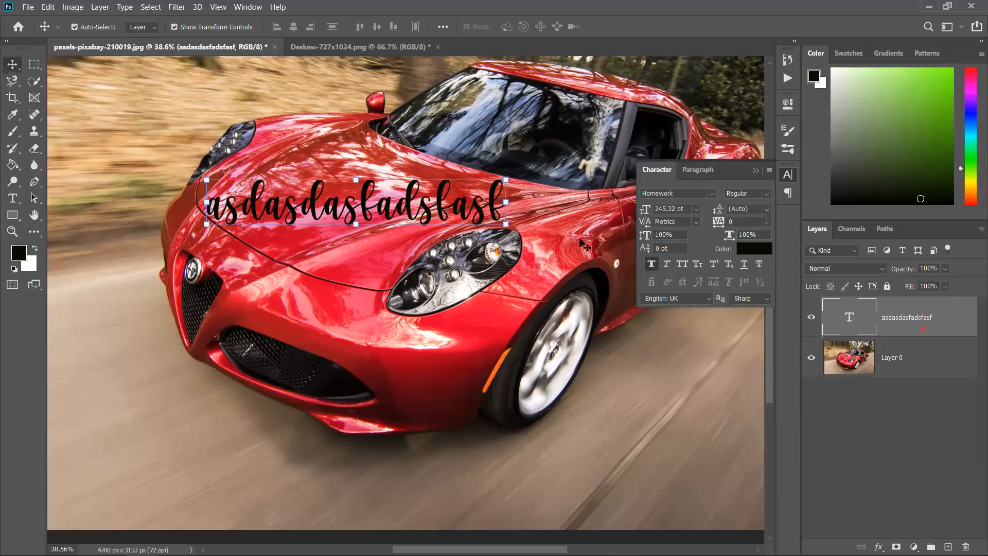
left_click(667, 265)
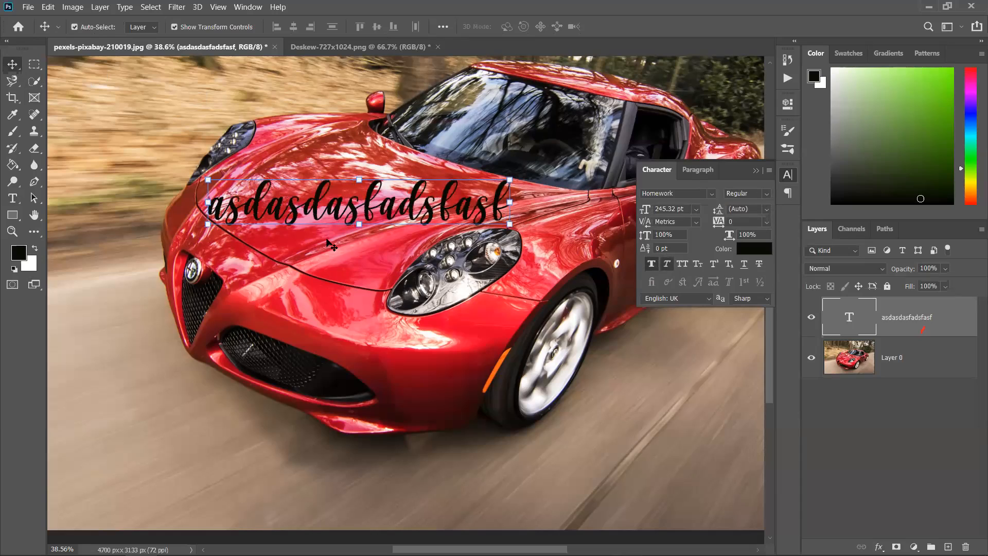
key("ctrl+z")
Change the hood text's font to Arial and turn off its Faux Bold.
left_click(711, 194)
left_click(709, 243)
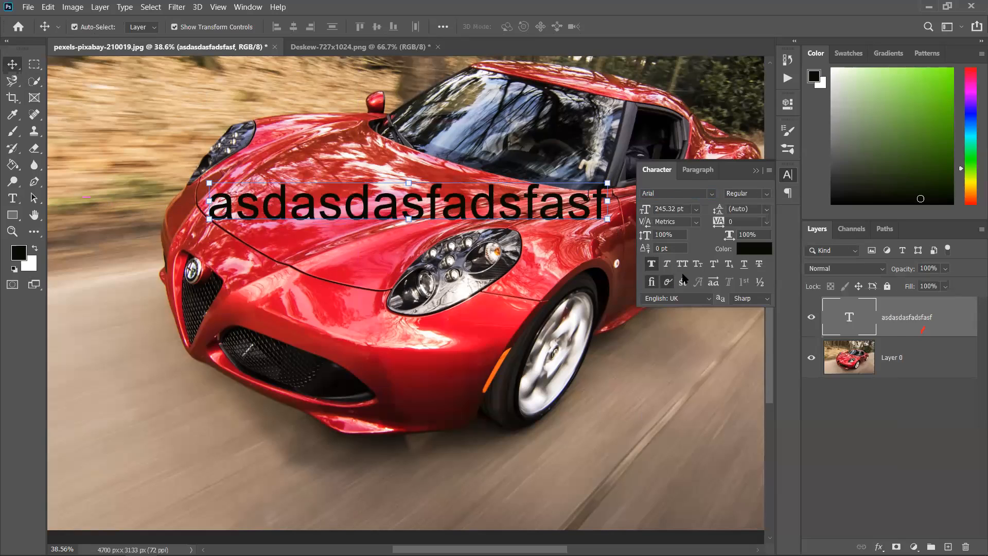
left_click(651, 264)
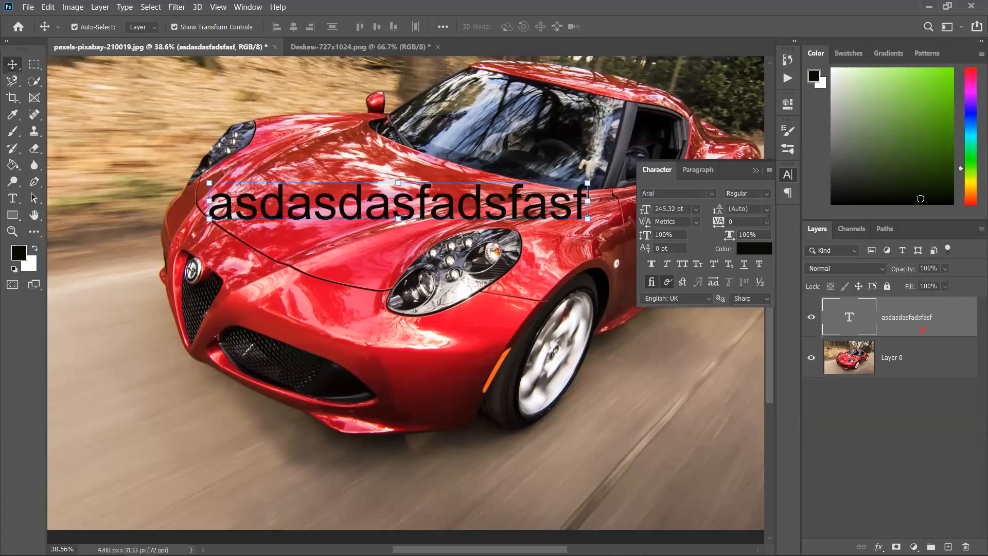
Try Faux Bold and Faux Italic one after the other on the Arial text, turning each off again.
scroll(515, 221, "up", 5)
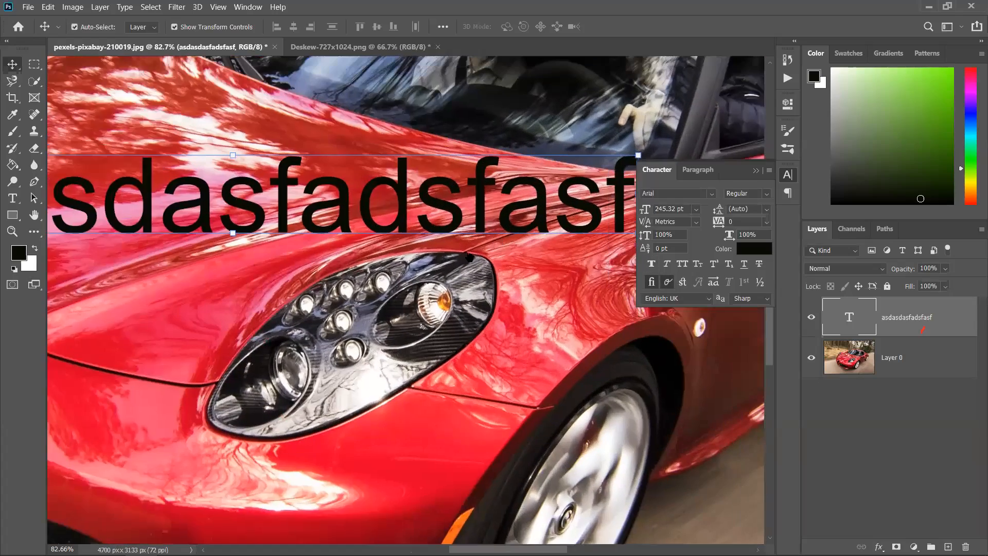
left_click(652, 265)
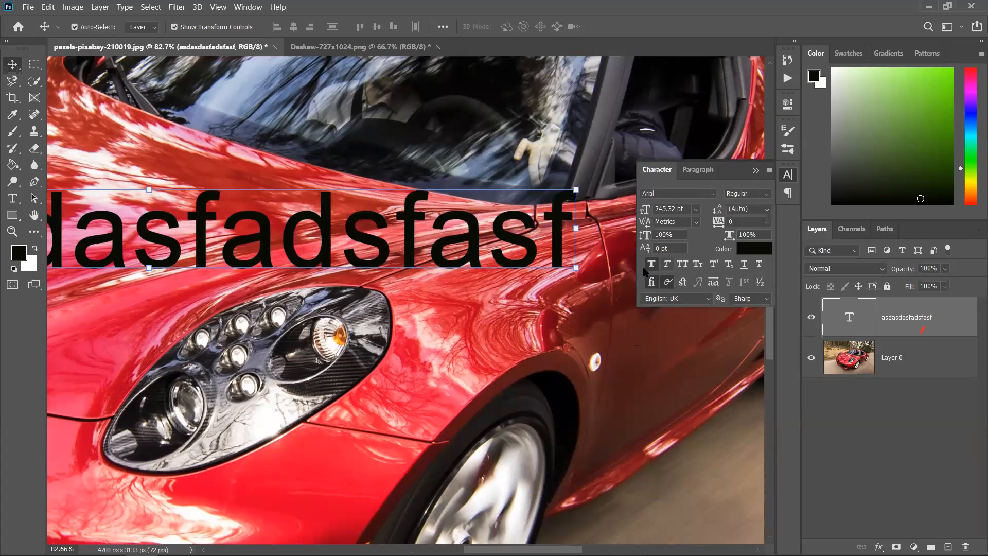
left_click(654, 264)
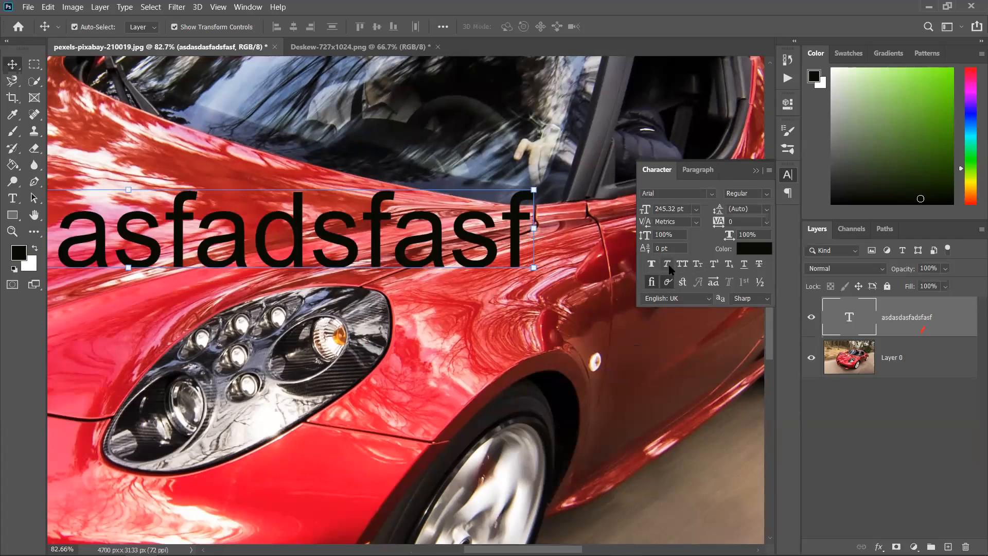
left_click(667, 264)
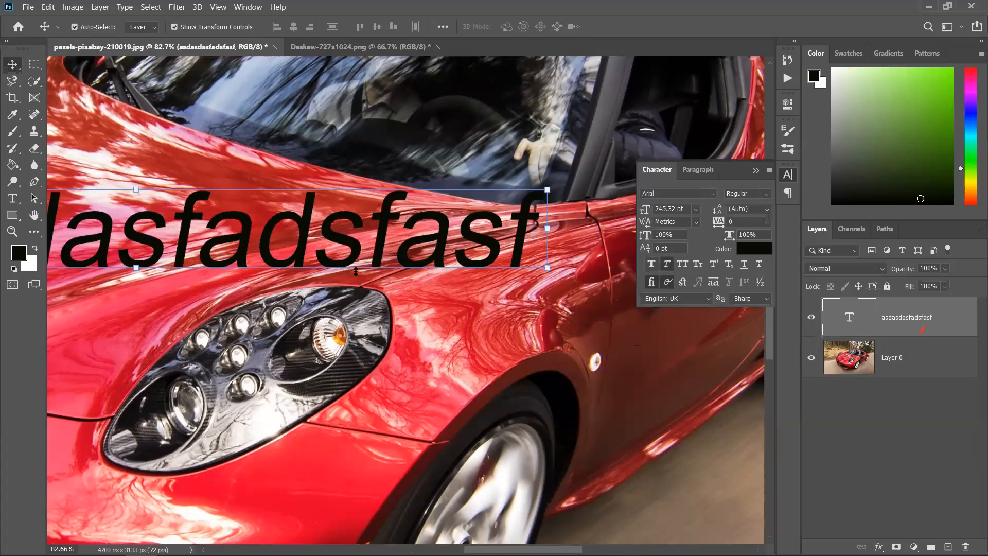
left_click(667, 264)
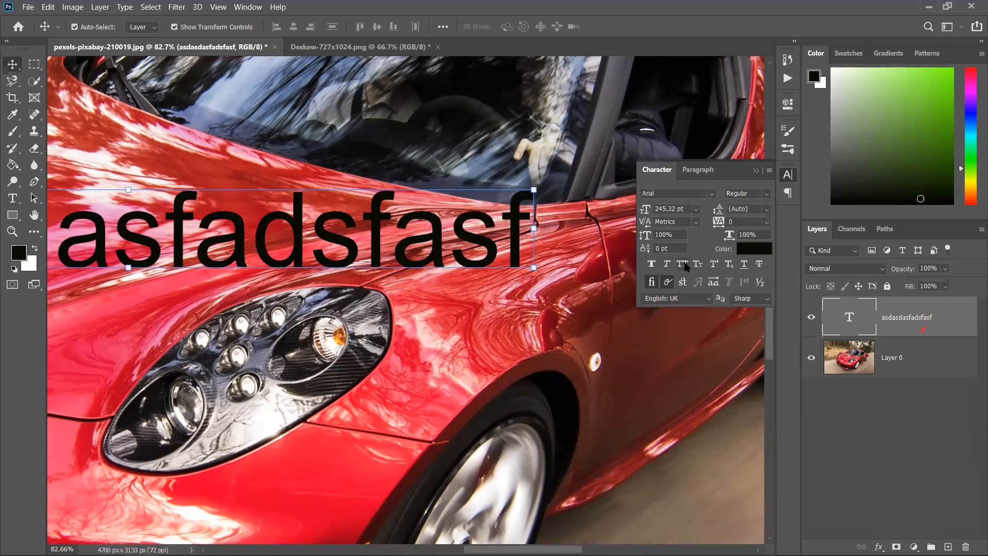
Try All Caps on the hood text, turn it off and apply Small Caps instead.
left_click(683, 265)
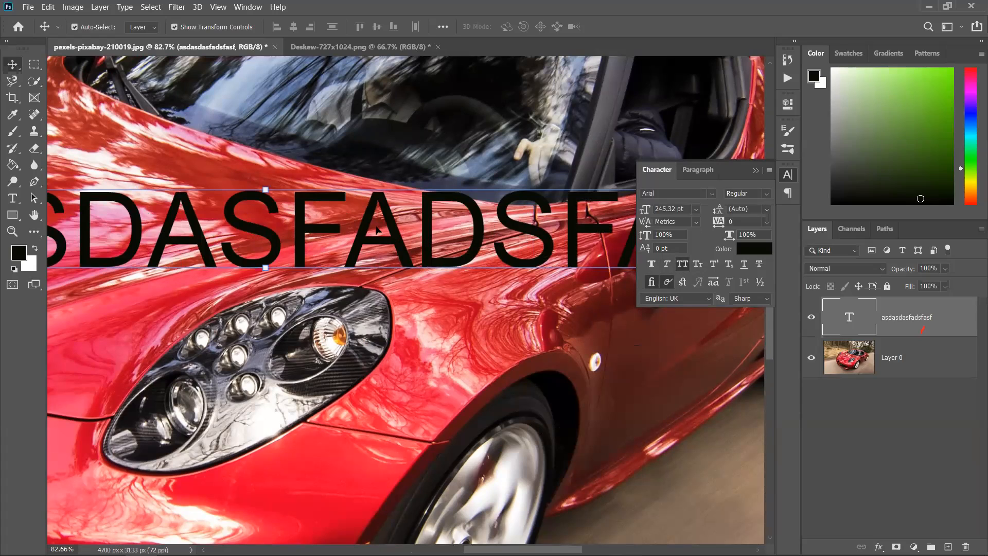
left_click(683, 265)
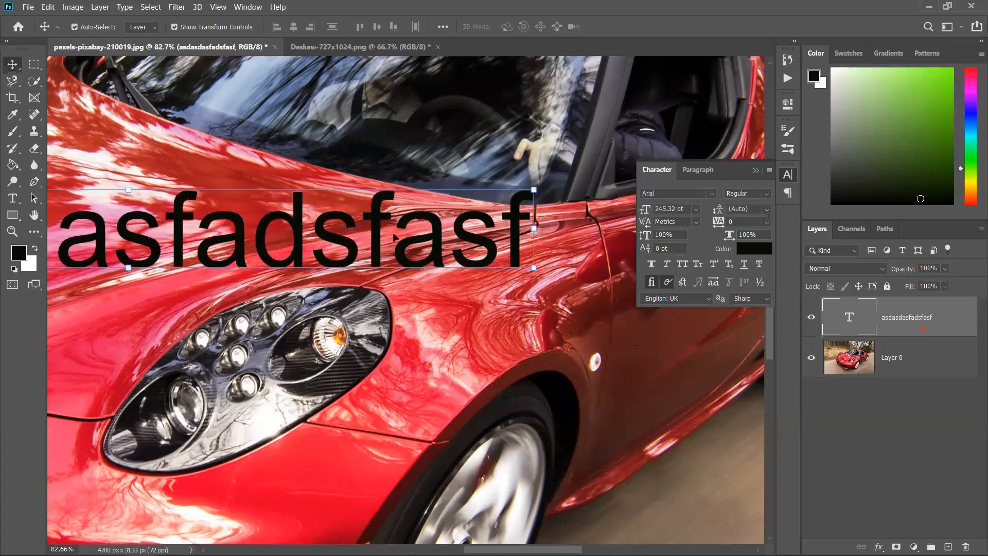
left_click(697, 264)
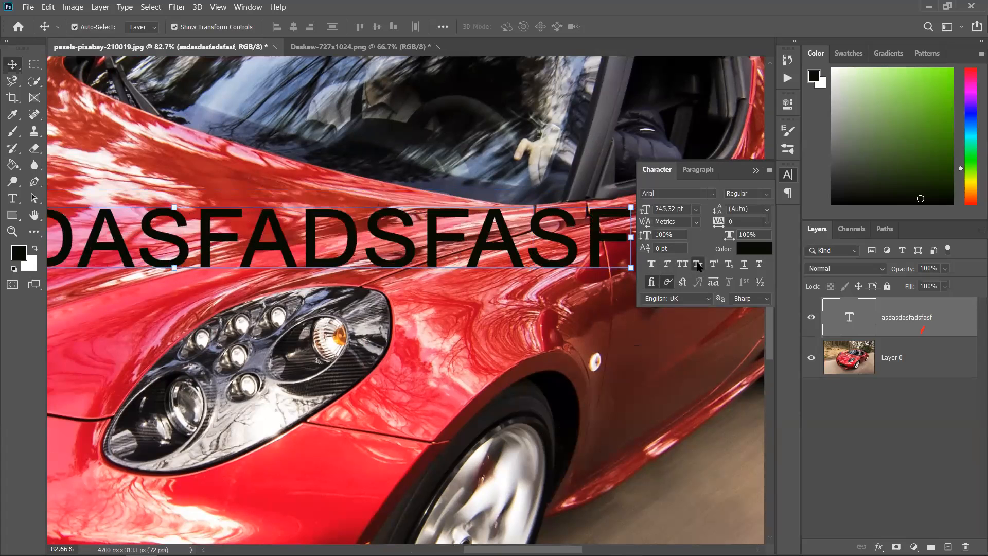
Turn off Small Caps on the hood text and apply it only to the last letter f.
left_click(697, 264)
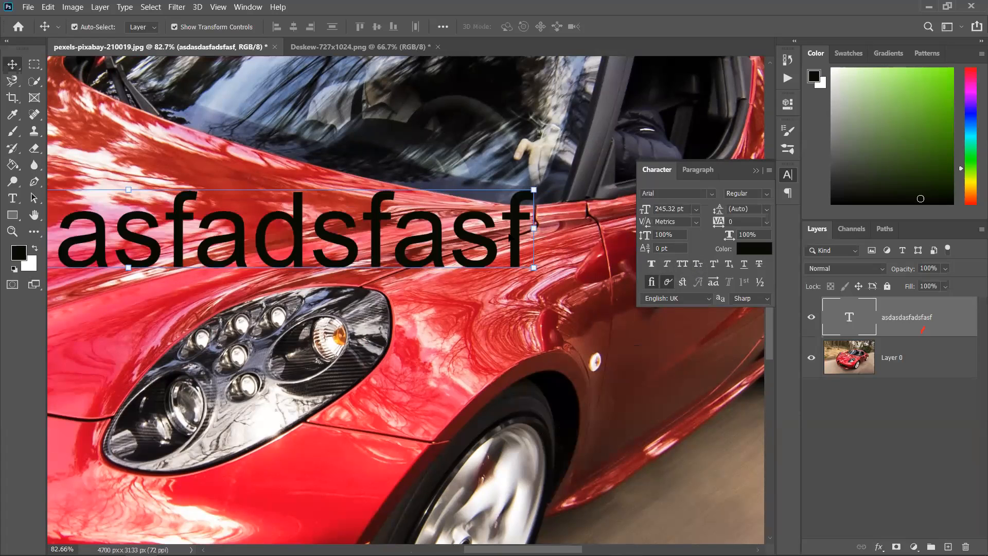
double_click(510, 238)
left_click(502, 240)
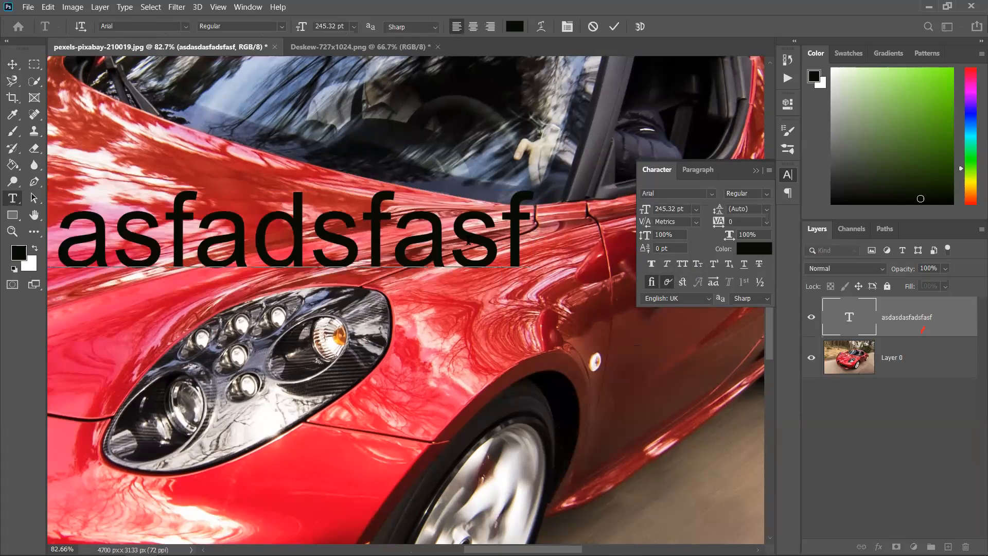
left_click_drag(502, 239, 564, 233)
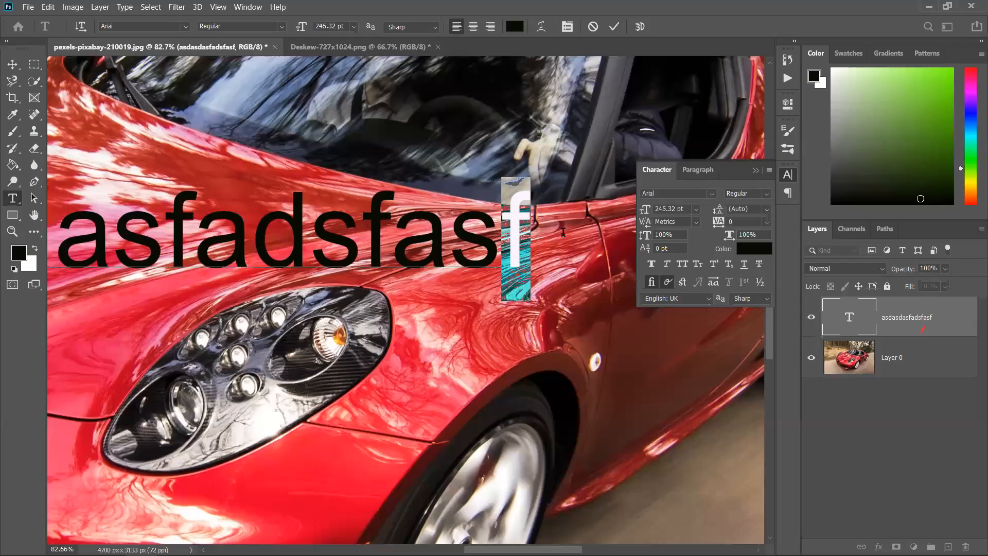
left_click(699, 265)
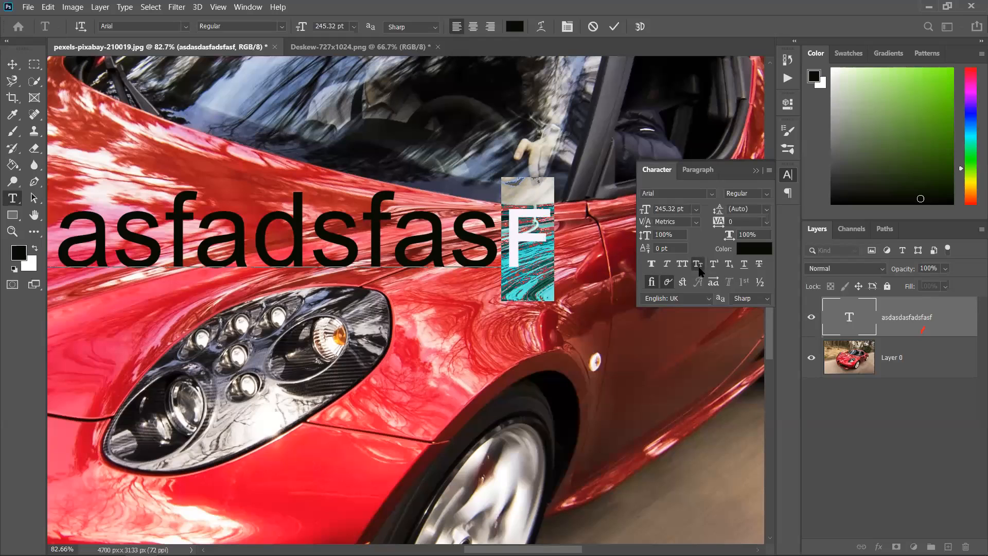
Apply All Caps to the letters "dsfas", insert a space before "fas" and commit the text.
left_click(385, 238)
left_click_drag(252, 224, 502, 225)
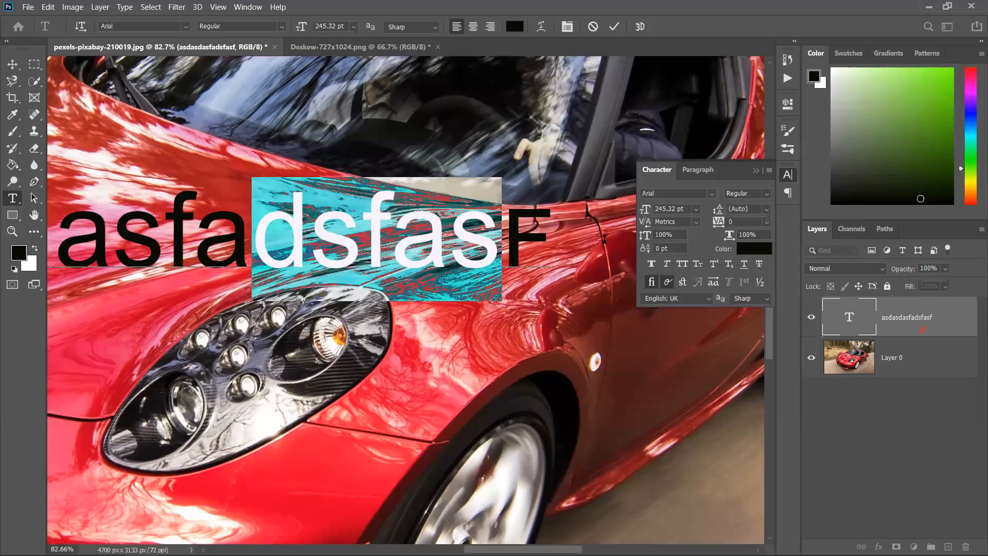
left_click(680, 266)
left_click(421, 252)
left_click(560, 251)
left_click_drag(561, 251, 447, 254)
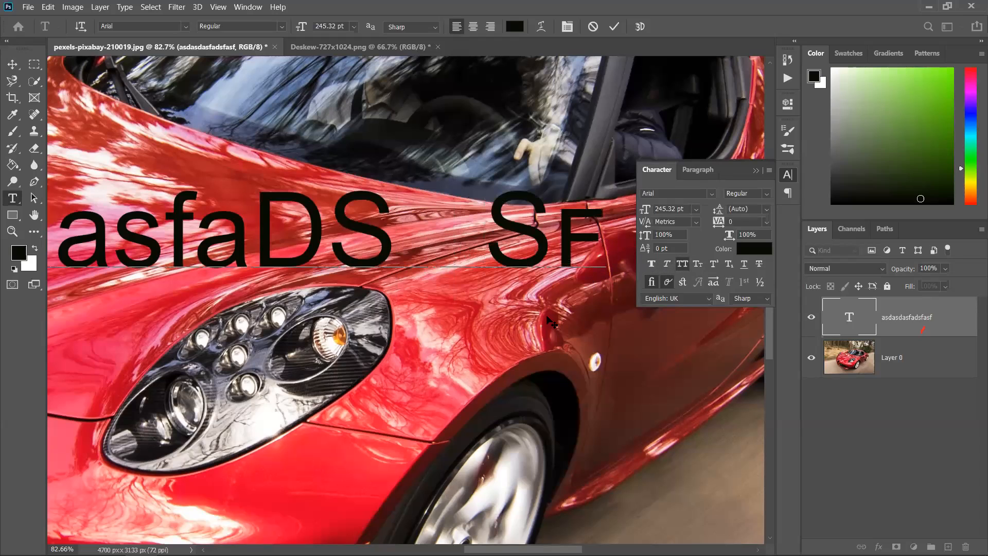
key("ctrl+z")
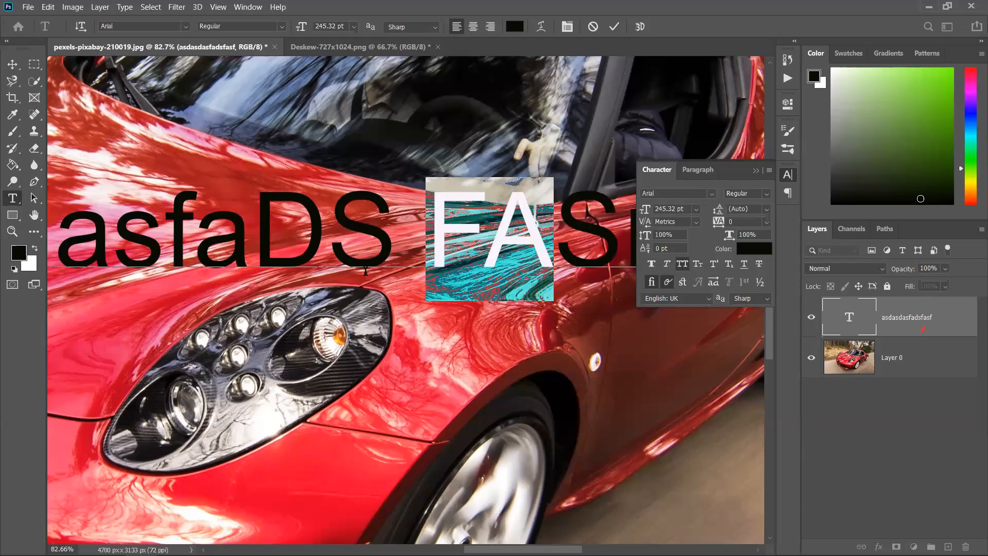
left_click(12, 64)
Turn off All Caps for the ending letters "asf" and apply Small Caps to them.
left_click_drag(571, 316, 357, 319)
double_click(331, 237)
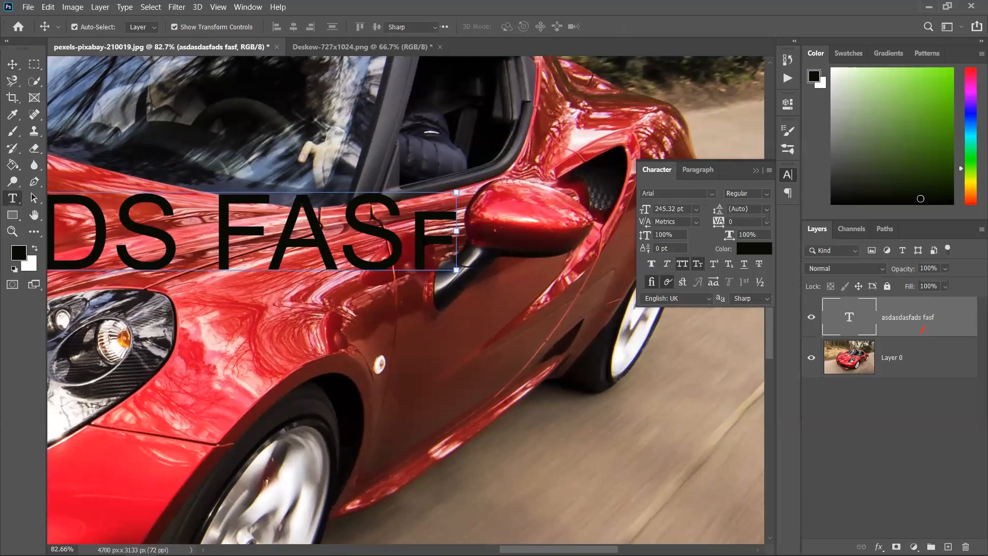
left_click(328, 237)
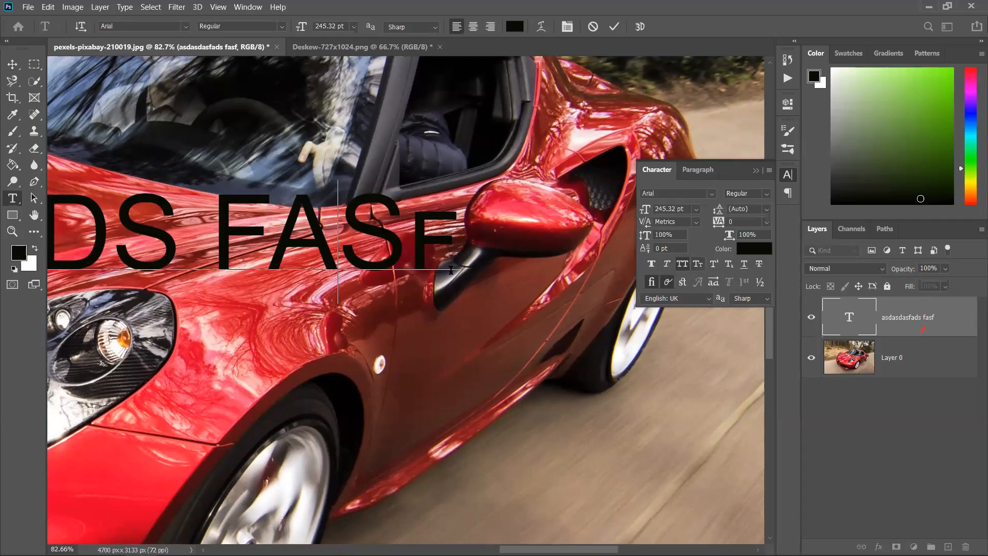
left_click_drag(303, 224, 459, 229)
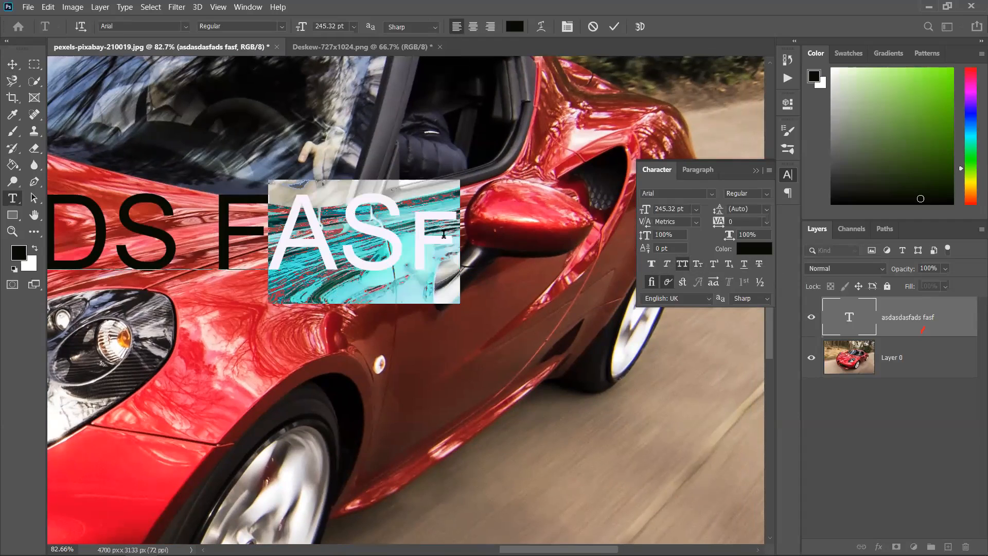
left_click(683, 264)
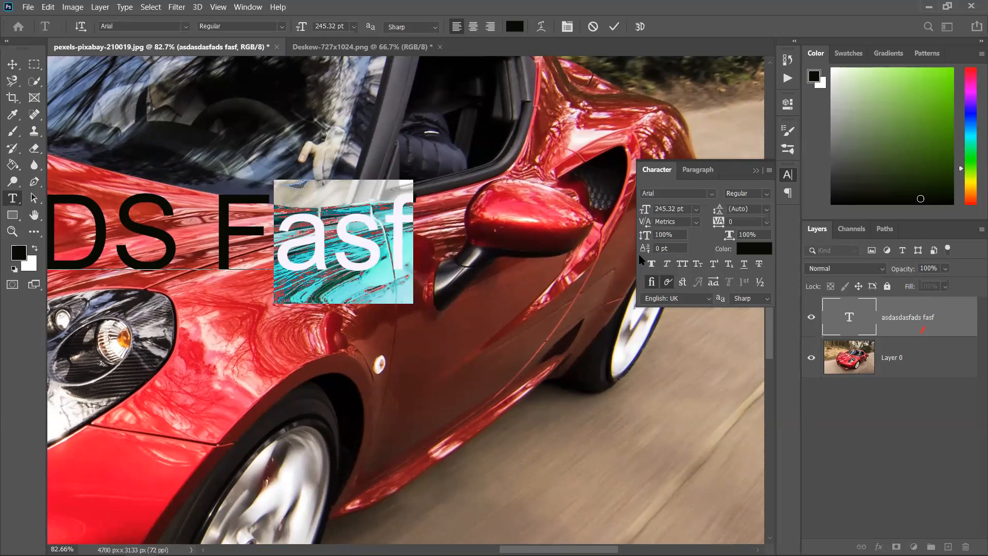
left_click(698, 265)
left_click(281, 246)
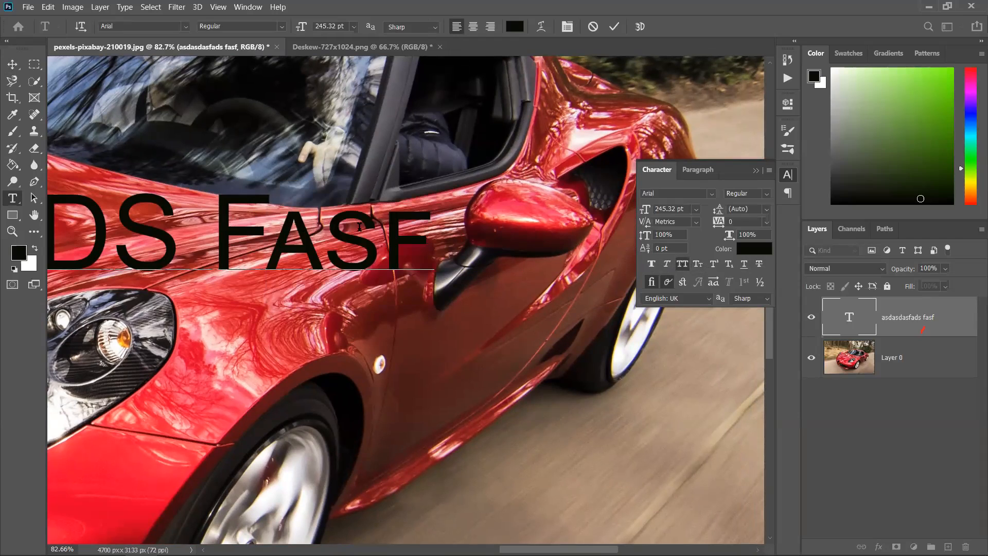
Try Superscript and Subscript one after the other on the first F after the space, reverting each.
left_click(683, 265)
left_click_drag(270, 235, 226, 235)
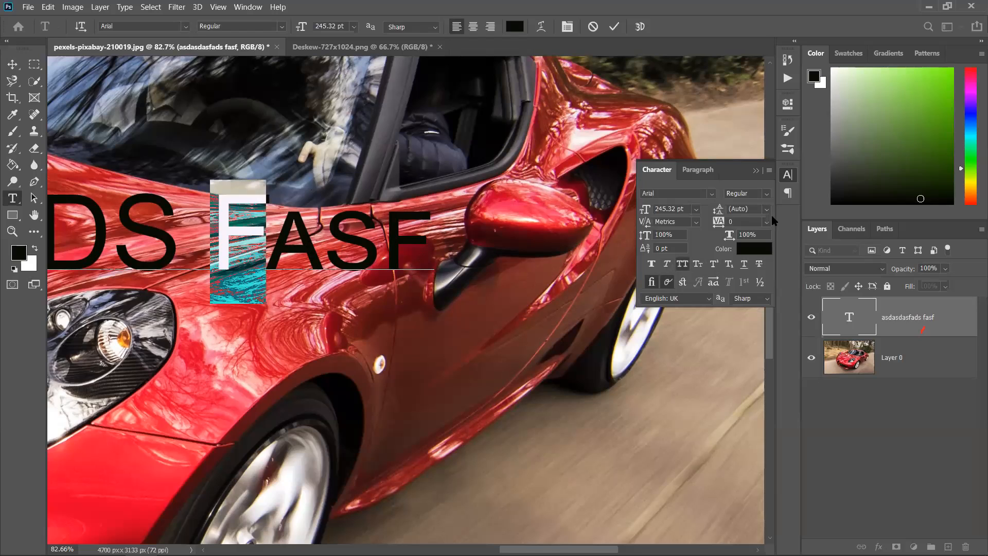
left_click(714, 264)
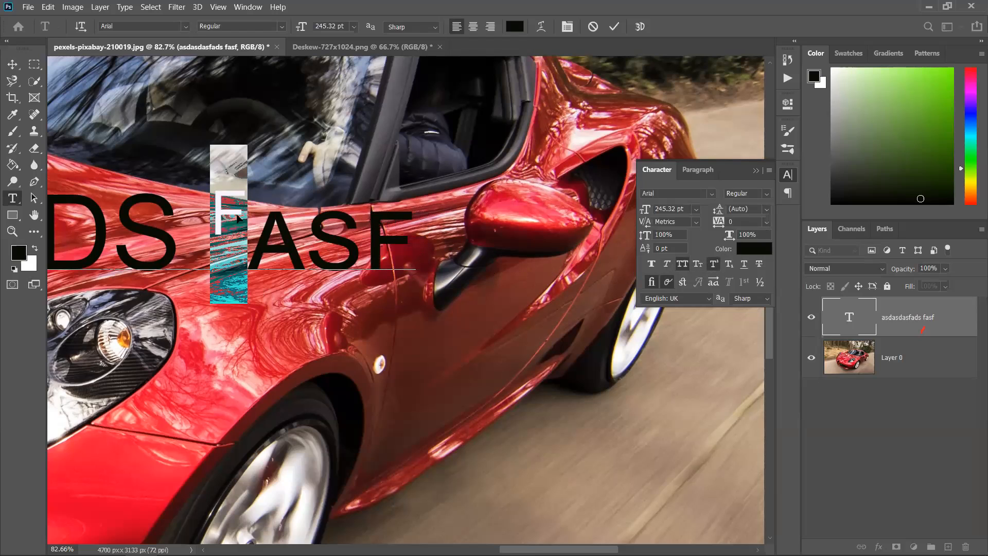
key("ctrl+z")
left_click(727, 266)
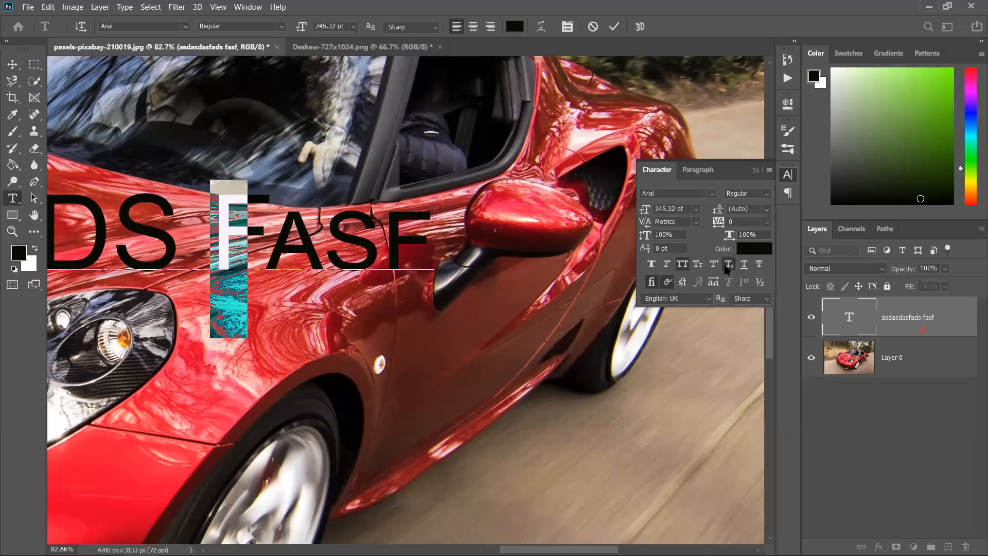
left_click(729, 264)
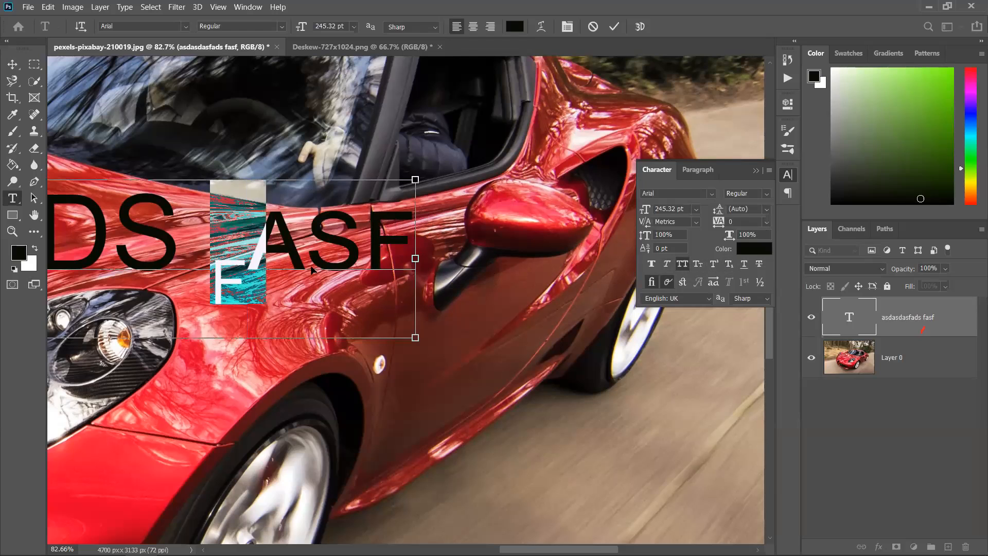
Underline the first F after the space, extend the underline to "S FASF" and add Strikethrough to those letters.
left_click(744, 263)
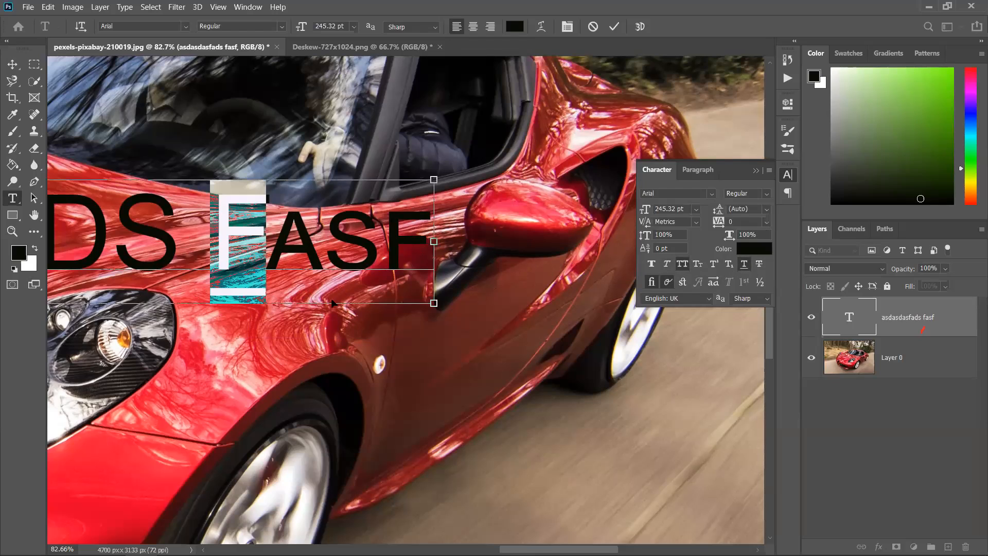
left_click_drag(110, 228, 435, 236)
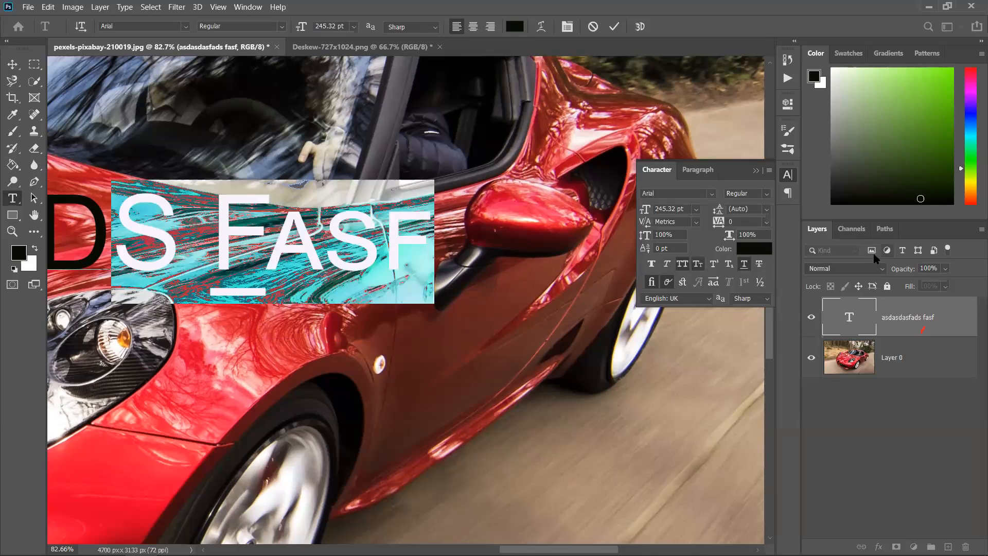
left_click(745, 265)
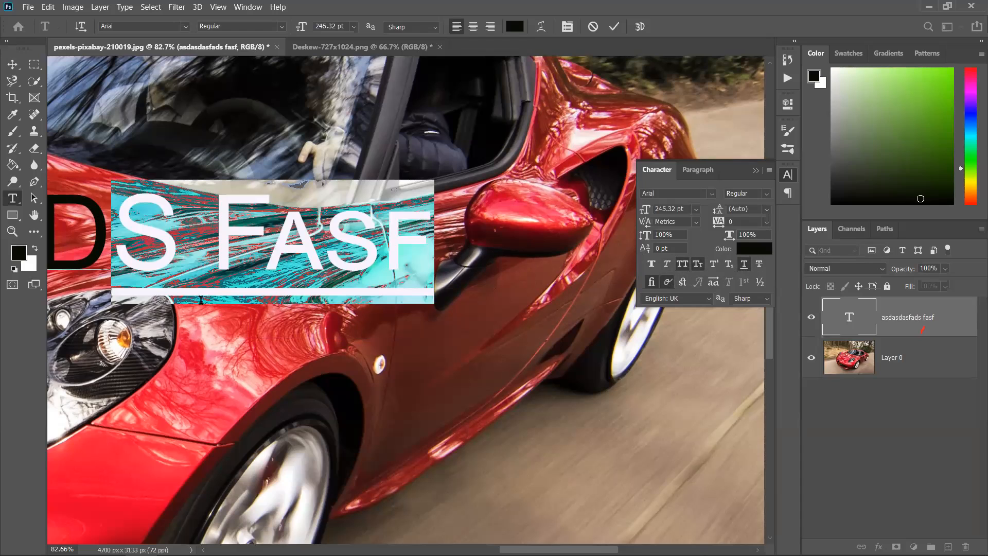
left_click(227, 270)
left_click_drag(112, 232, 436, 236)
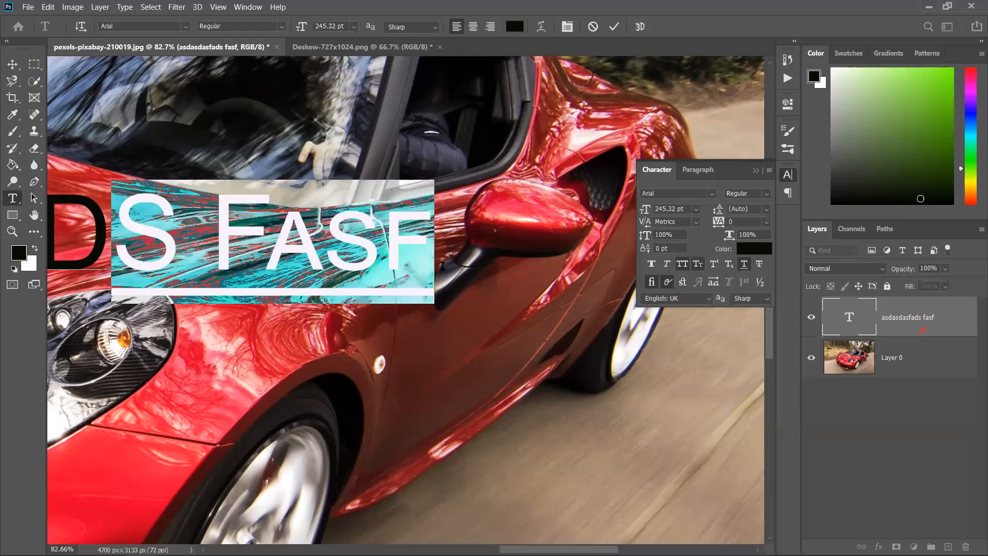
left_click(759, 264)
left_click(179, 273)
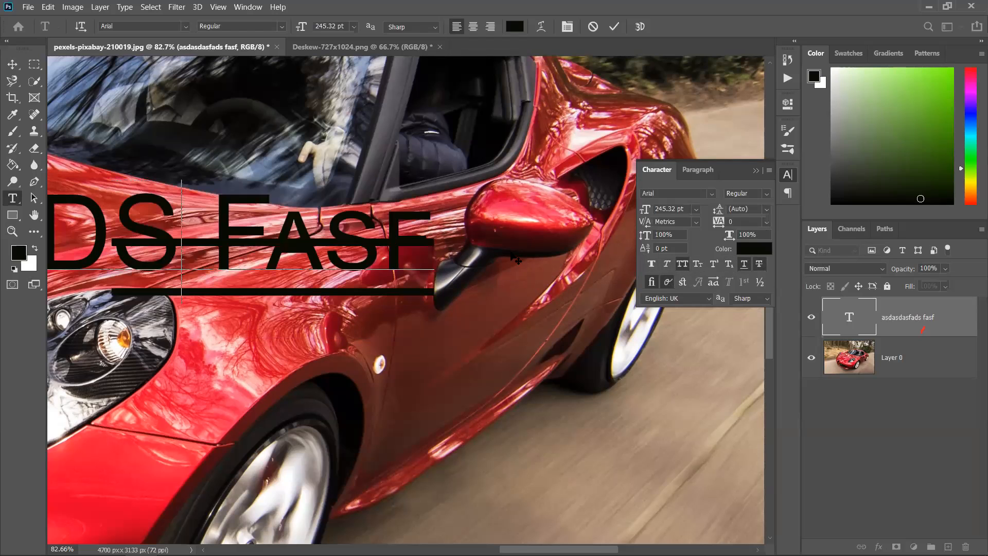
Remove Strikethrough, Underline and Small Caps from "S FASF" and set those letters in All Caps.
left_click_drag(111, 234, 436, 236)
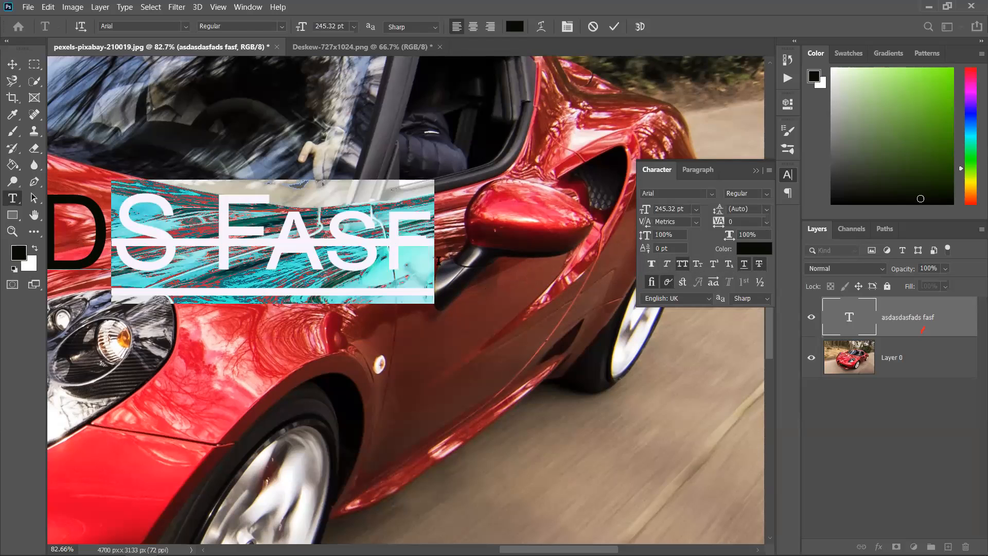
left_click(760, 267)
left_click(744, 267)
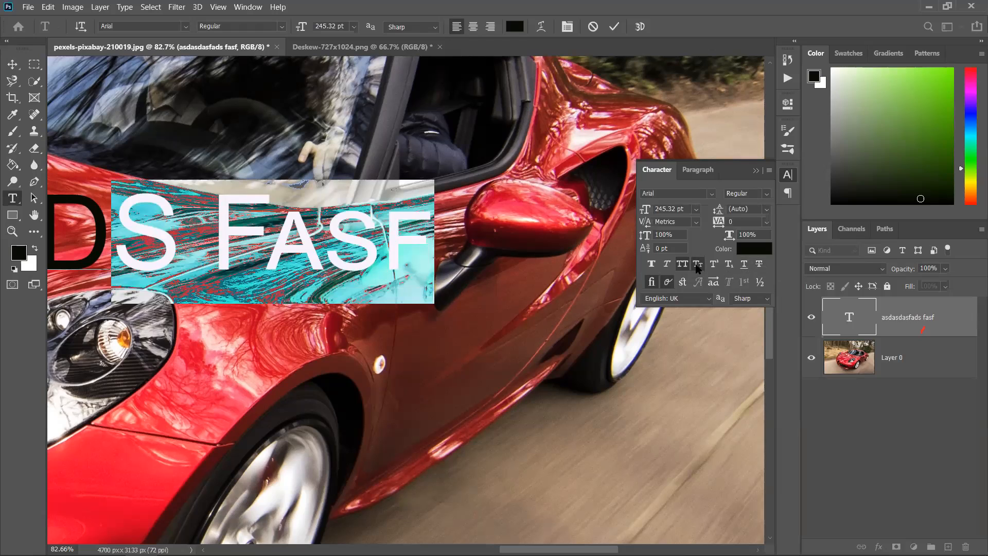
left_click(696, 266)
left_click(679, 266)
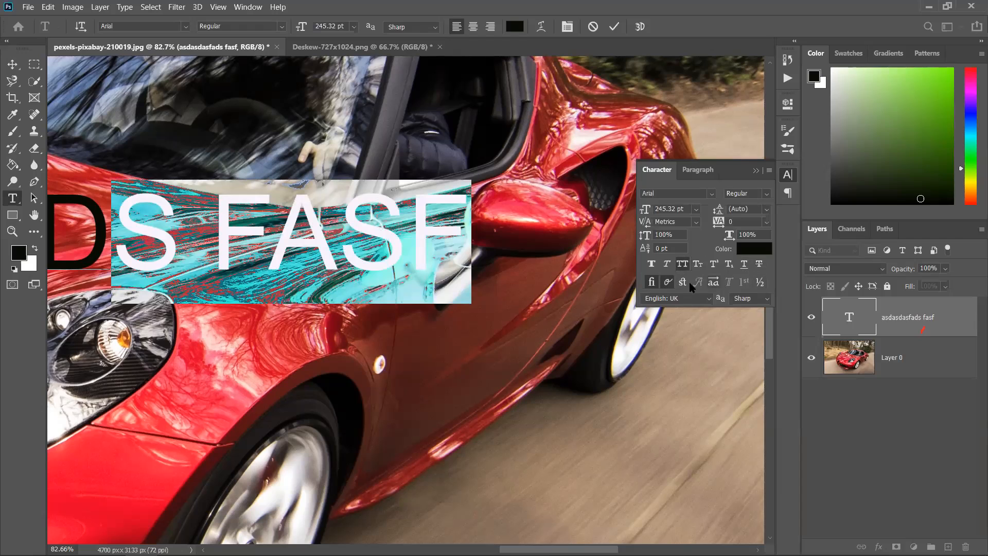
left_click(231, 246)
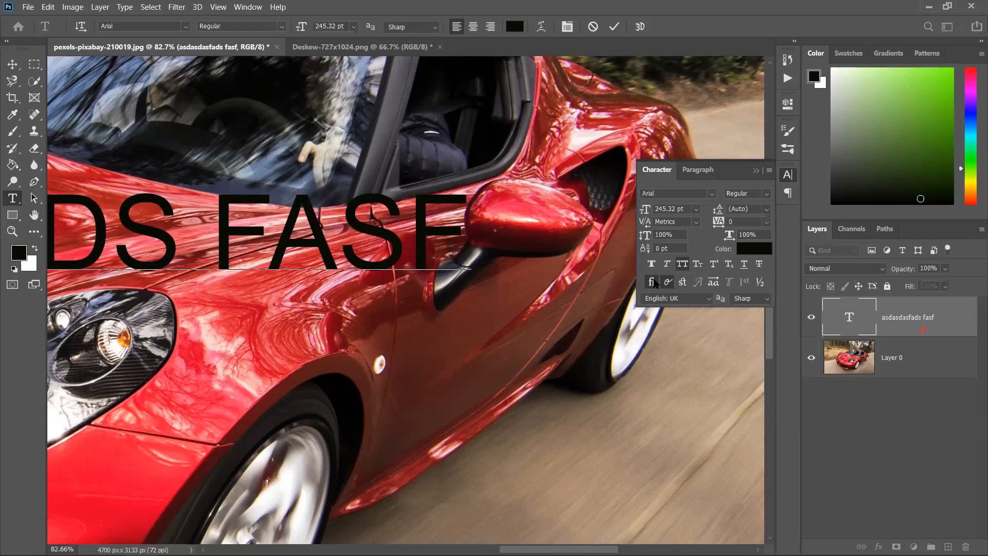
Select the letters "FASF" and look through the preset font sizes without choosing one.
left_click(698, 213)
left_click(698, 212)
left_click(698, 212)
left_click(698, 213)
left_click(698, 211)
left_click(230, 221)
left_click_drag(231, 221, 666, 220)
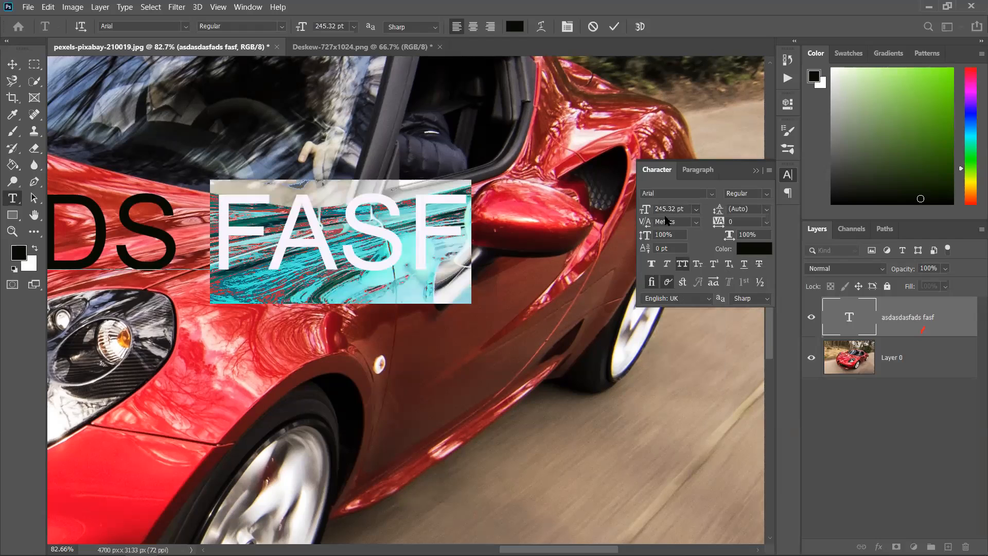
left_click(696, 211)
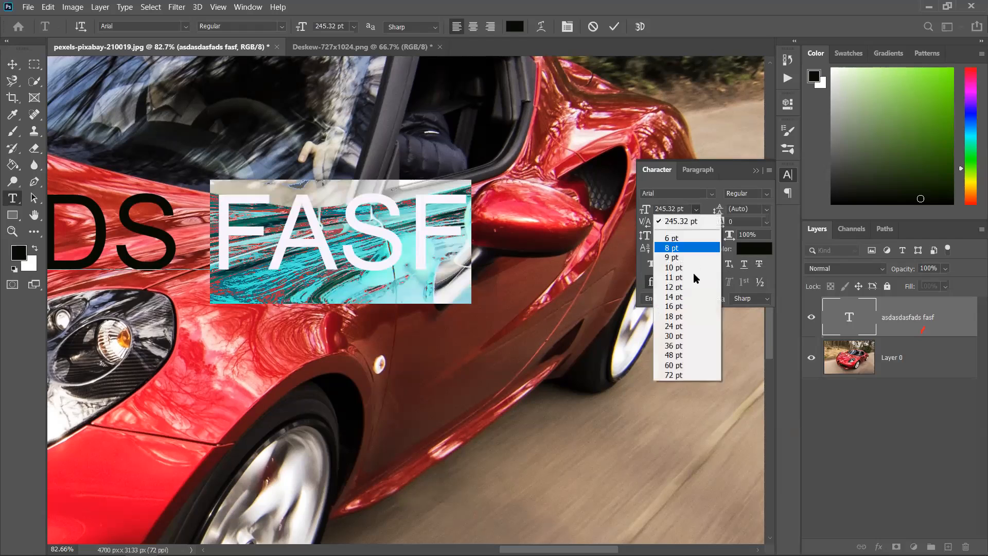
left_click(640, 215)
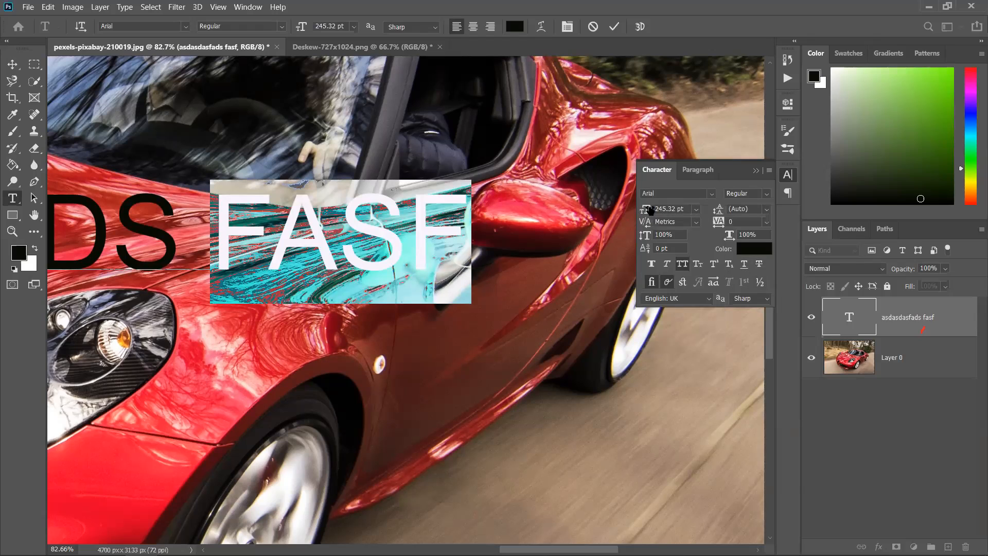
Magnify the screen to 200% to examine the font size setting in the Character options.
key("super+plus")
key("super+plus")
key("super+plus")
key("super+plus")
key("super+plus")
key("super+plus")
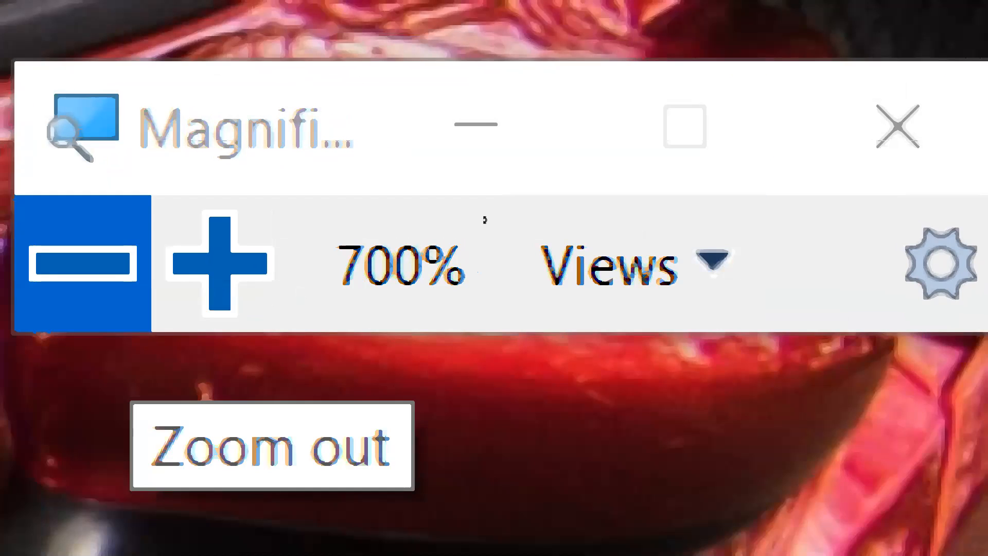
key("super+minus")
key("super+minus")
key("super+minus")
key("super+minus")
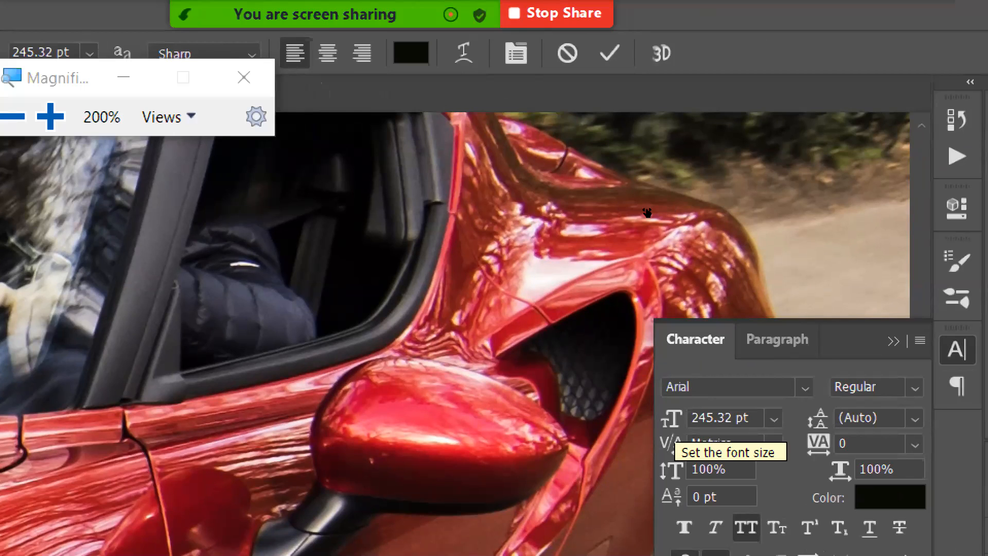
Set the selected letters' font size to 227.32 pt, leading to 304.43 pt, tracking to 180 and kerning to -40.
left_click(672, 420)
mouse_move(647, 212)
left_mouse_down()
mouse_move(581, 217)
mouse_move(800, 207)
mouse_move(626, 216)
mouse_move(706, 212)
mouse_move(642, 221)
left_mouse_up()
mouse_move(720, 211)
left_mouse_down()
mouse_move(703, 213)
mouse_move(724, 215)
mouse_move(710, 228)
mouse_move(725, 226)
left_mouse_up()
left_click_drag(645, 223, 644, 224)
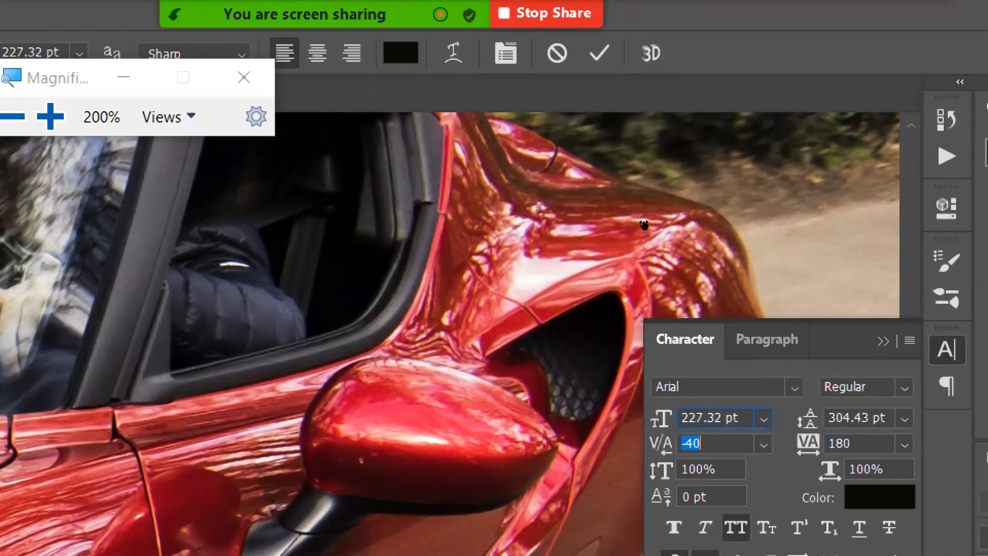
Check the preset kerning options and set the selected letters' kerning to 140.
left_click(697, 226)
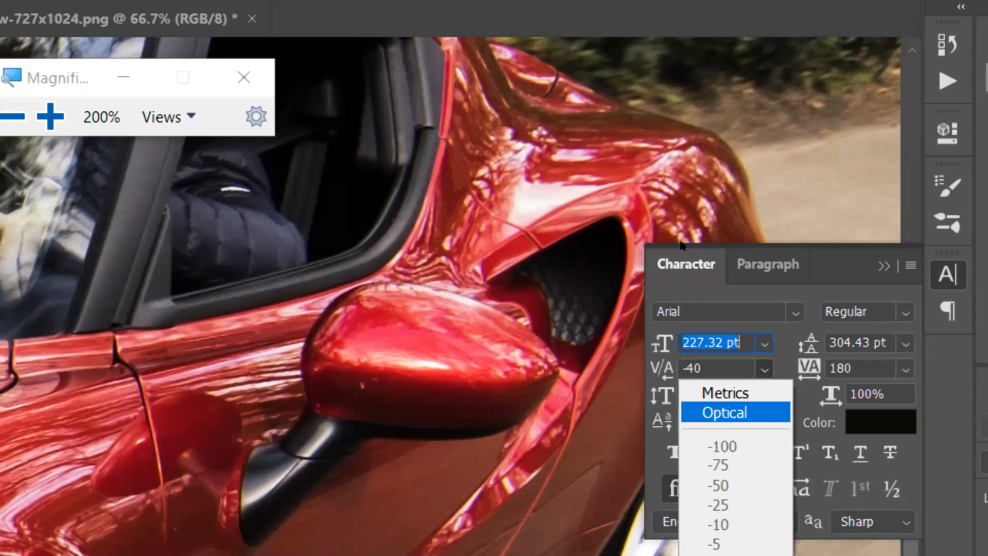
left_click(650, 227)
mouse_move(650, 226)
left_mouse_down()
mouse_move(631, 226)
mouse_move(659, 226)
mouse_move(648, 242)
left_mouse_up()
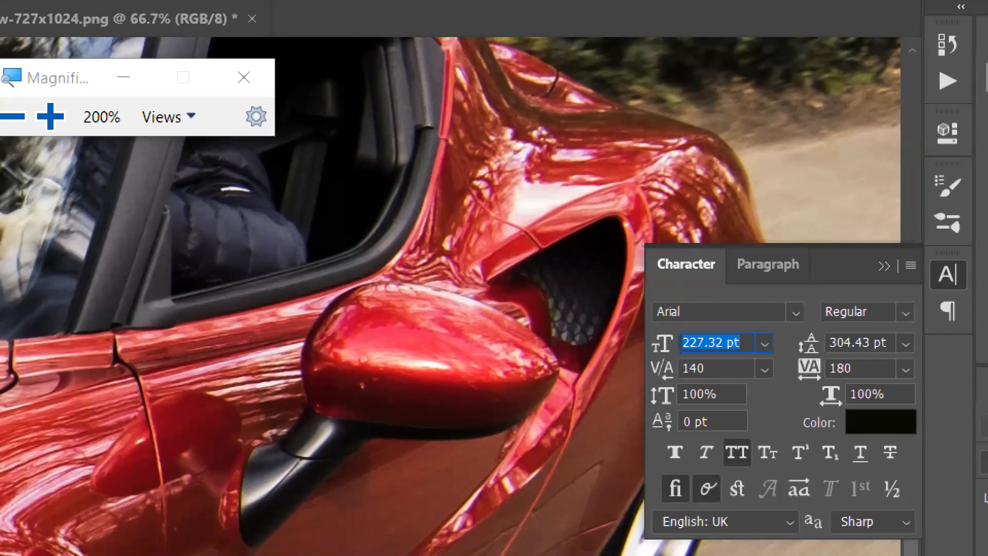
Commit the text edit by switching to the Move tool.
key("super")
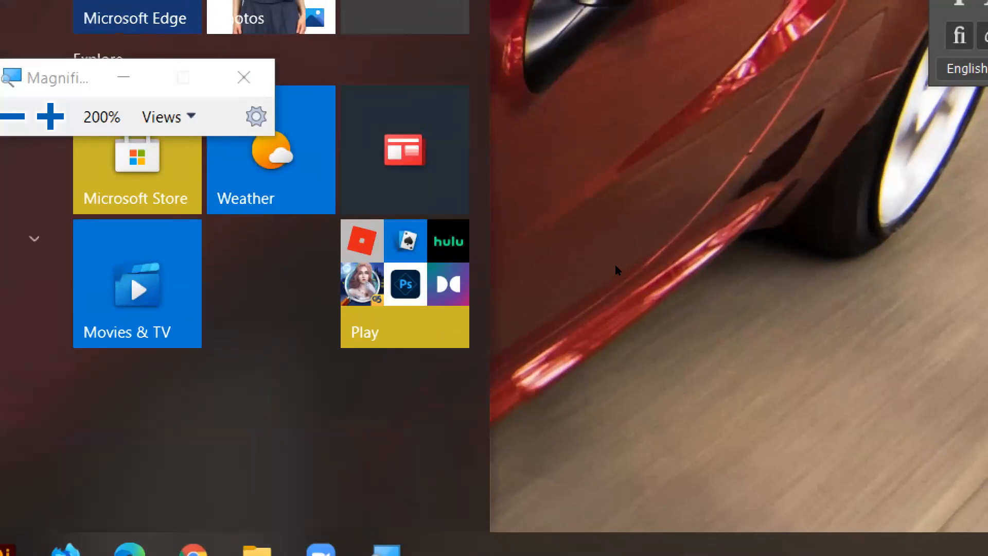
key("super")
left_click(24, 13)
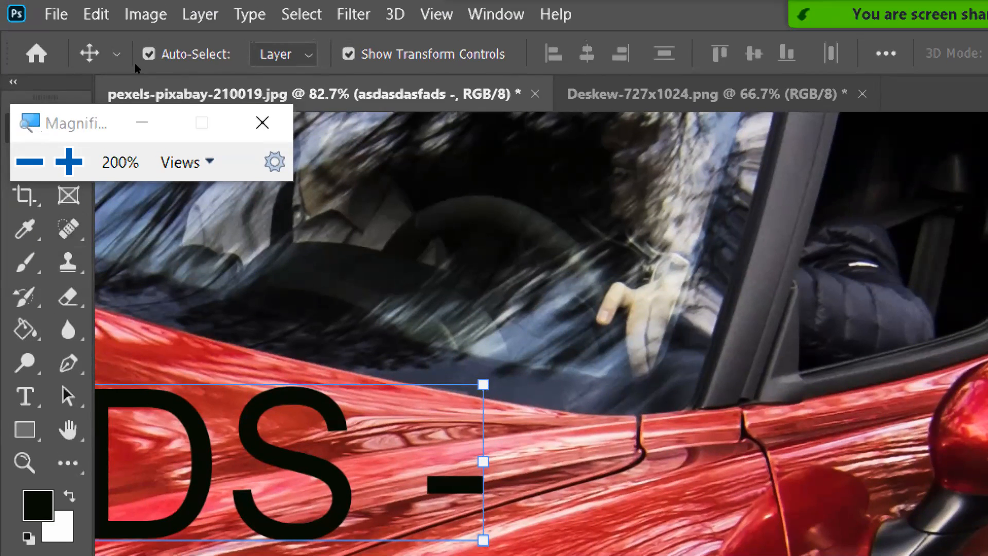
Close the screen magnifier and set the whole text layer's font size to 229.32 pt.
left_click(263, 122)
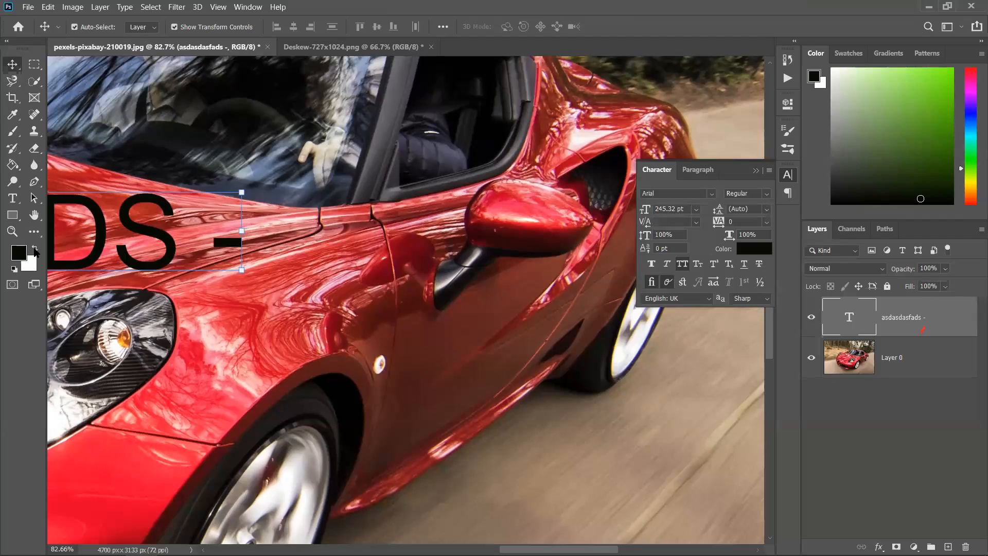
double_click(79, 237)
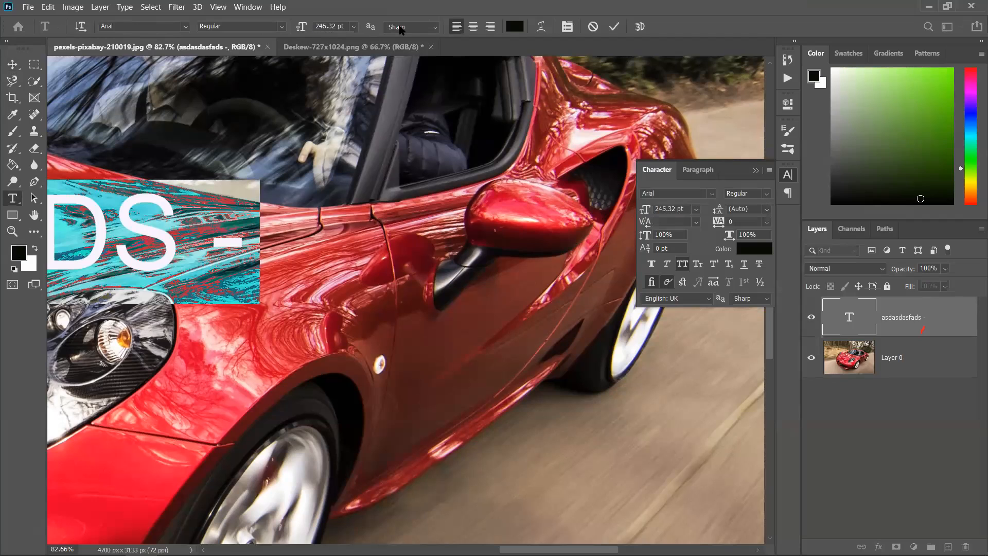
left_click_drag(304, 27, 288, 88)
left_click(12, 64)
Delete the asdasdasfads text layer from the car photo.
scroll(362, 236, "down", 4)
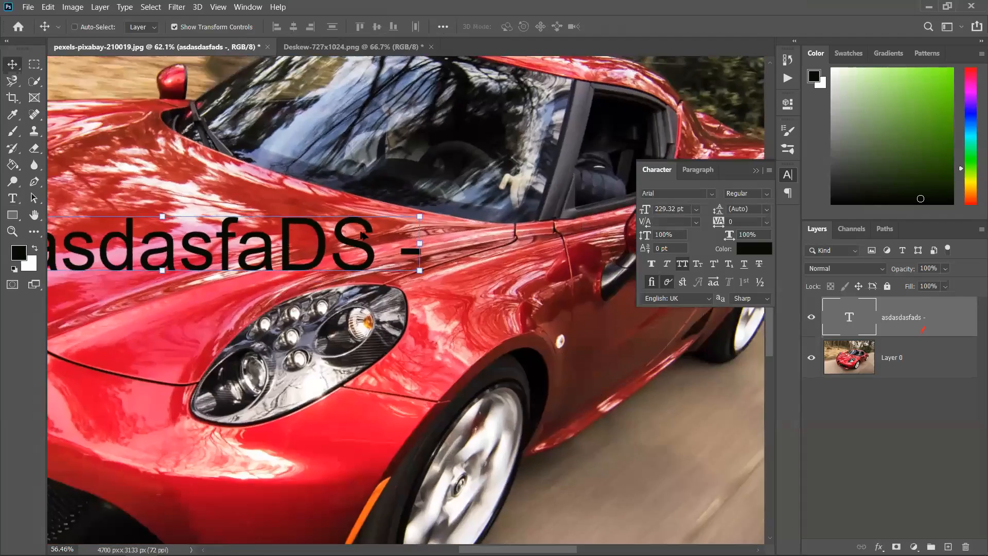
scroll(363, 236, "down", 3)
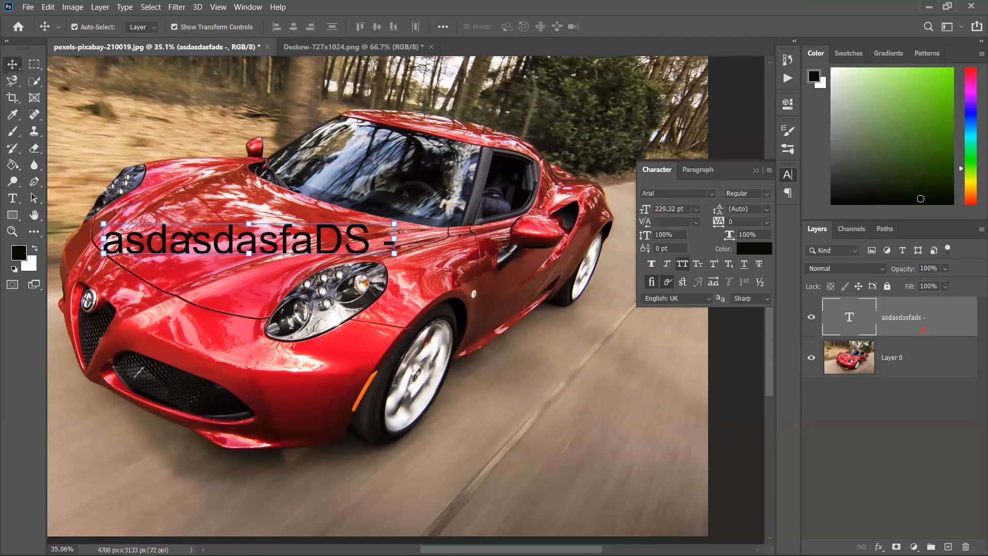
key("Delete")
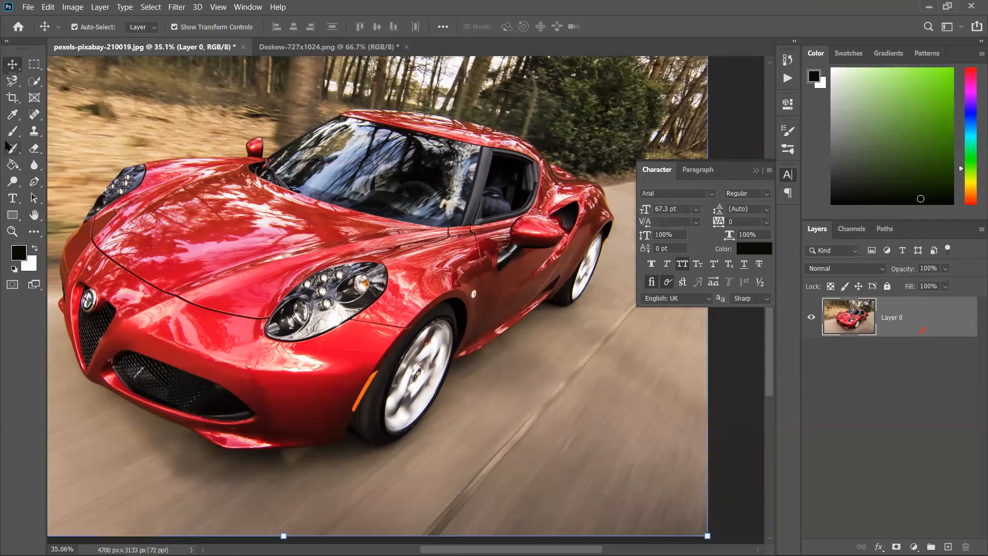
Add a paragraph text box filled with placeholder lorem ipsum over the car's hood and headlight, and commit it.
left_click(11, 200)
left_click_drag(193, 194, 481, 435)
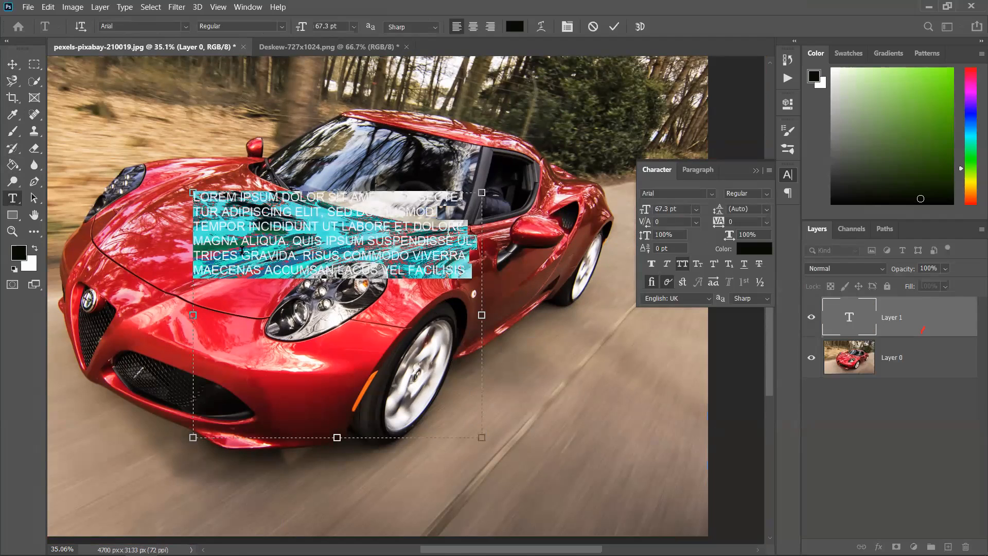
left_click(12, 64)
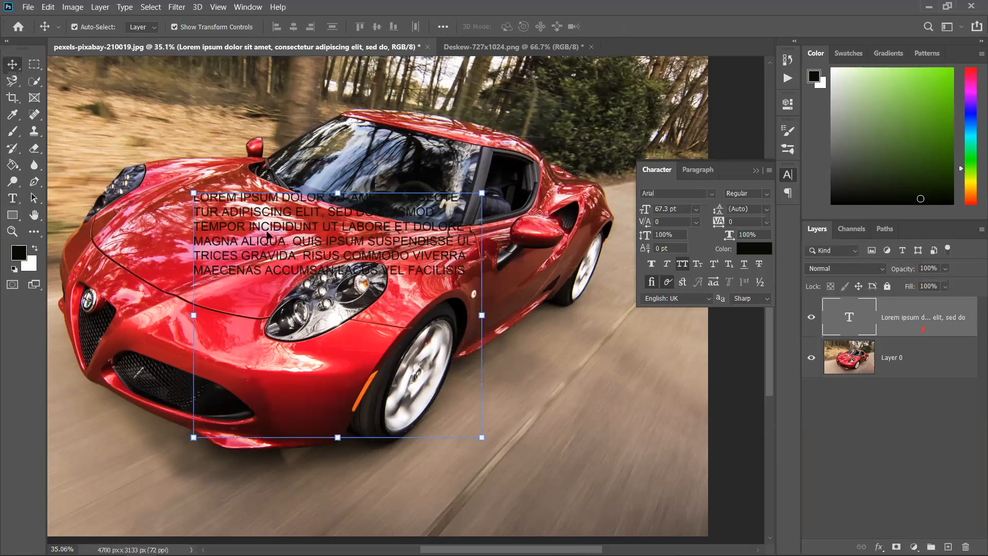
Fill the car photo layer with the white background color and reselect the lorem ipsum text layer.
left_click(903, 361)
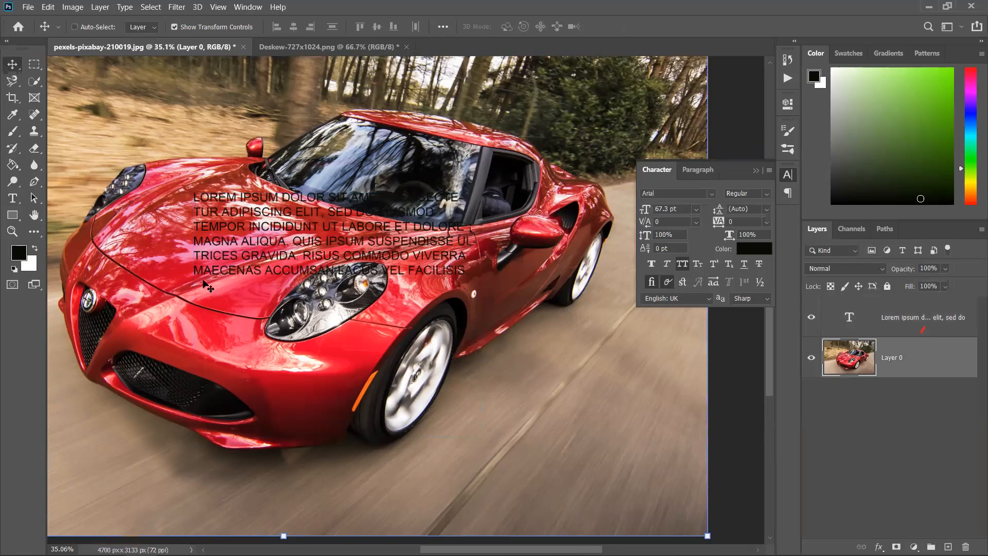
key("ctrl+BackSpace")
left_click(278, 238, "ctrl")
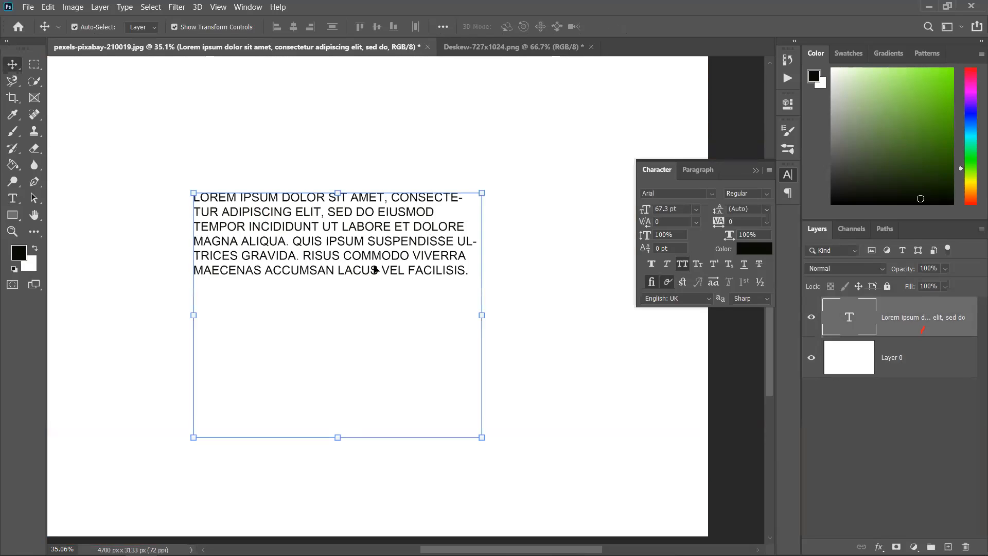
Turn off All Caps for the entire lorem ipsum paragraph.
double_click(410, 242)
left_click(214, 228)
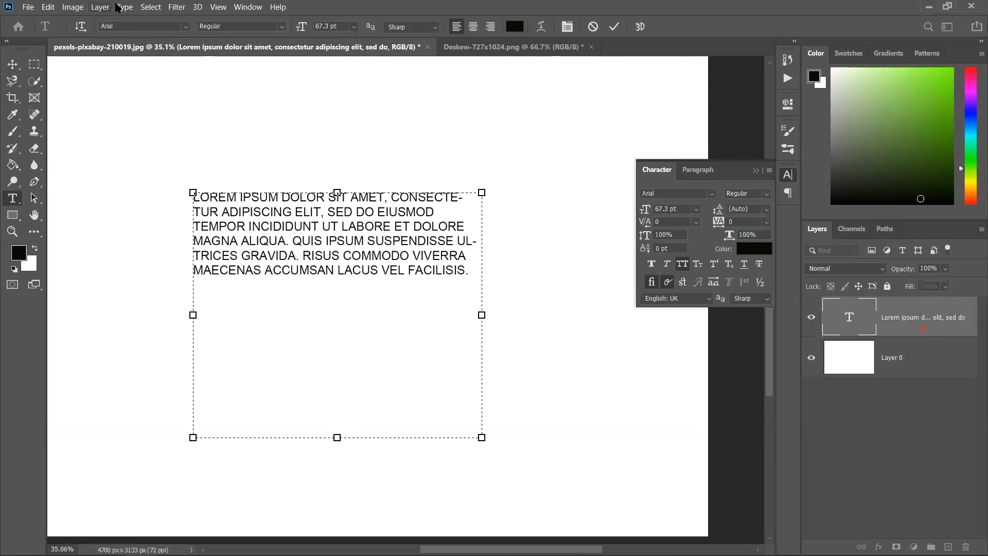
left_click(125, 7)
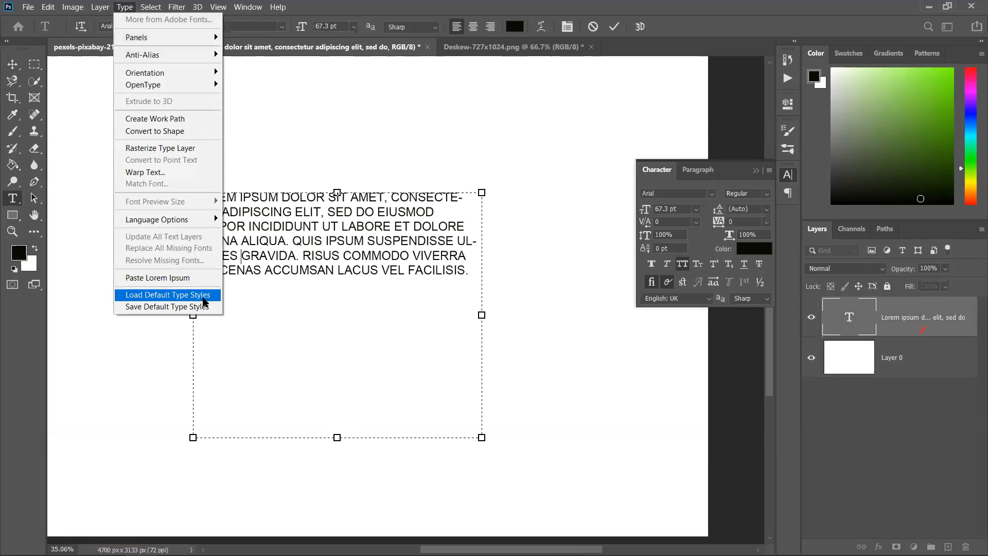
left_click(320, 294)
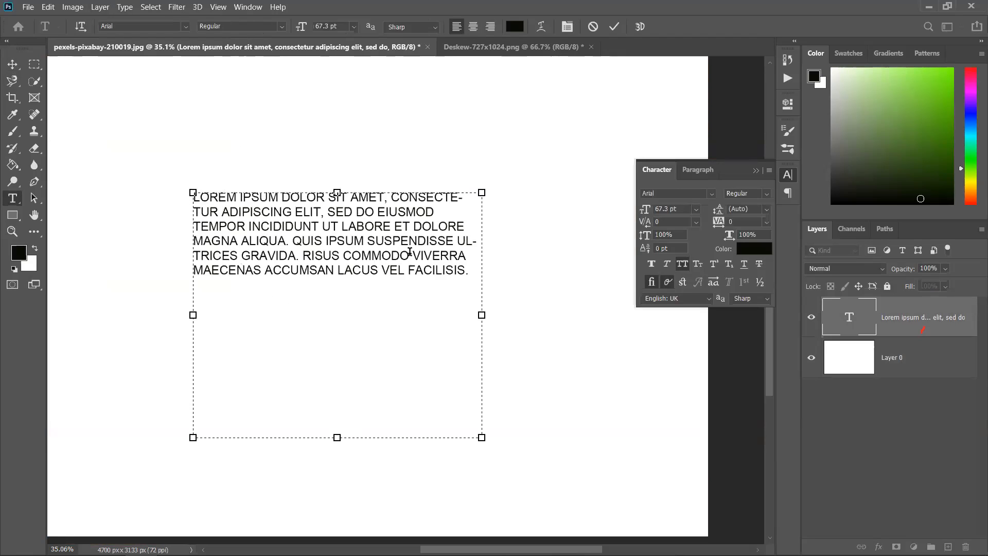
left_click_drag(469, 275, 144, 187)
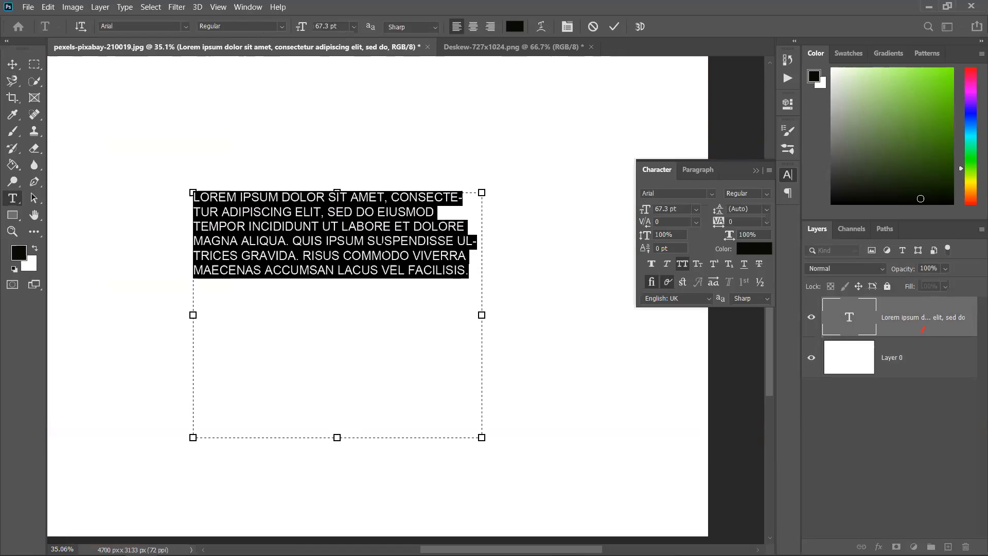
left_click(383, 248)
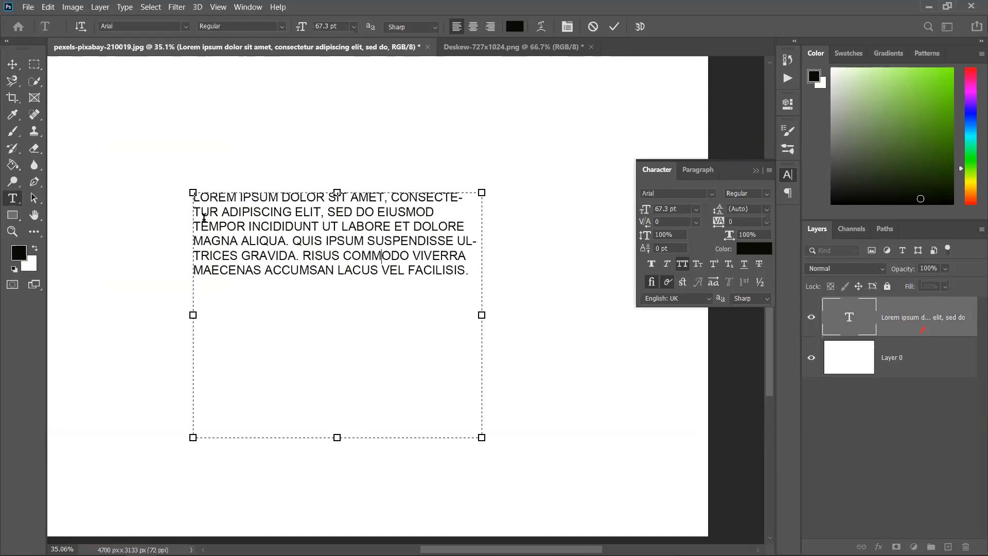
left_click_drag(470, 272, 195, 191)
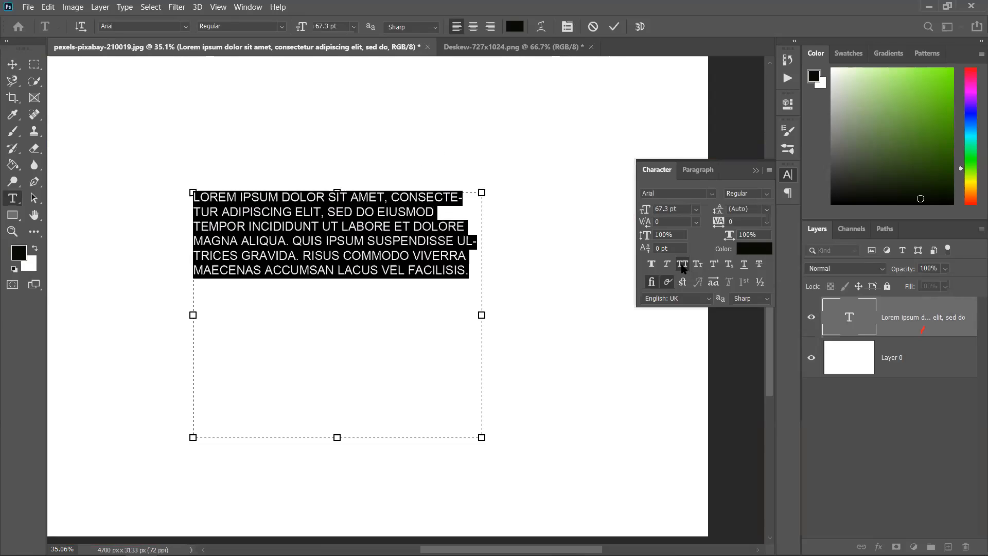
left_click(683, 264)
left_click(337, 225)
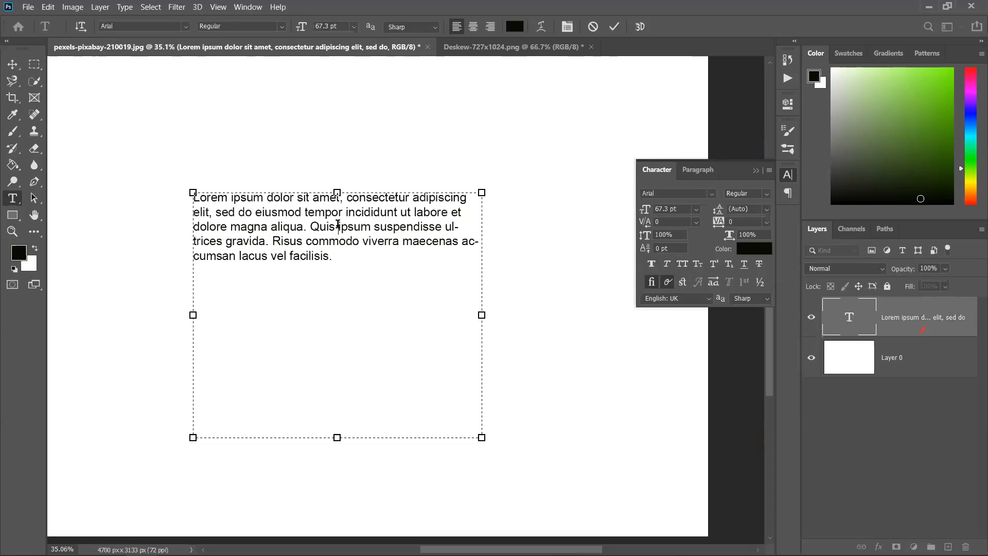
Select the whole paragraph, bring up the Paragraph options, and apply center and then right alignment.
left_click_drag(340, 260, 177, 188)
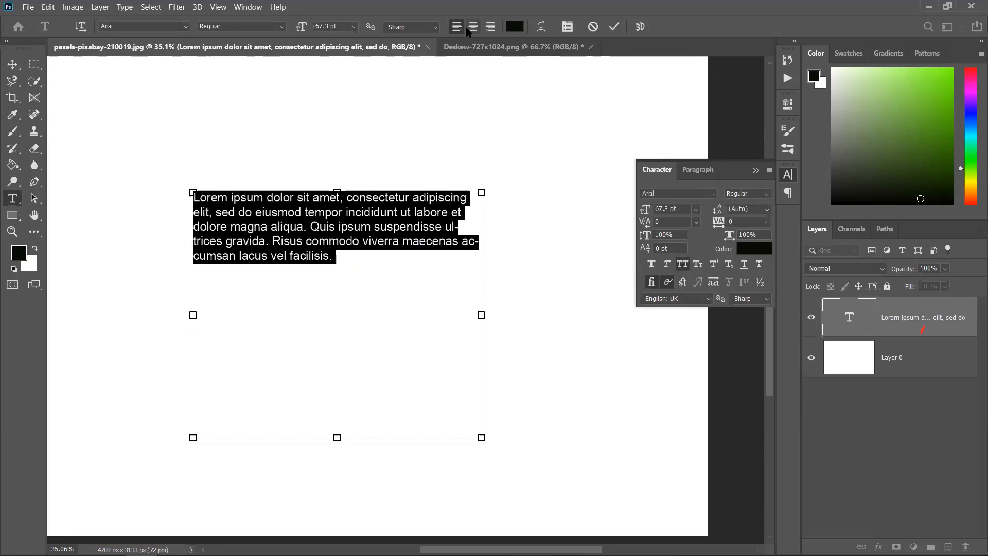
left_click(701, 171)
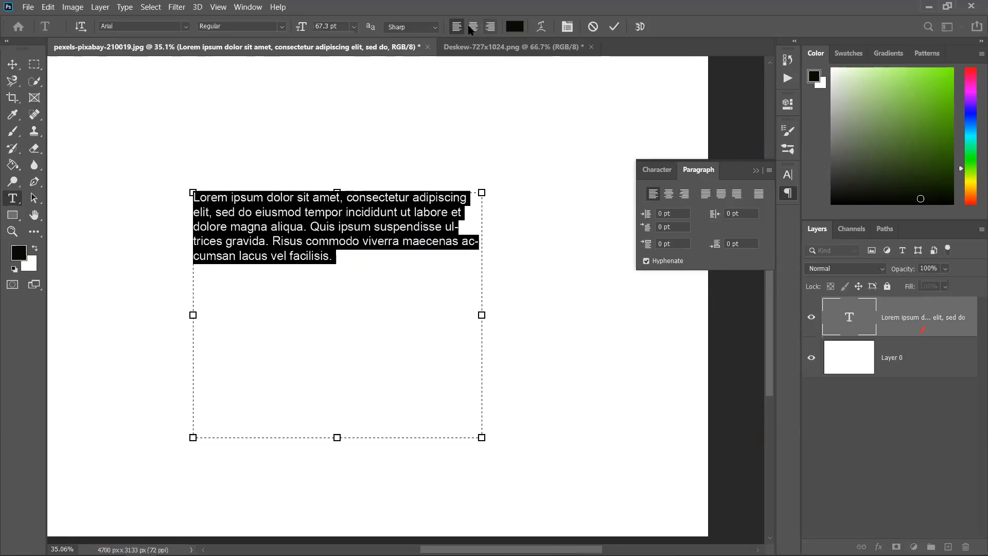
left_click(475, 29)
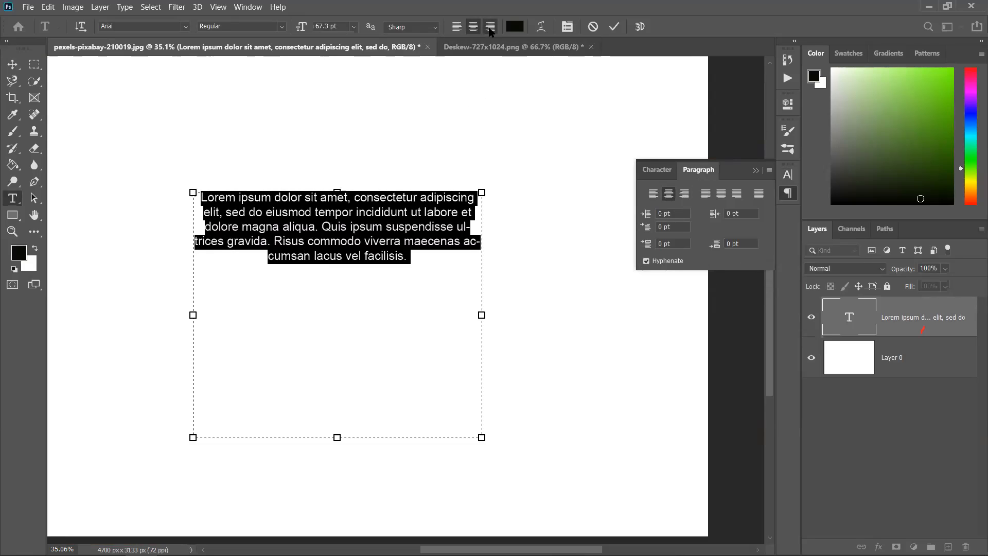
left_click(490, 27)
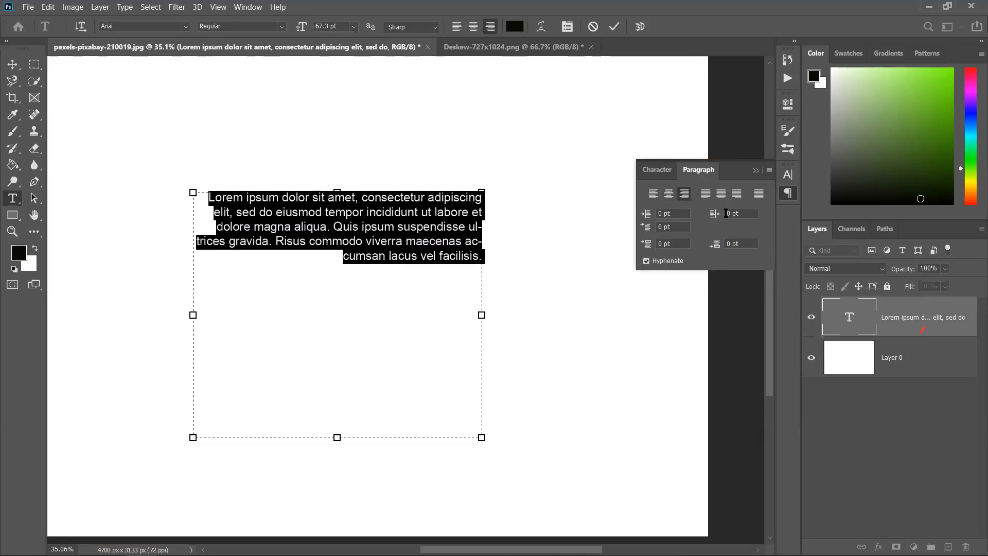
Justify the paragraph with its last line left, centered and right in turn, ending with all lines fully justified.
left_click(705, 195)
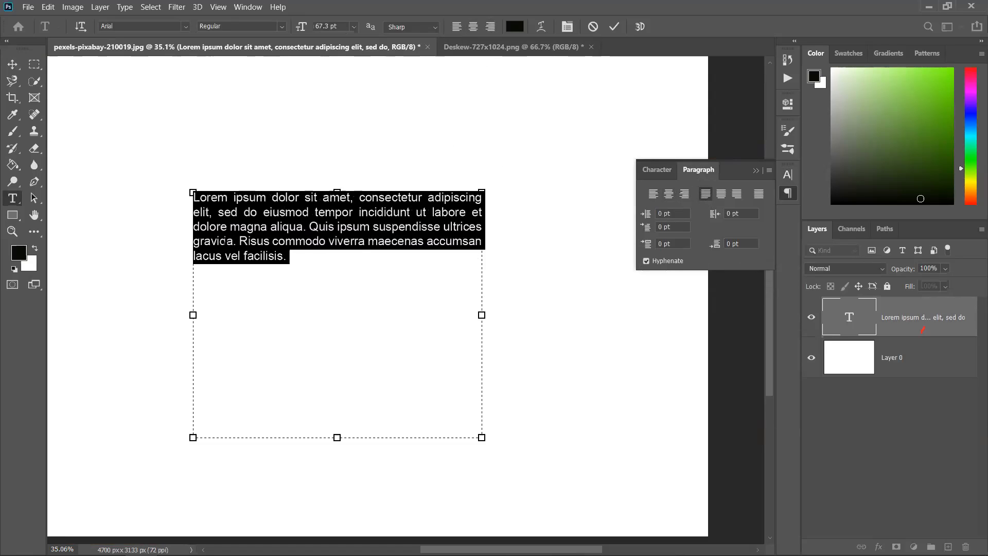
left_click(721, 195)
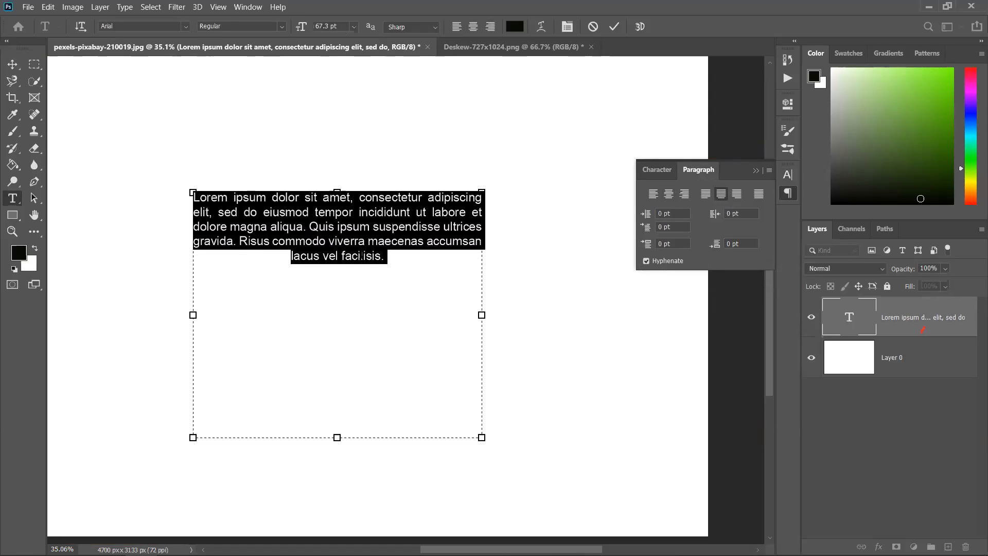
left_click(737, 195)
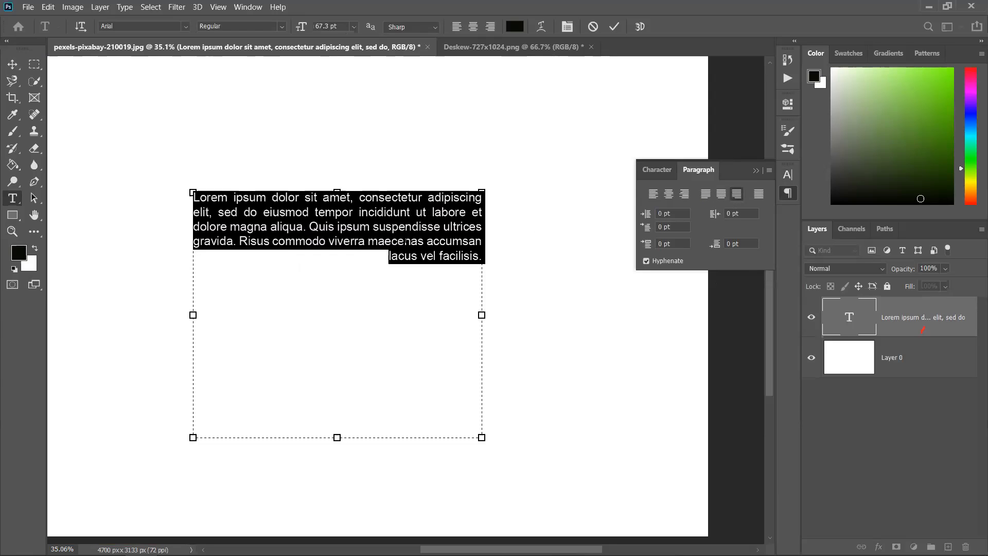
left_click(760, 196)
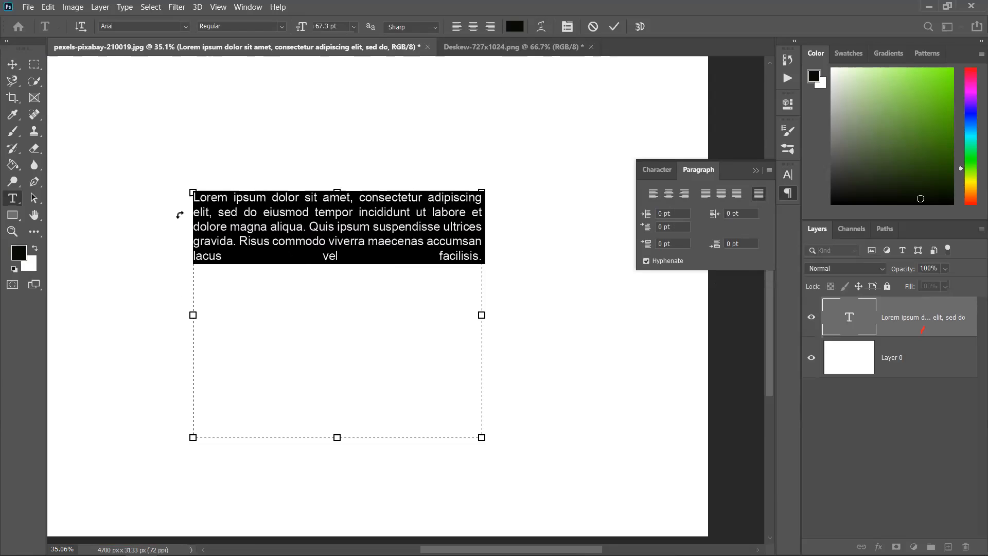
Rotate the paragraph text box slightly, turn it much further, and undo the second rotation.
left_click(256, 215)
left_click_drag(184, 198, 194, 187)
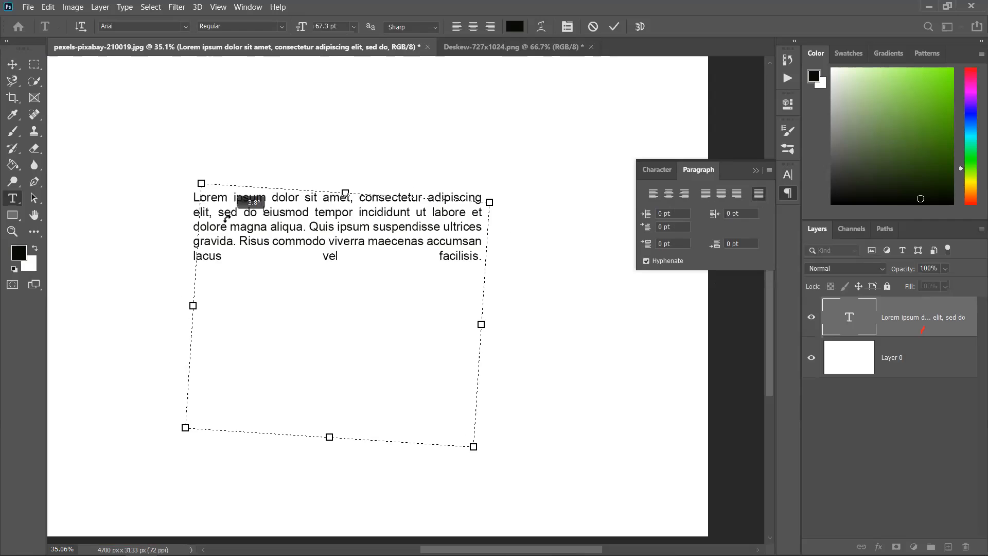
left_click_drag(492, 192, 184, 239)
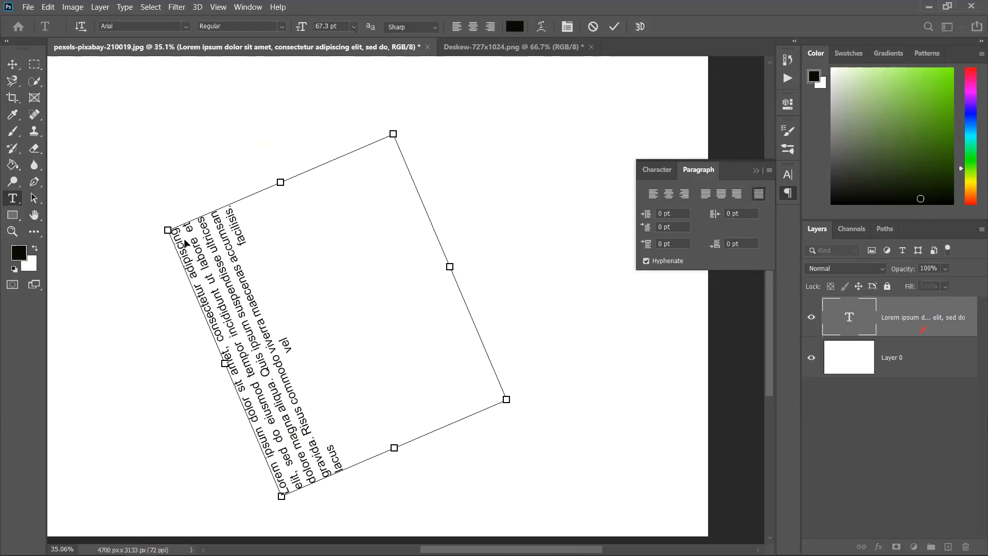
key("ctrl+z")
key("ctrl+z")
key("ctrl+z")
key("ctrl+z")
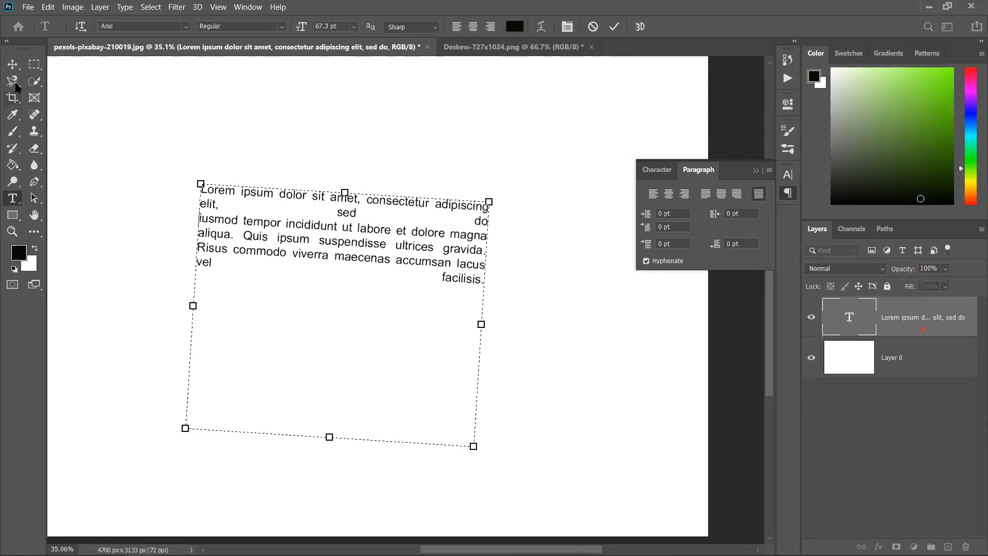
Delete the paragraph text layer and add a Lorem Ipsum point text in the upper middle of the white canvas.
left_click(12, 63)
key("Delete")
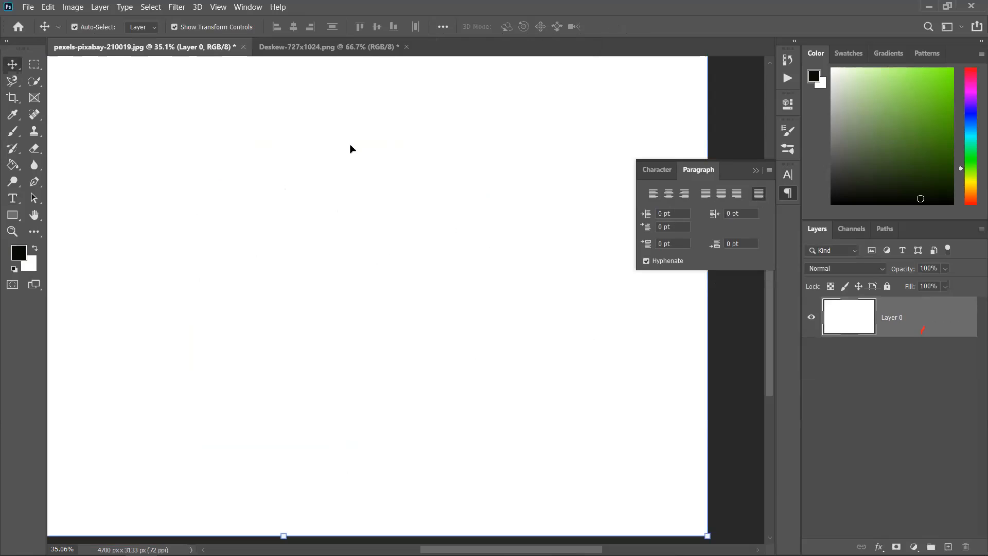
left_click(12, 199)
left_click(260, 226)
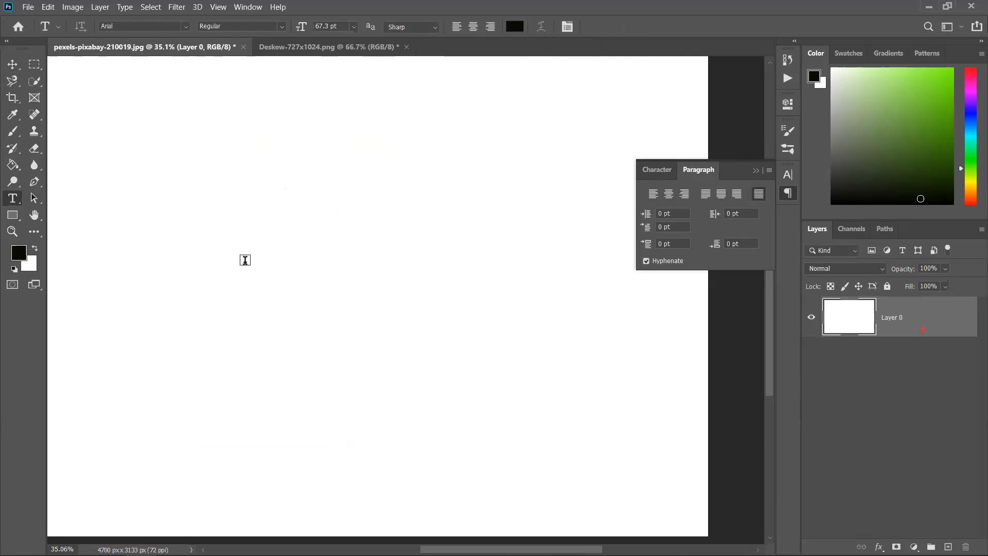
left_click(13, 63)
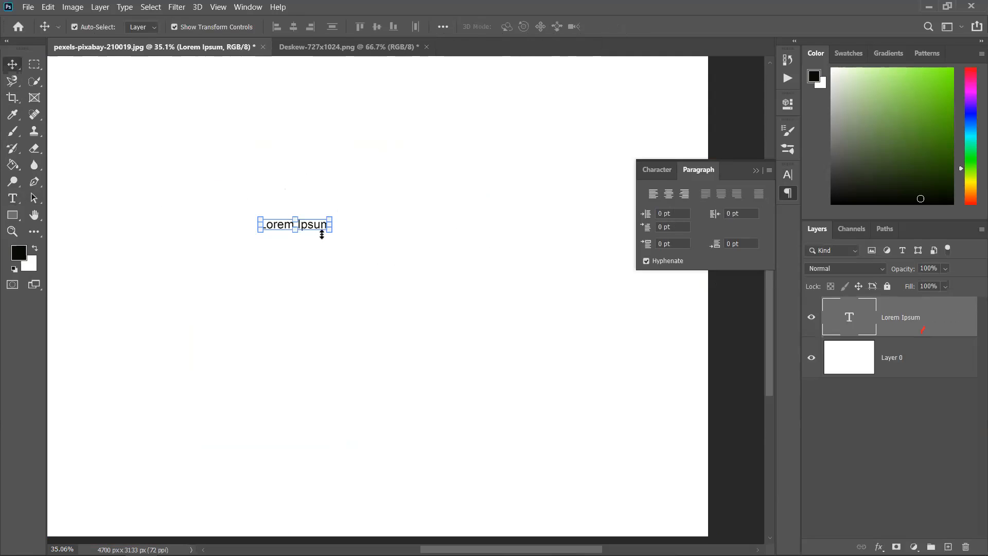
Scale the Lorem Ipsum text proportionally to about 248%, bring up the Character options, and commit the transform.
left_click_drag(330, 230, 428, 276)
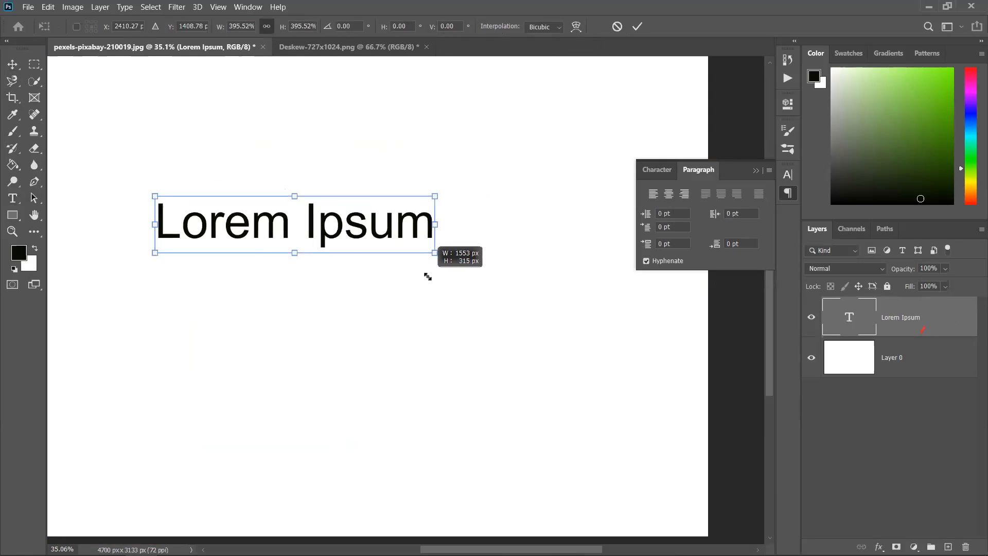
left_click(657, 170)
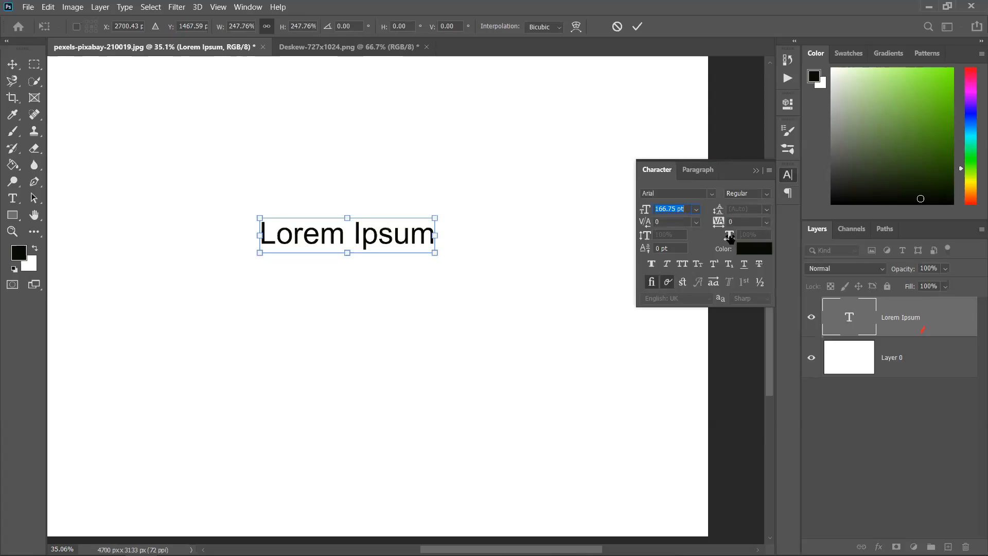
left_click(637, 26)
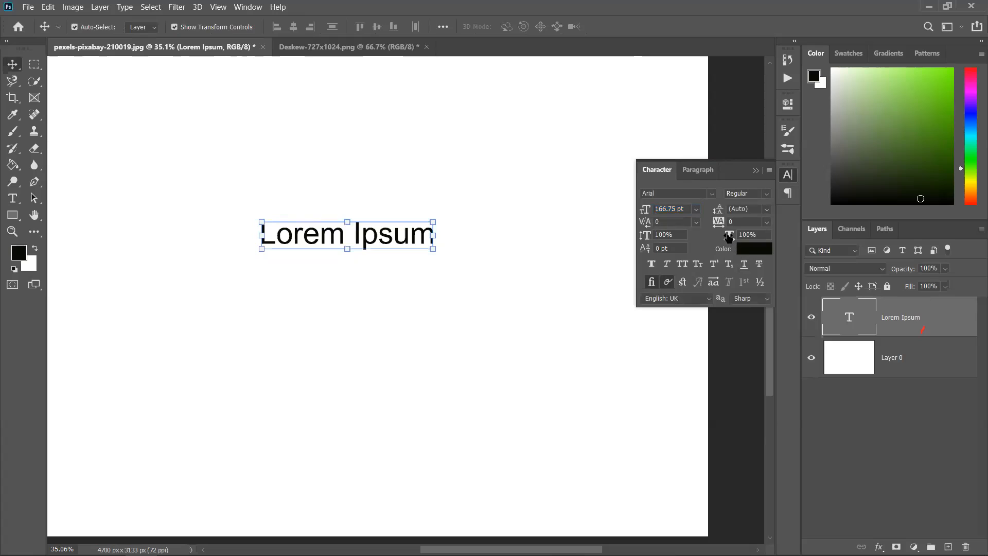
Widen the Lorem Ipsum text to a horizontal scale of 118%, and readjust it to 107%.
left_click_drag(731, 236, 740, 237)
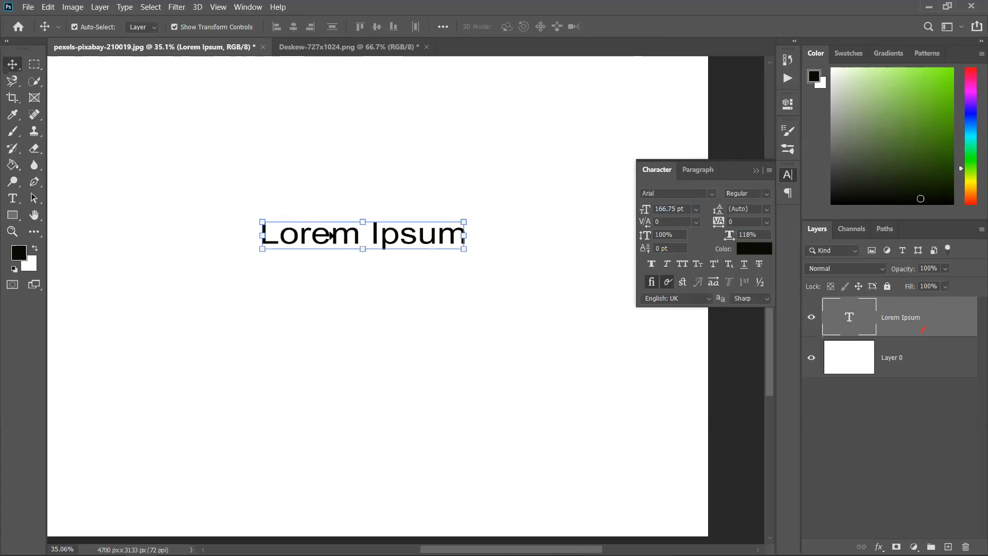
mouse_move(730, 236)
left_mouse_down()
mouse_move(766, 236)
mouse_move(709, 237)
mouse_move(726, 237)
left_mouse_up()
left_click_drag(717, 238, 722, 238)
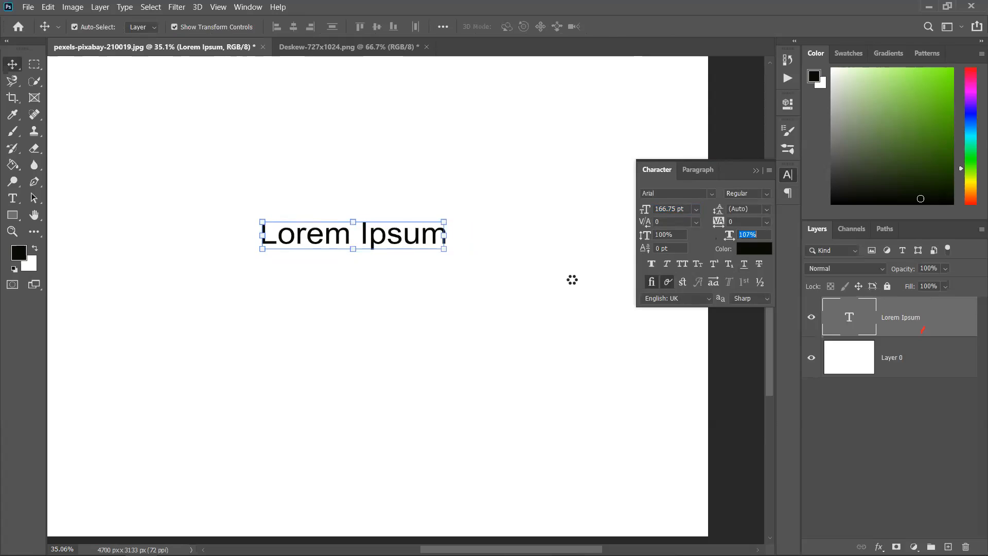
left_click(738, 238)
left_click(767, 210)
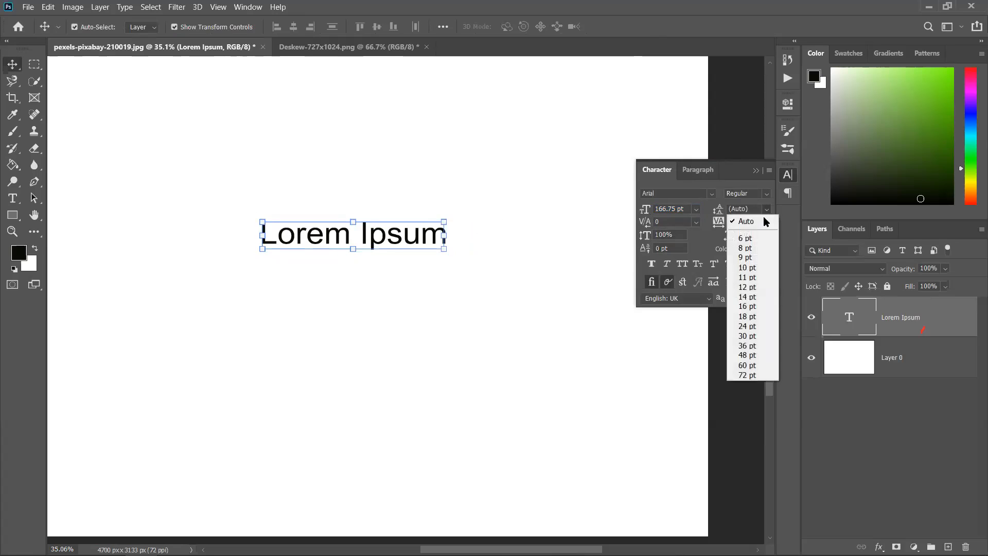
left_click(419, 237)
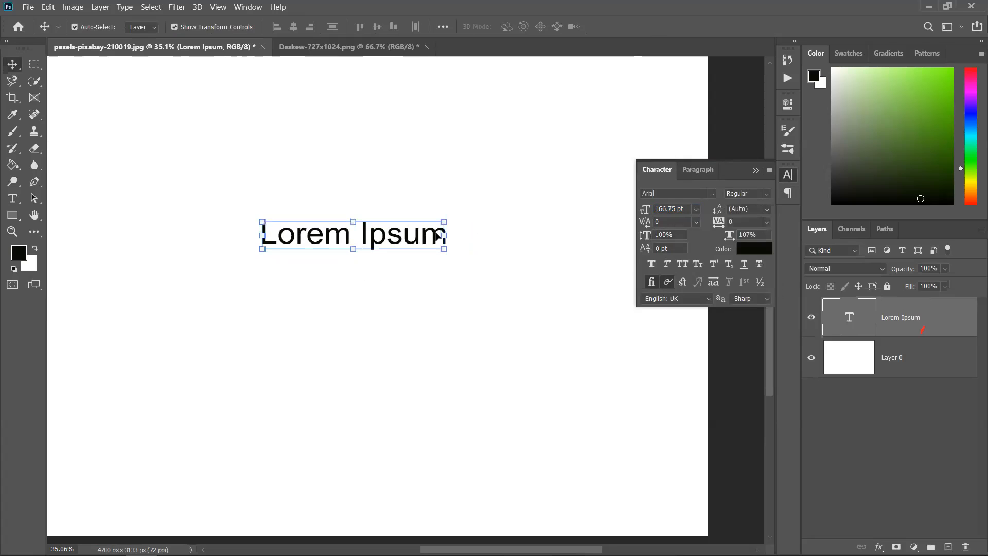
key("ctrl+t")
key("Escape")
double_click(433, 238)
left_click(411, 240)
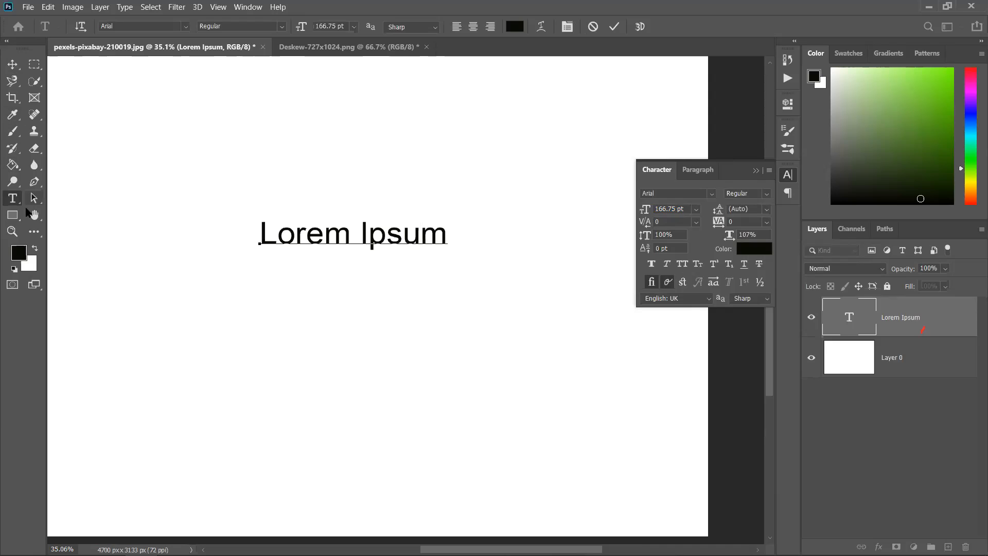
left_click(12, 63)
Add a Lorem ipsum paragraph text box directly above the Lorem Ipsum heading and commit it.
left_click(14, 199)
left_click_drag(80, 149, 491, 211)
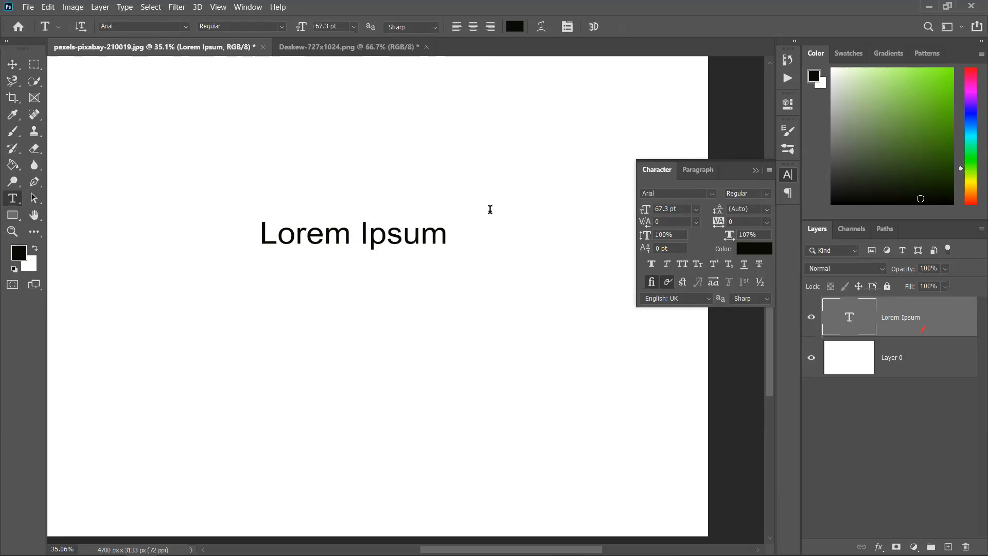
left_click(12, 64)
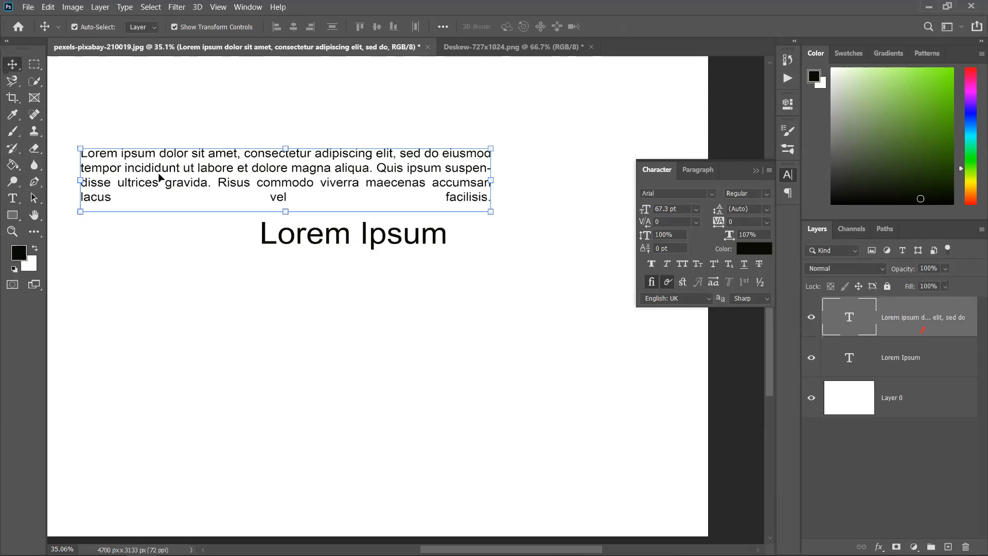
key("ctrl+a")
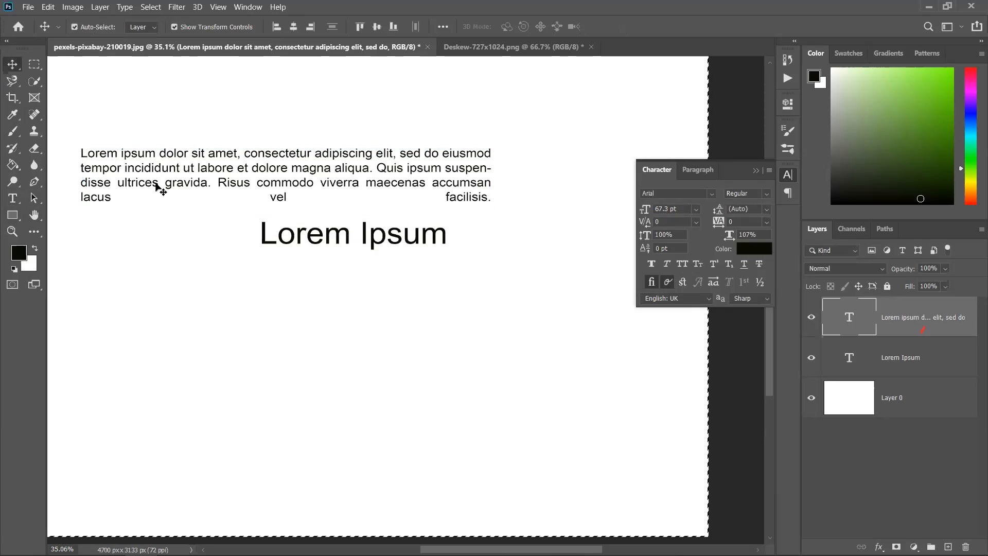
double_click(159, 190)
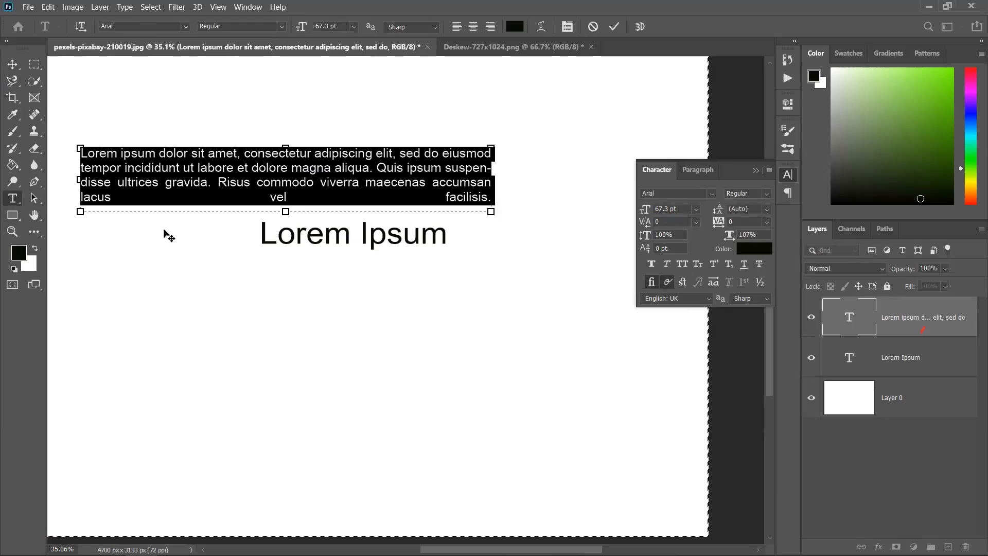
left_click(12, 65)
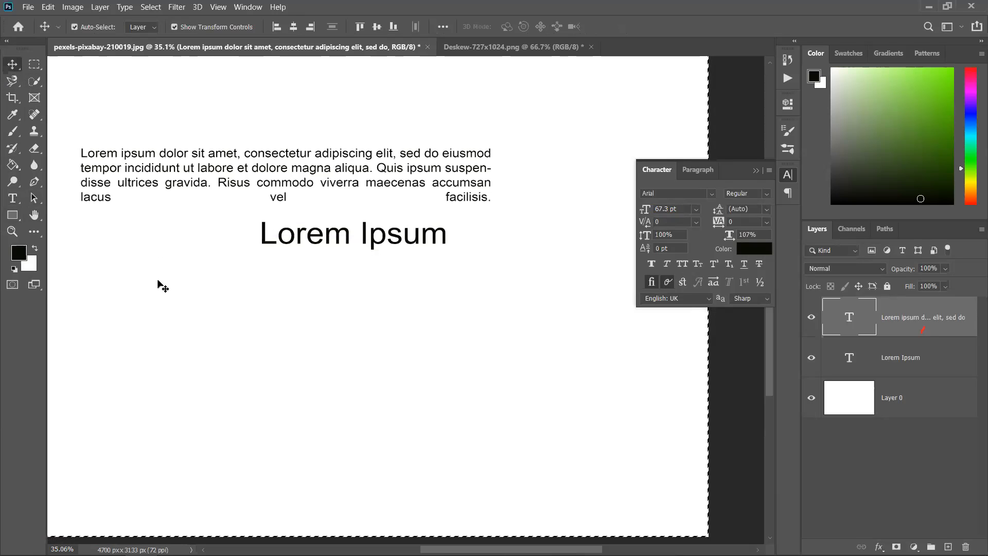
key("ctrl+d")
Try leading values of 10 pt and 72 pt on the whole paragraph, and increase its leading to 130 pt.
double_click(117, 176)
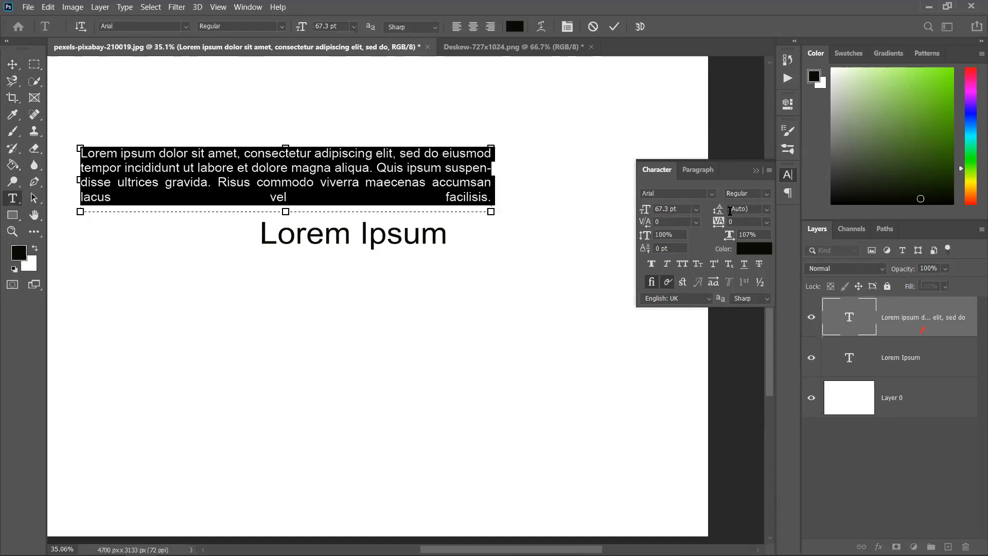
left_click(767, 210)
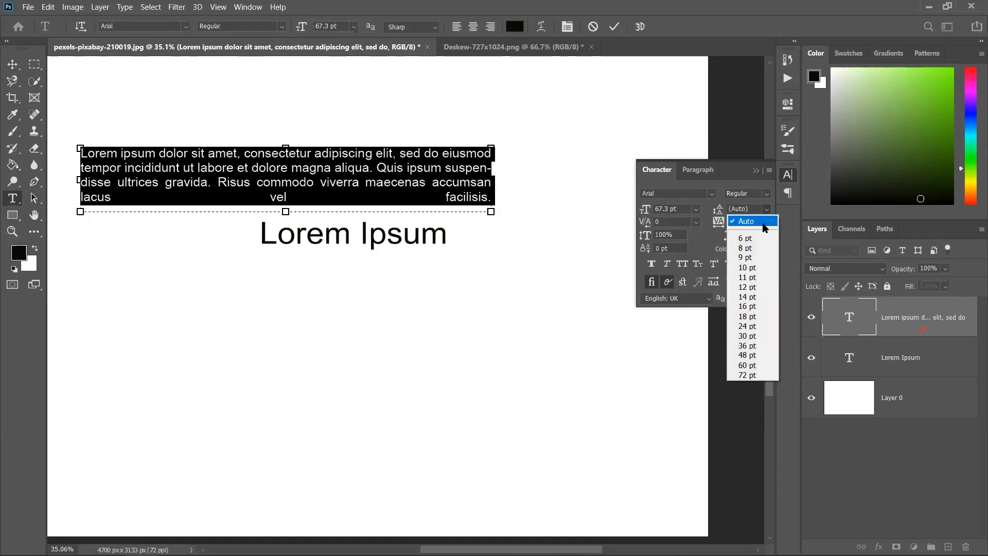
left_click(741, 267)
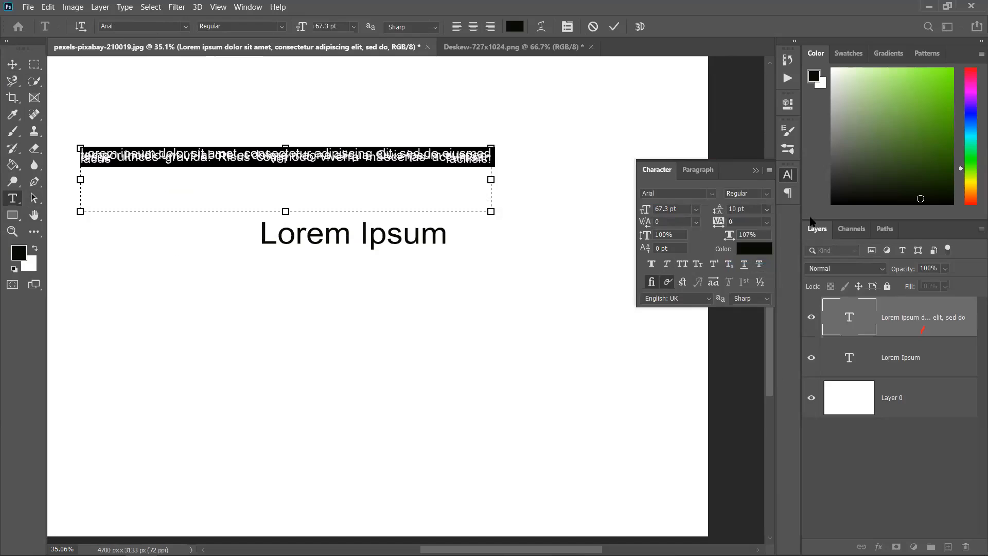
left_click(767, 209)
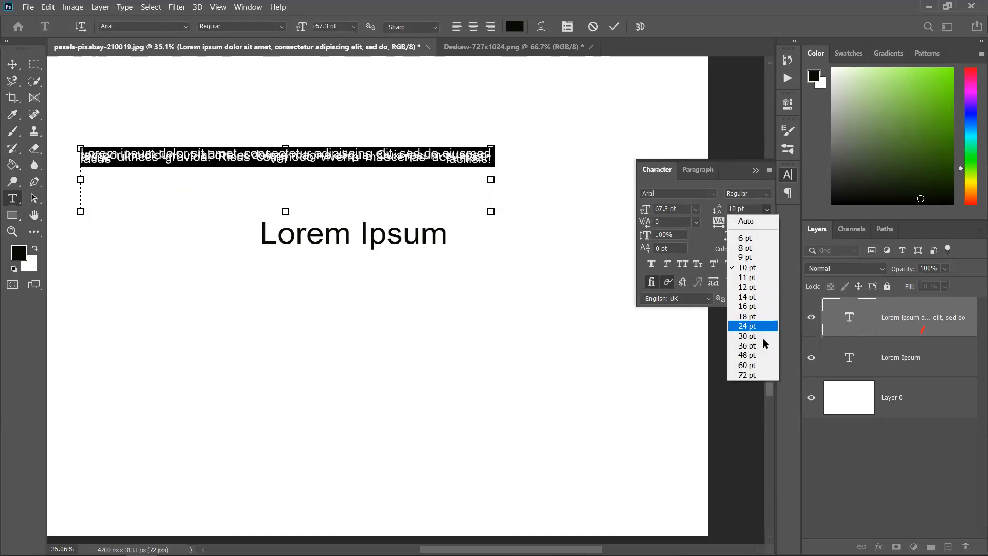
left_click(747, 375)
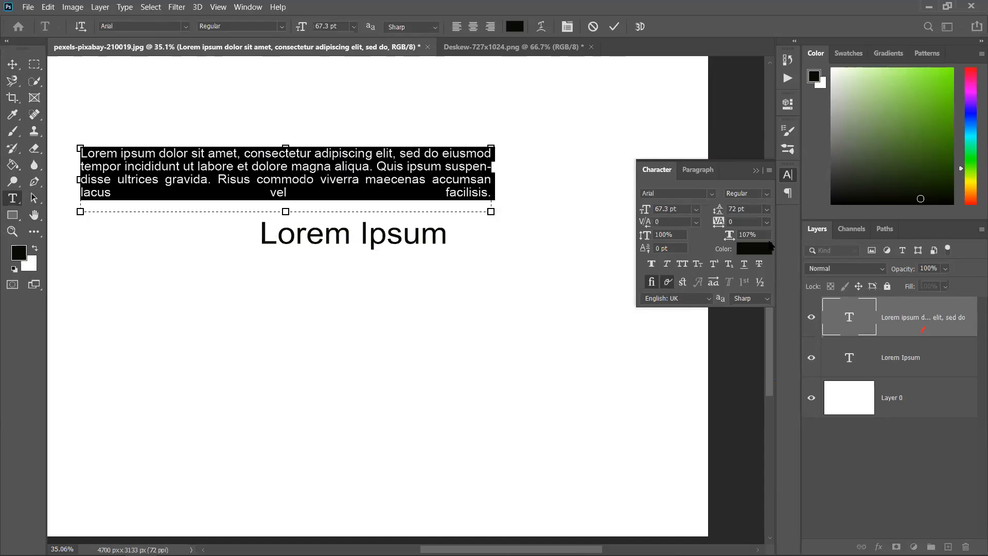
left_click_drag(719, 211, 686, 223)
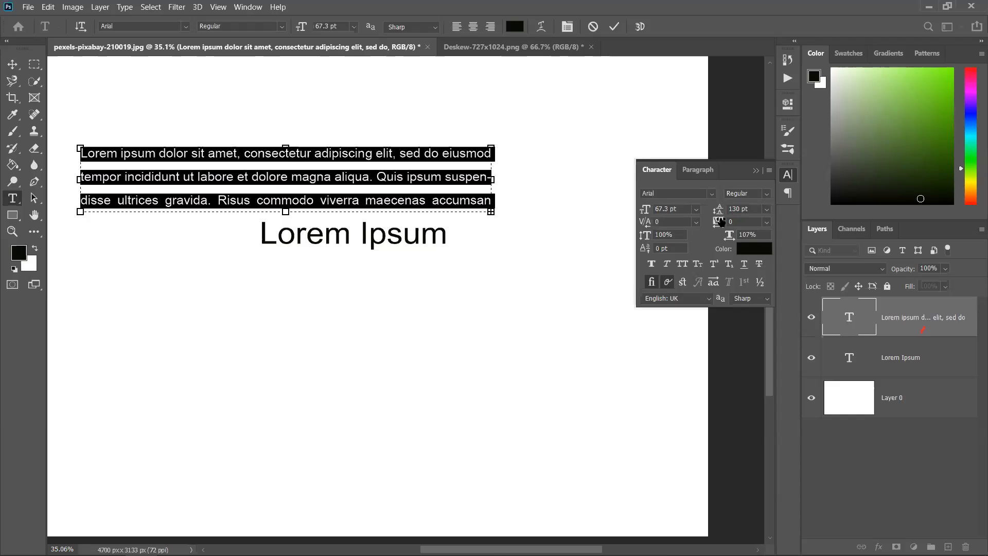
Set the paragraph text's tracking to 220 and commit the text edit.
mouse_move(719, 222)
left_mouse_down()
mouse_move(709, 222)
mouse_move(732, 222)
left_mouse_up()
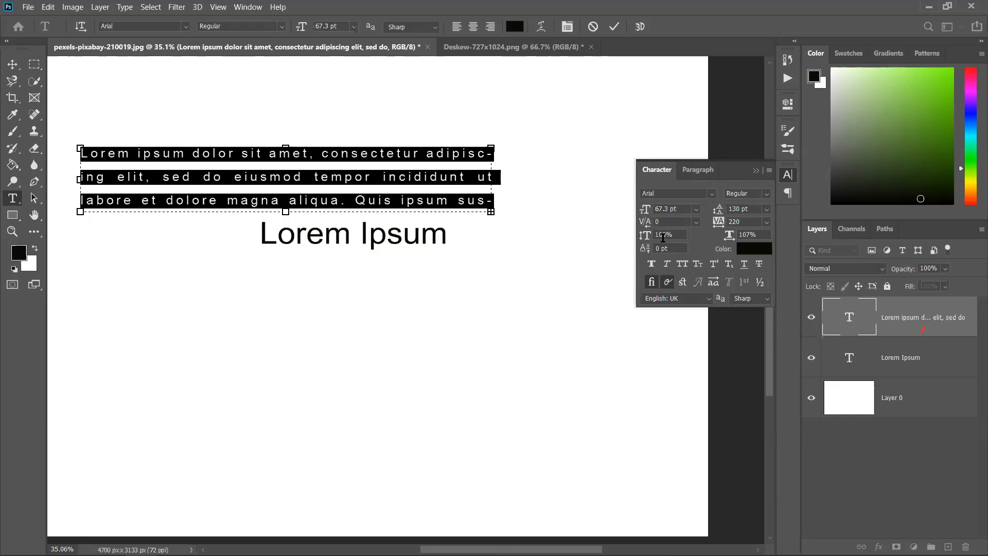
left_click(382, 185)
scroll(252, 187, "up", 4)
scroll(252, 186, "down", 5)
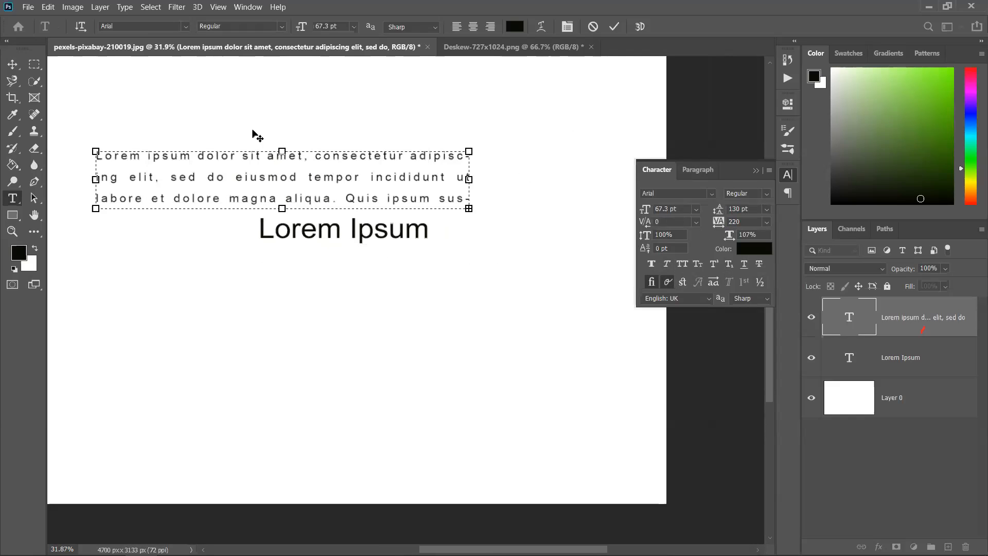
left_click_drag(104, 160, 368, 215)
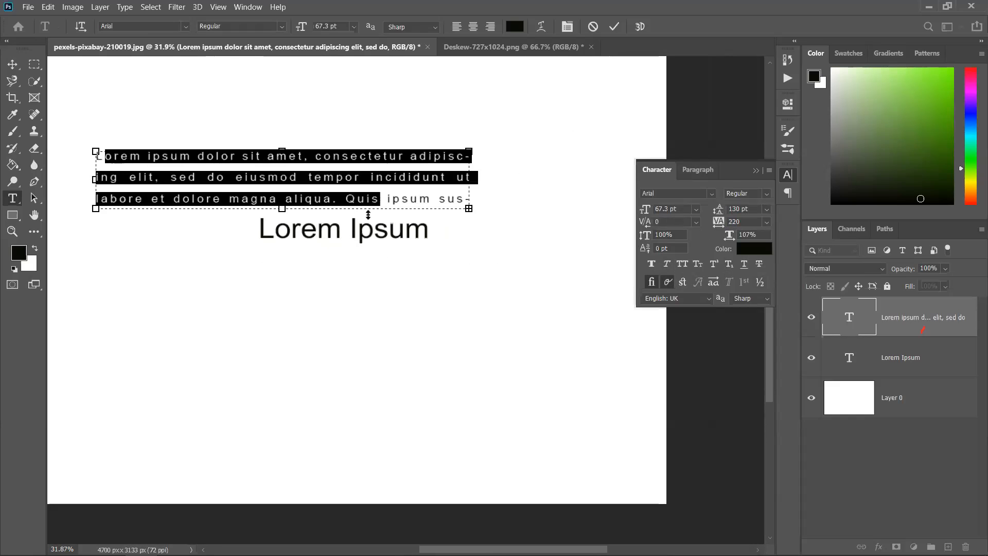
left_click(220, 170)
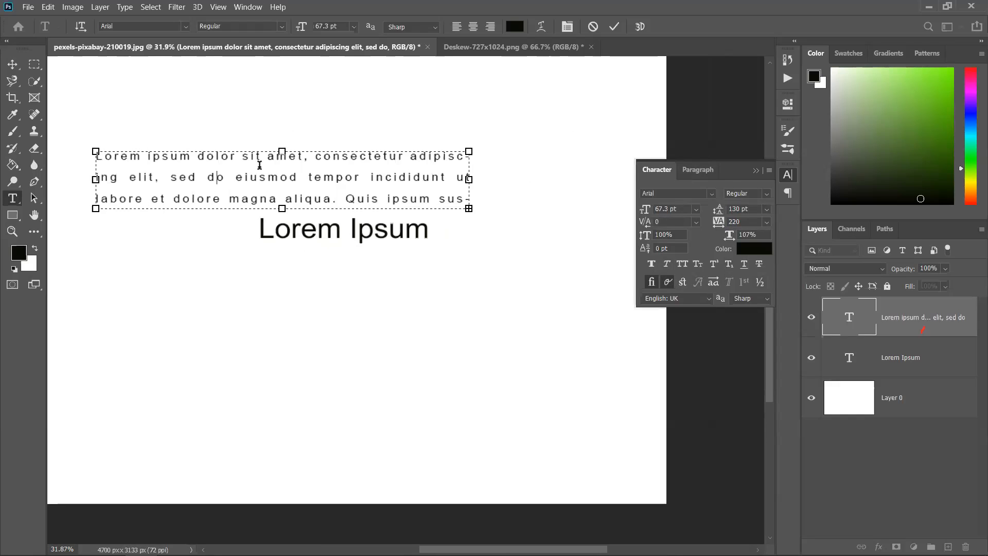
left_click(12, 63)
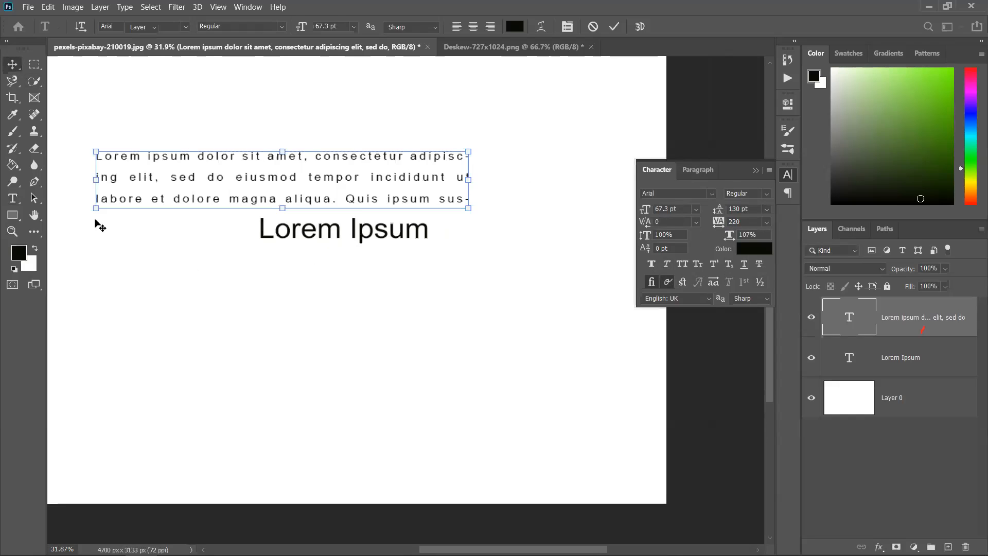
Move the paragraph below the Lorem Ipsum heading and reset its character formatting to the defaults.
left_click_drag(392, 202, 444, 322)
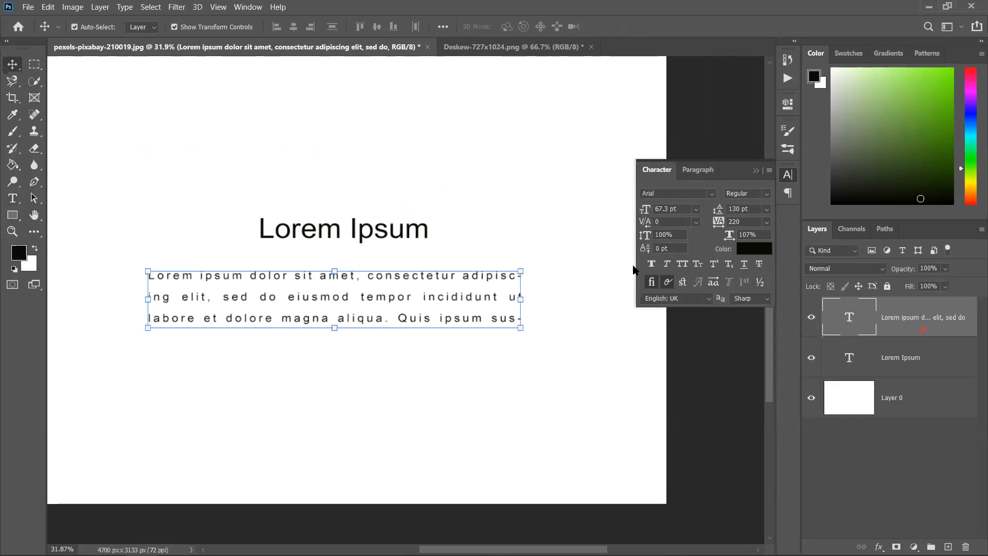
left_click(768, 172)
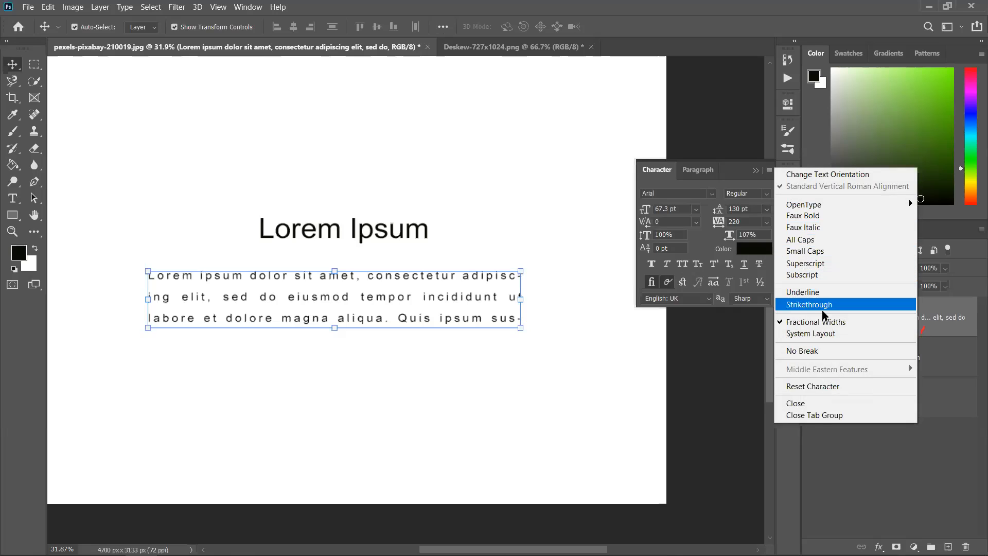
left_click(820, 387)
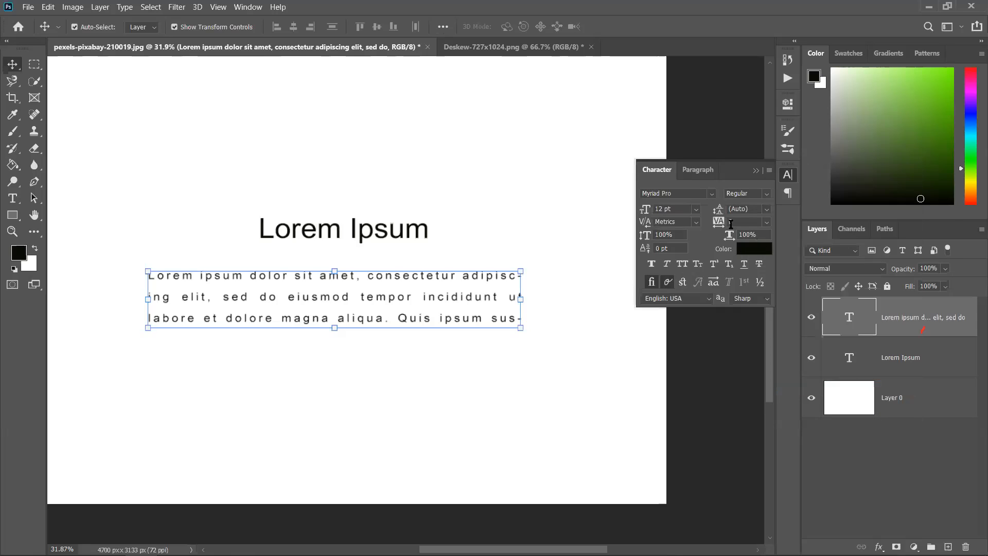
left_click(483, 234)
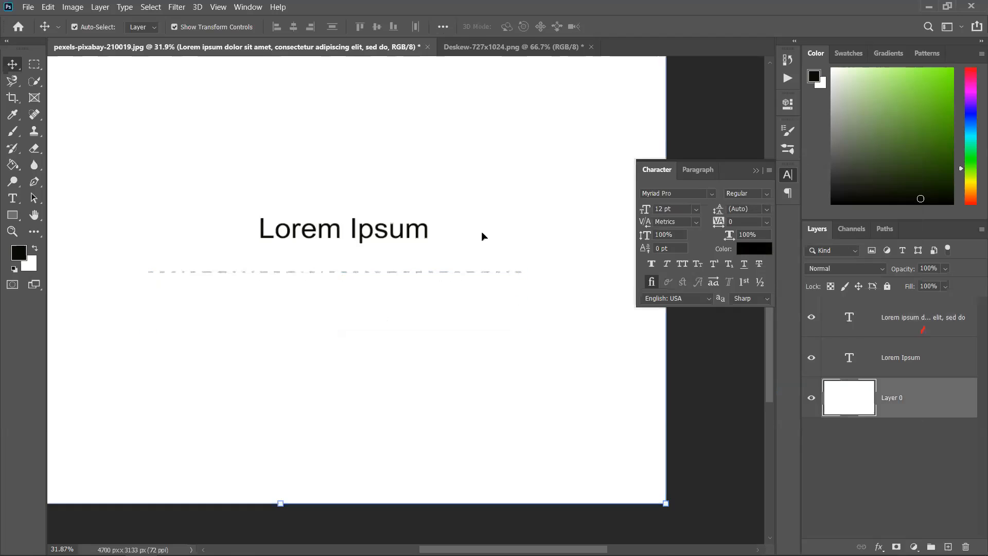
Delete the paragraph and the Lorem Ipsum heading text layers, keeping only the white Layer 0.
left_click_drag(132, 190, 669, 378)
key("ctrl+z")
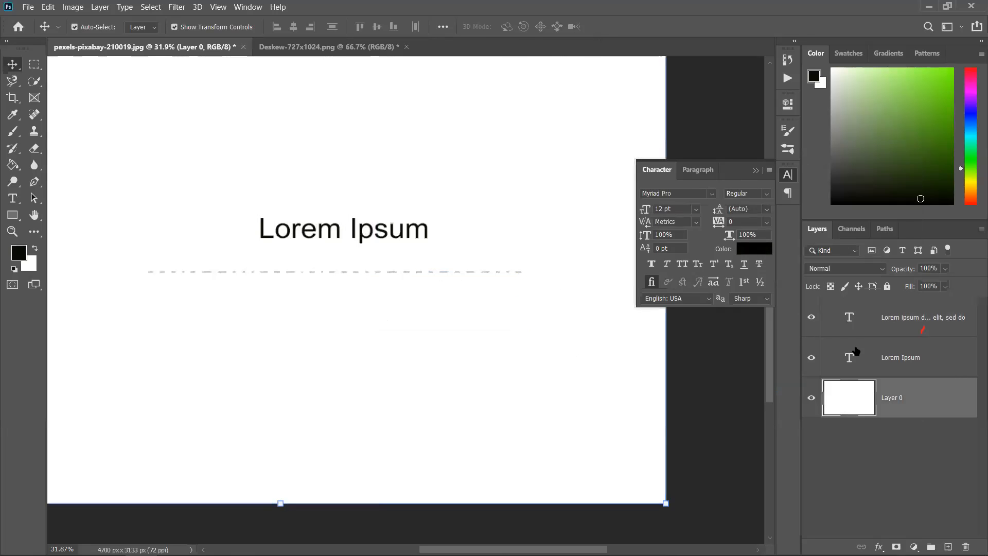
left_click(895, 357)
left_click(907, 323, "shift")
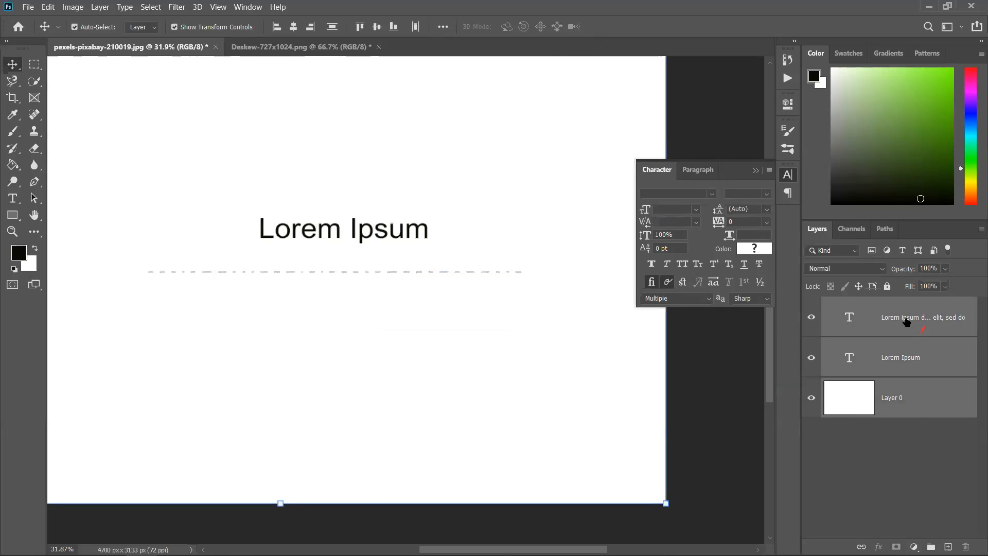
left_click(927, 425)
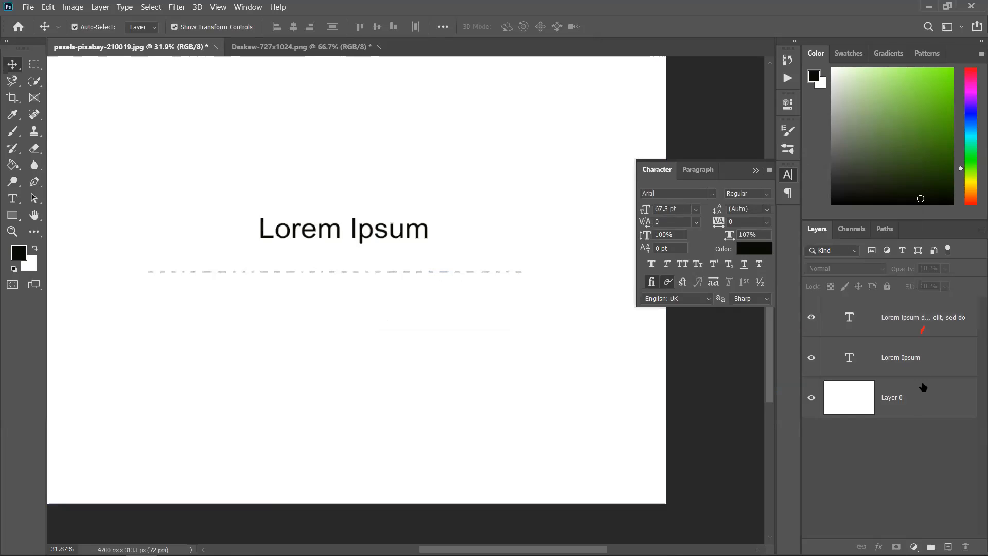
left_click(932, 344)
left_click(931, 328)
key("Delete")
key("Delete")
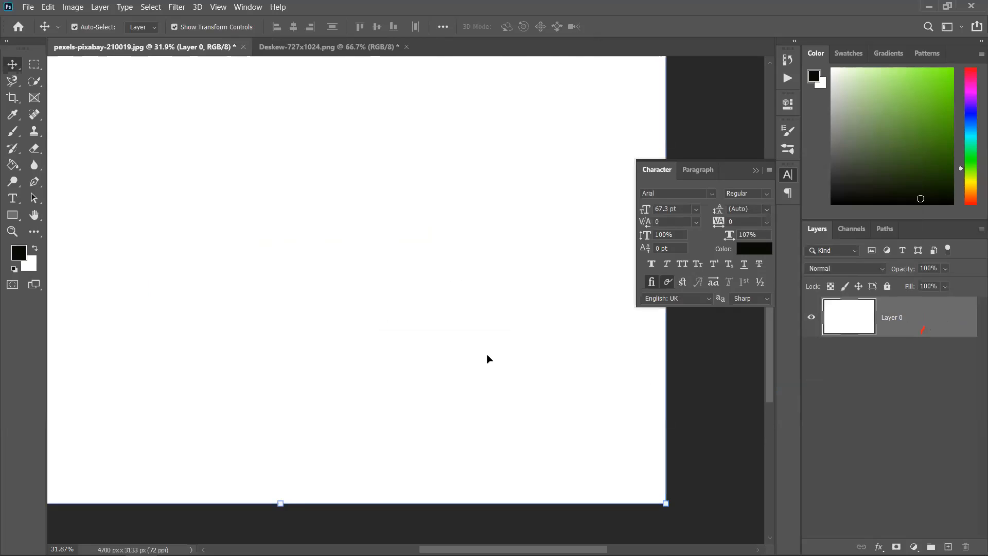
Close the pexels-pixabay-210019.jpg document without saving its changes.
scroll(263, 296, "down", 2)
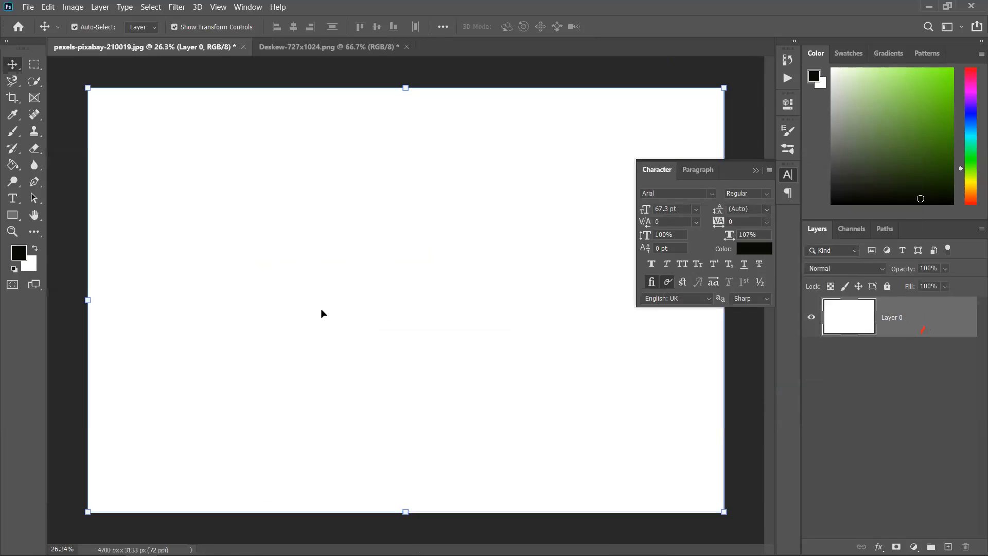
key("ctrl")
left_click(321, 51)
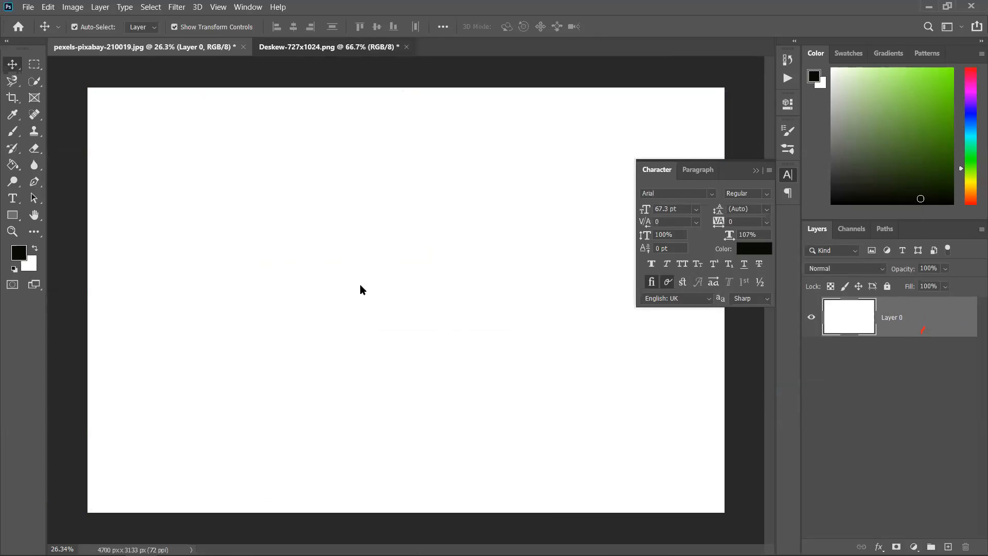
left_click(234, 48)
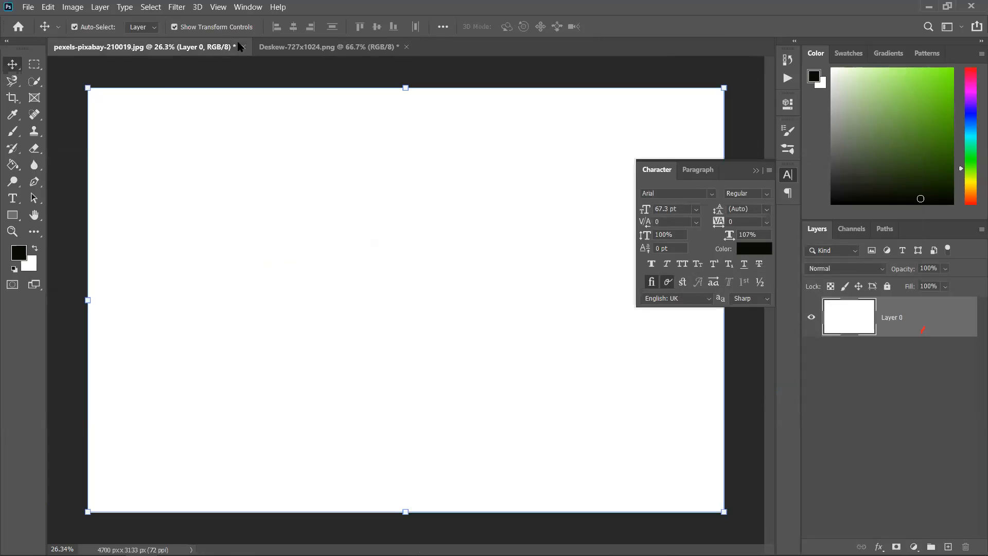
left_click(243, 47)
left_click(508, 227)
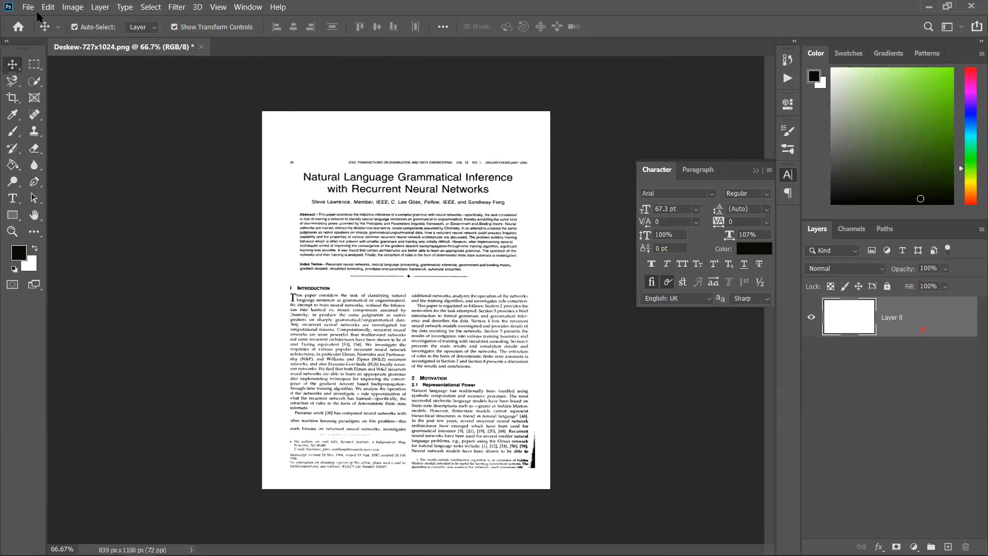
Open the meeting-room photo s-o-c-i-a-l-c-u-t-1RT4txDDAbM-unsplash.jpg from the Downloads folder.
left_click(28, 7)
left_click(45, 32)
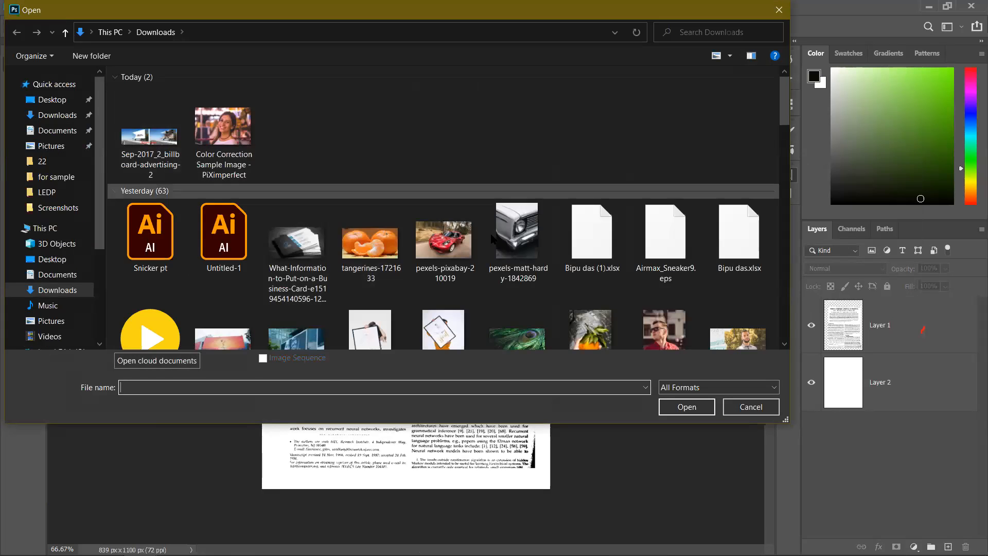
scroll(665, 325, "down", 4)
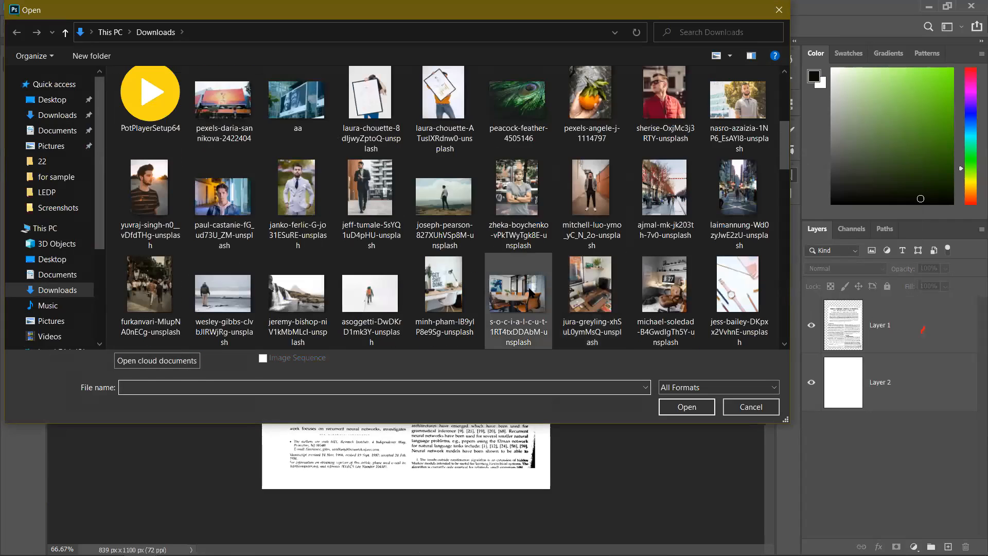
left_click(530, 292)
left_click(685, 408)
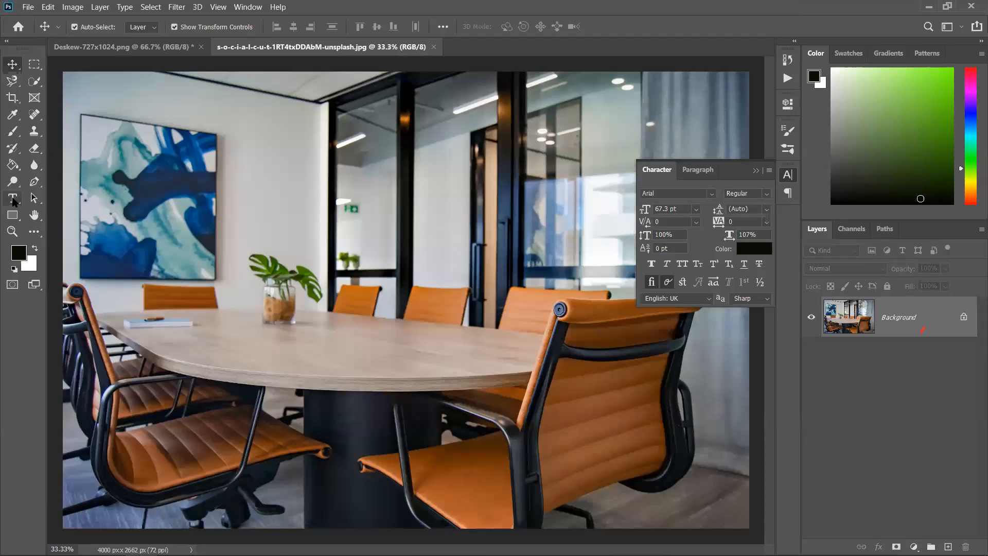
Add the vertical text asdasdasdasdasdasd on the white wall beside the painting with the Vertical Type tool.
left_click(14, 200)
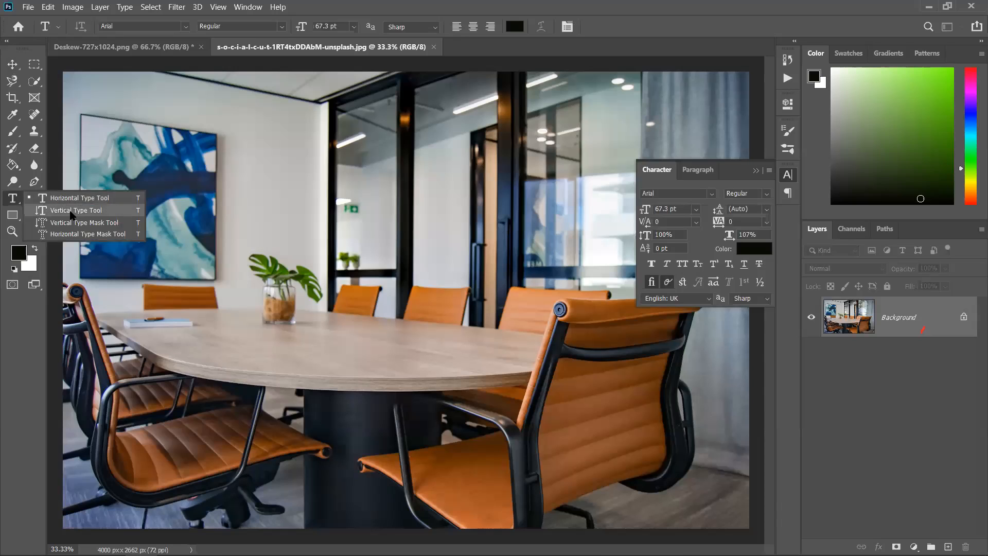
left_click(72, 211)
left_click(258, 178)
type("asdasdasdasdasdasd")
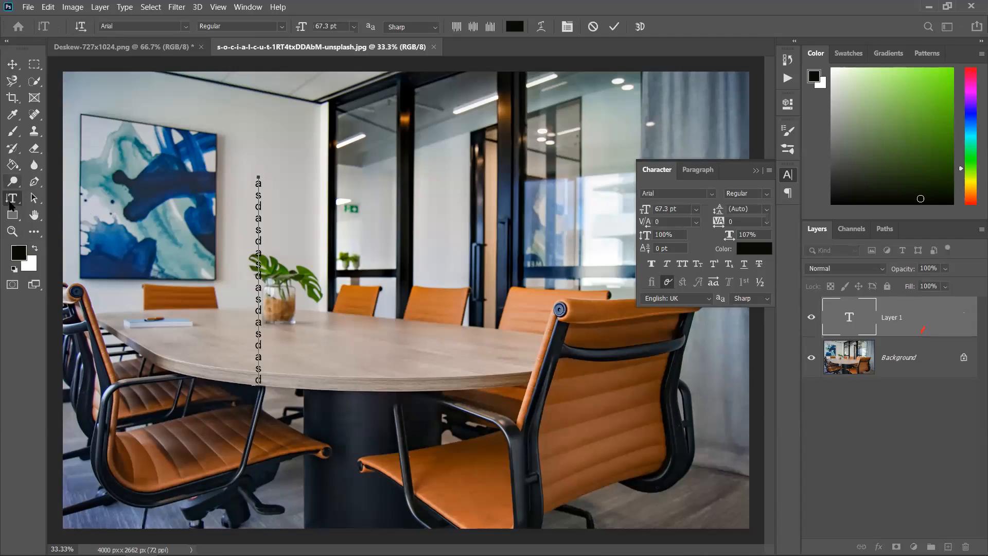
right_click(12, 199)
left_click(51, 199)
Create a Lorem Ipsum text selection above the back chairs with the Horizontal Type Mask tool.
right_click(12, 199)
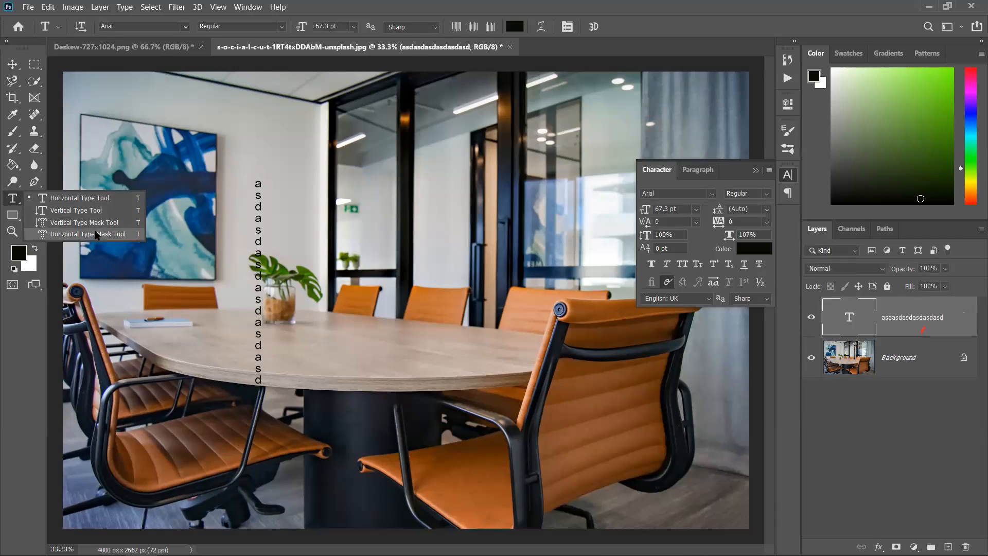
left_click(91, 235)
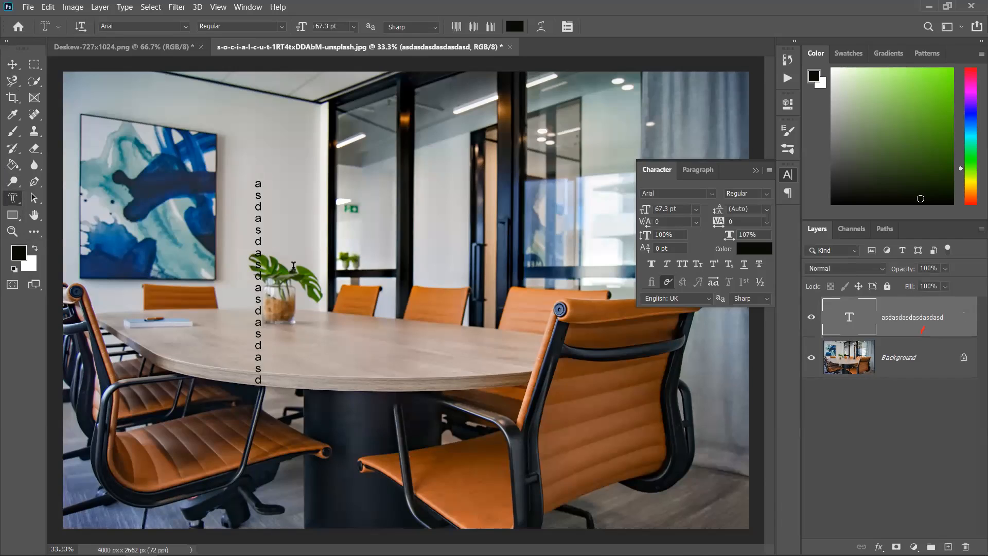
scroll(365, 267, "down", 1)
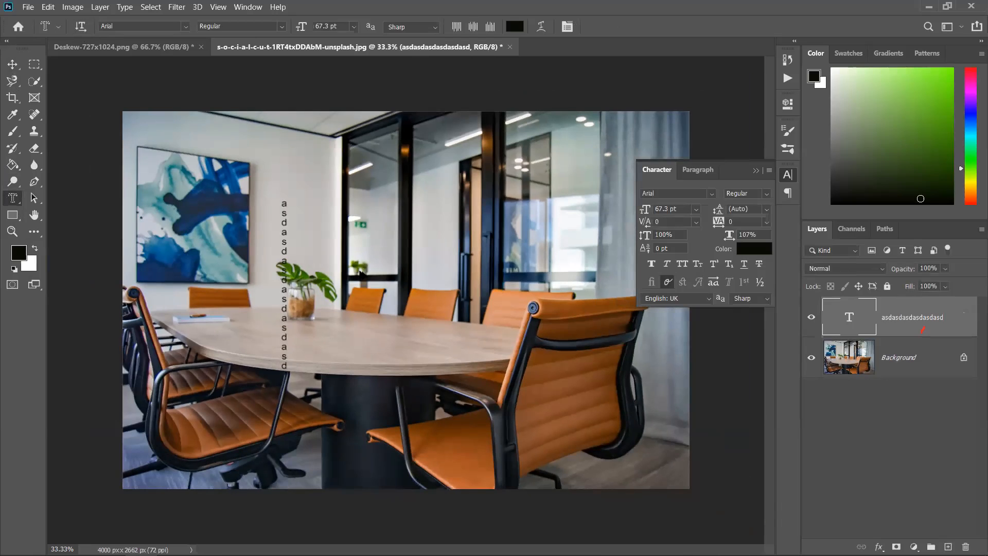
scroll(360, 273, "up", 3)
left_click_drag(198, 224, 104, 225)
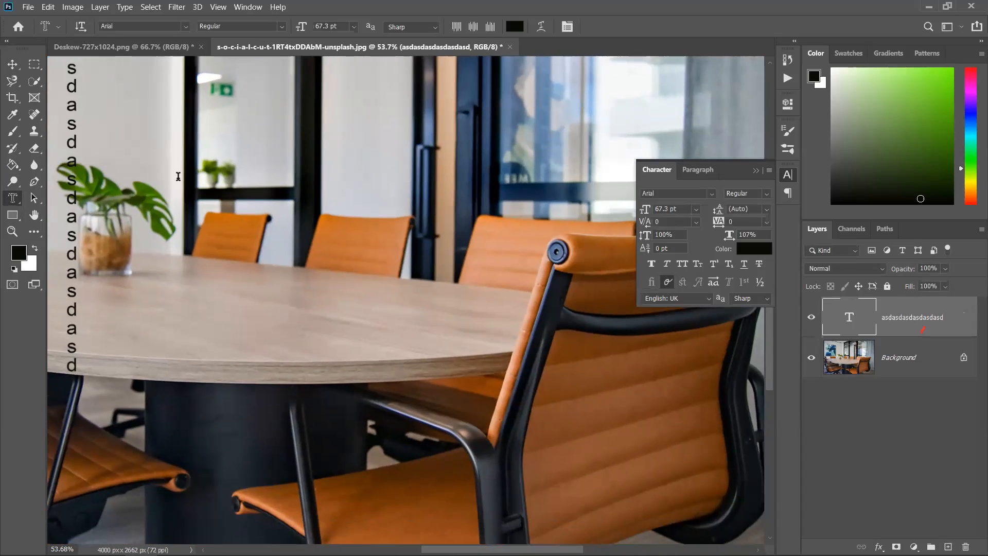
left_click(178, 176)
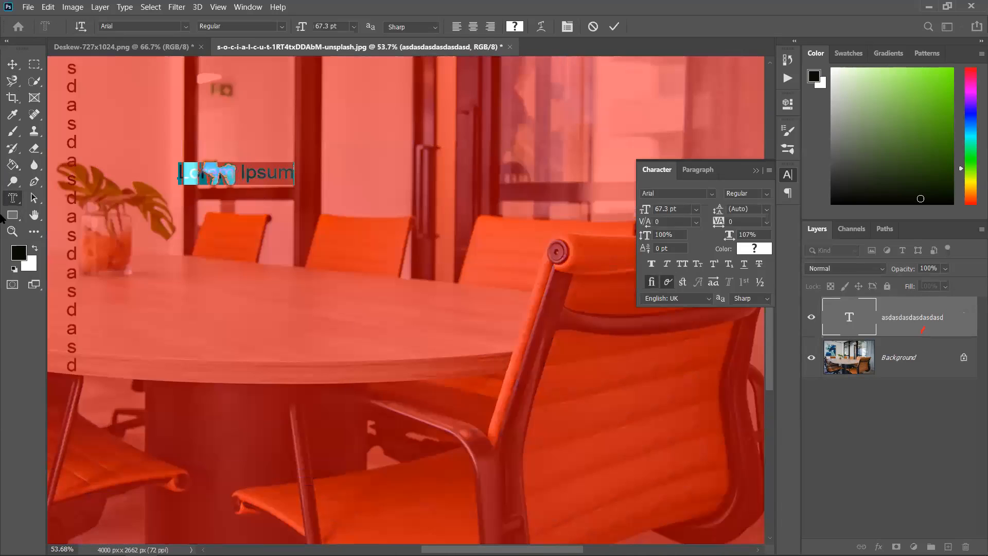
right_click(13, 200)
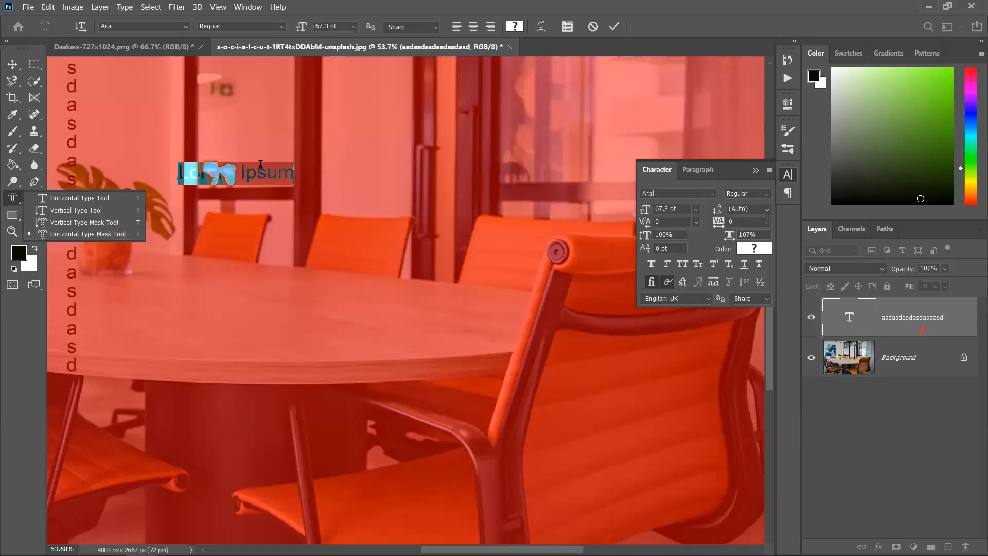
left_click(274, 176)
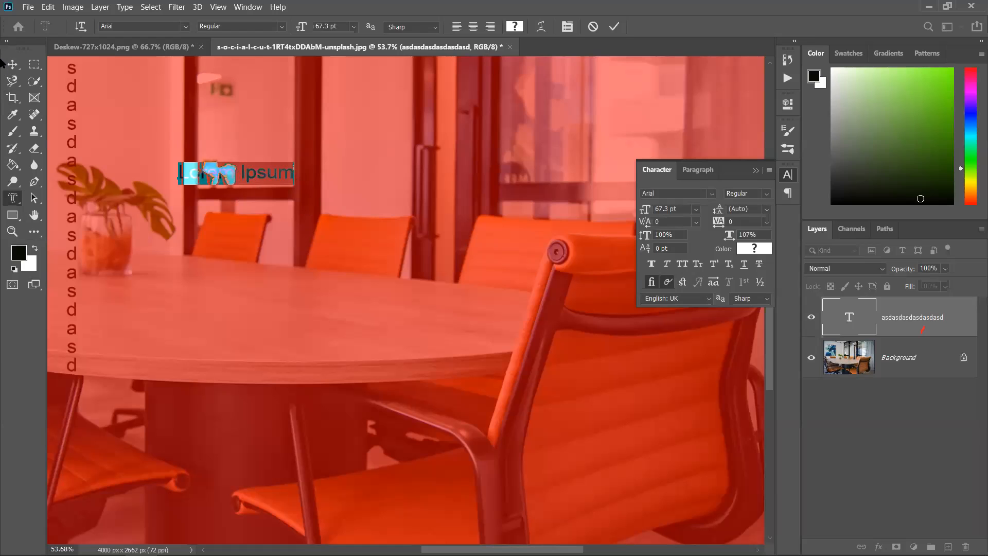
left_click(12, 64)
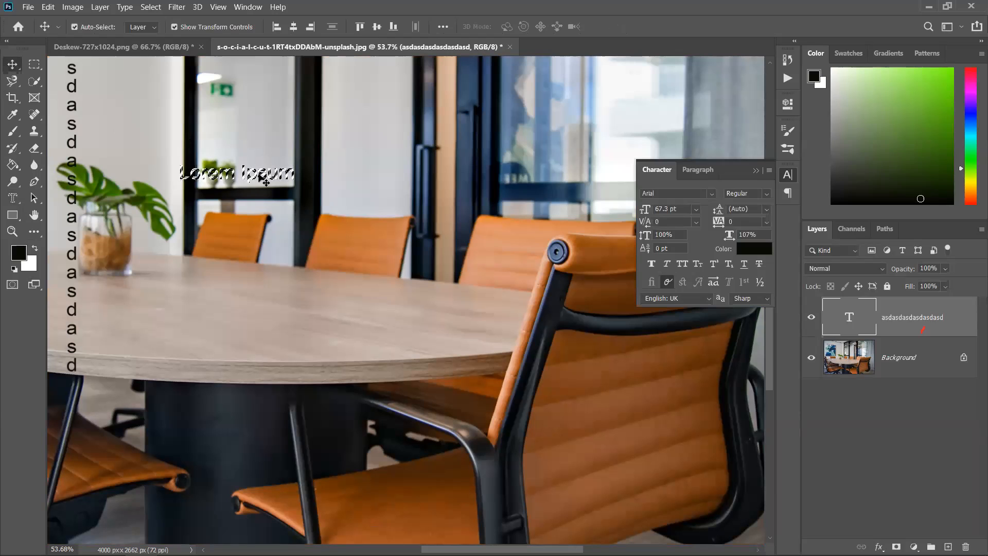
Copy the selected Lorem Ipsum area of the Background to a new layer and hide the other two layers.
left_click(326, 214)
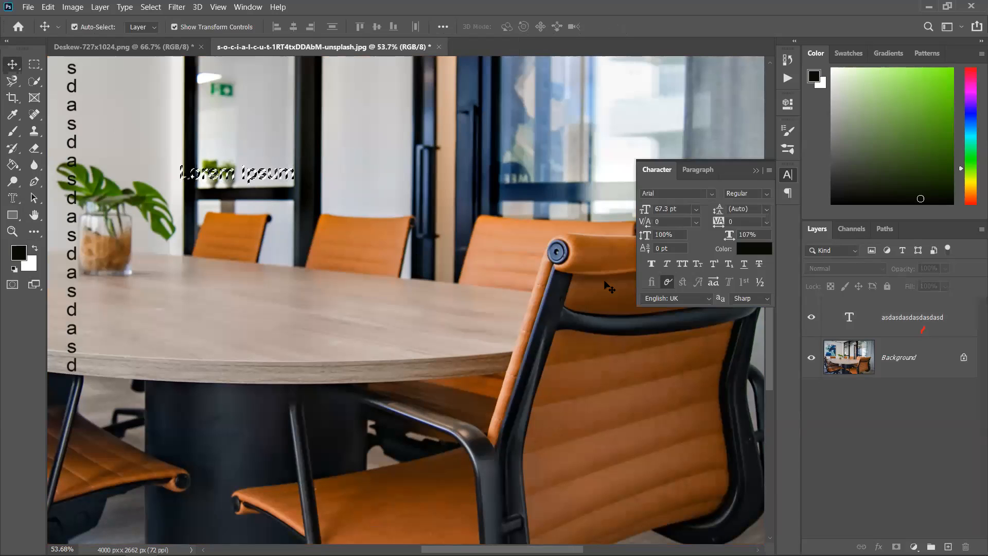
left_click(919, 359)
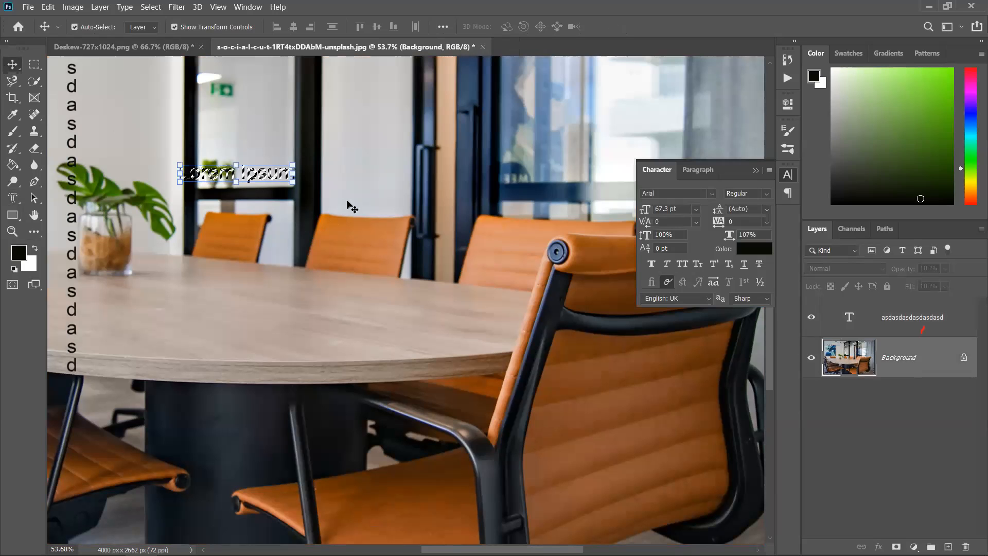
key("ctrl")
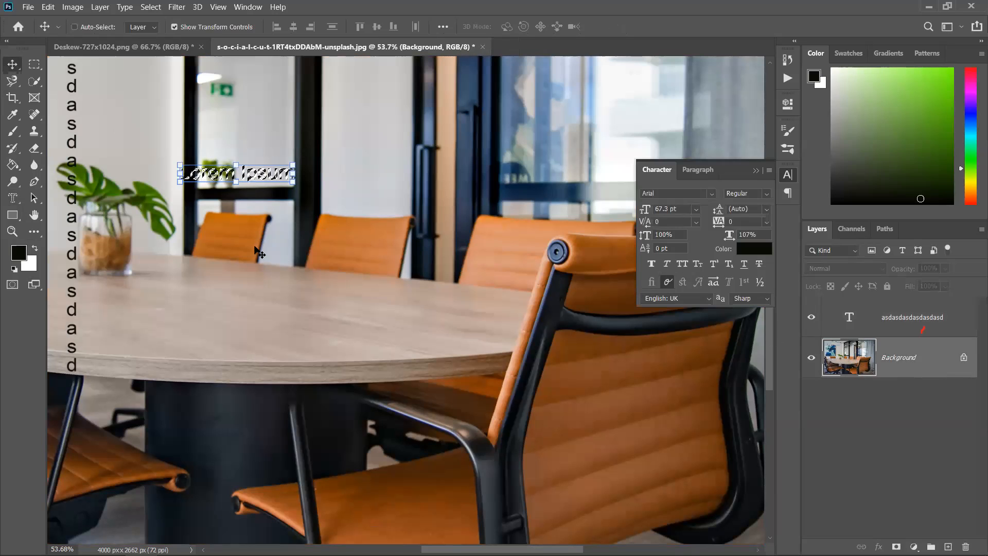
key("ctrl+shift+alt+n")
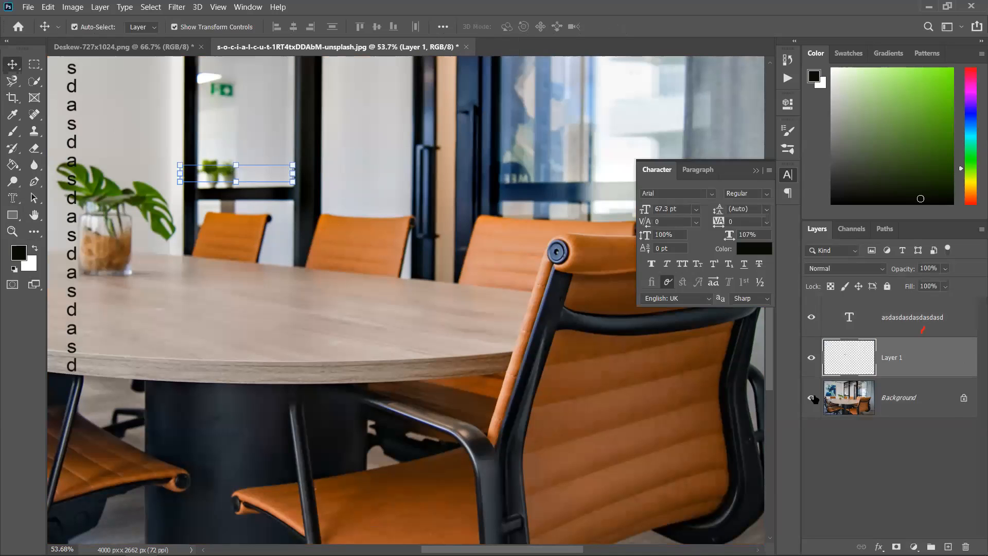
left_click(812, 397)
left_click(814, 318)
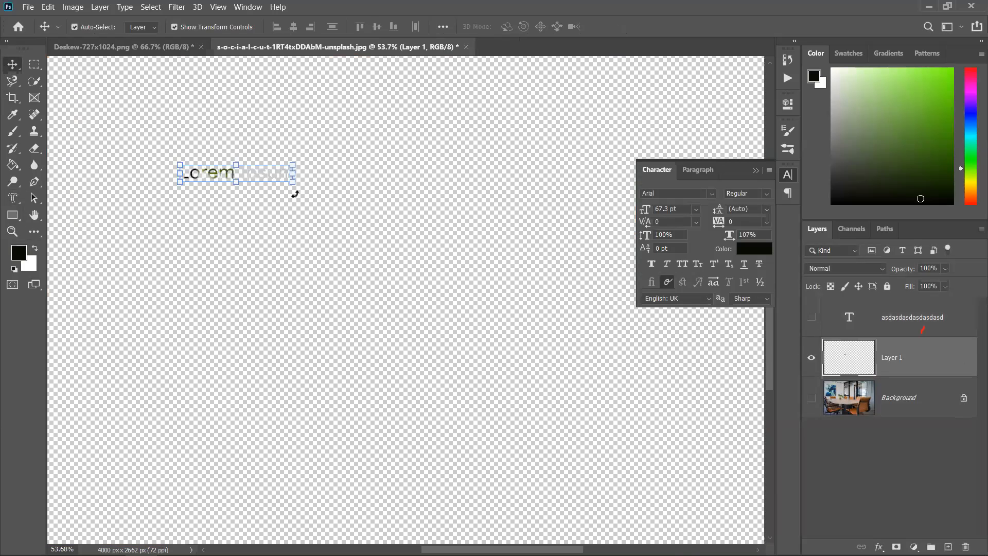
Try enlarging the small Lorem Ipsum cutout and undo the transform.
left_click_drag(291, 184, 317, 206)
left_click_drag(402, 241, 353, 191)
key("ctrl+z")
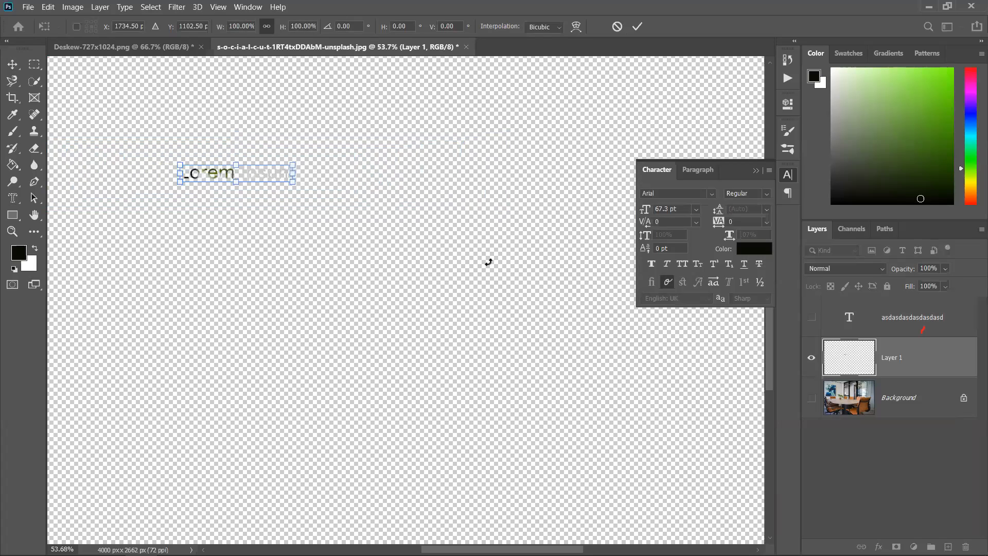
left_click(638, 26)
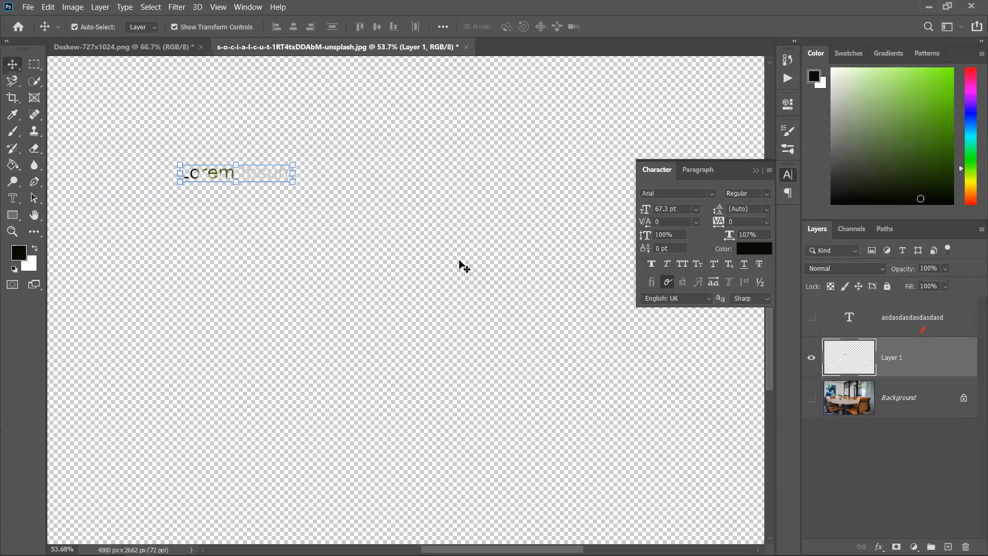
Undo the layer visibility changes, the copied Lorem Ipsum layer and its text selection.
key("ctrl+z")
key("ctrl+z")
key("ctrl+z")
key("ctrl+z")
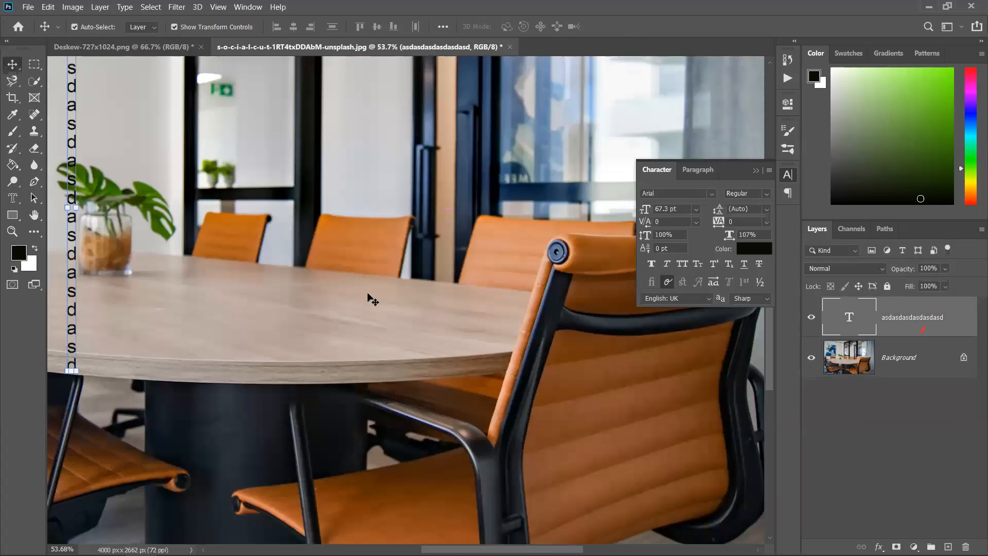
Create a 72 pt Lorem Ipsum selection over the back chairs with the Horizontal Type Mask tool, stretched to about twice its width.
left_click(12, 198)
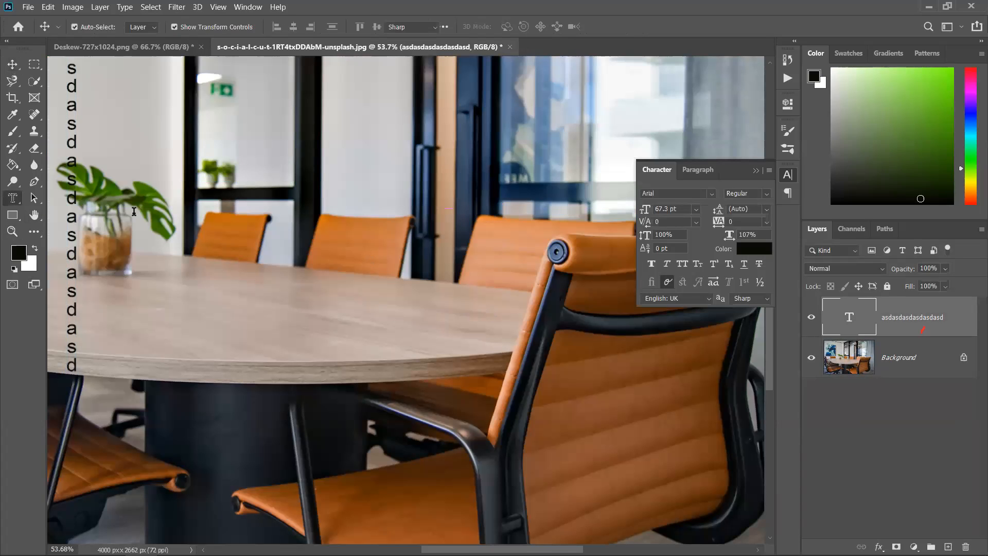
left_click(266, 204)
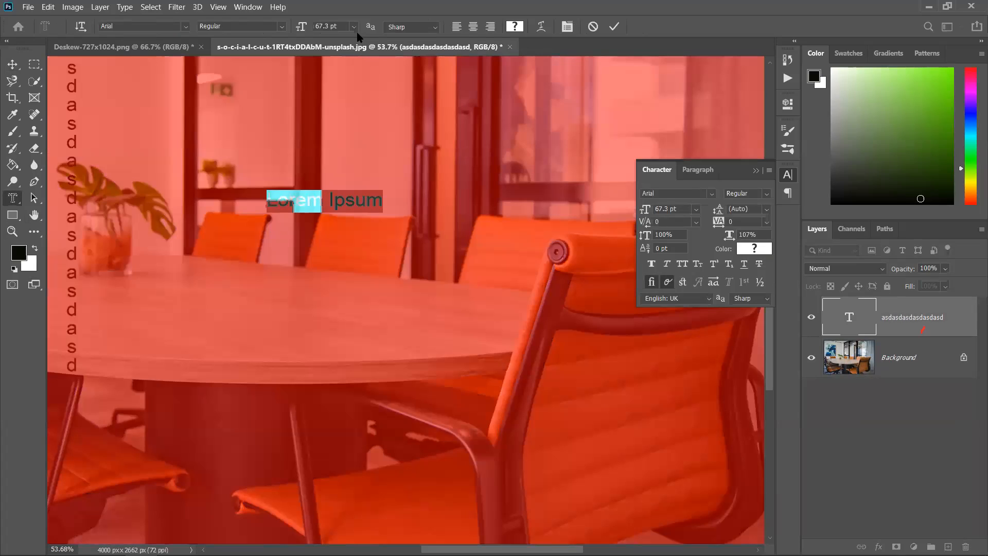
left_click(354, 27)
left_click(345, 189)
key("ctrl")
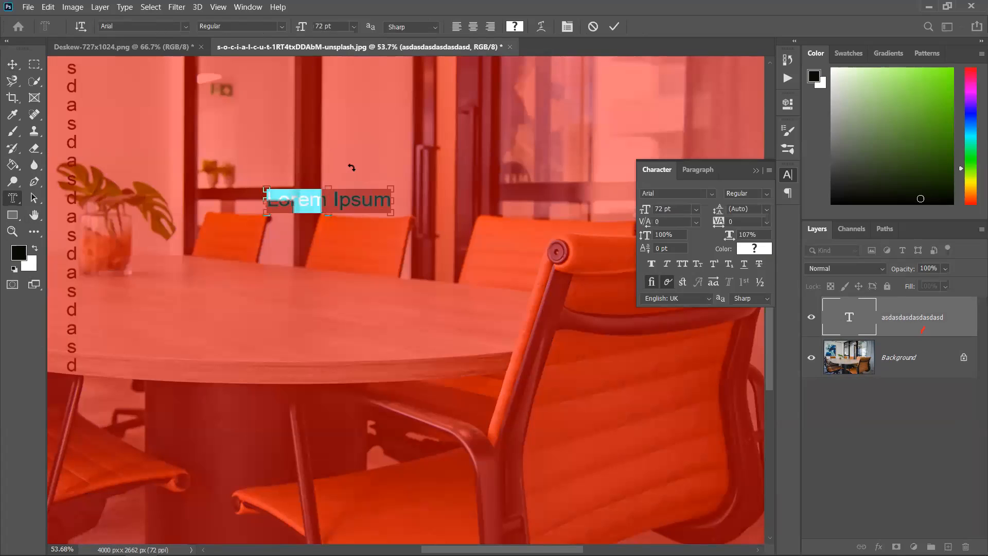
key("ctrl")
left_click_drag(392, 212, 540, 281)
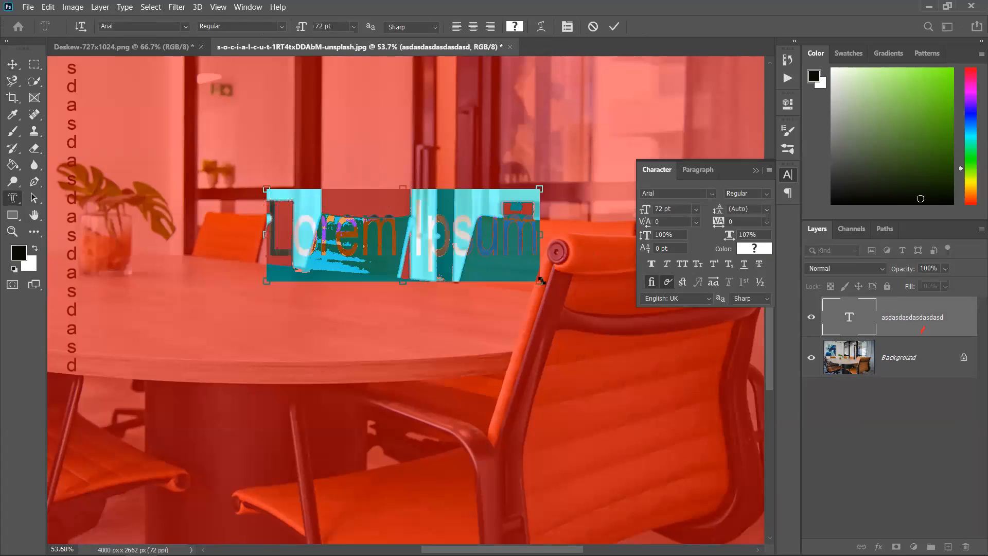
left_click(544, 239)
type("]]]]]]]]")
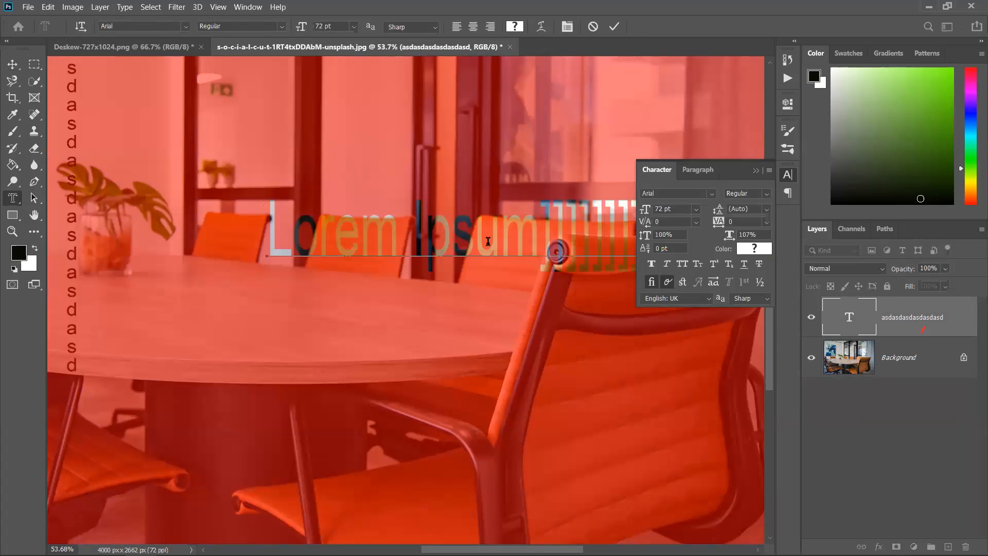
key("ctrl+z")
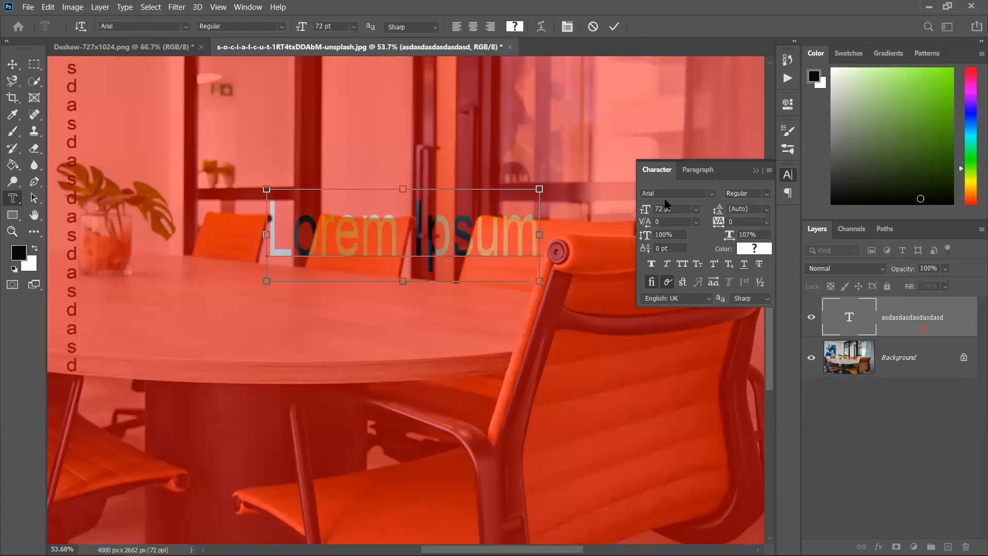
left_click(15, 66)
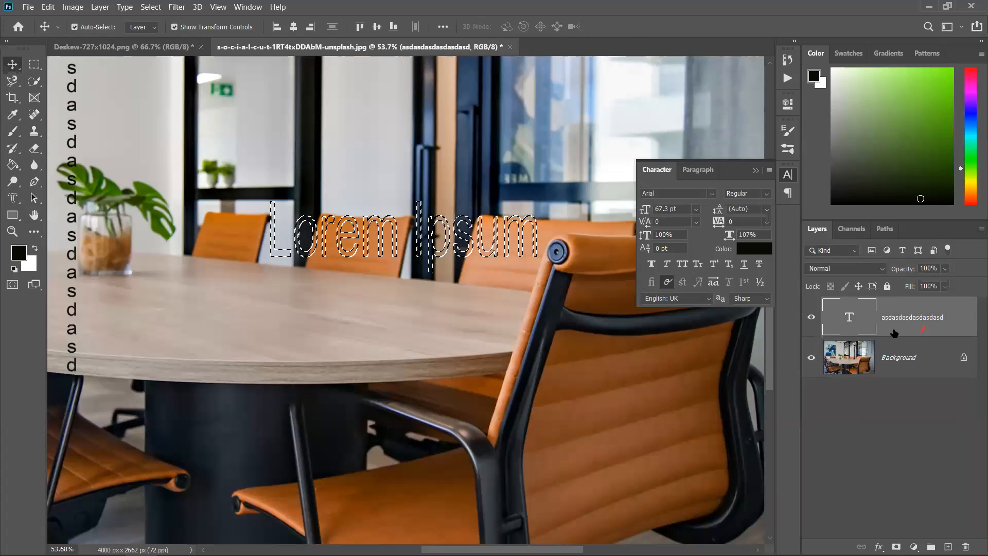
Copy the Background inside the enlarged Lorem Ipsum selection to a new layer and show only that layer.
left_click(907, 363)
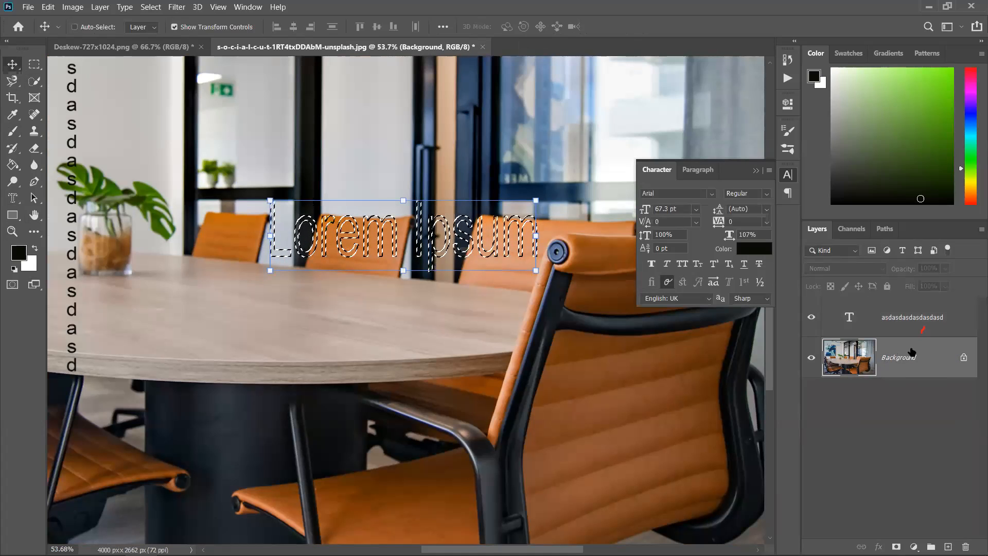
key("ctrl+j")
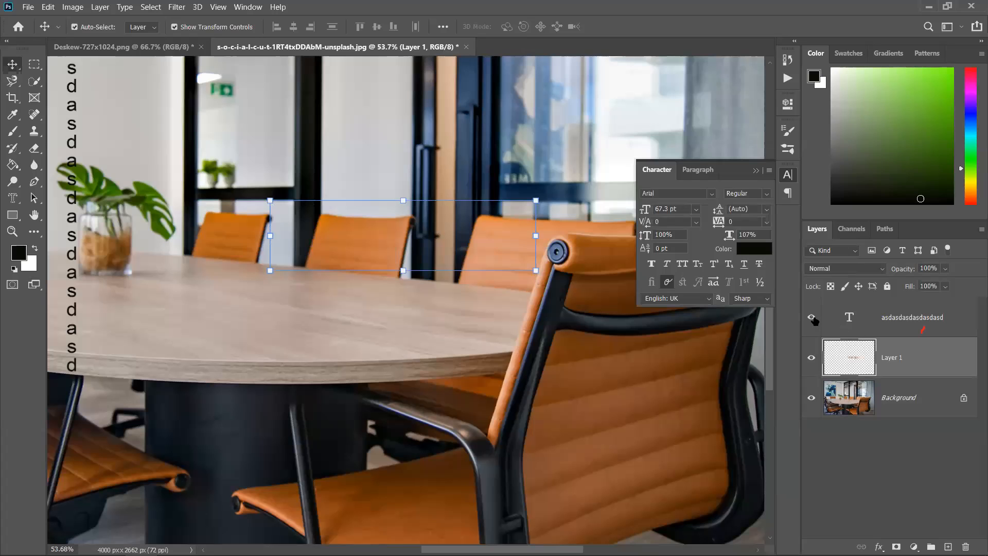
left_click(812, 402)
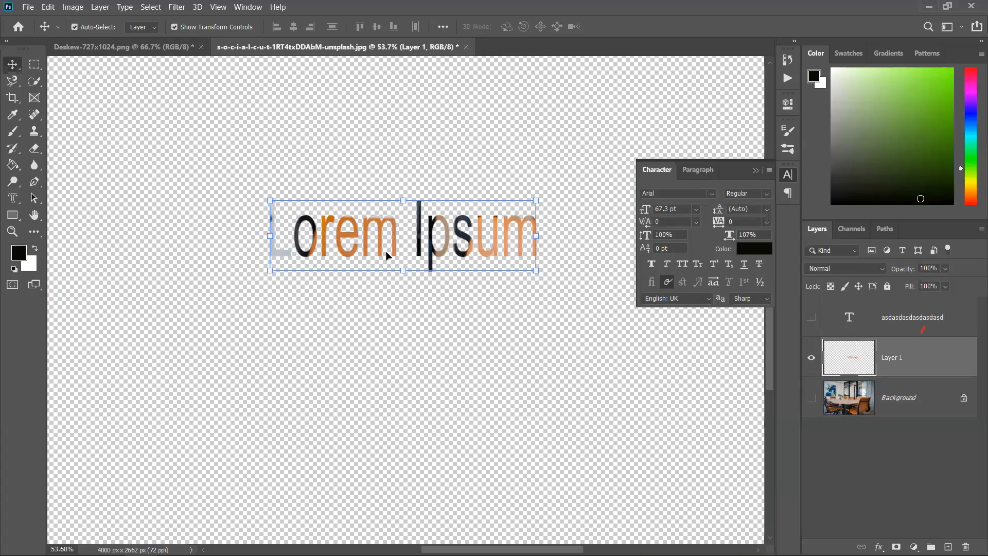
Try scaling the photo-filled Lorem Ipsum layer to 158.86% and moving it, and undo both the transform and the layer copy.
left_click_drag(270, 237, 113, 236)
mouse_move(454, 253)
left_mouse_down()
mouse_move(490, 246)
mouse_move(474, 277)
mouse_move(445, 263)
left_mouse_up()
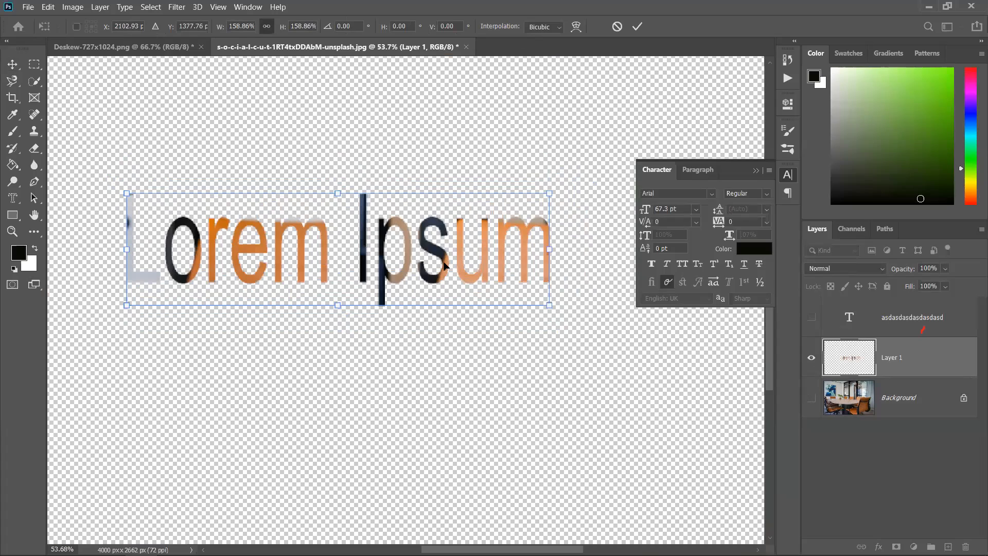
key("ctrl+z")
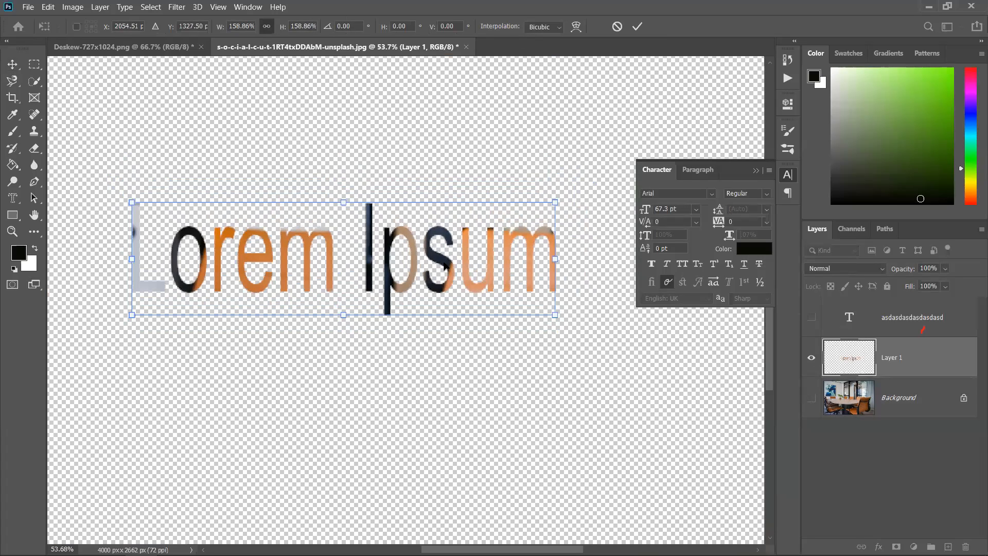
key("ctrl+z")
key("ctrl+z")
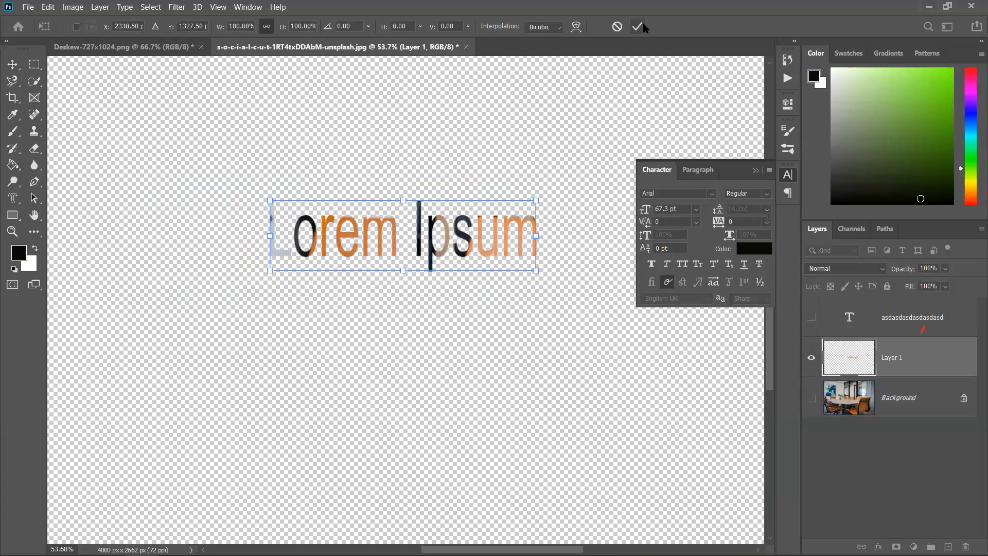
left_click(638, 27)
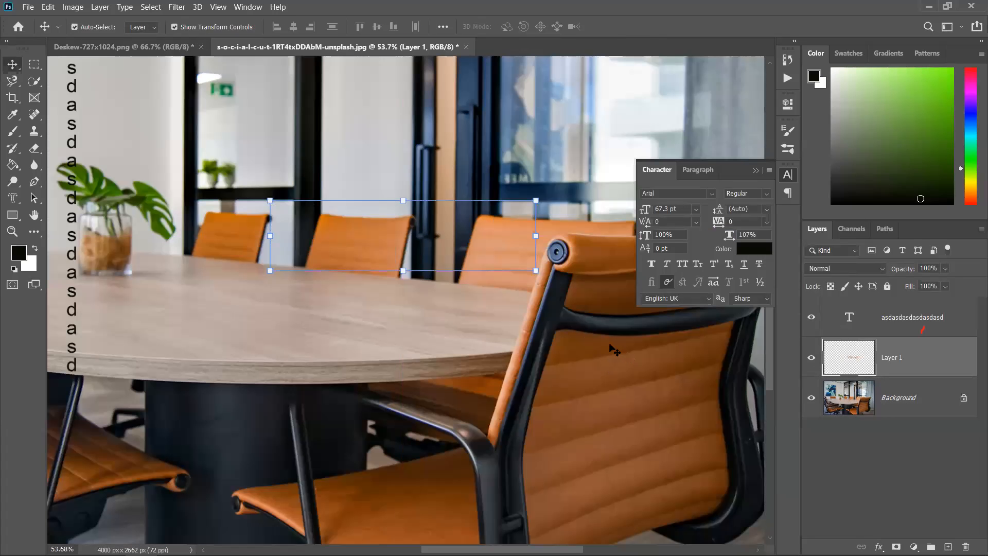
key("ctrl+z")
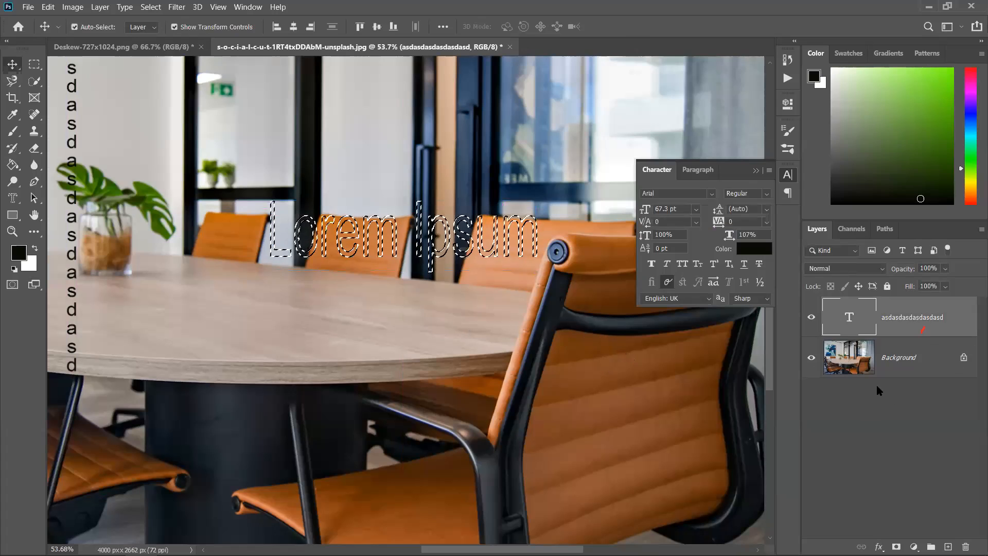
Make the Background the active layer and hide the vertical text layer.
left_click(875, 363)
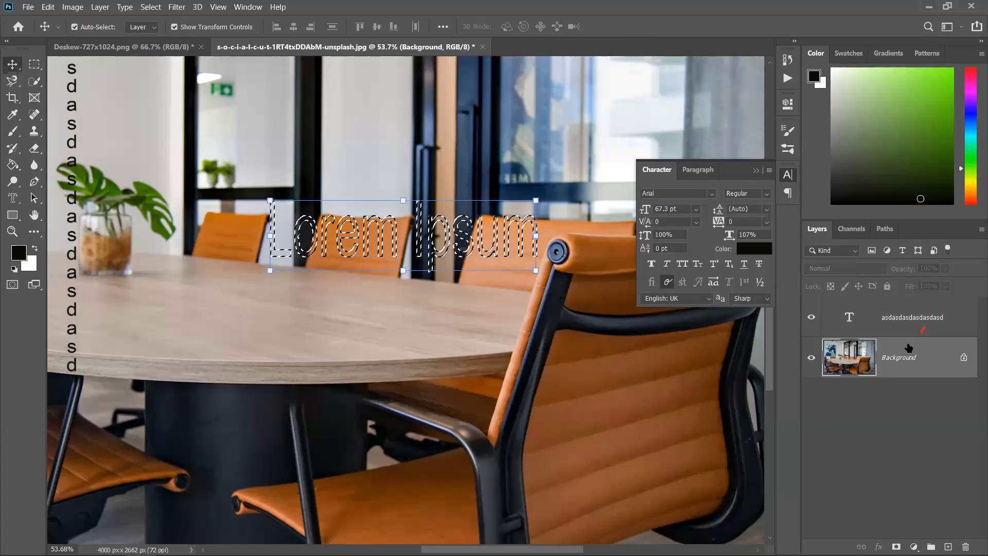
left_click(810, 318)
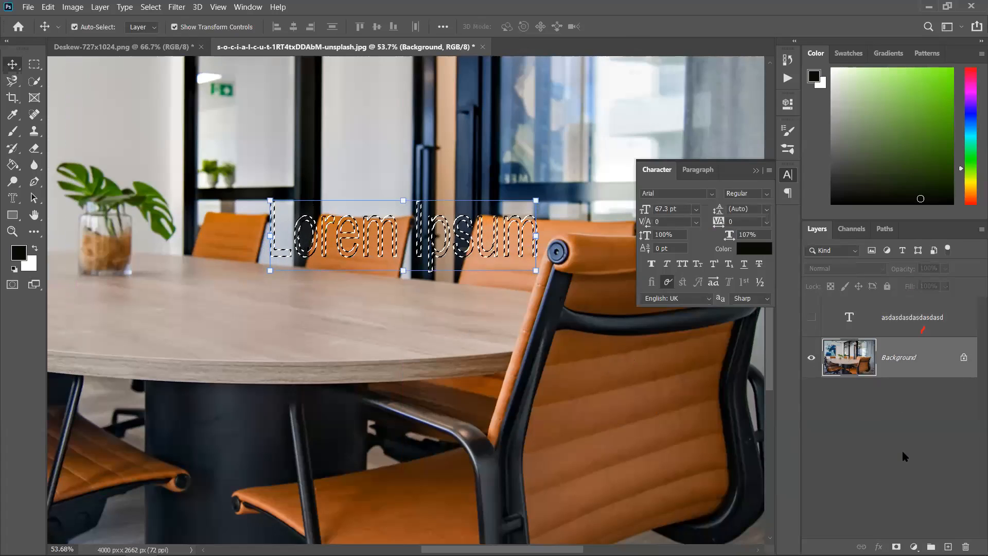
Try masking the Background with the Lorem Ipsum selection, and undo the layer mask.
left_click(757, 171)
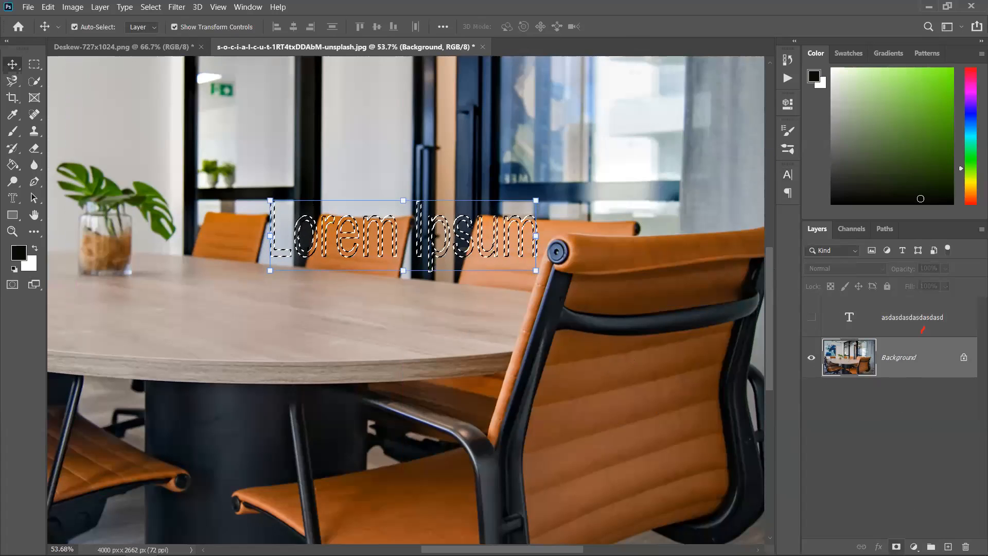
left_click(896, 546)
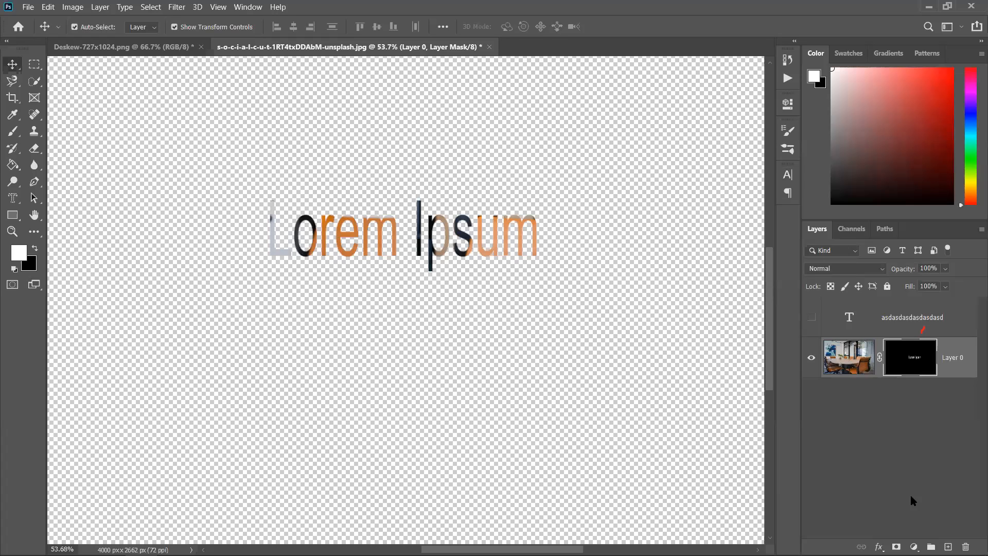
key("ctrl+z")
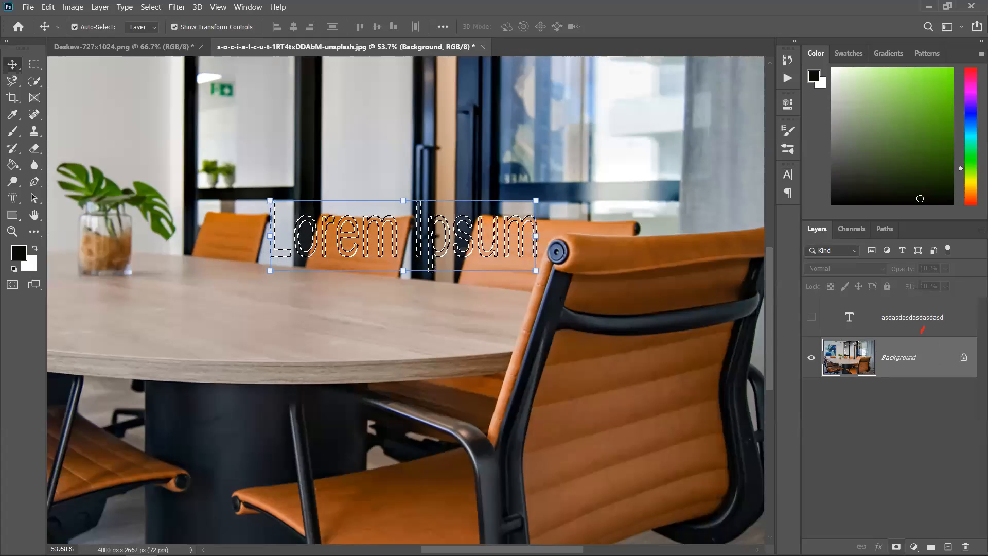
left_click(896, 546)
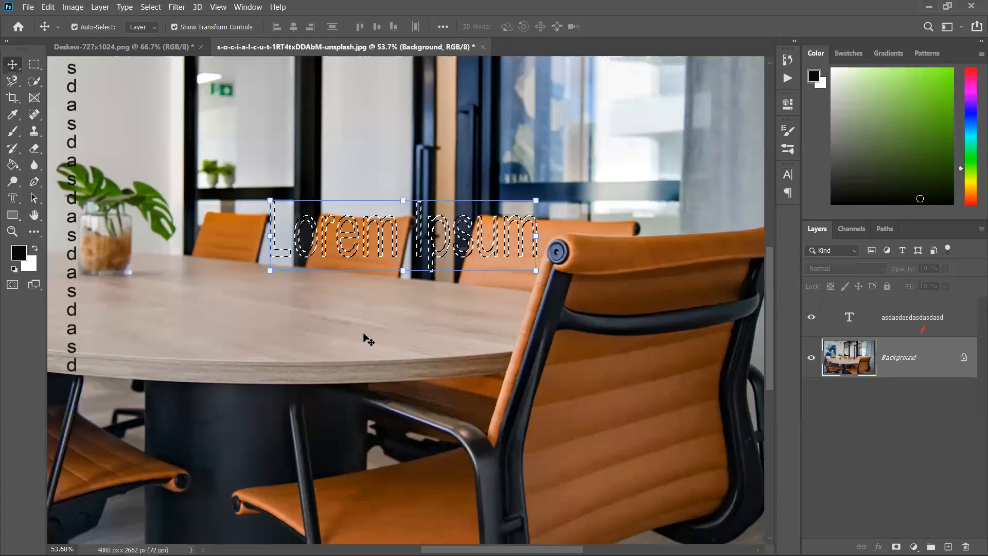
Add a horizontal Lorem Ipsum text layer at 67.3 pt near the upper part of the glass door.
scroll(346, 307, "down", 5)
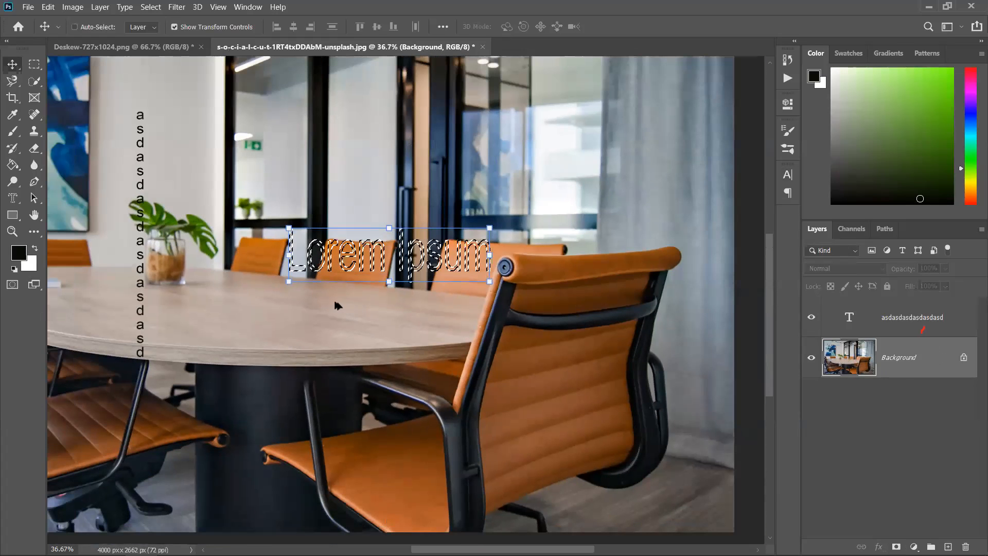
left_click(13, 199)
left_click(77, 198)
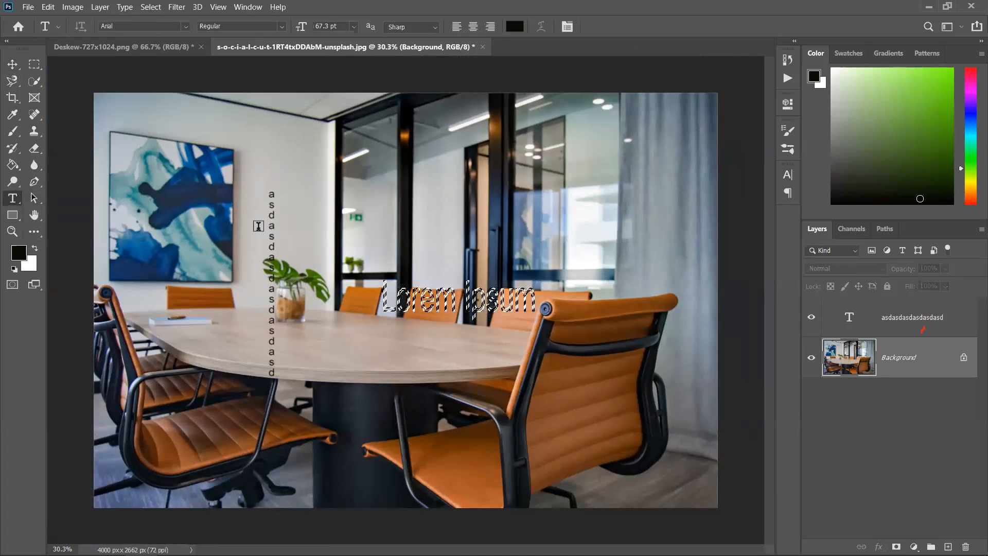
left_click(351, 218)
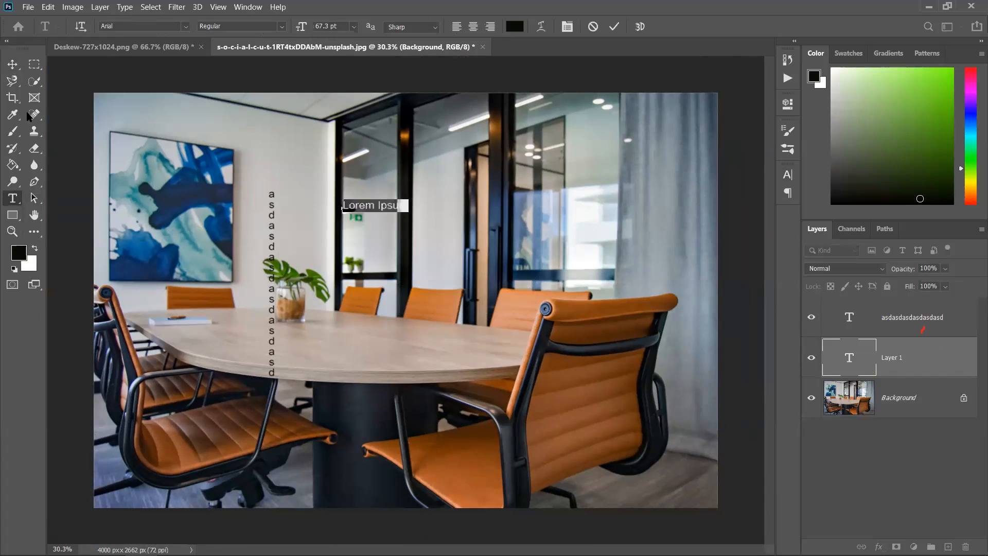
Scale the horizontal Lorem Ipsum text to 272.80% and move it onto the tabletop.
left_click(12, 64)
left_click_drag(413, 215, 522, 234)
left_click_drag(463, 218, 451, 346)
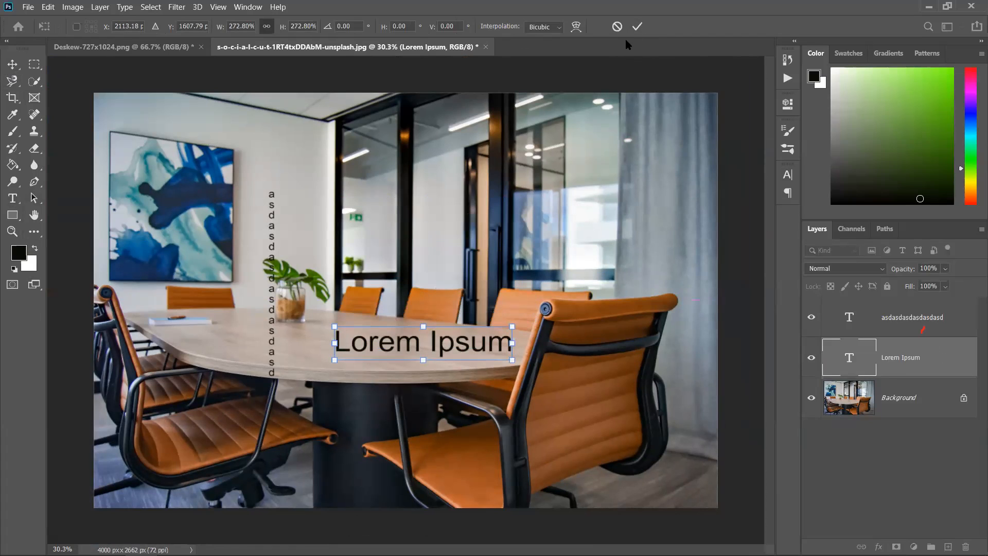
Recolour all of the Lorem Ipsum text on the tabletop bright green.
left_click(12, 198)
left_click_drag(332, 342, 518, 343)
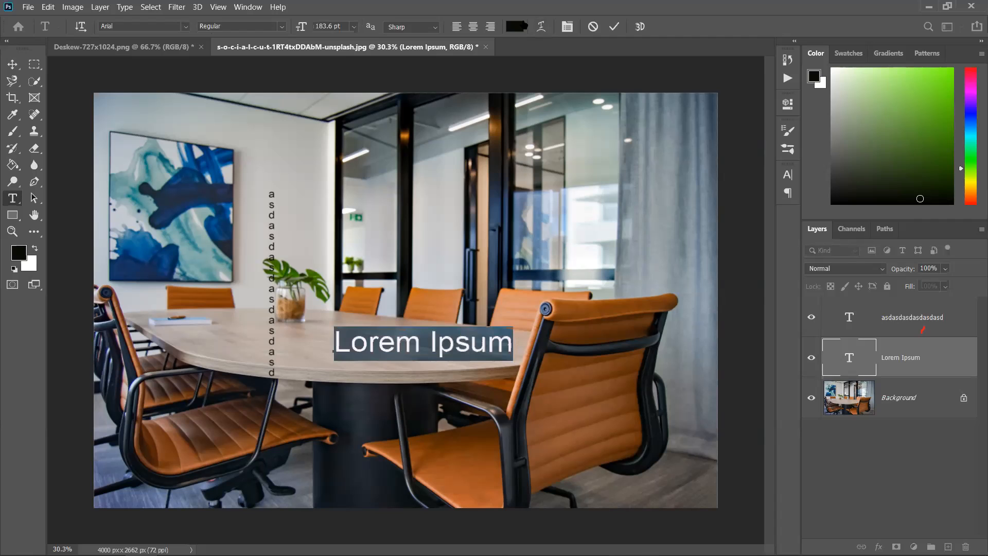
left_click(515, 26)
left_click(465, 139)
left_click(584, 112)
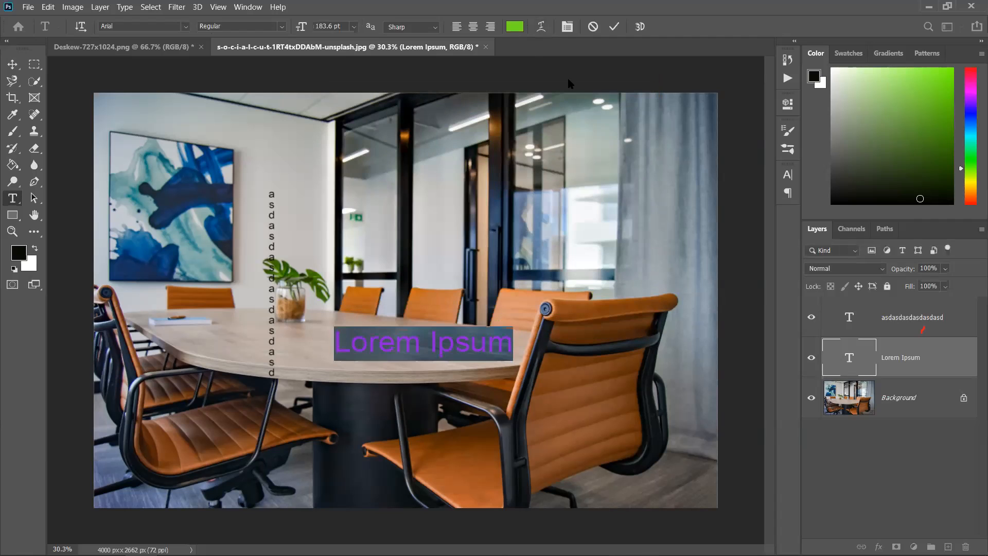
Try the Arch warp style on the Lorem Ipsum text, with horizontal distortion -5% and vertical distortion -1%.
left_click(542, 27)
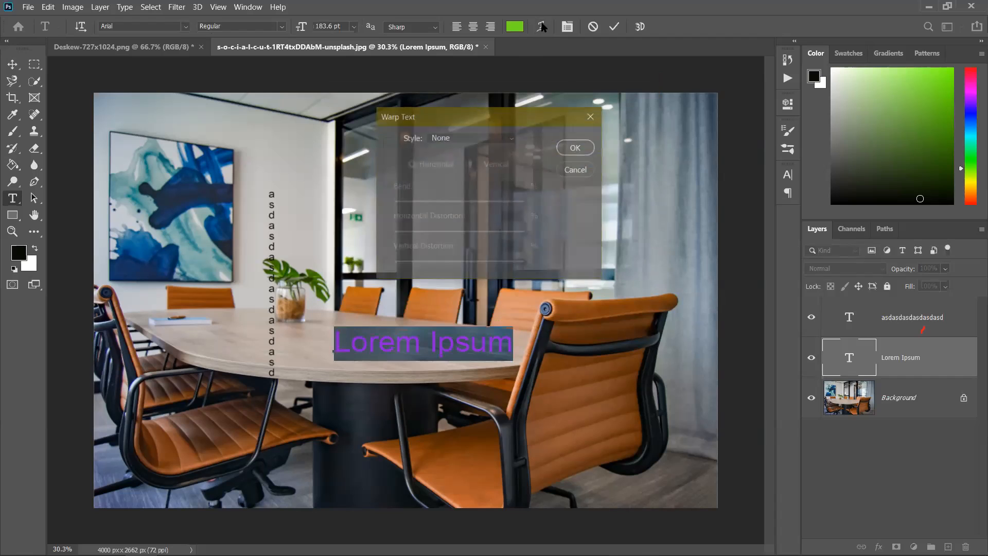
left_click(474, 139)
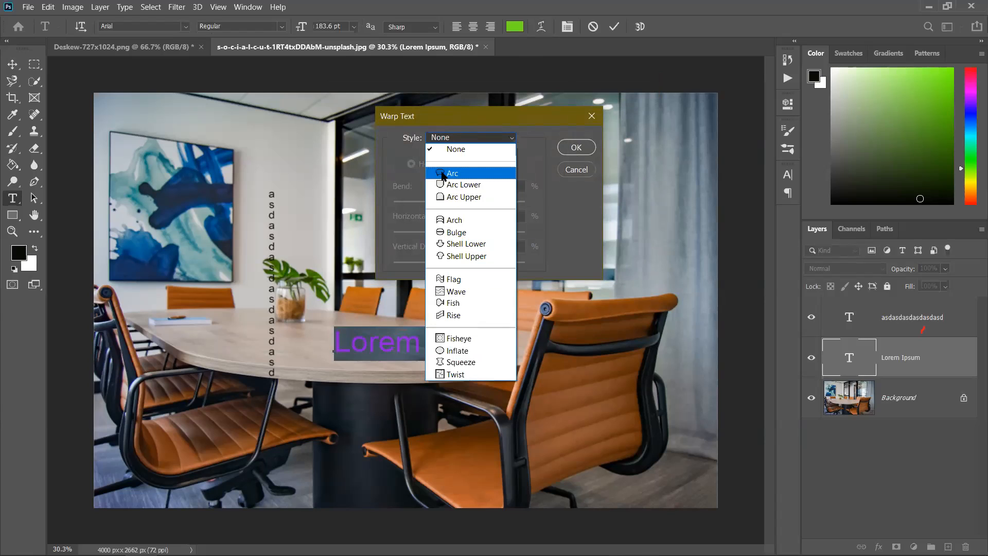
left_click(464, 221)
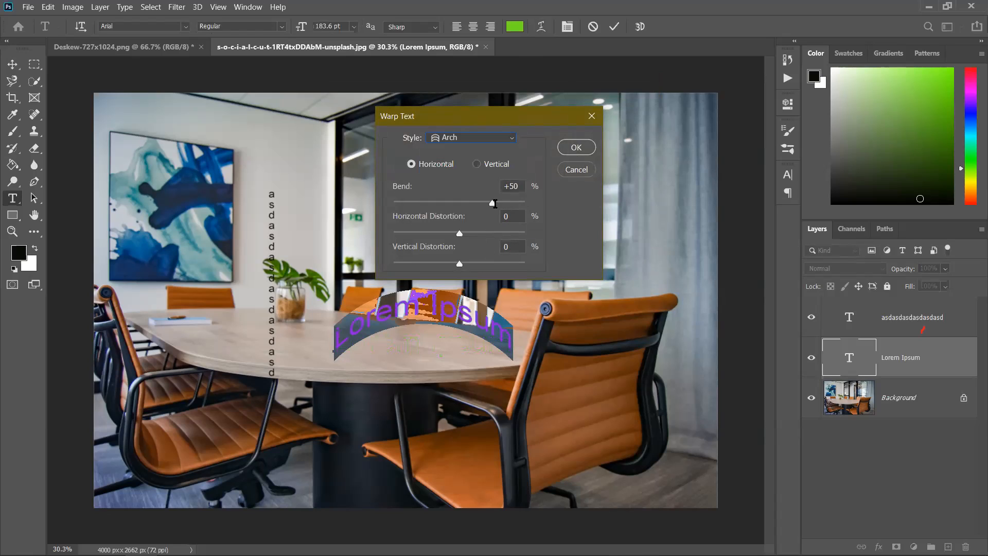
left_click_drag(493, 204, 459, 280)
Try the Flag warp style with a 33% bend, compare vertical and horizontal orientation, and set horizontal distortion to -7%.
left_click(447, 138)
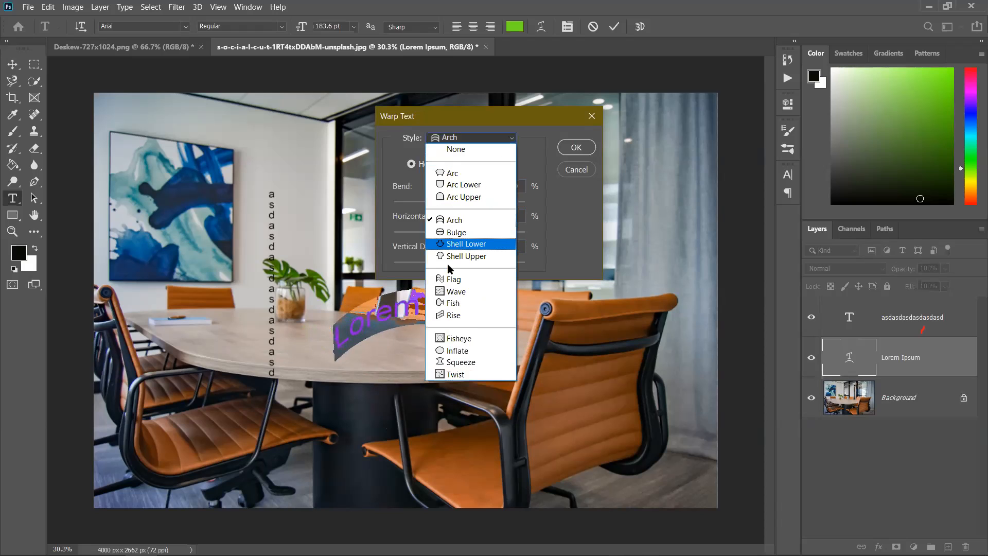
left_click(460, 286)
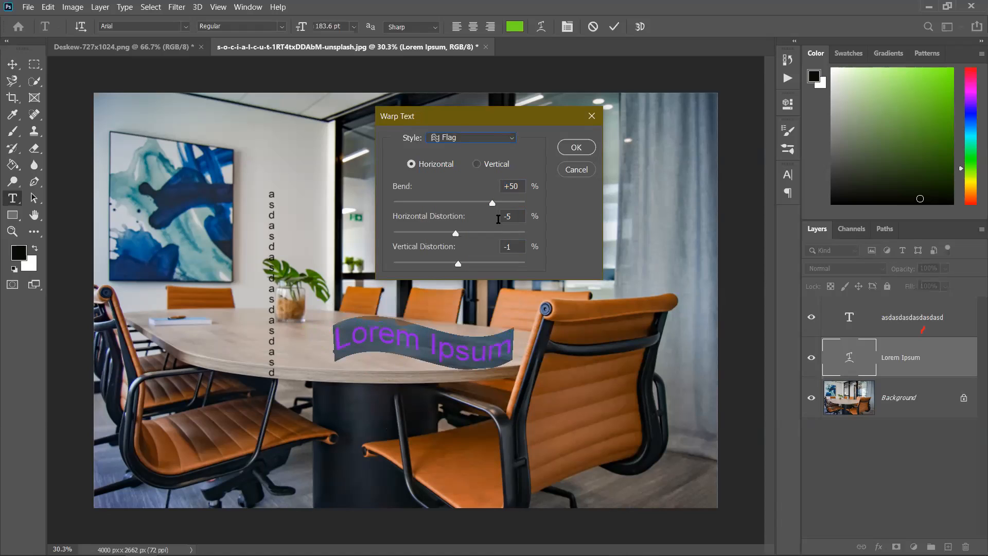
left_click_drag(492, 204, 481, 204)
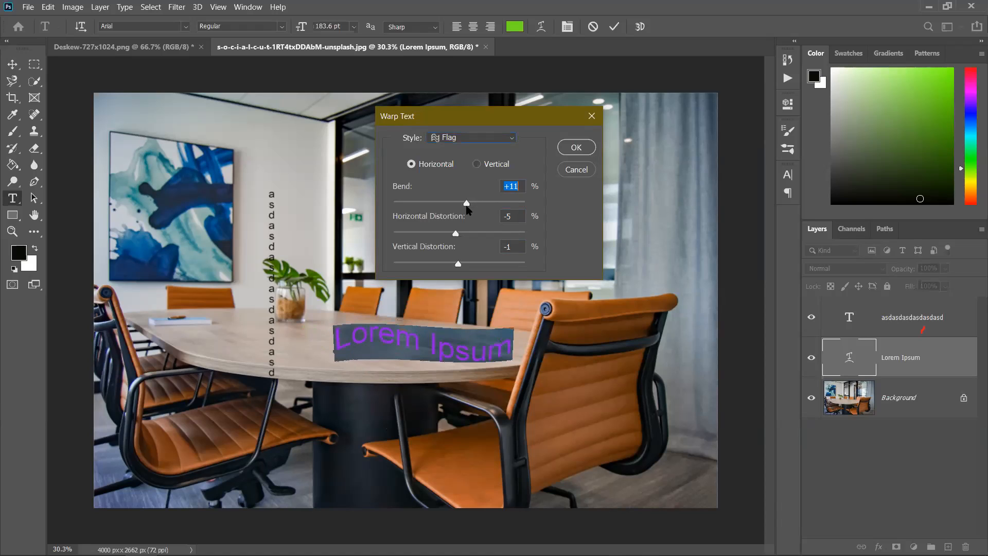
left_click(477, 164)
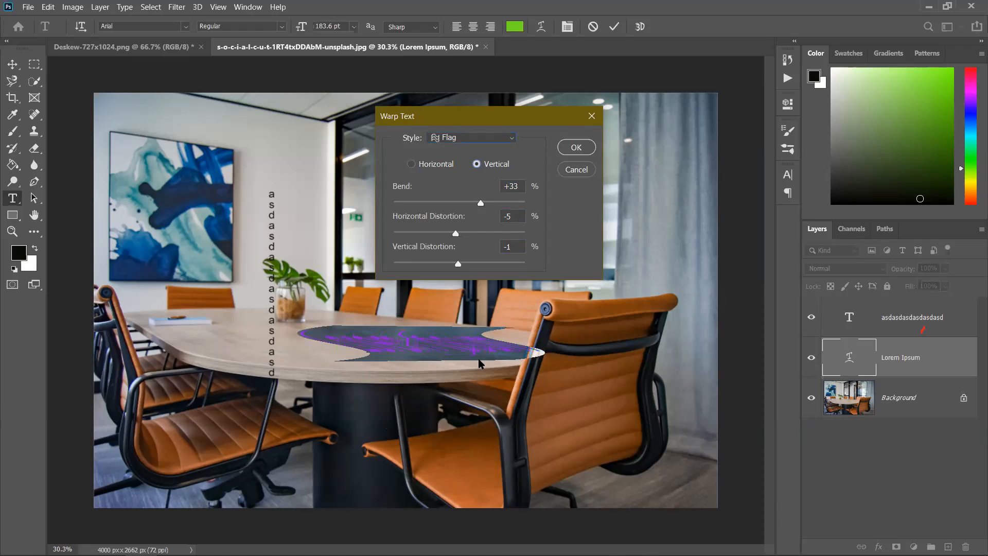
left_click(414, 164)
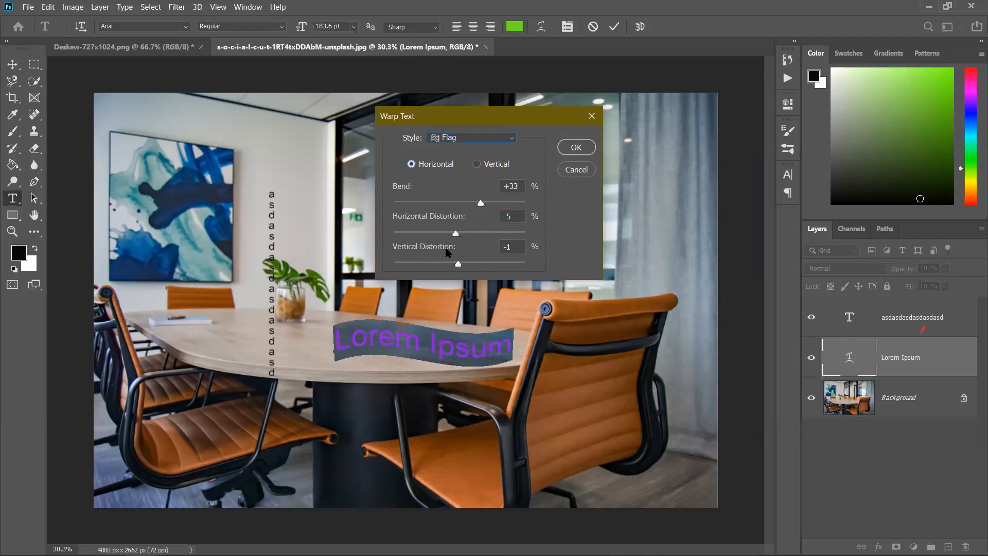
mouse_move(455, 234)
left_mouse_down()
mouse_move(501, 237)
mouse_move(454, 241)
left_mouse_up()
Try the Inflate warp style on the Lorem Ipsum text and discard the text warp.
left_click(472, 141)
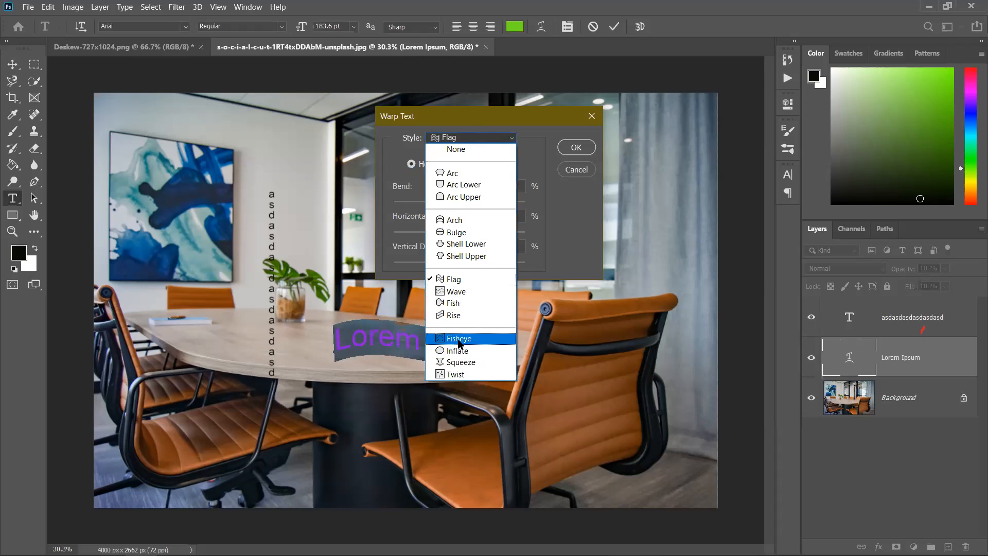
left_click(458, 351)
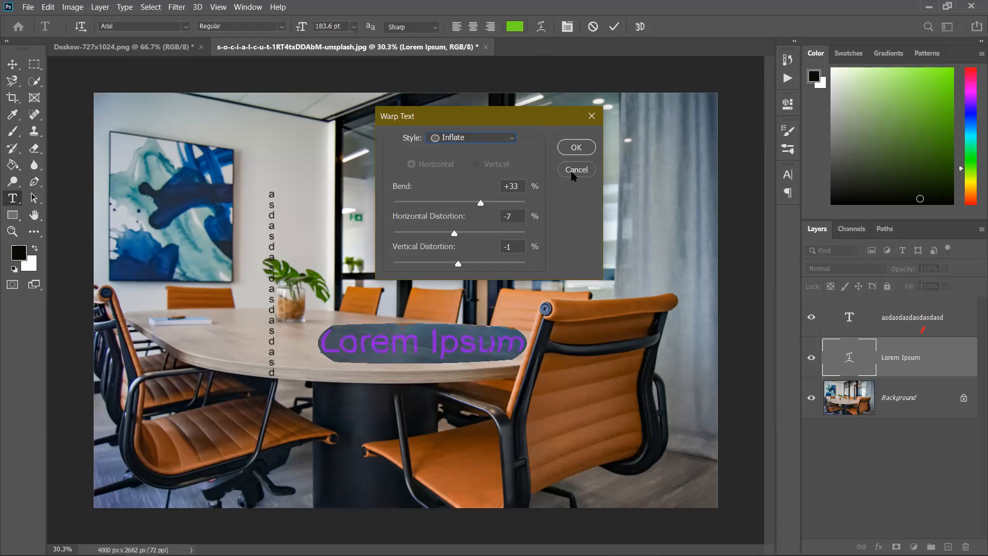
left_click(573, 171)
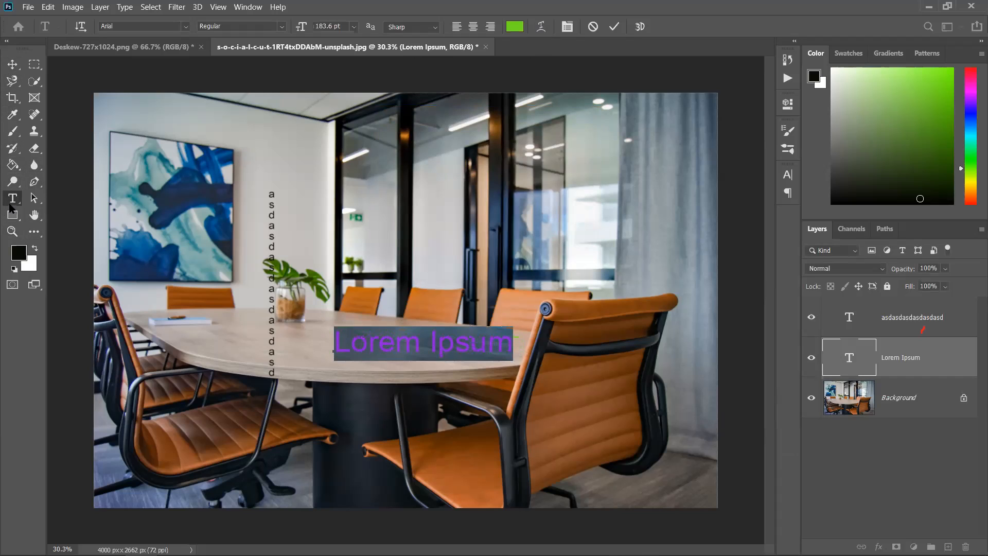
Move the green Lorem Ipsum text leftward on the tabletop and shift the vertical text slightly up and left.
left_click(13, 65)
left_click_drag(454, 348, 416, 337)
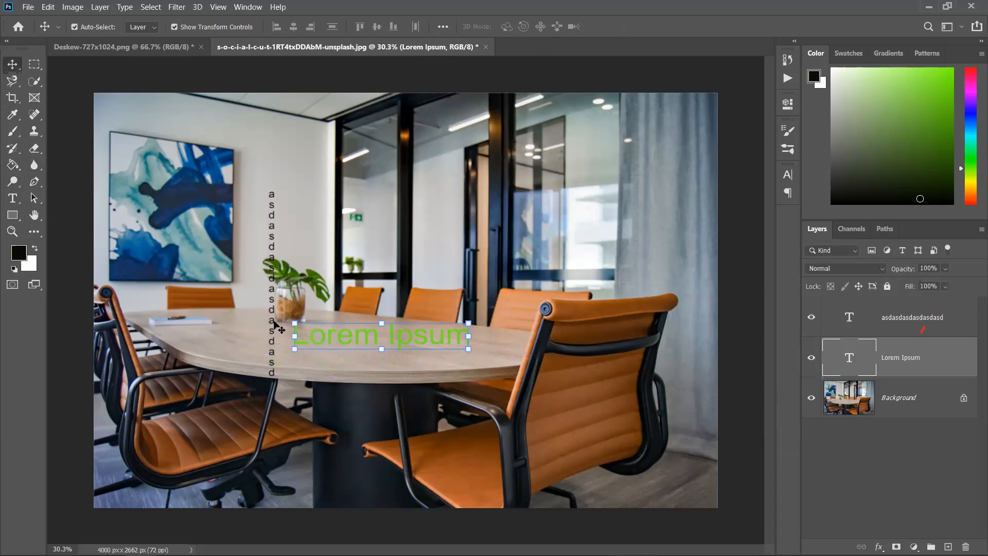
left_click_drag(276, 325, 232, 304)
left_click_drag(347, 344, 338, 338)
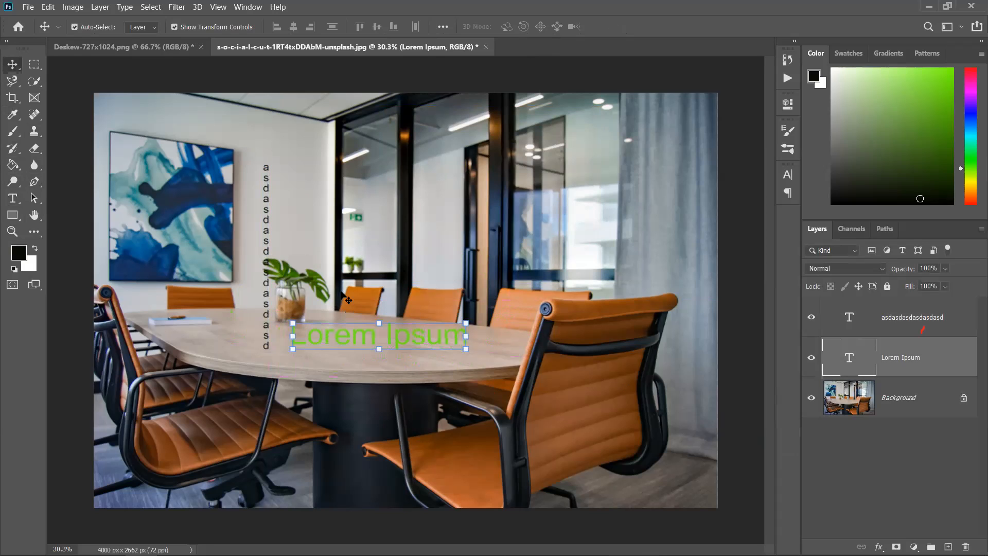